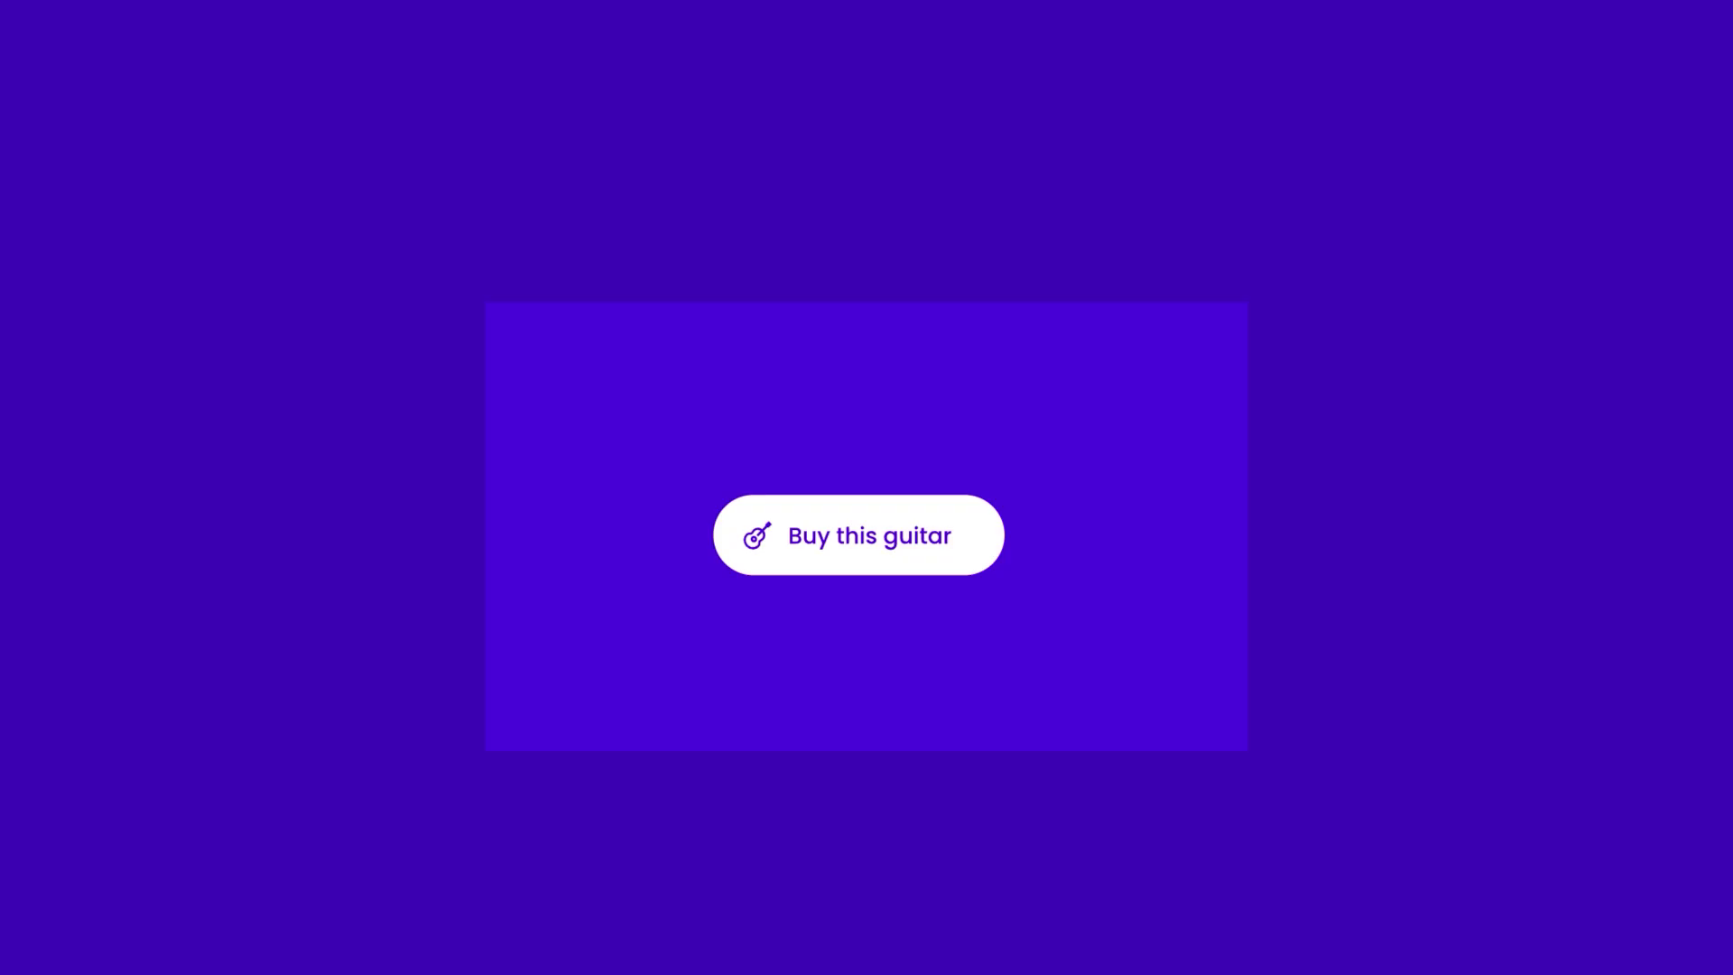
Step: Trigger the Buy this guitar button's hover animation in the preview, then replay it
click(795, 530)
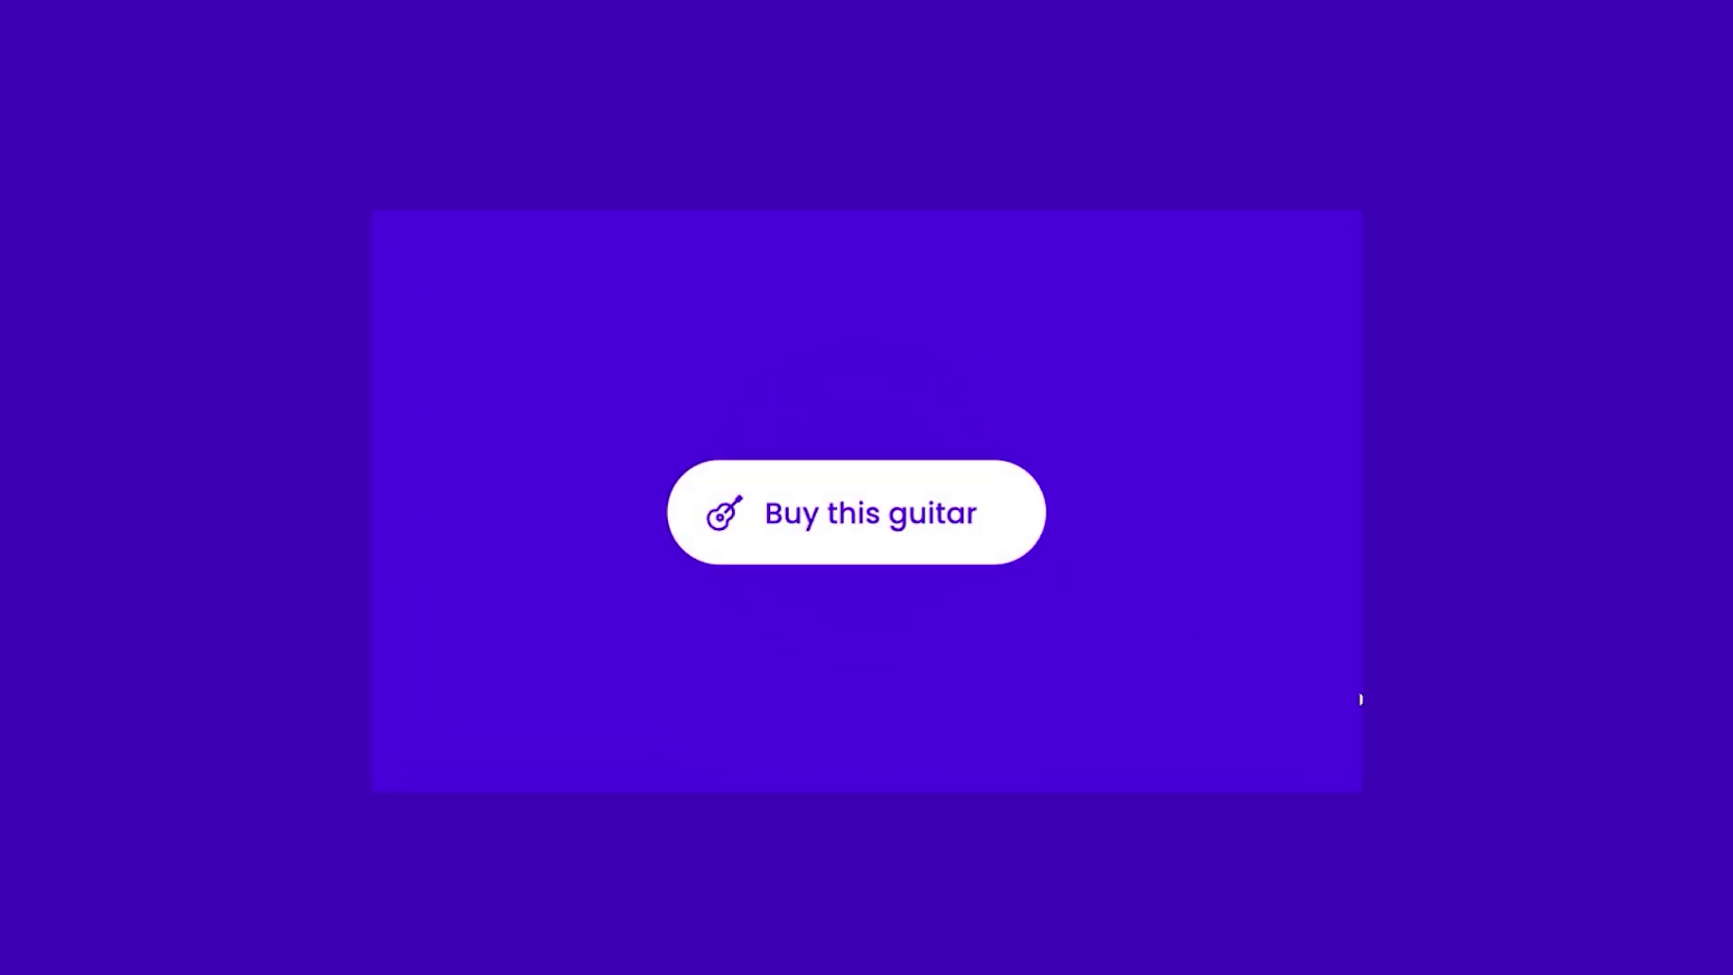
click(796, 532)
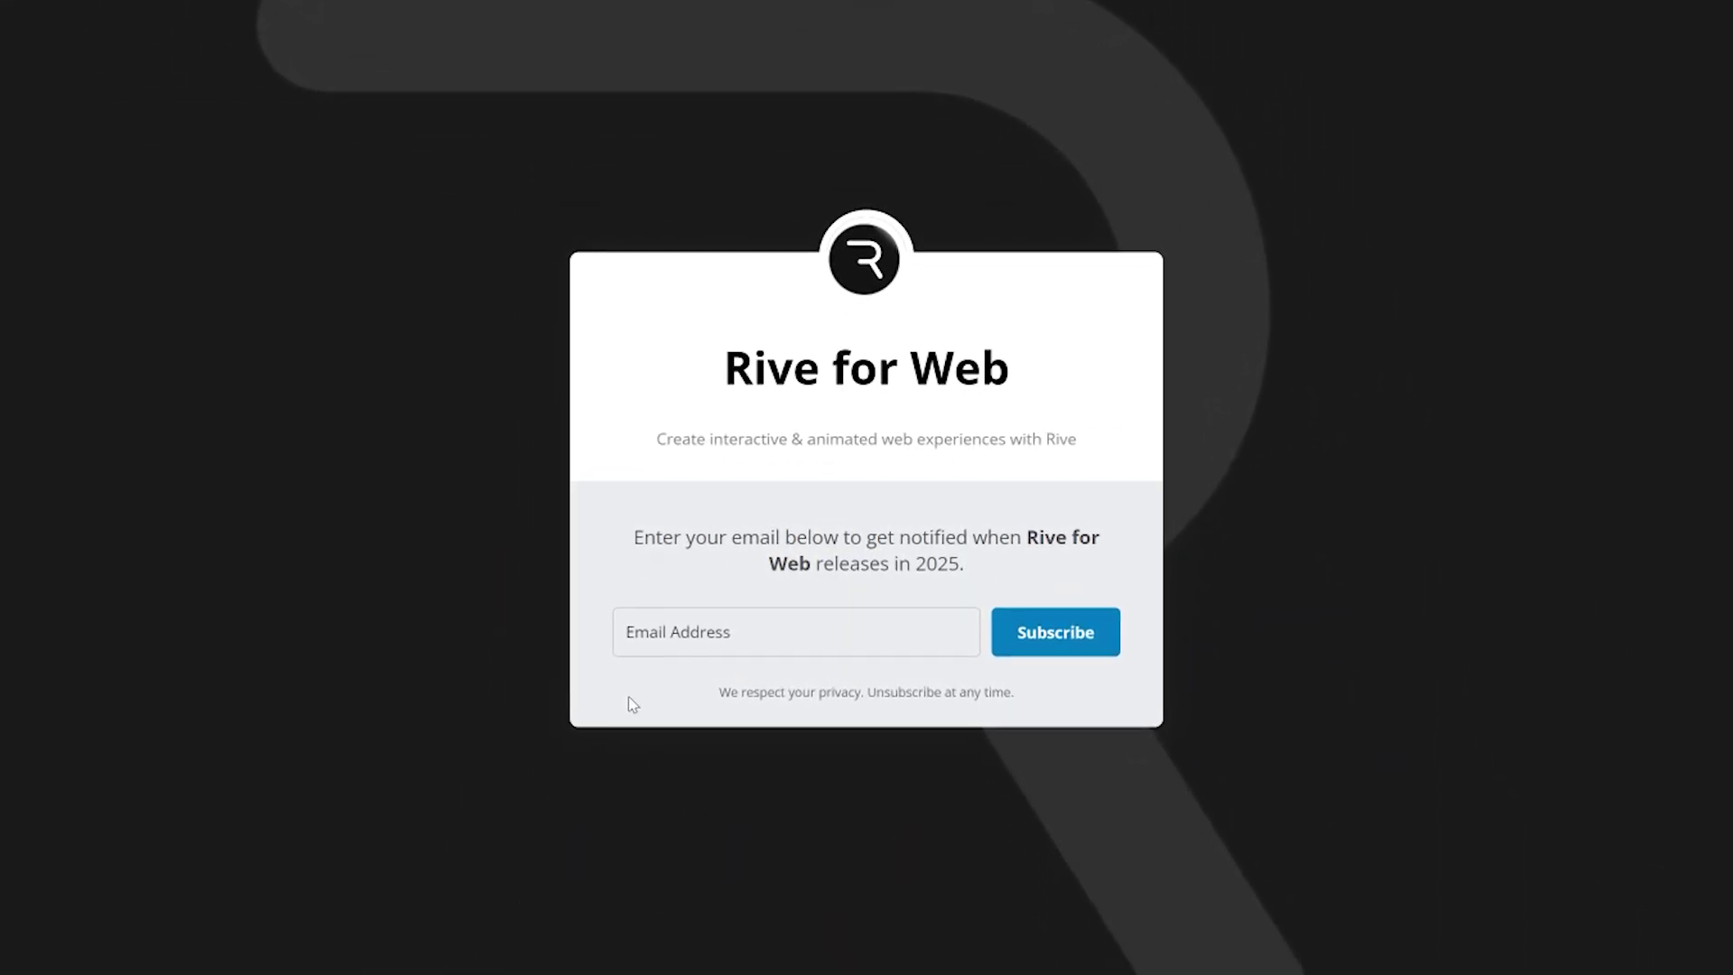
Step: Enter an email address in the Rive for Web sign-up page's Email Address field
click(675, 628)
text(your)
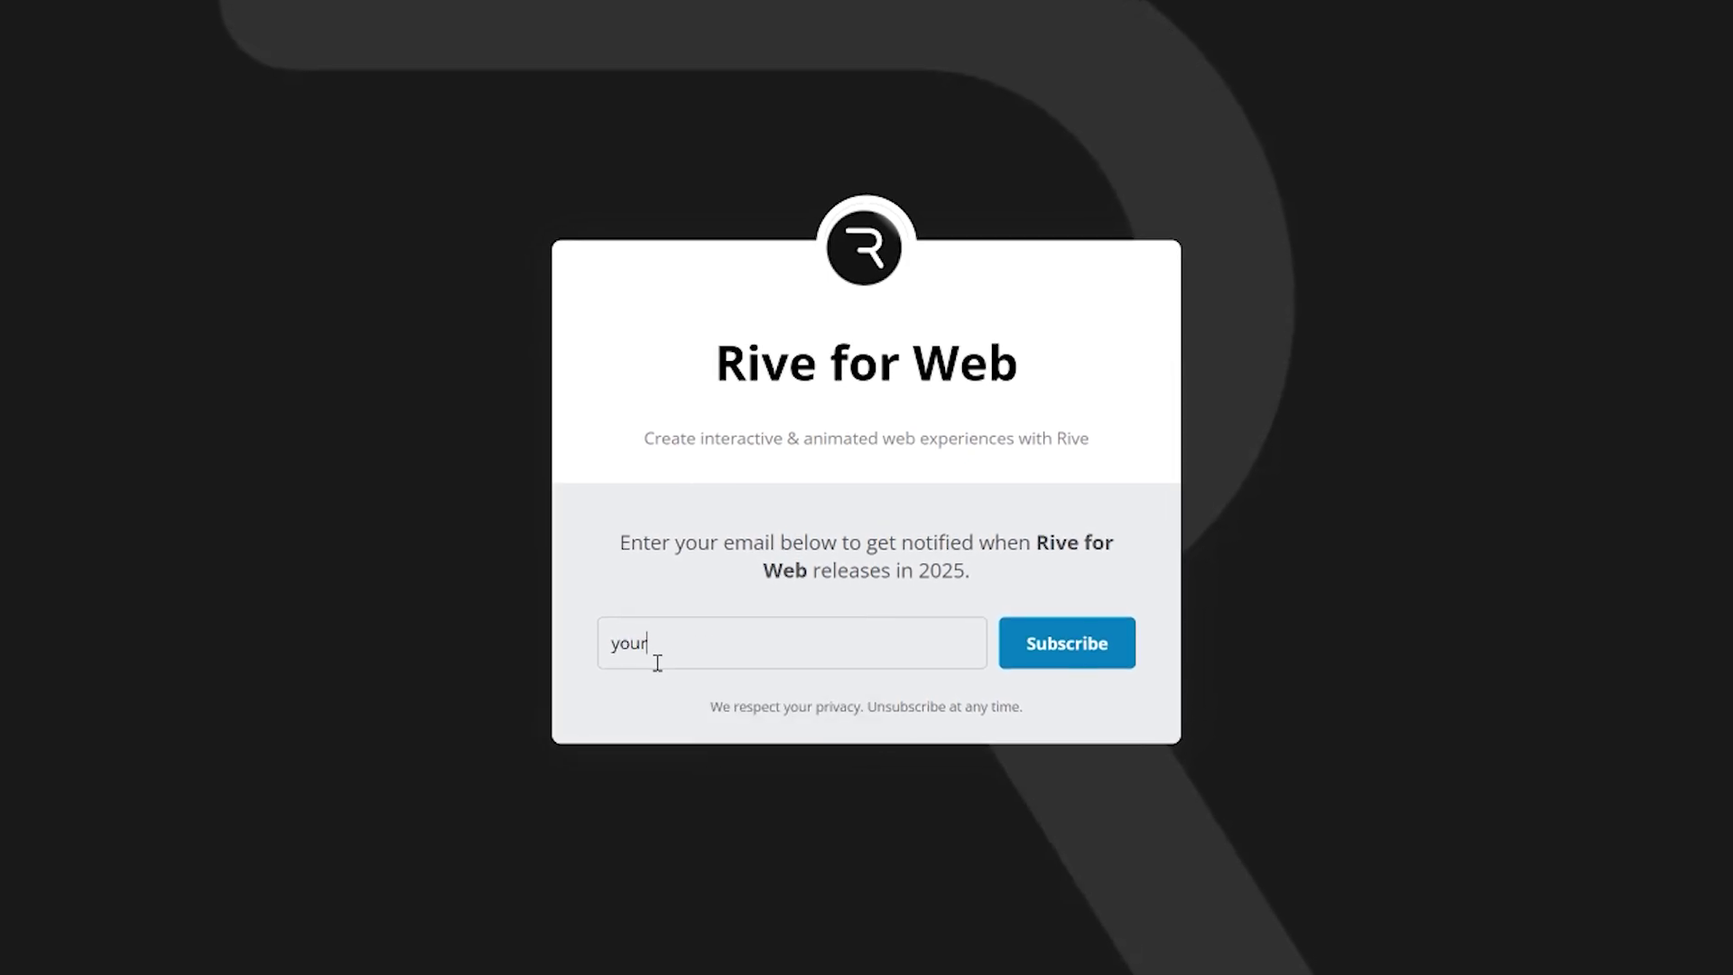
text(@email.com)
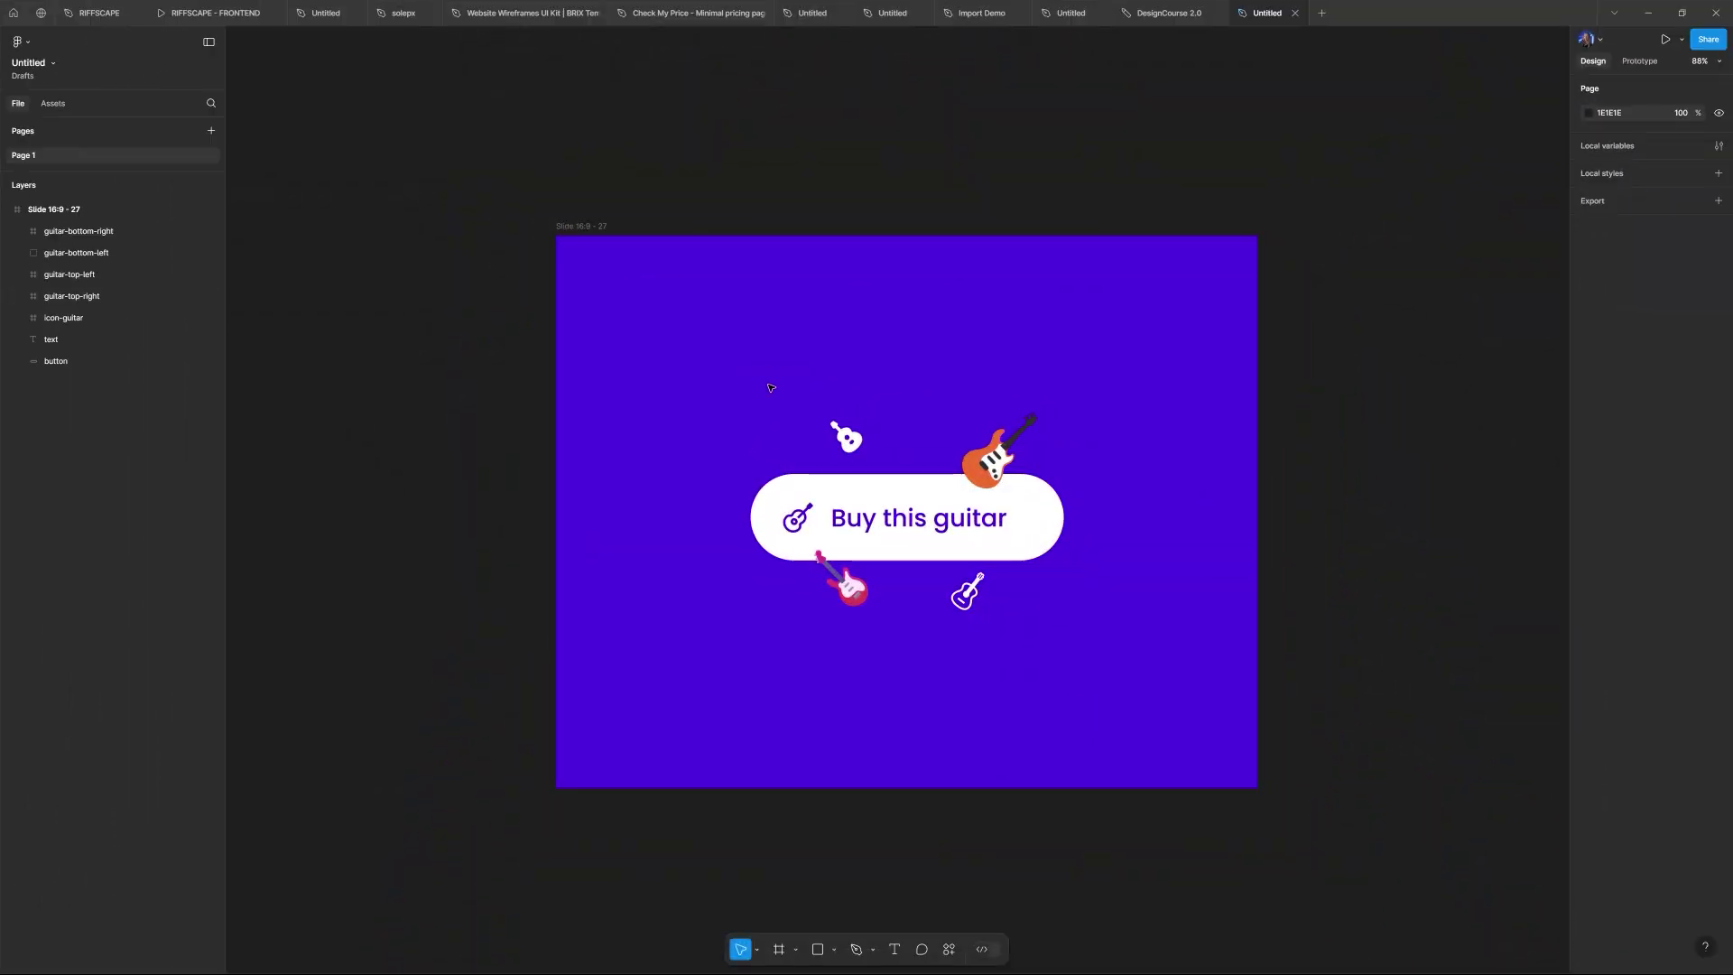
Step: Select and deselect the button layers, including the Buy this guitar text and icon-guitar
drag(686, 354, 1136, 659)
click(1135, 659)
drag(693, 390, 1135, 650)
click(1140, 659)
click(737, 405)
click(1135, 650)
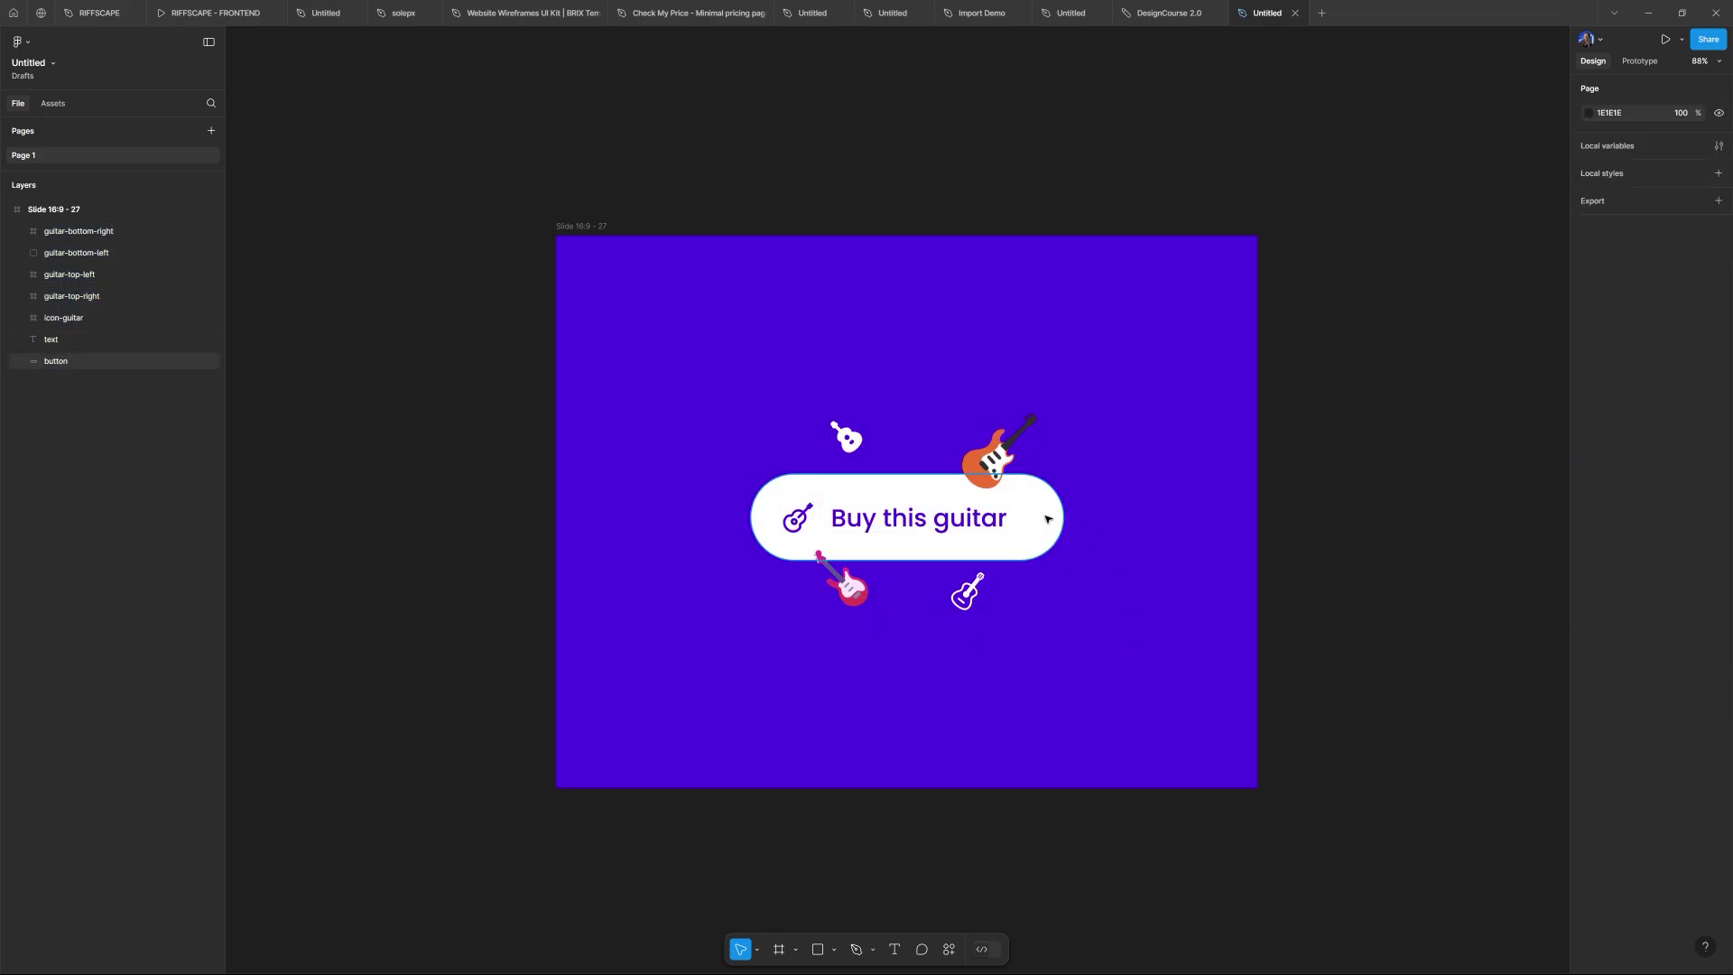
mouse_move(1047, 519)
mouse_down()
mouse_move(1234, 655)
mouse_move(871, 739)
mouse_move(1047, 519)
mouse_up()
click(1099, 446)
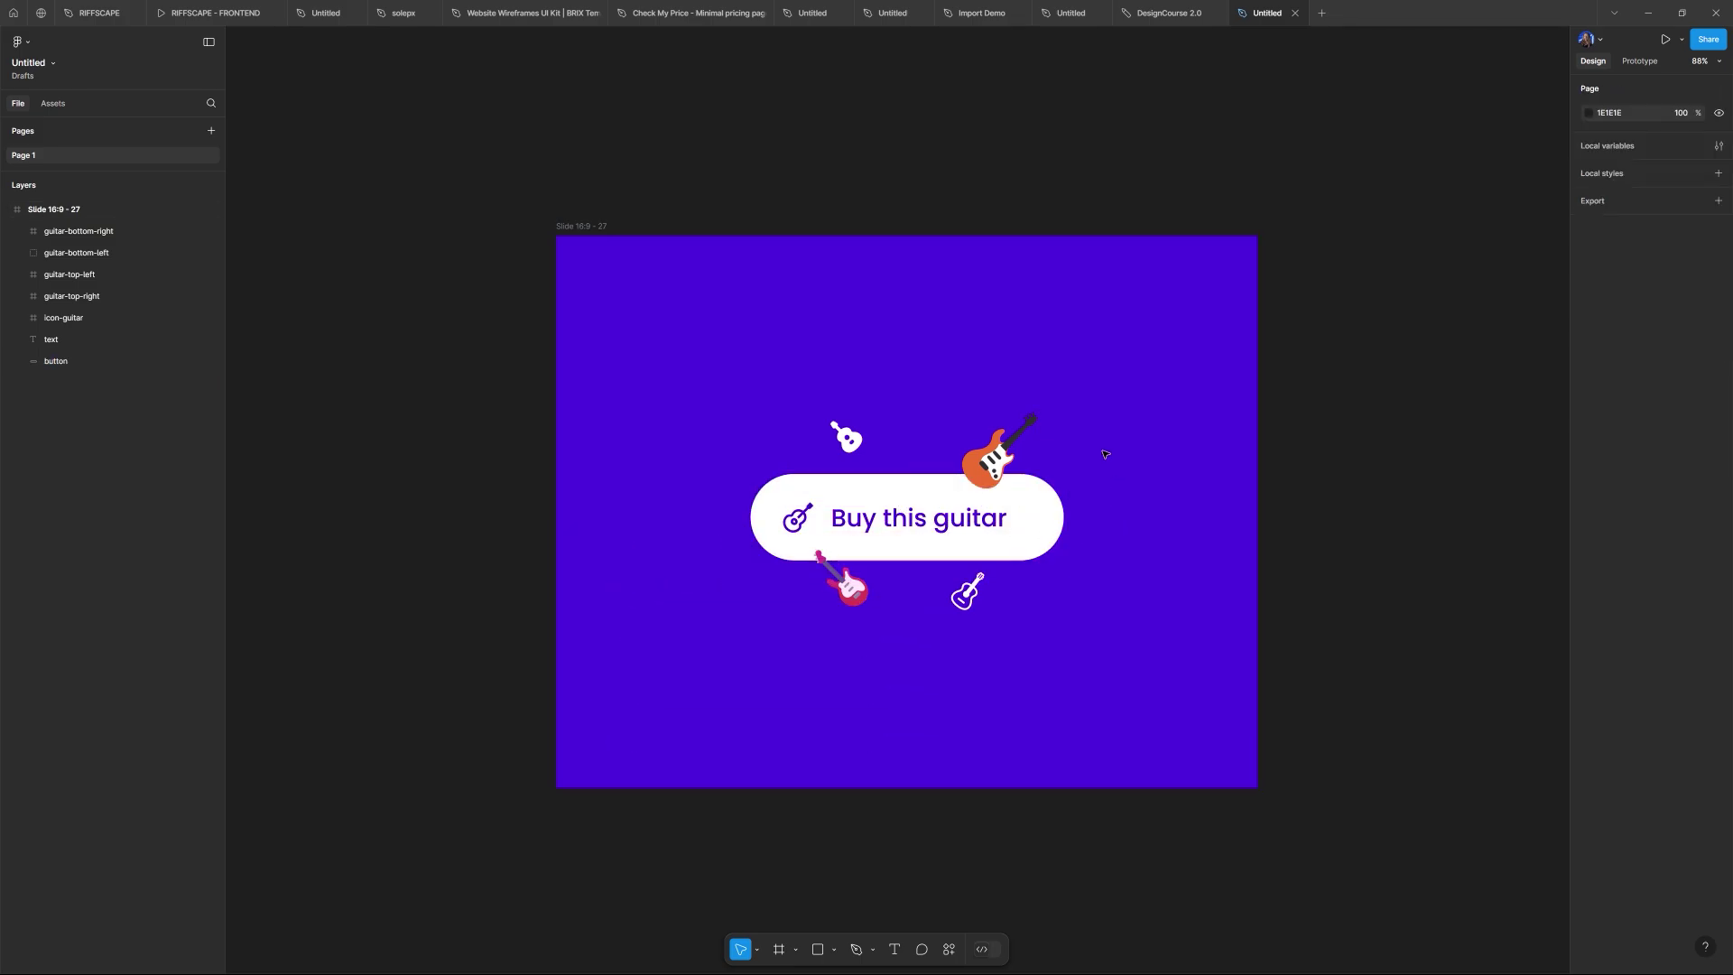
click(902, 520)
click(795, 521)
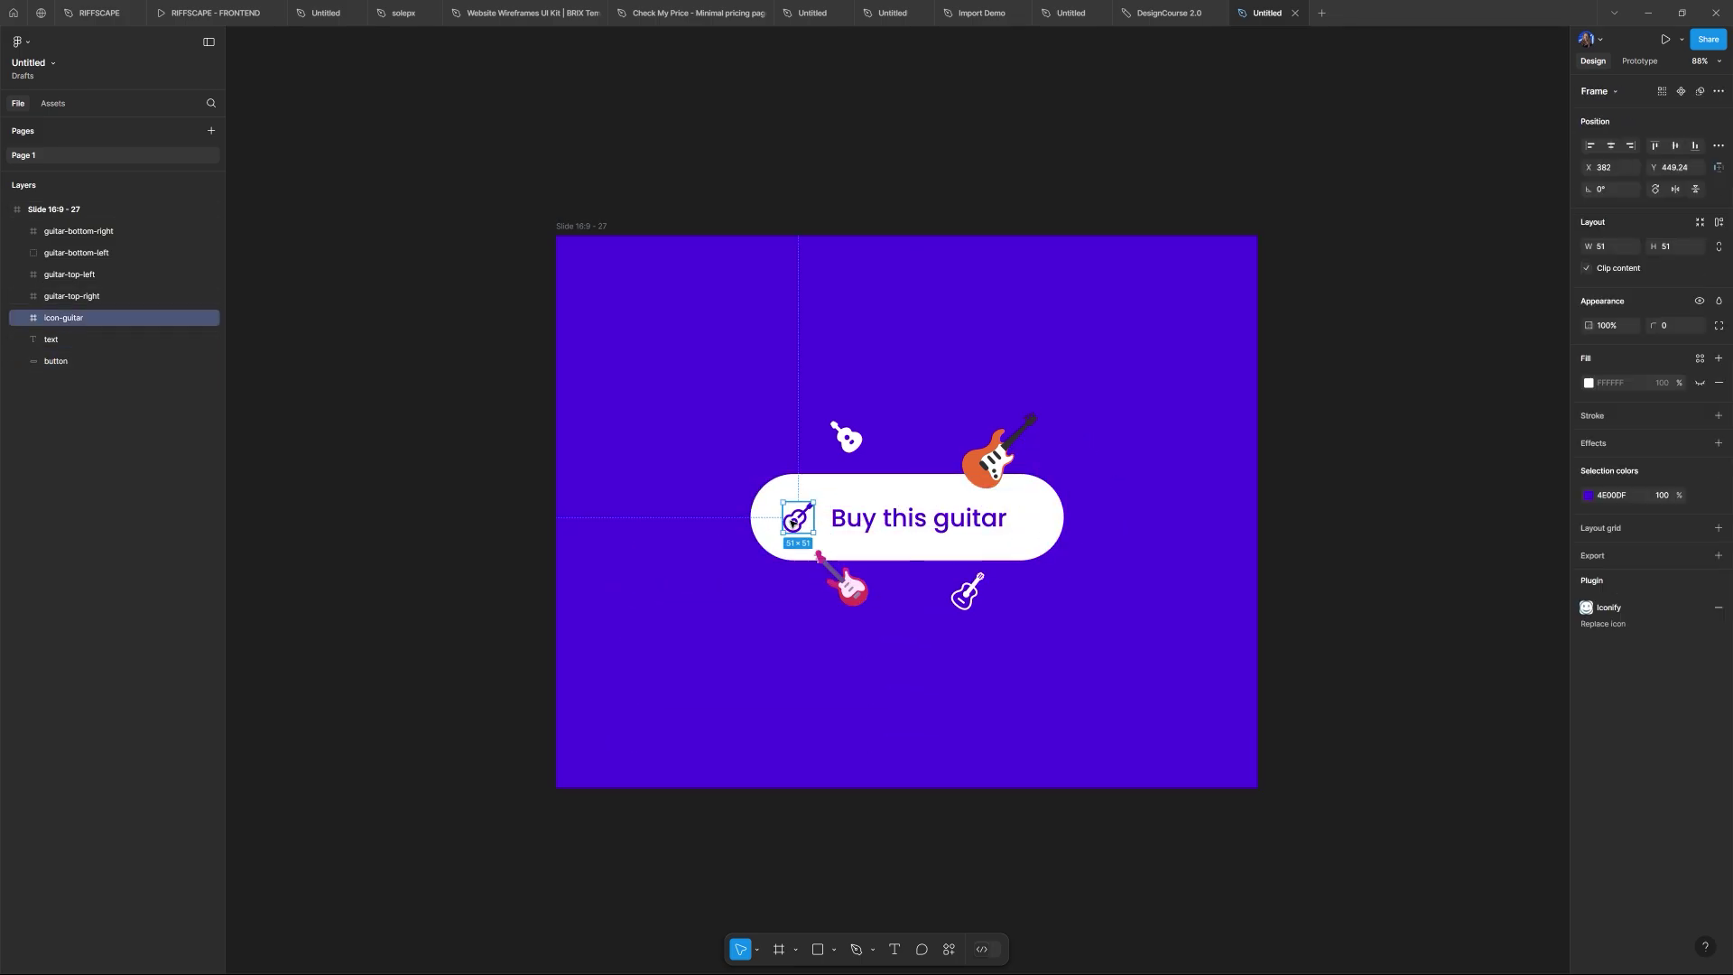
Step: Launch the Iconify plugin from the canvas context menu, then close it
right_click(1311, 396)
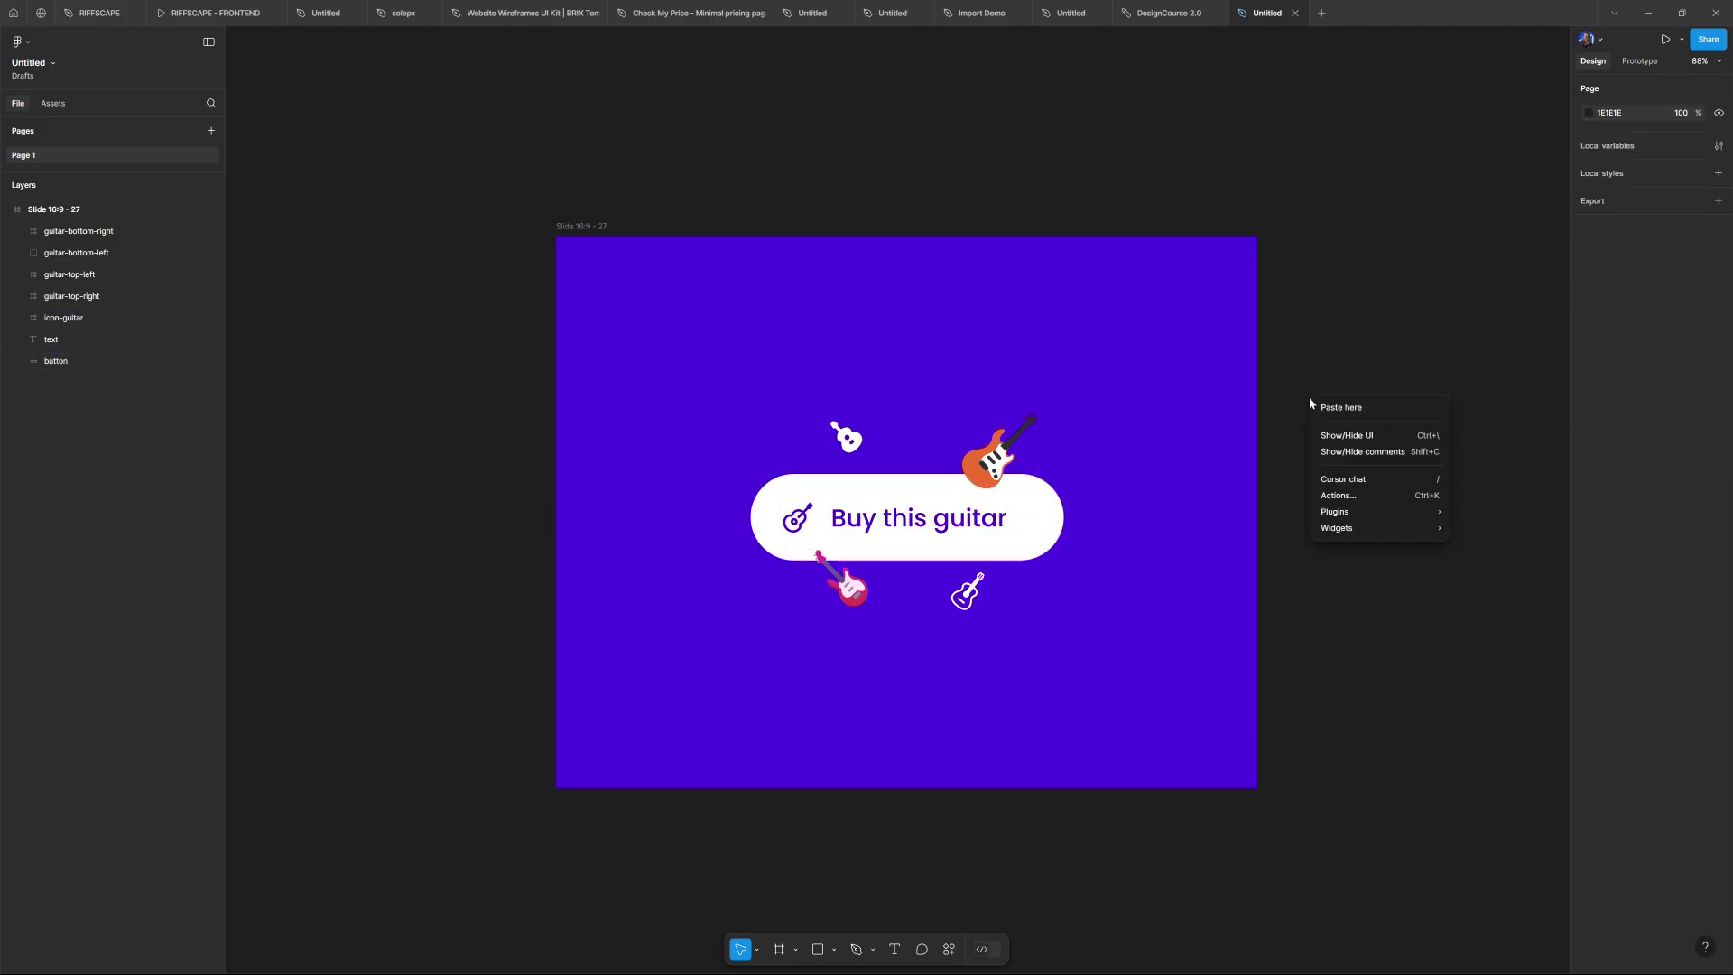
mouse_move(1342, 513)
click(1476, 528)
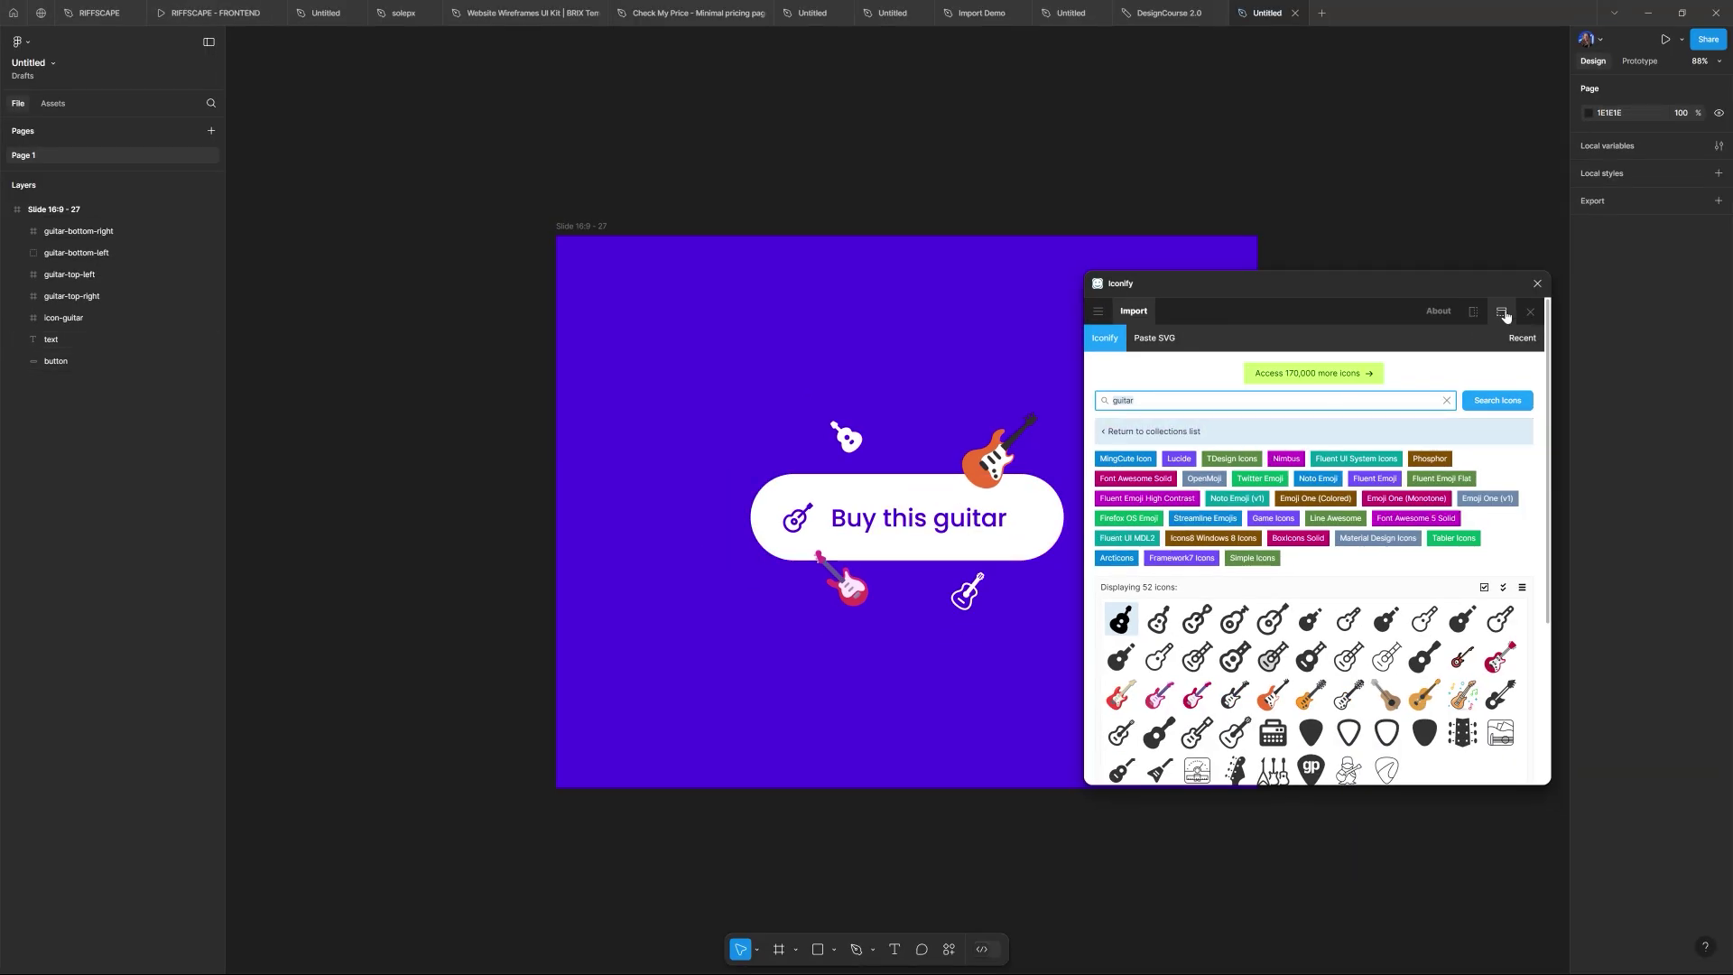
click(1503, 313)
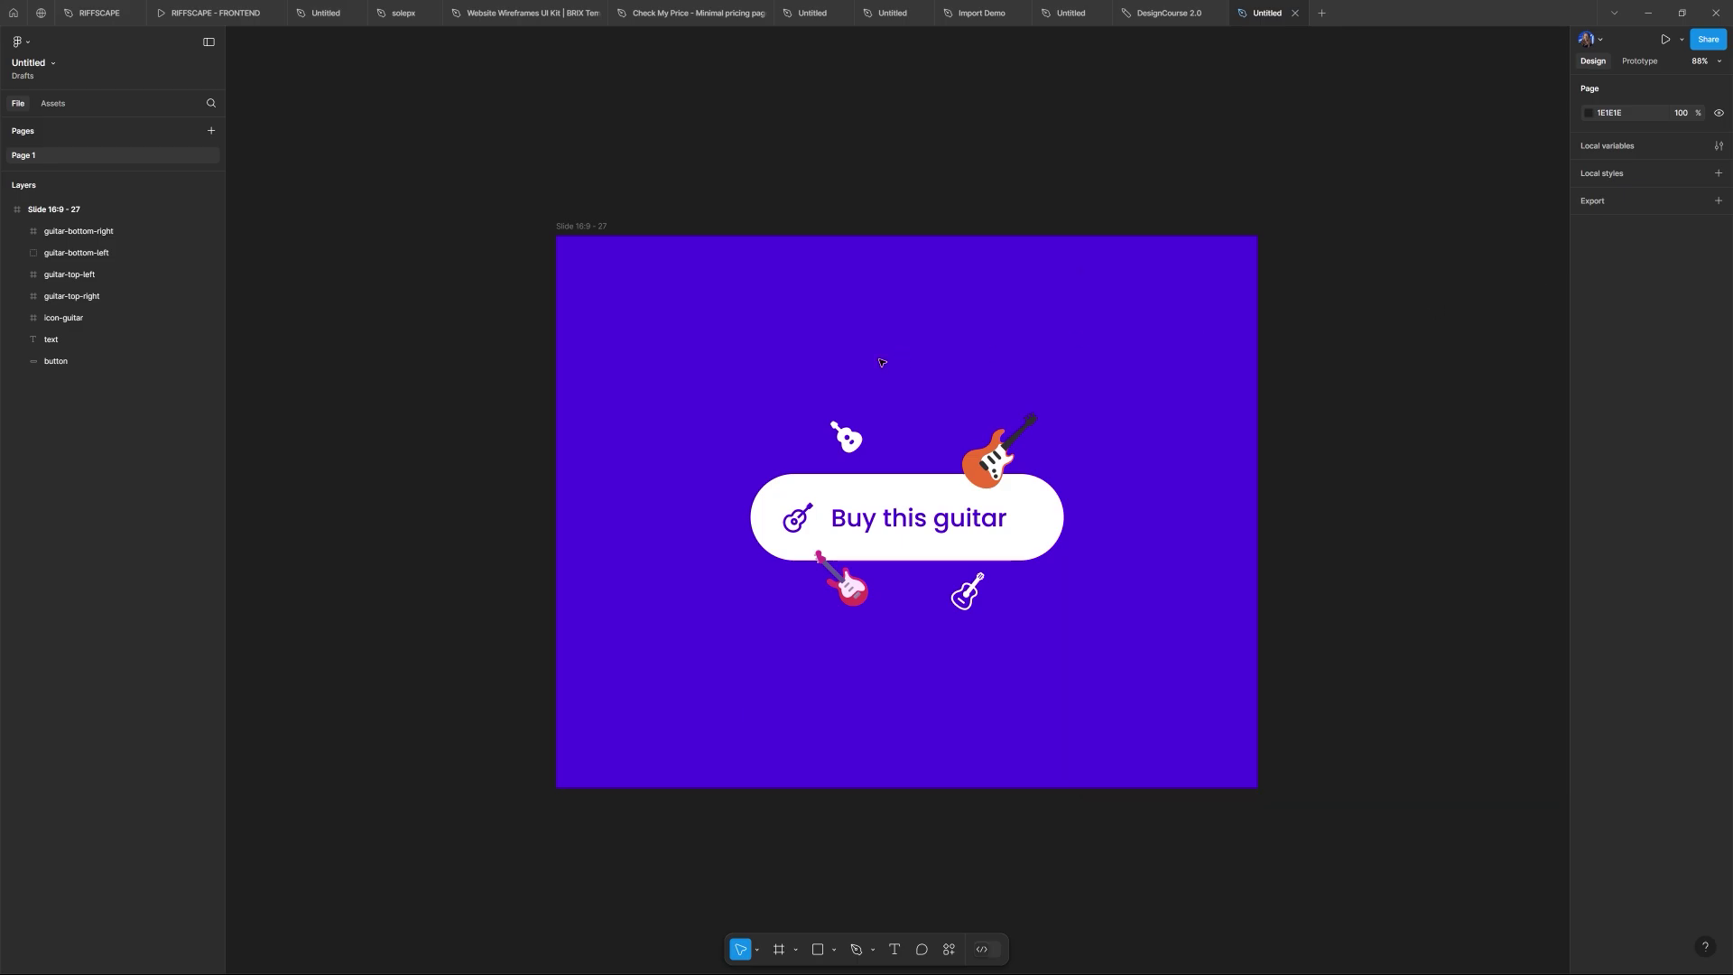
Step: Select all seven guitar button layers and copy them as SVG
drag(724, 355, 1128, 681)
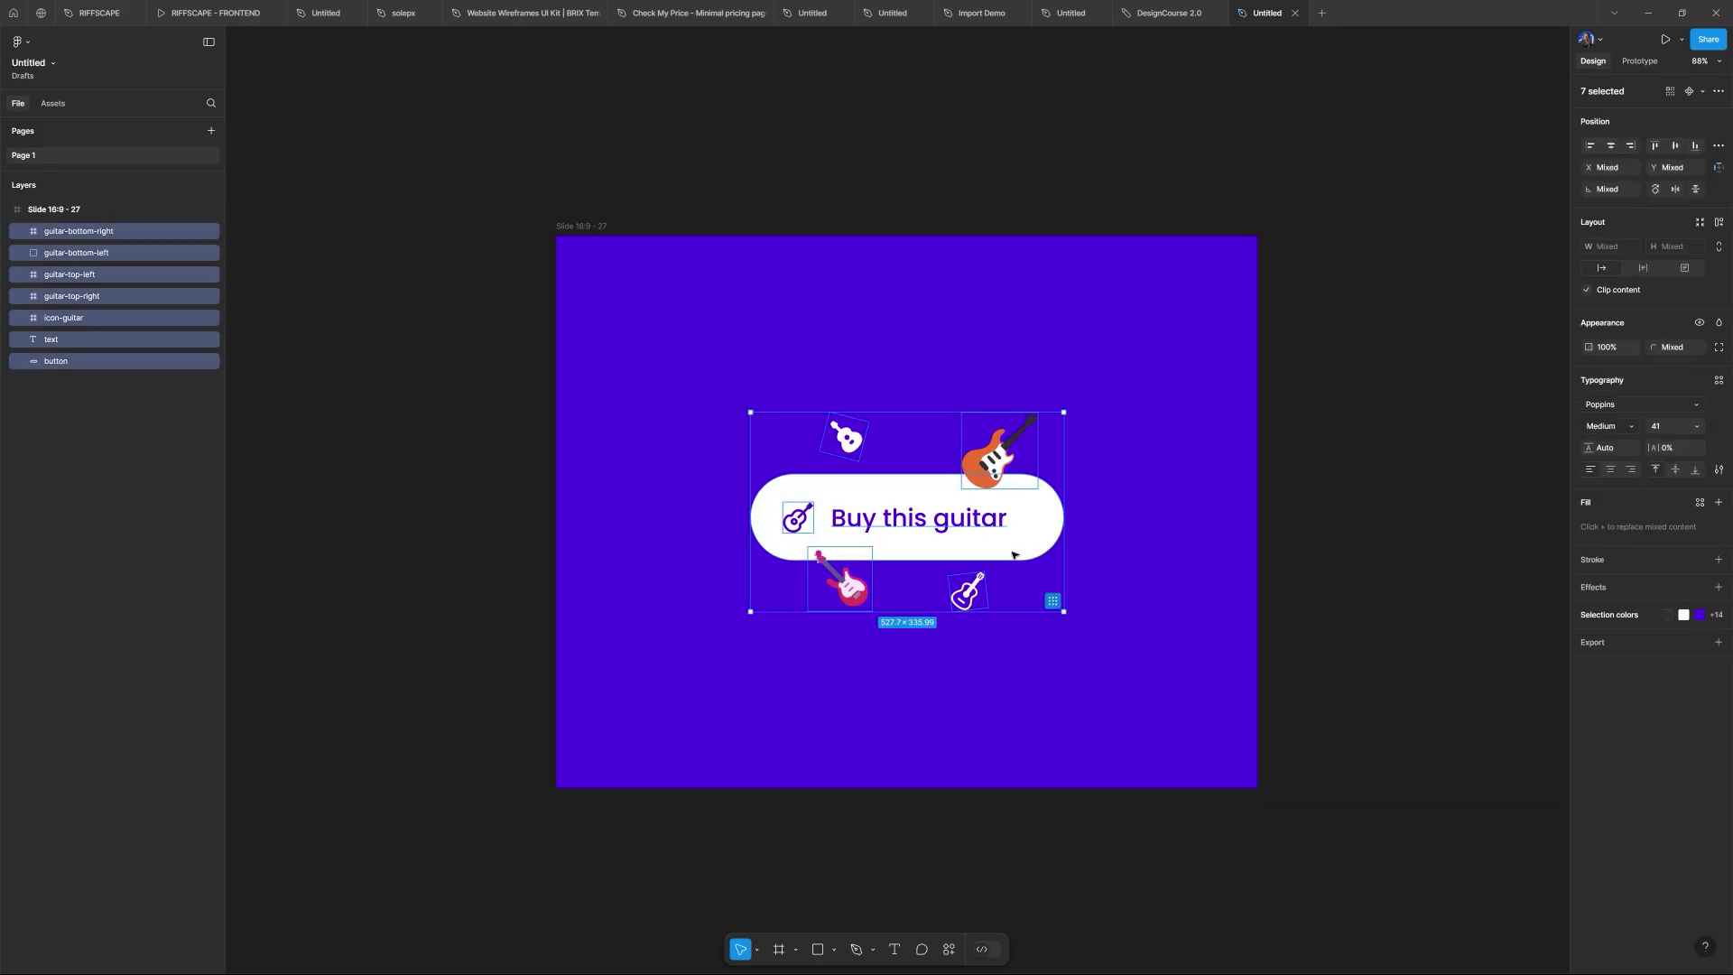
right_click(966, 503)
mouse_move(1029, 557)
click(1164, 579)
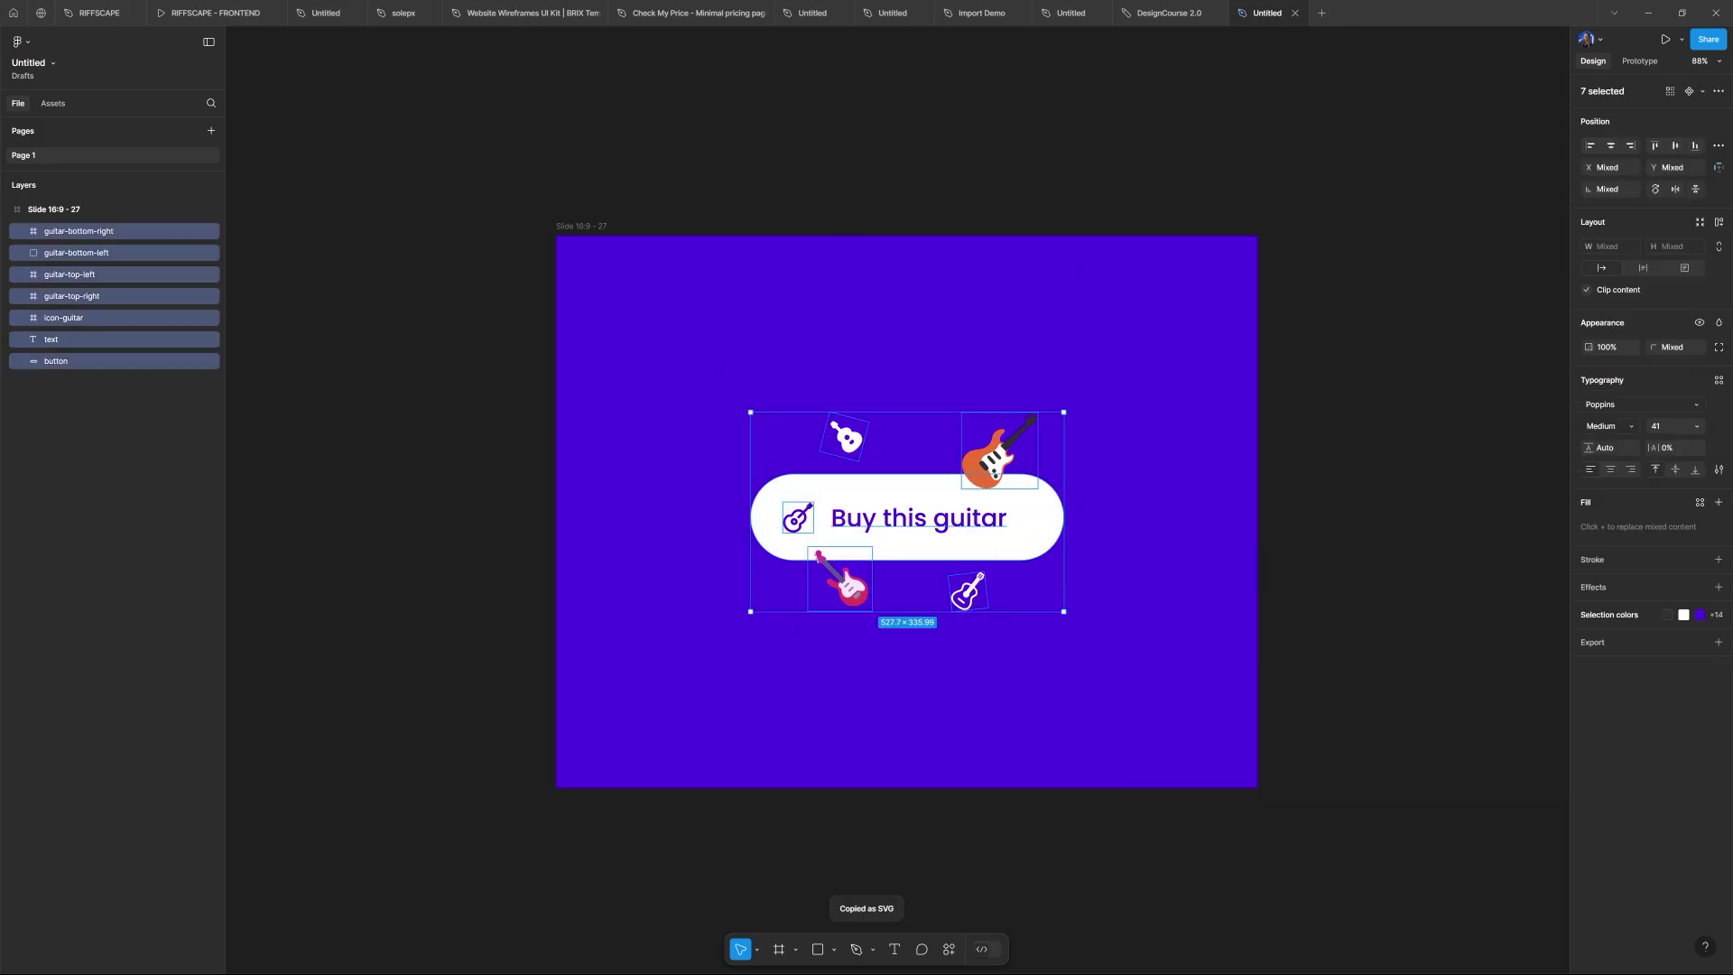
mouse_move(990, 972)
mouse_move(822, 959)
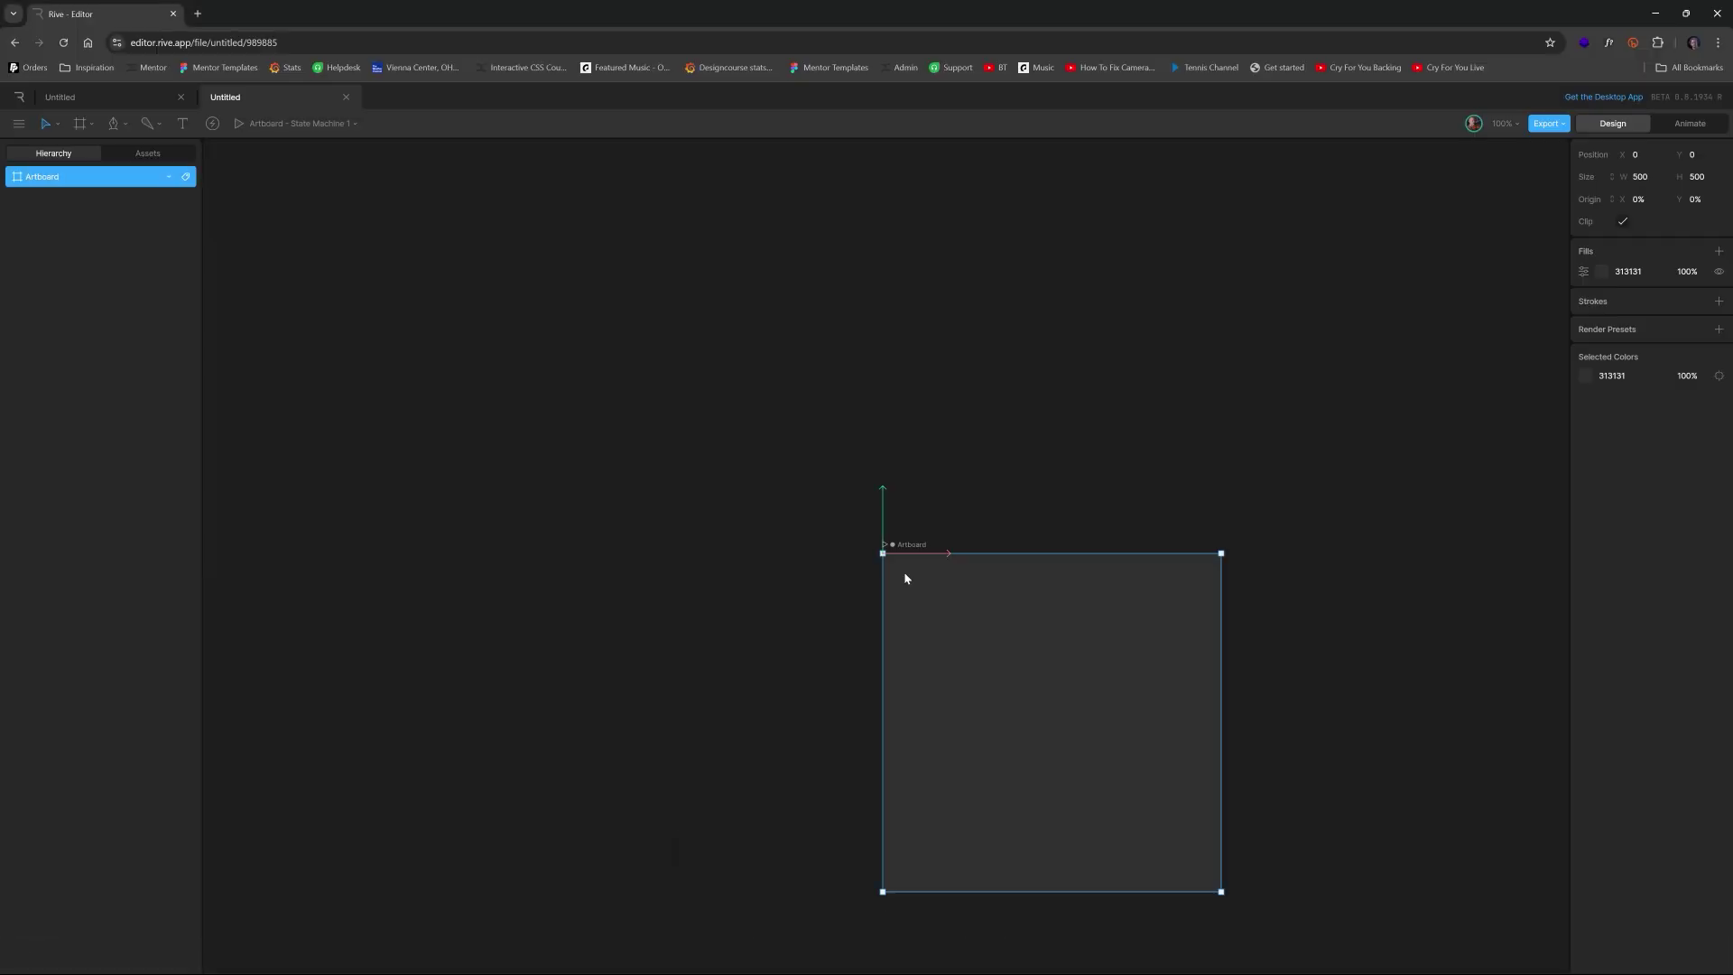
Step: Paste the copied SVG into Assets and place it on the artboard
click(135, 153)
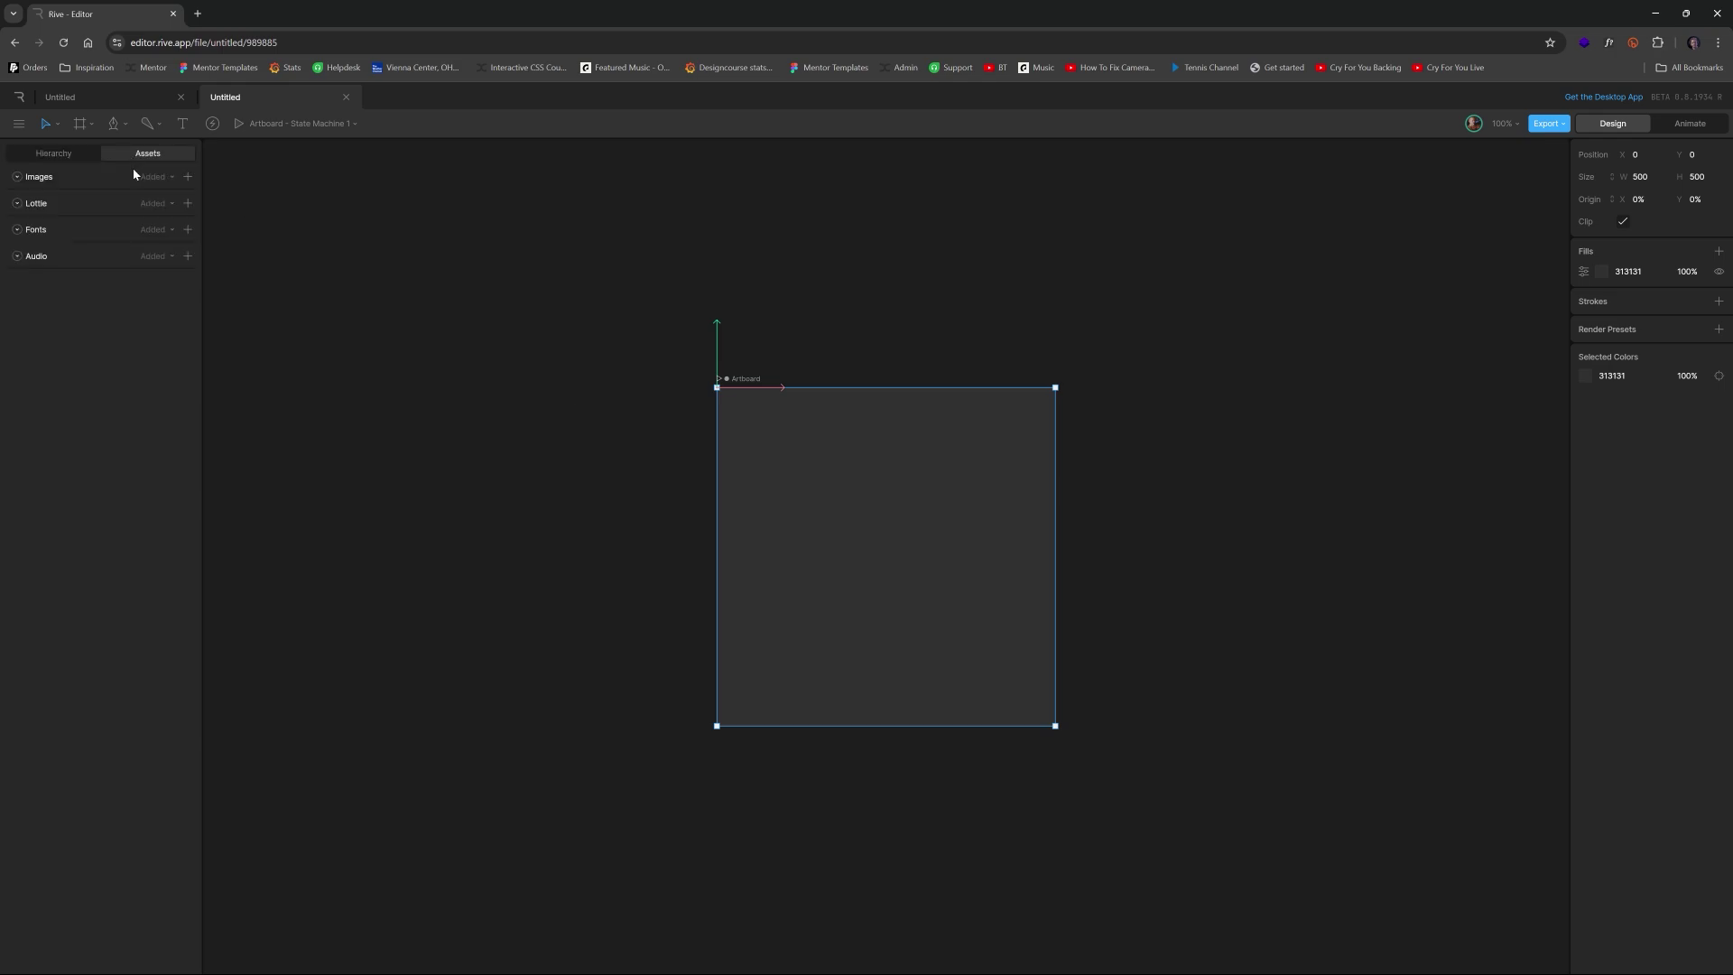
key(ctrl+v)
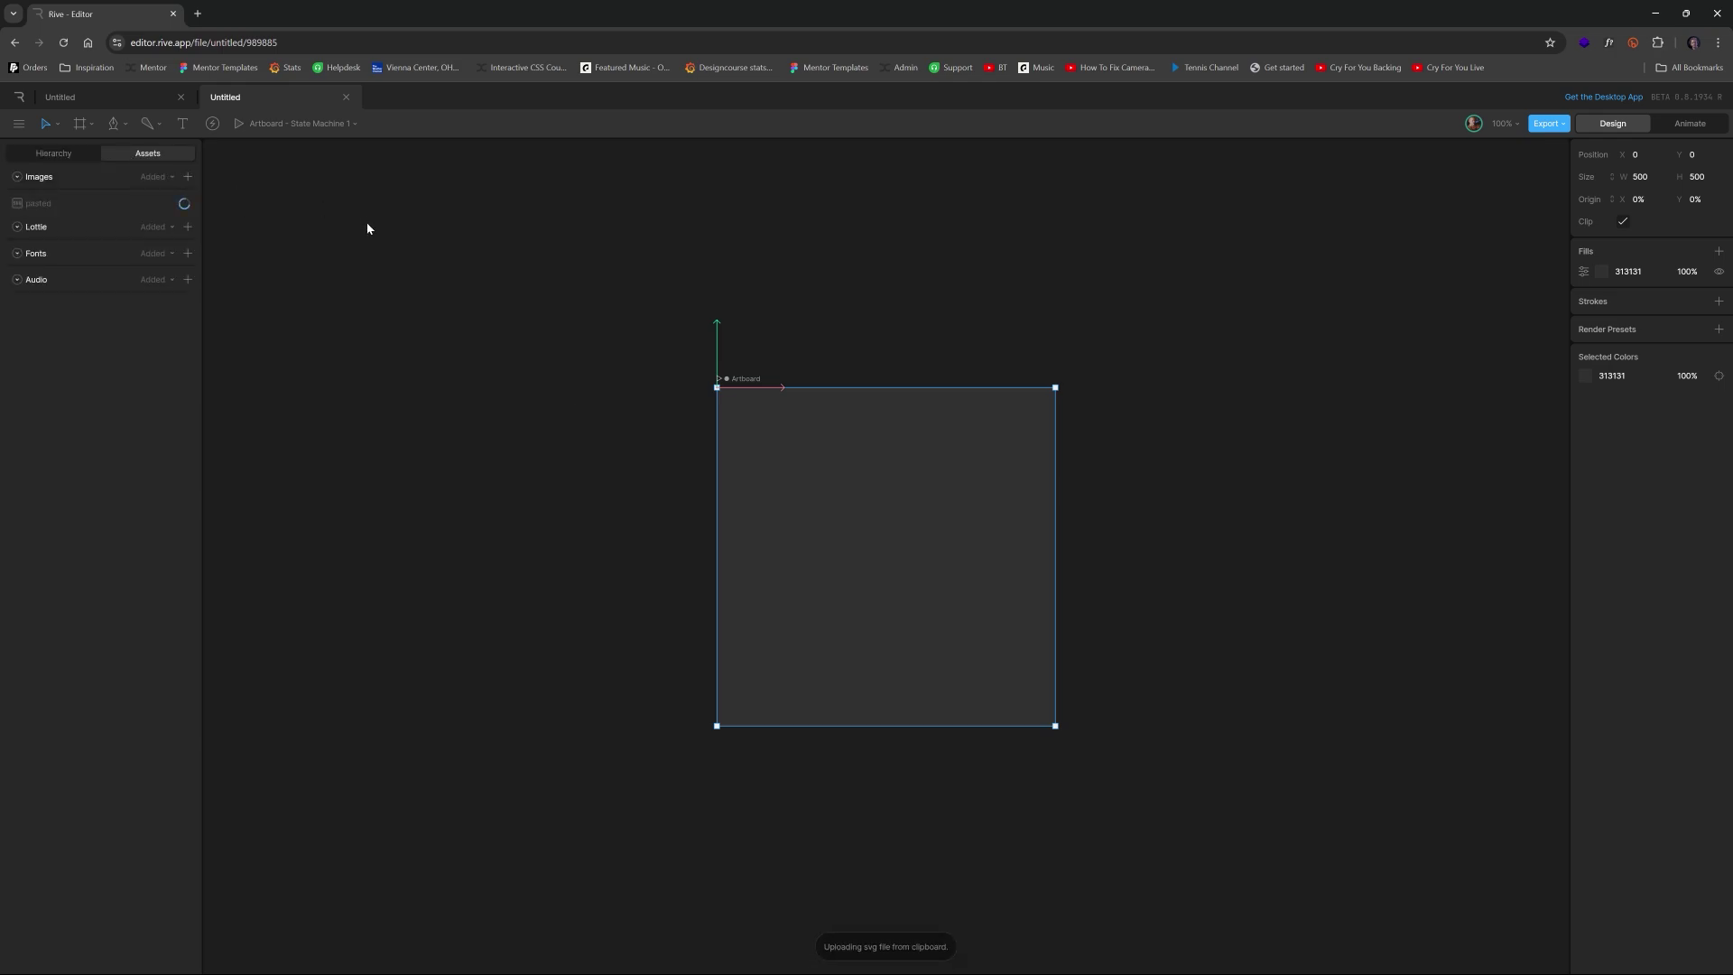
click(38, 206)
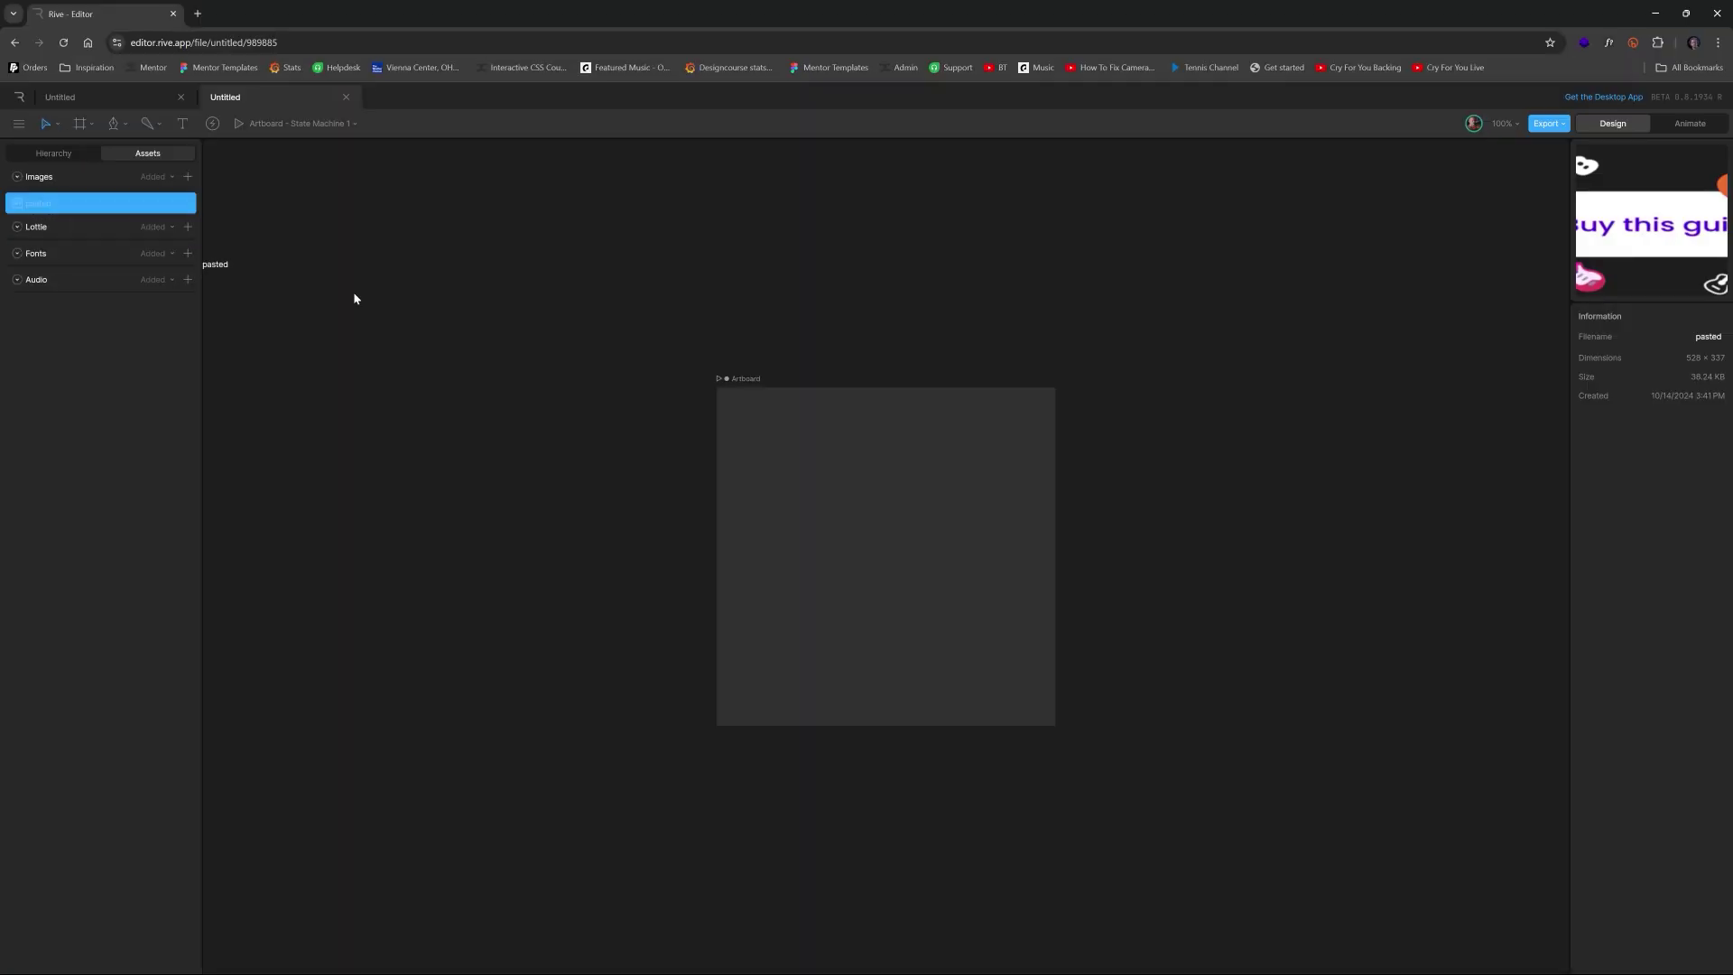
drag(859, 539, 951, 638)
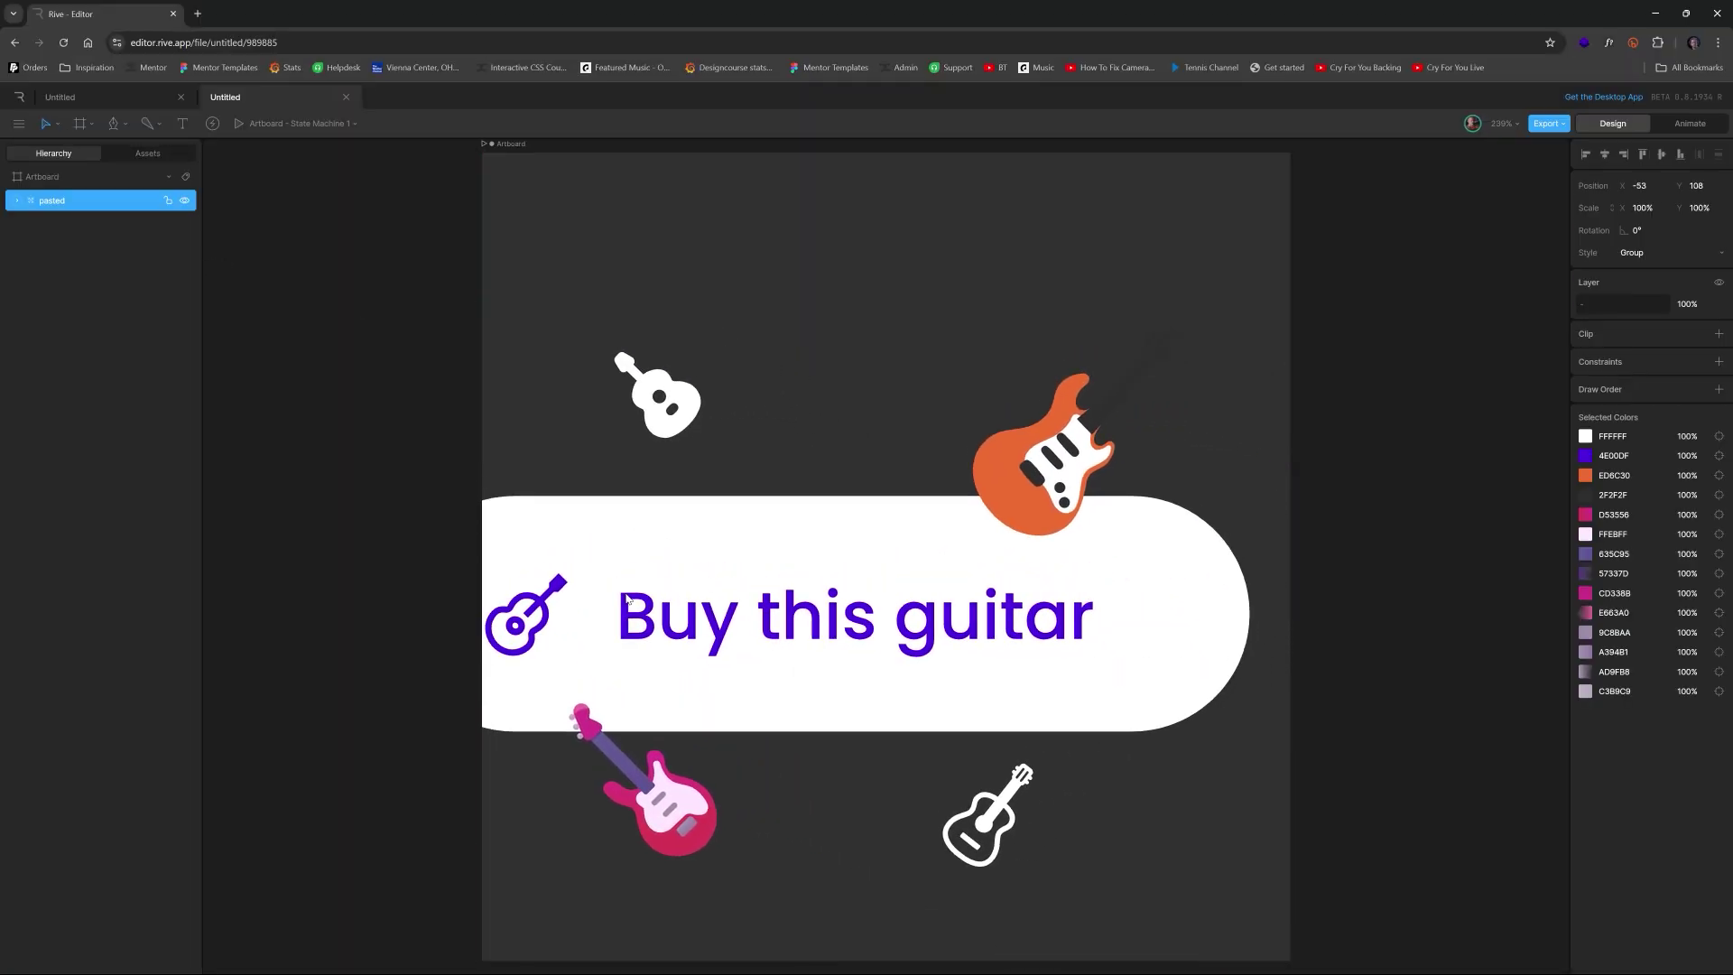
Step: Scale the pasted group to 80% in X and Y and shift it right and down
scroll(746, 476, down, 4)
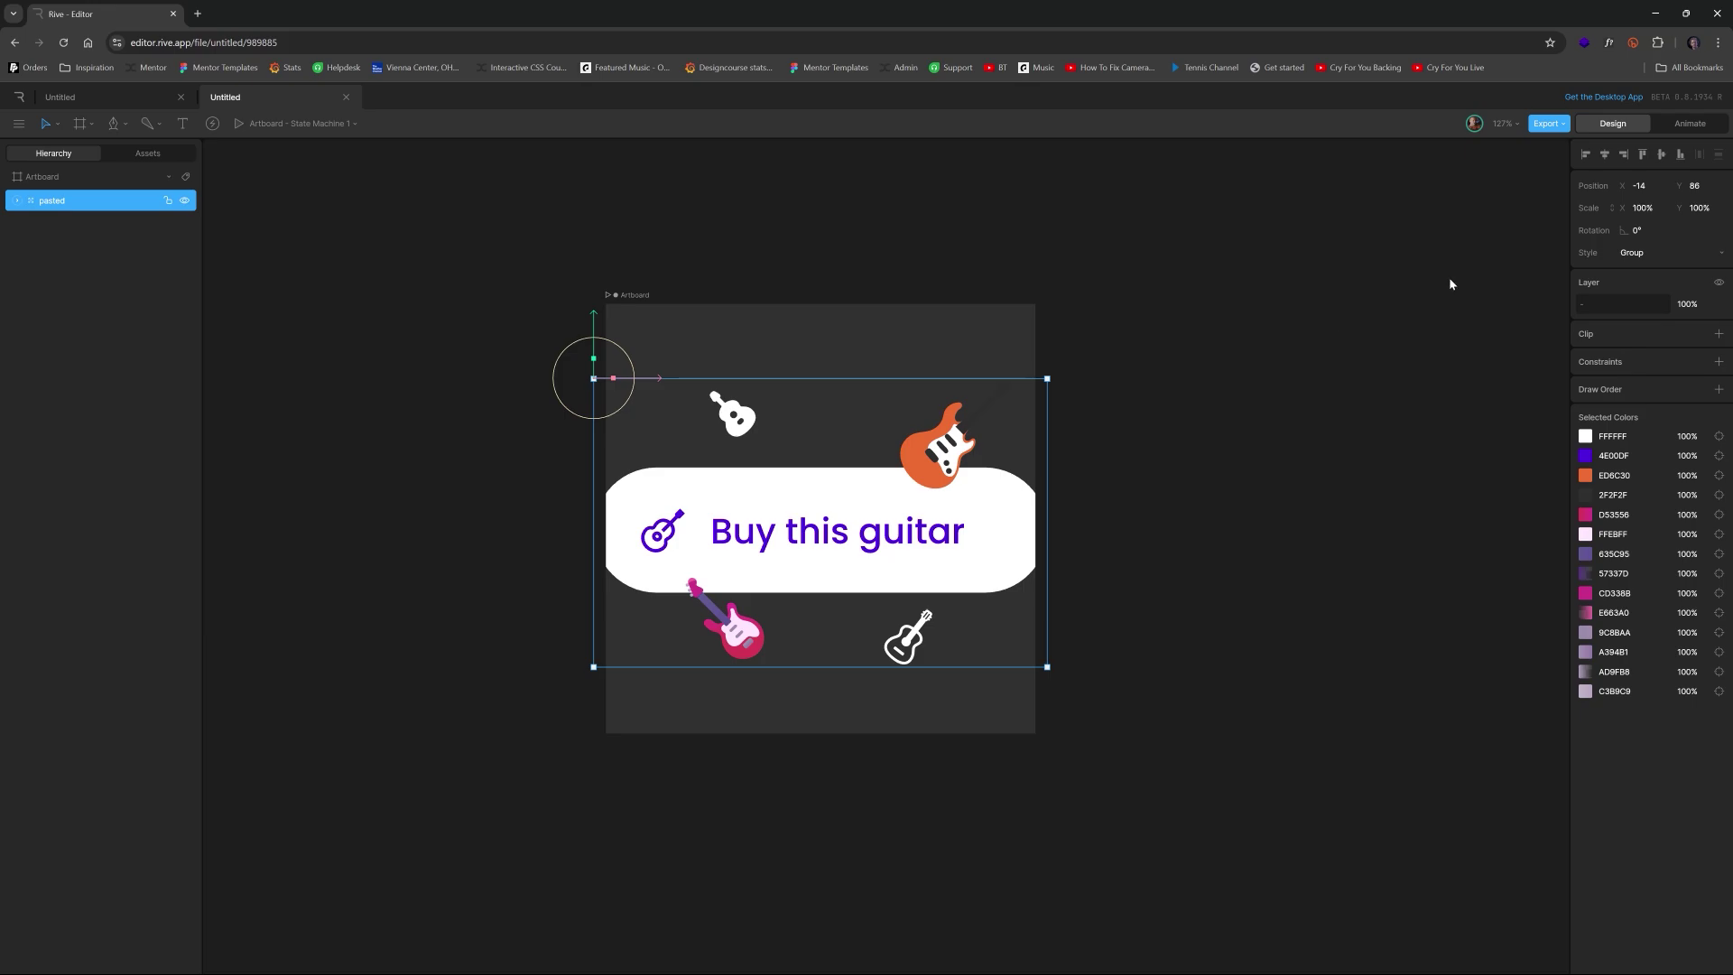
click(1634, 209)
text(80)
key(Tab)
text(80)
key(Return)
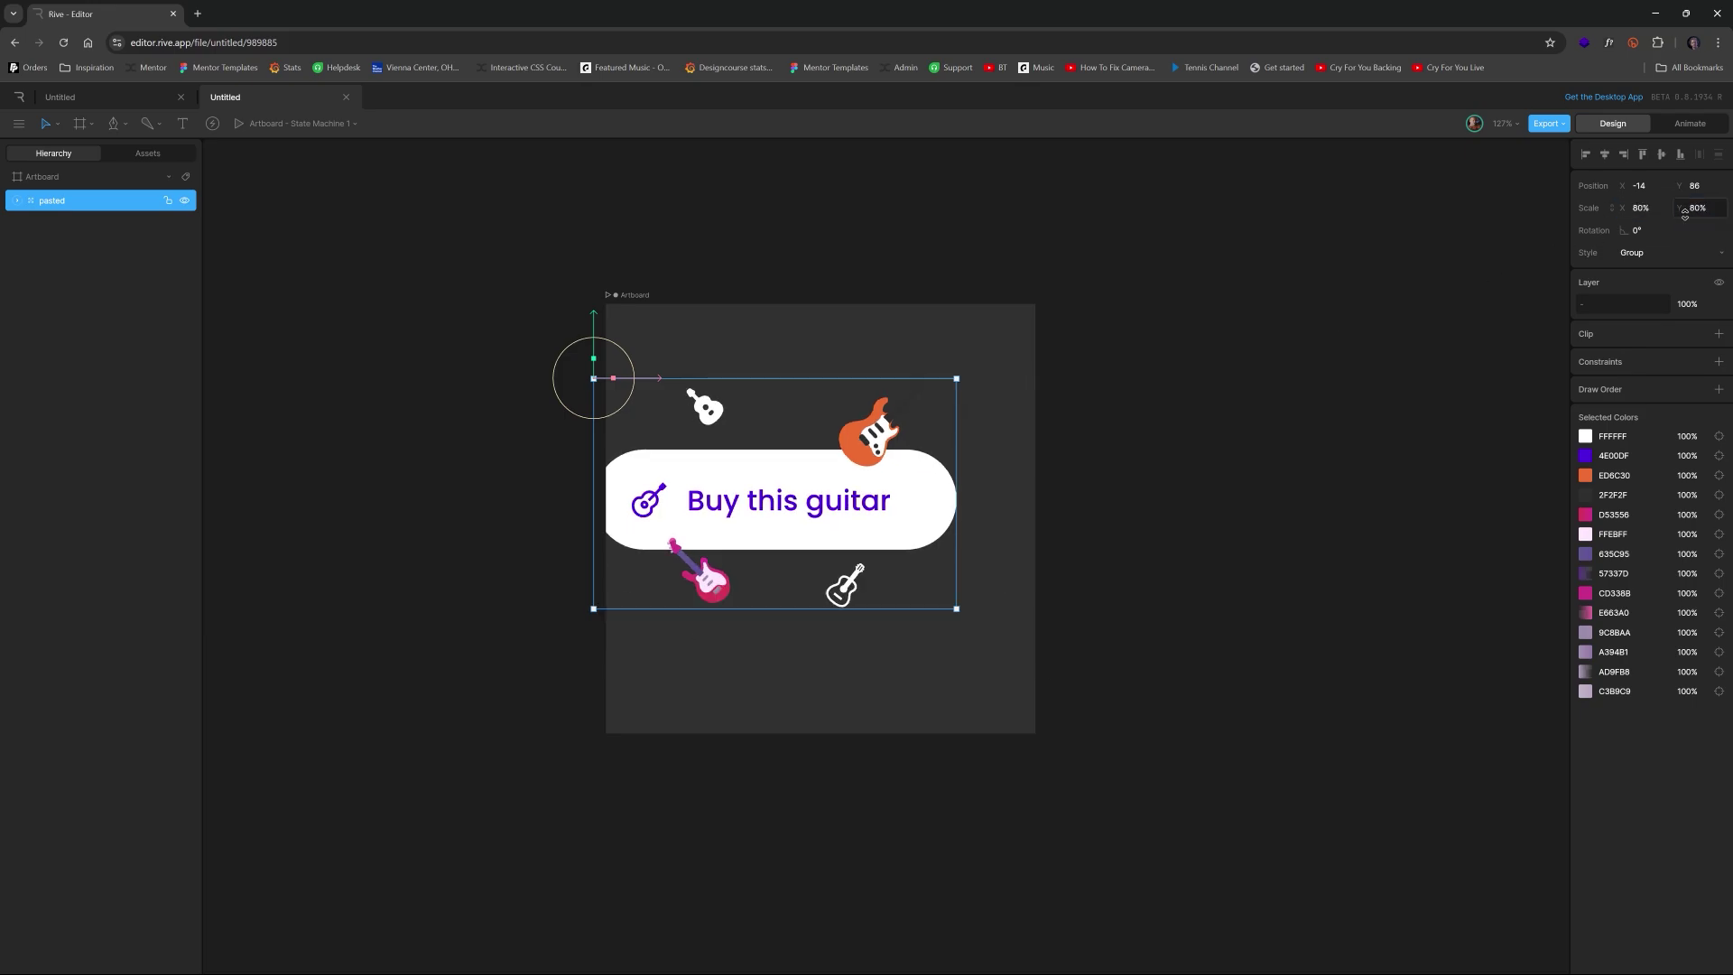
drag(734, 496, 834, 521)
Step: Resize the artboard to 681 × 565 and move it to position -85, -50
click(627, 288)
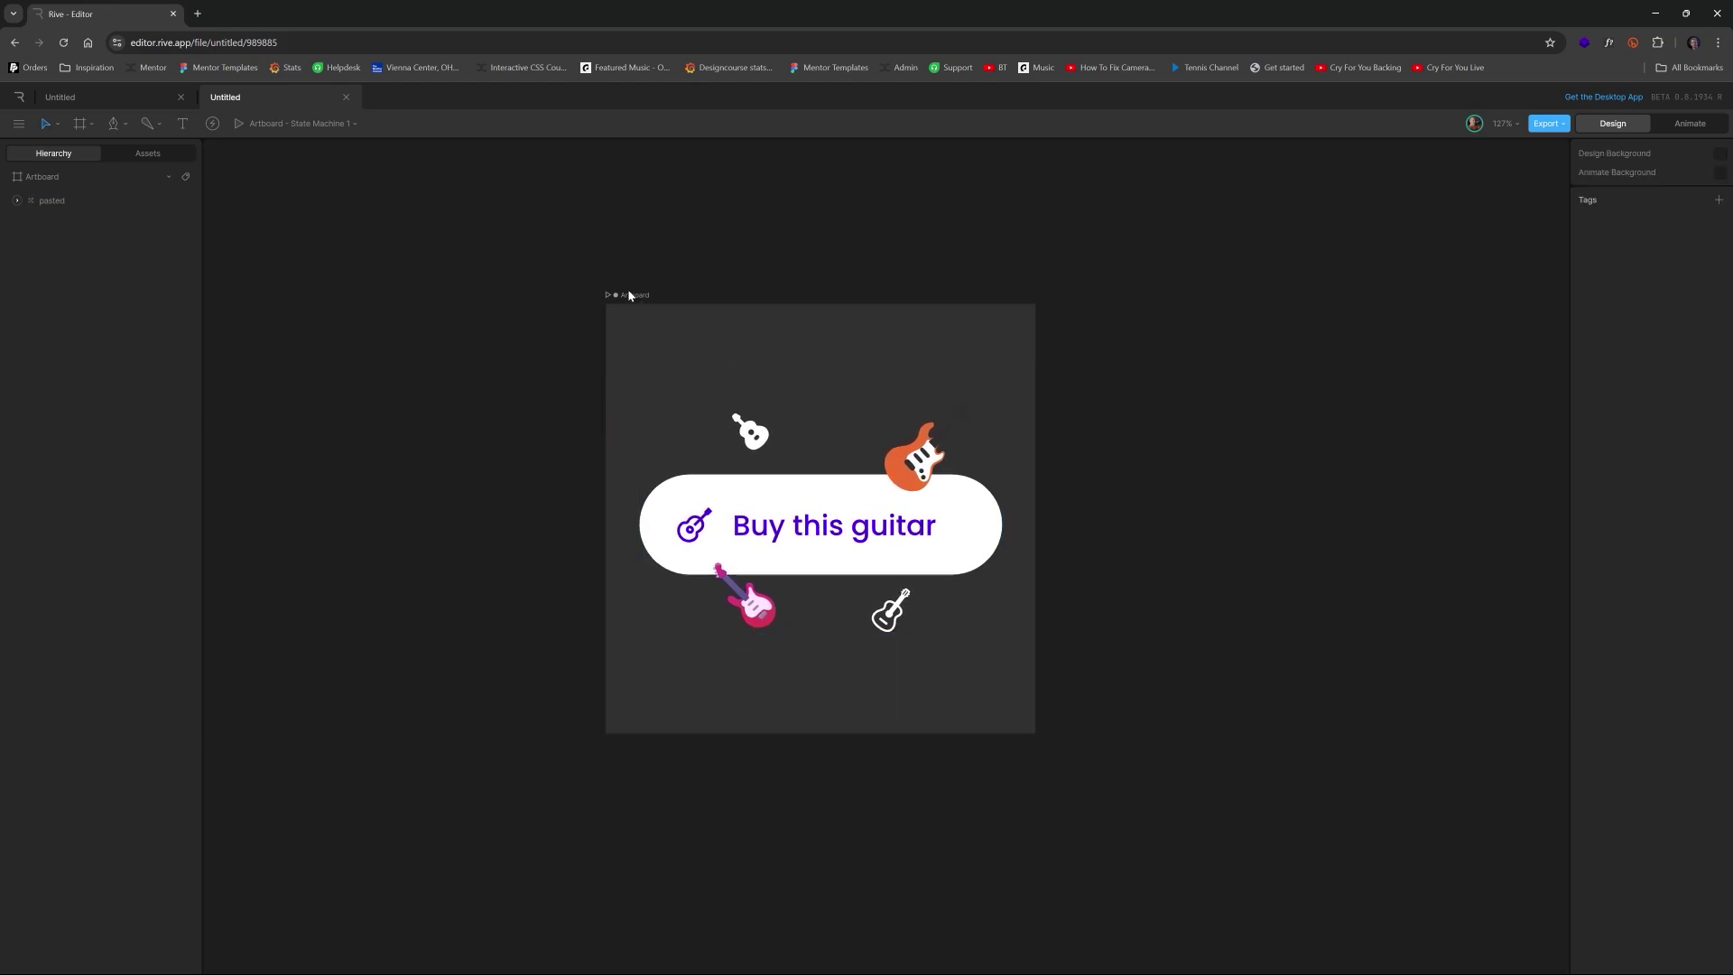
click(649, 325)
drag(1030, 730, 1192, 789)
drag(1062, 704, 994, 664)
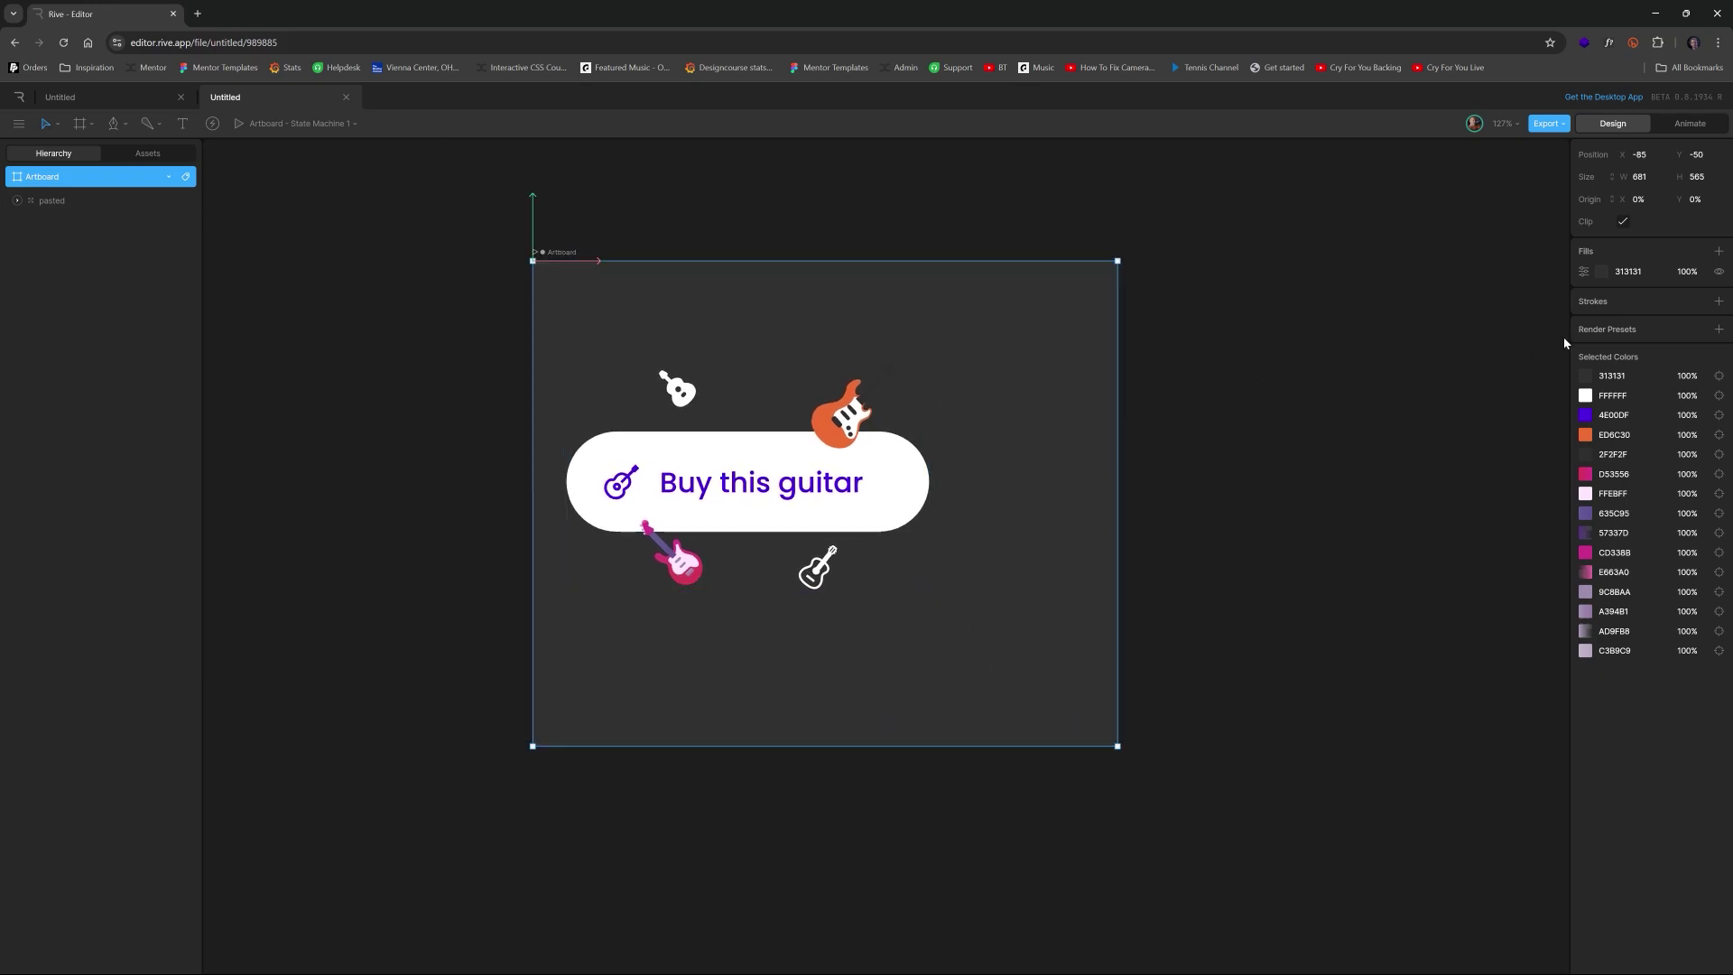
Step: Fill the artboard with the button's purple, 4E00DF, sampled with the eyedropper
click(1603, 270)
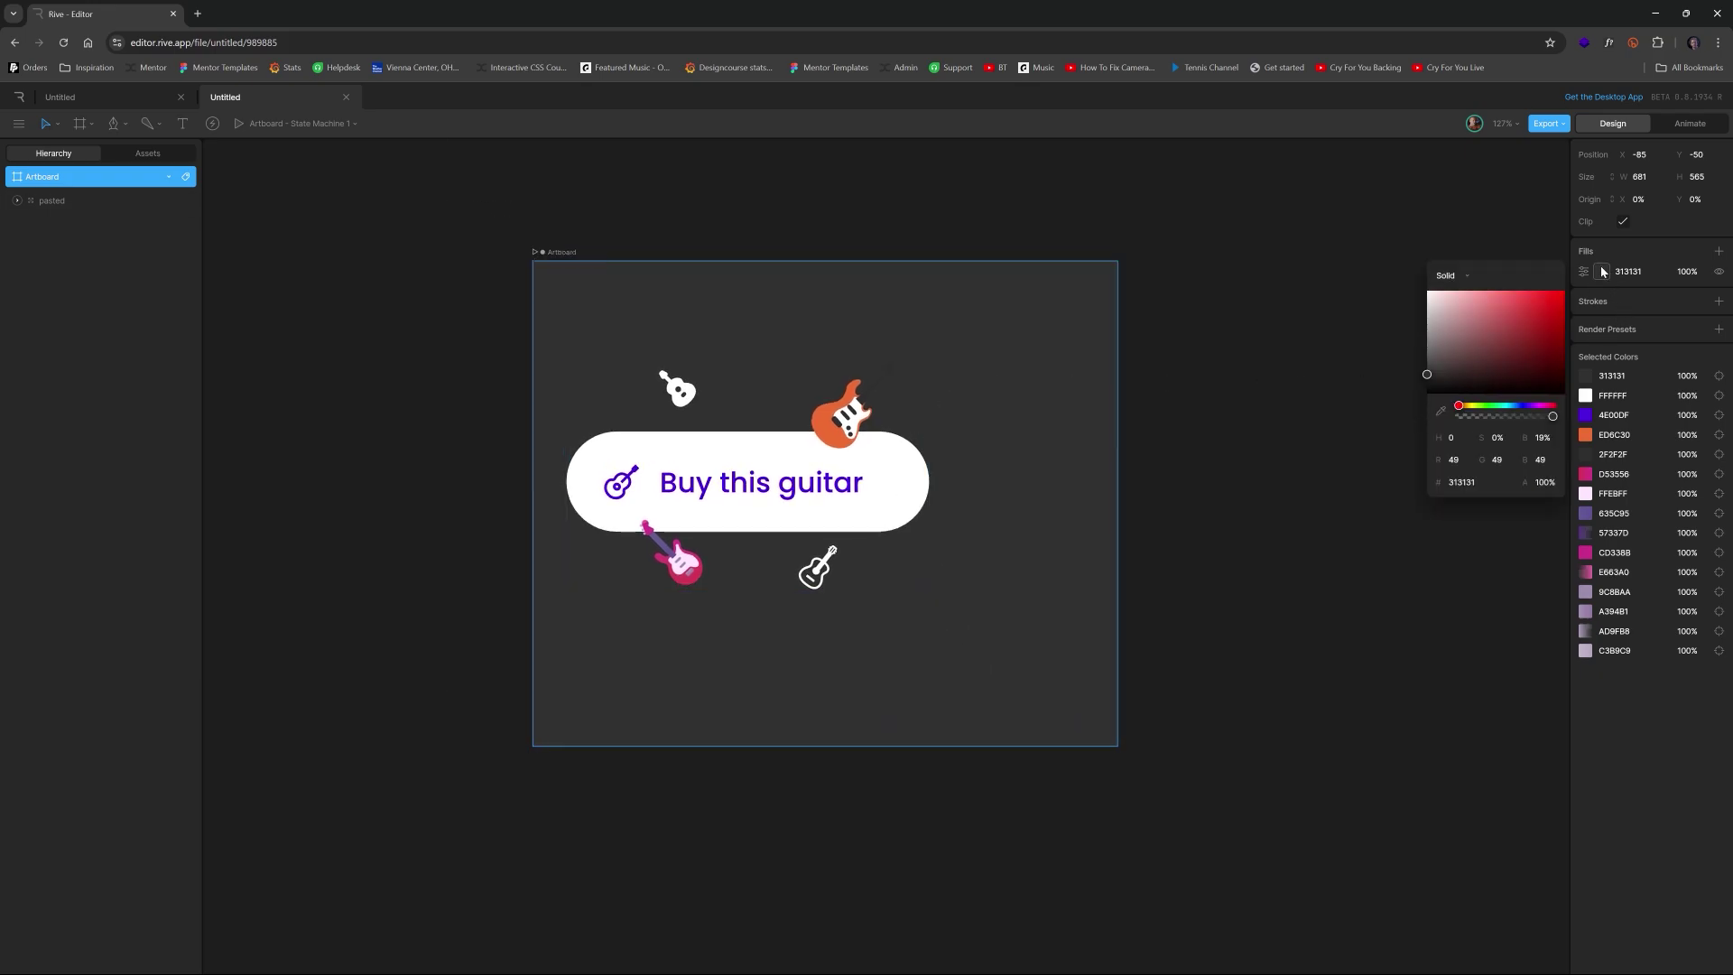
click(1443, 412)
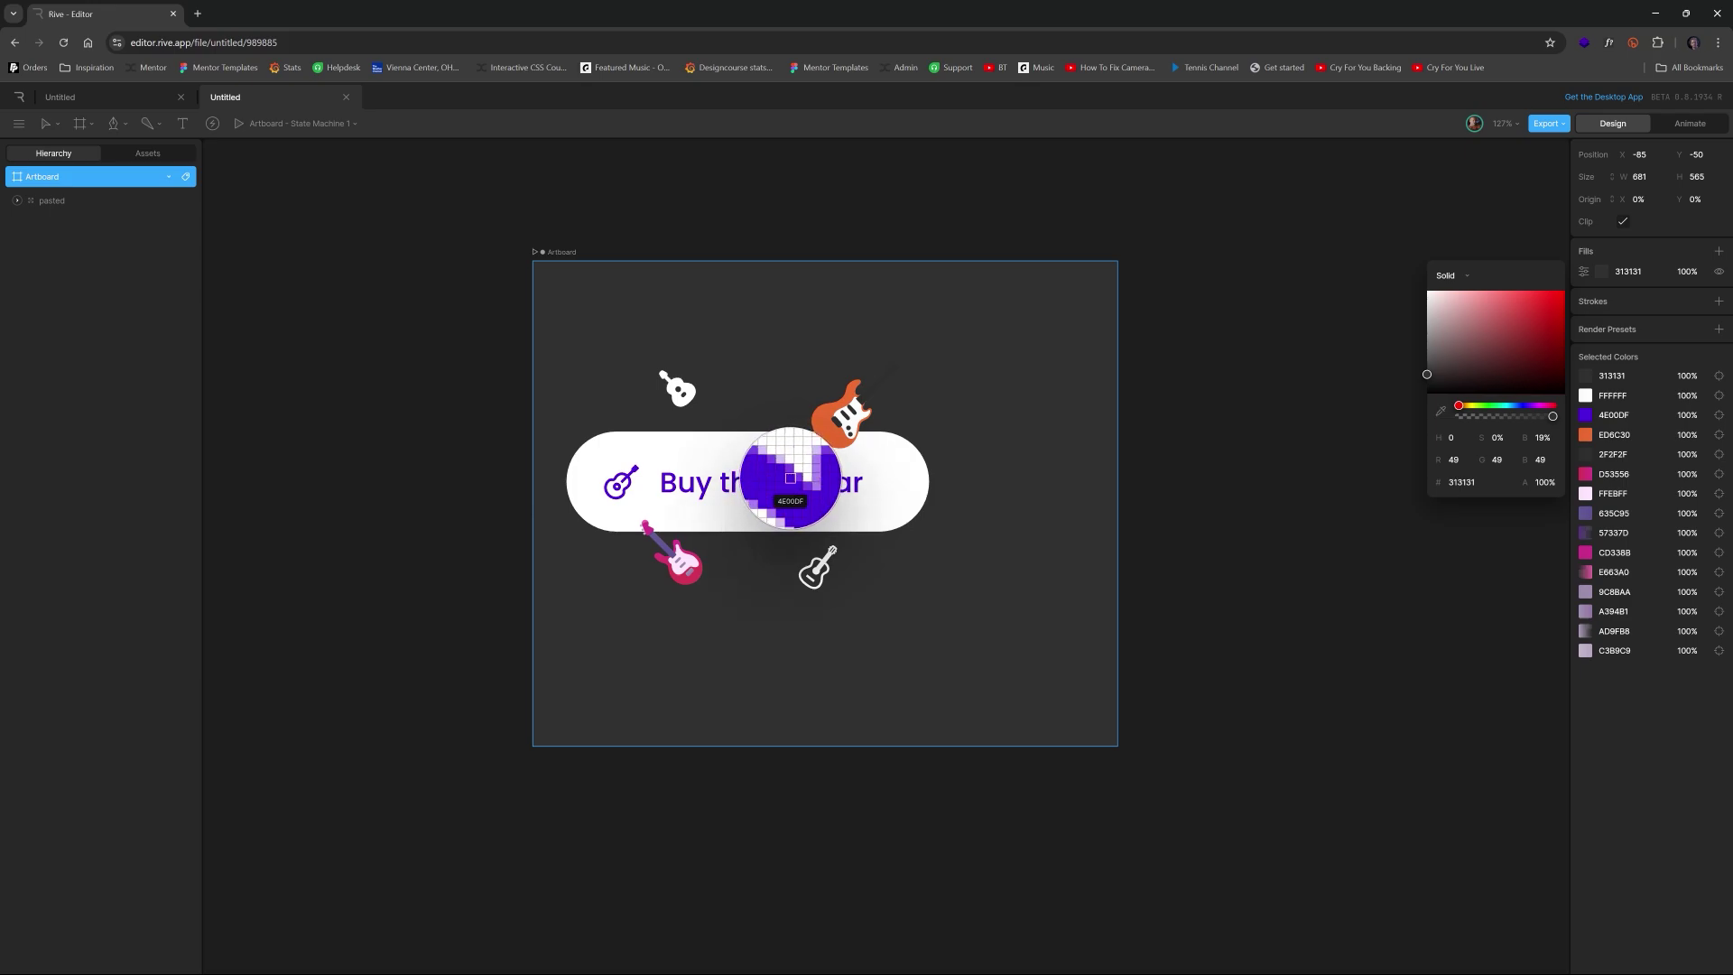
click(789, 478)
click(832, 294)
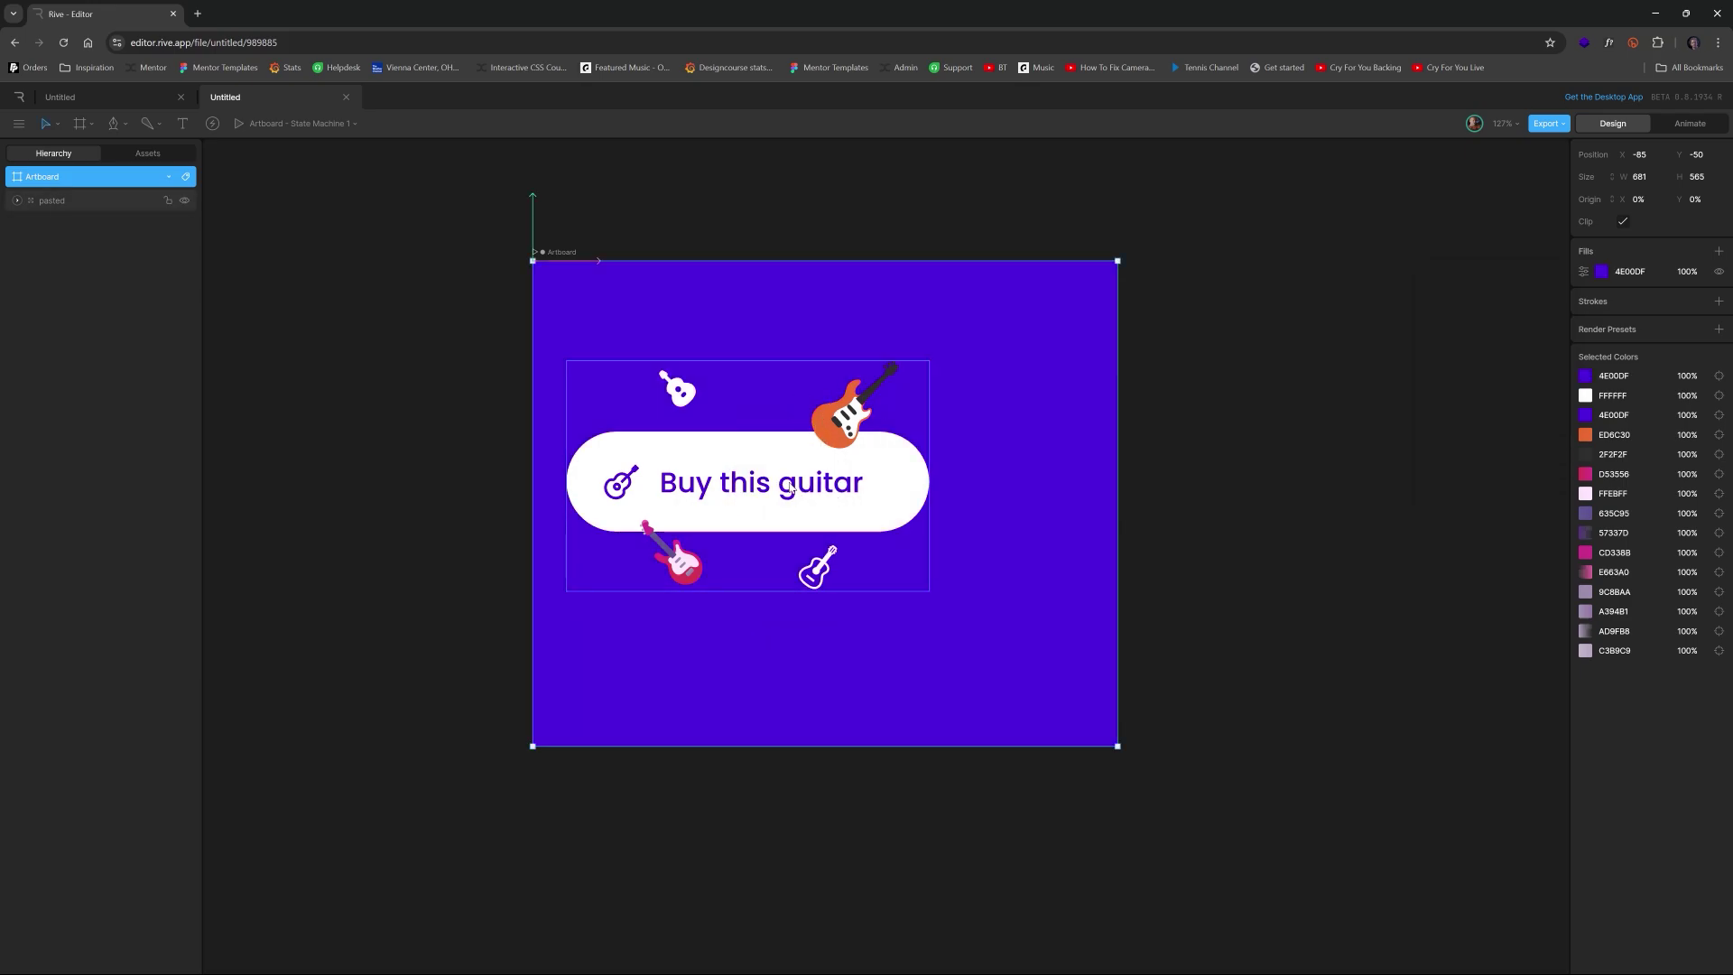
Step: Move the pasted button group and centre it horizontally on the artboard
click(724, 481)
drag(725, 481, 846, 517)
click(1606, 155)
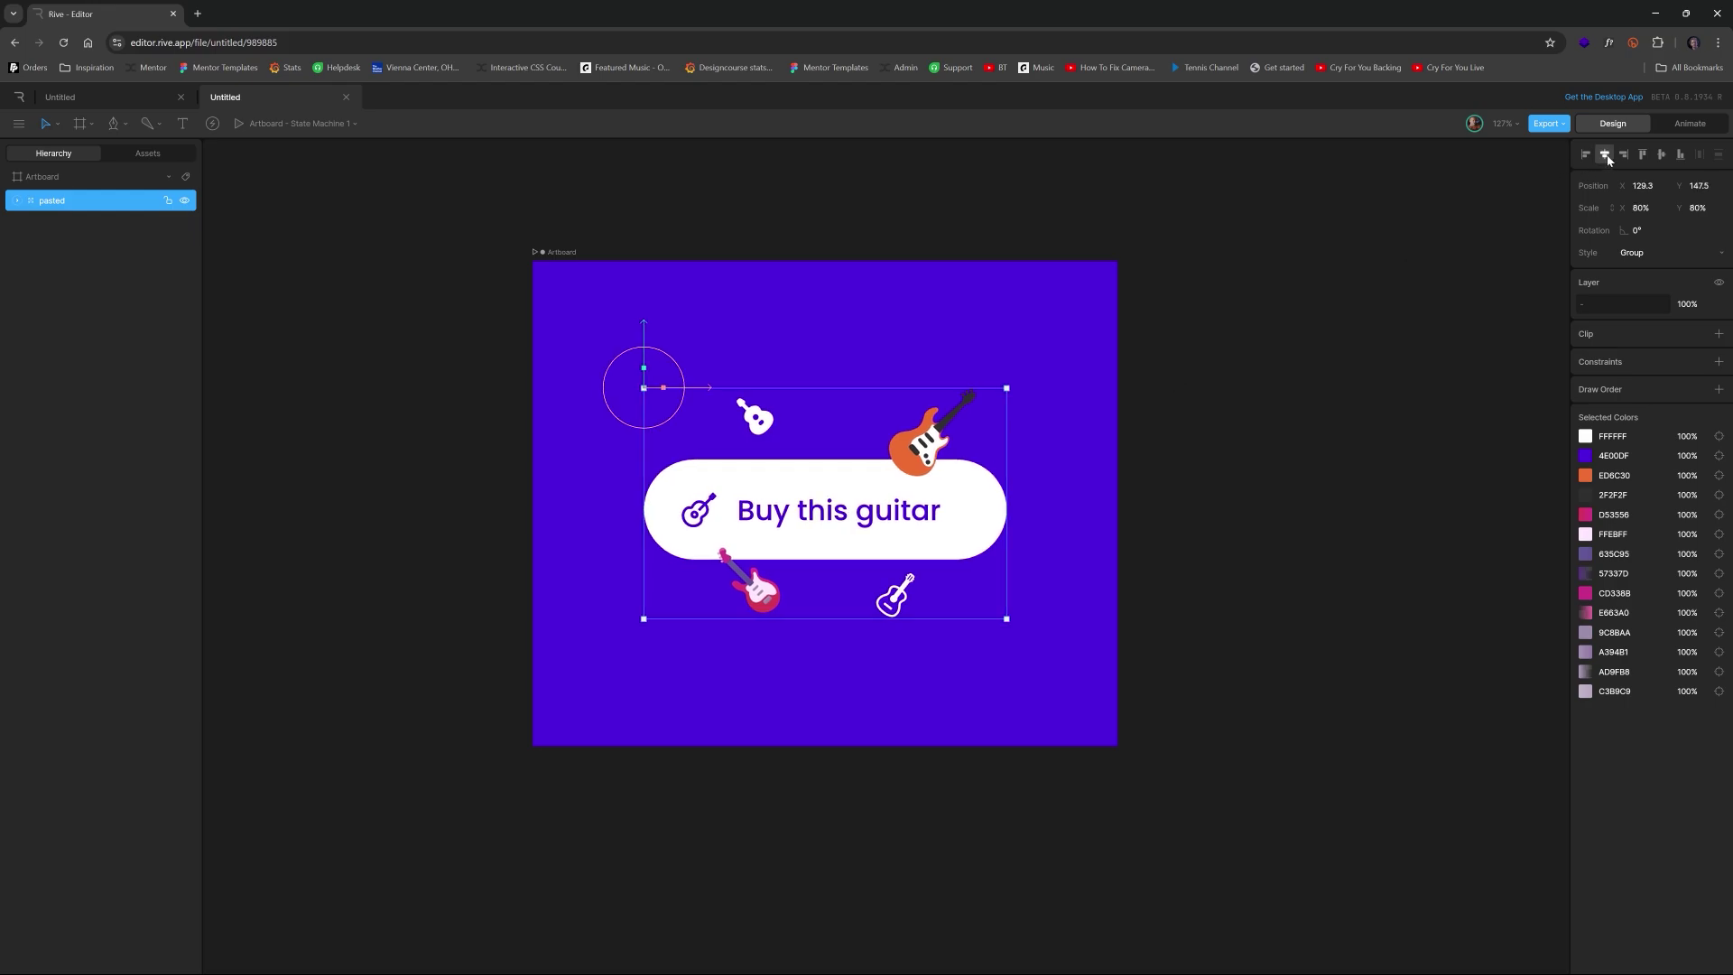
click(828, 319)
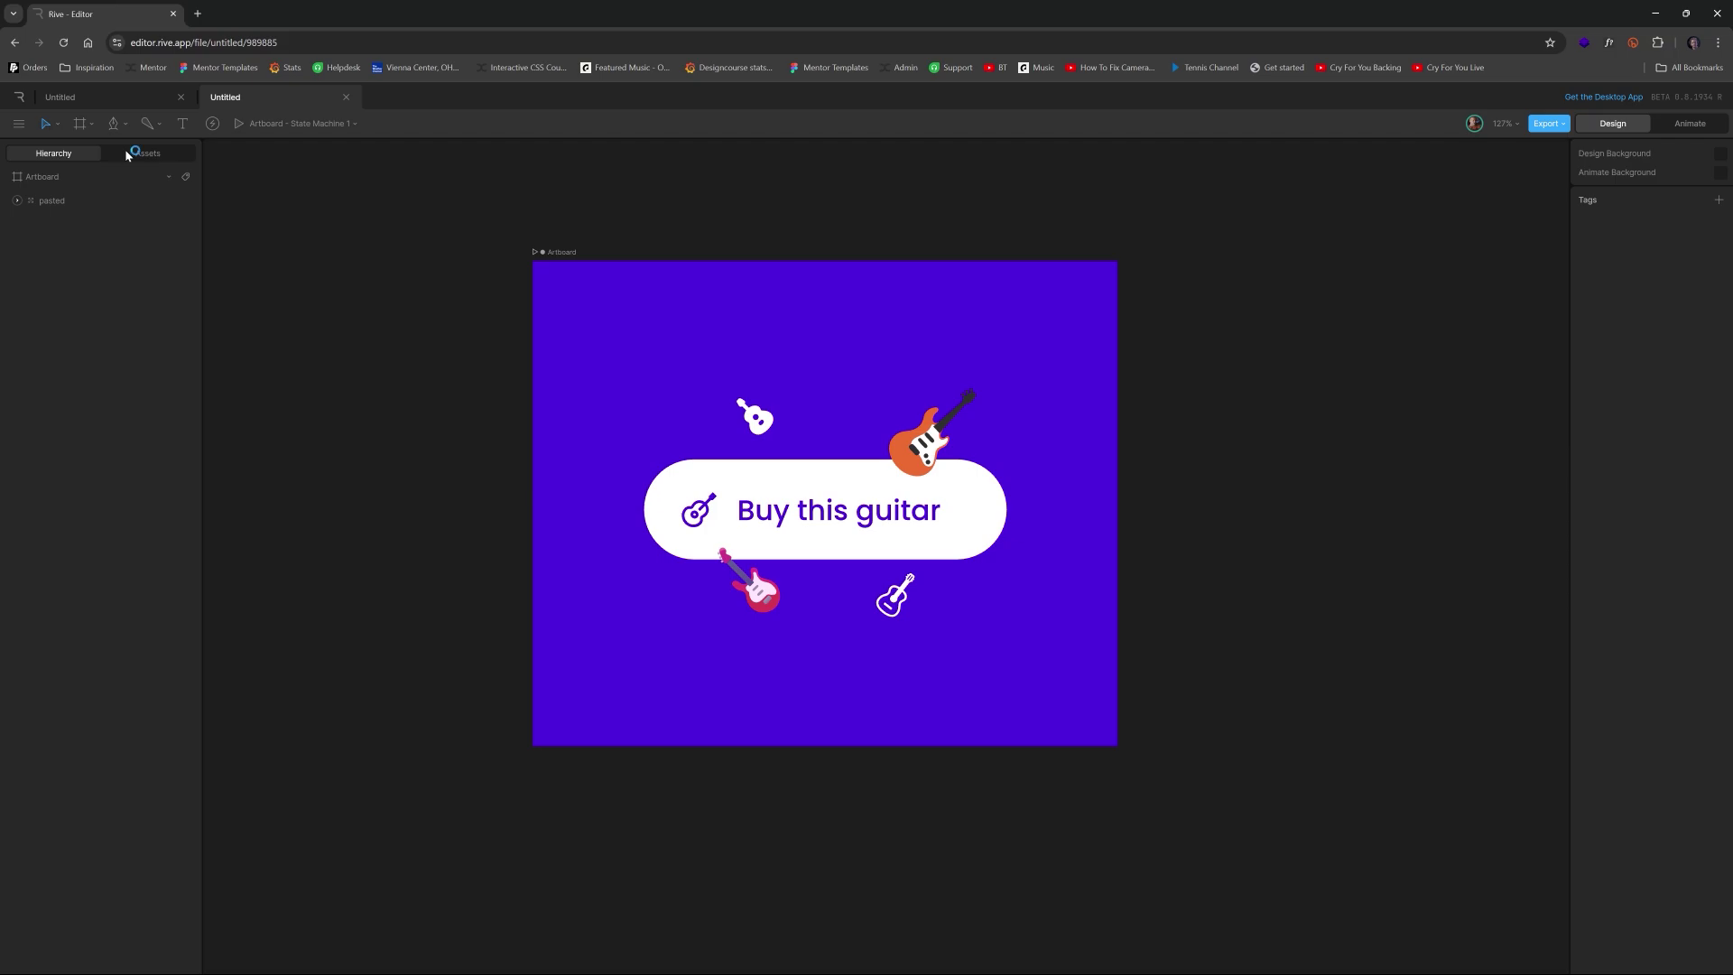
Step: Expand the pasted group and select its guitar and custom shape layers in the Hierarchy
click(18, 200)
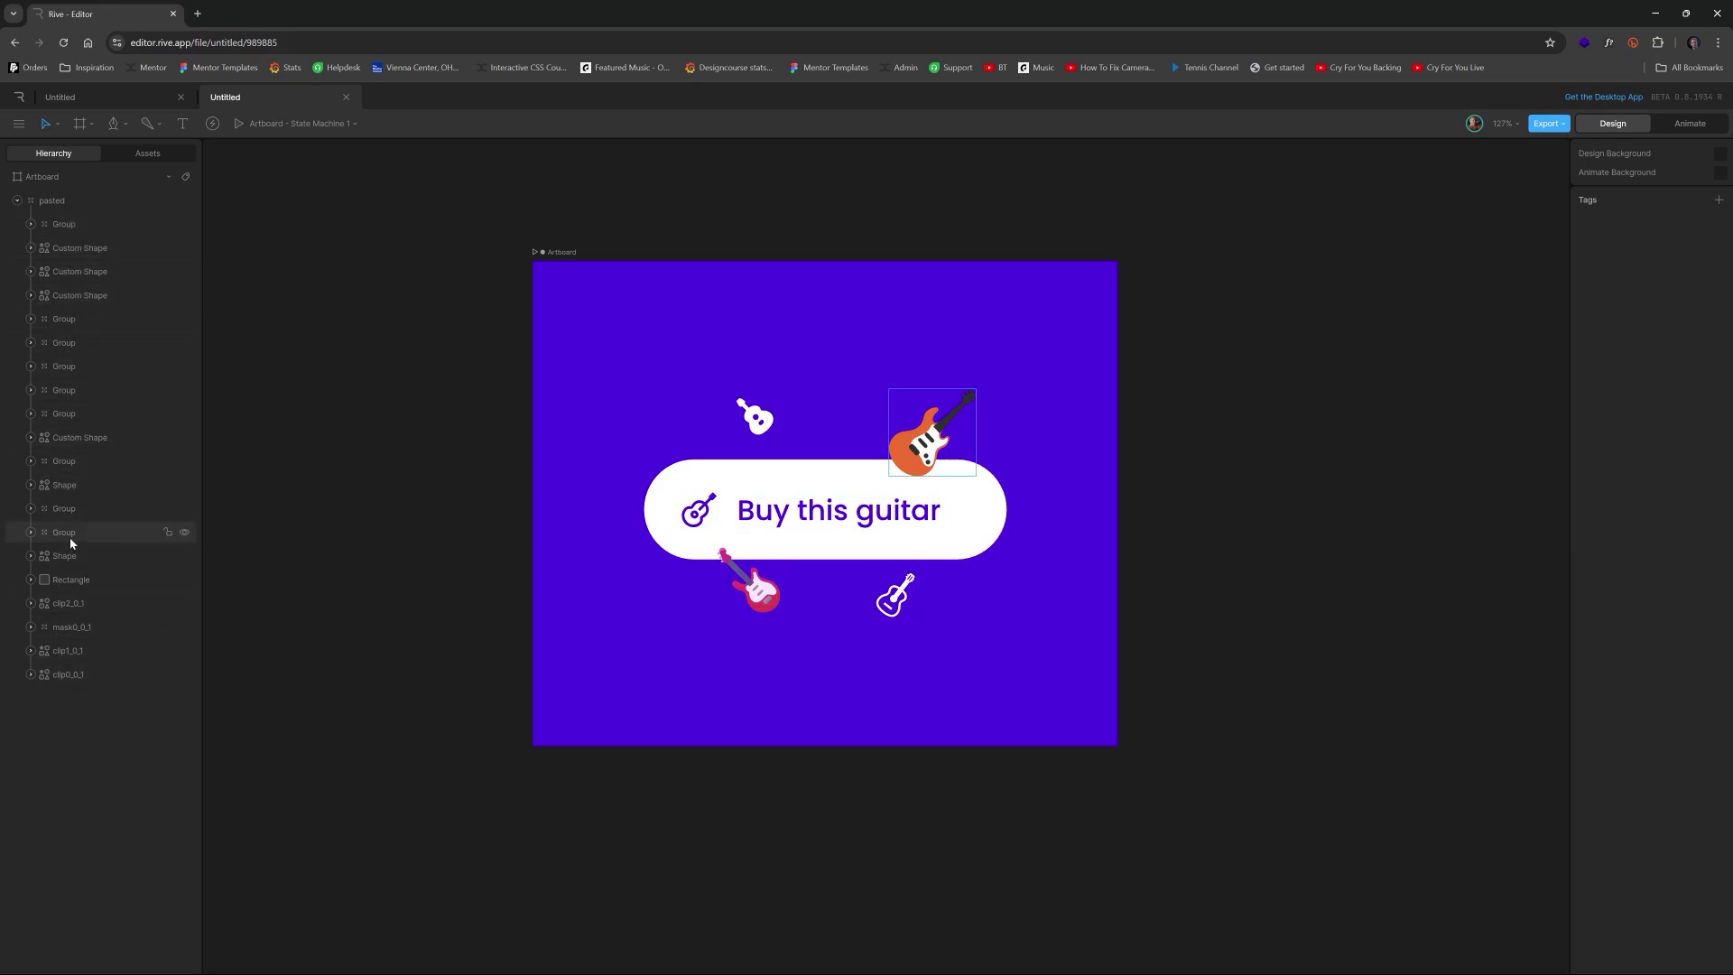
click(761, 598)
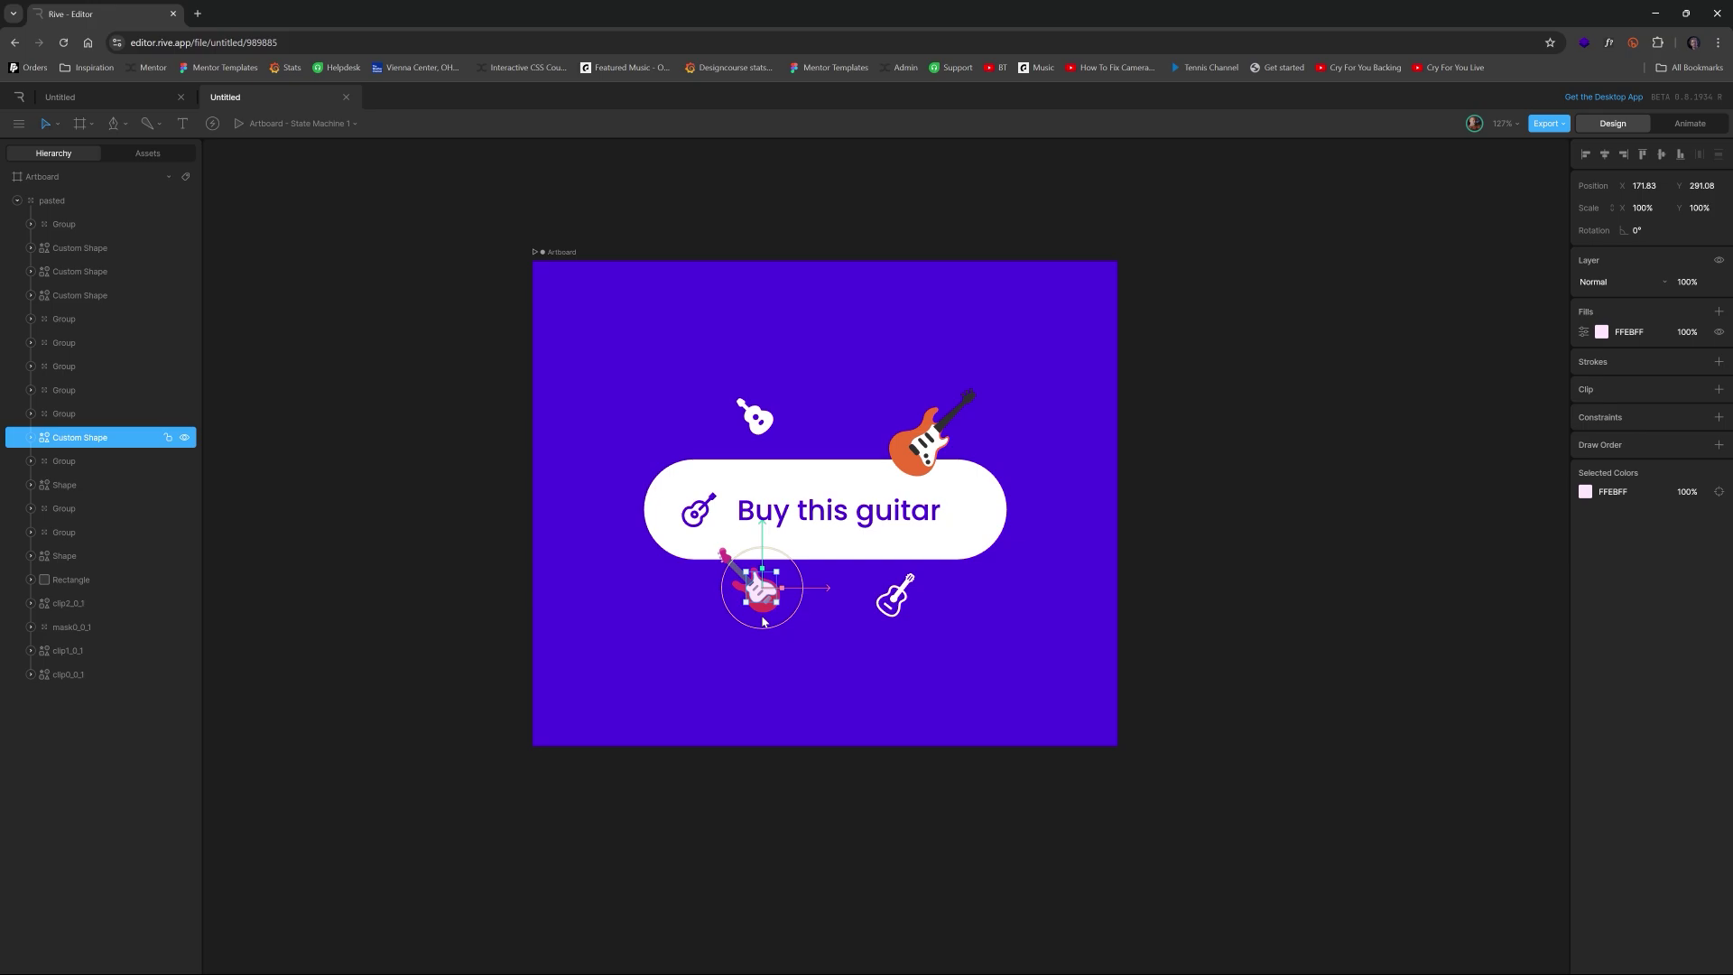
click(68, 478)
click(72, 458)
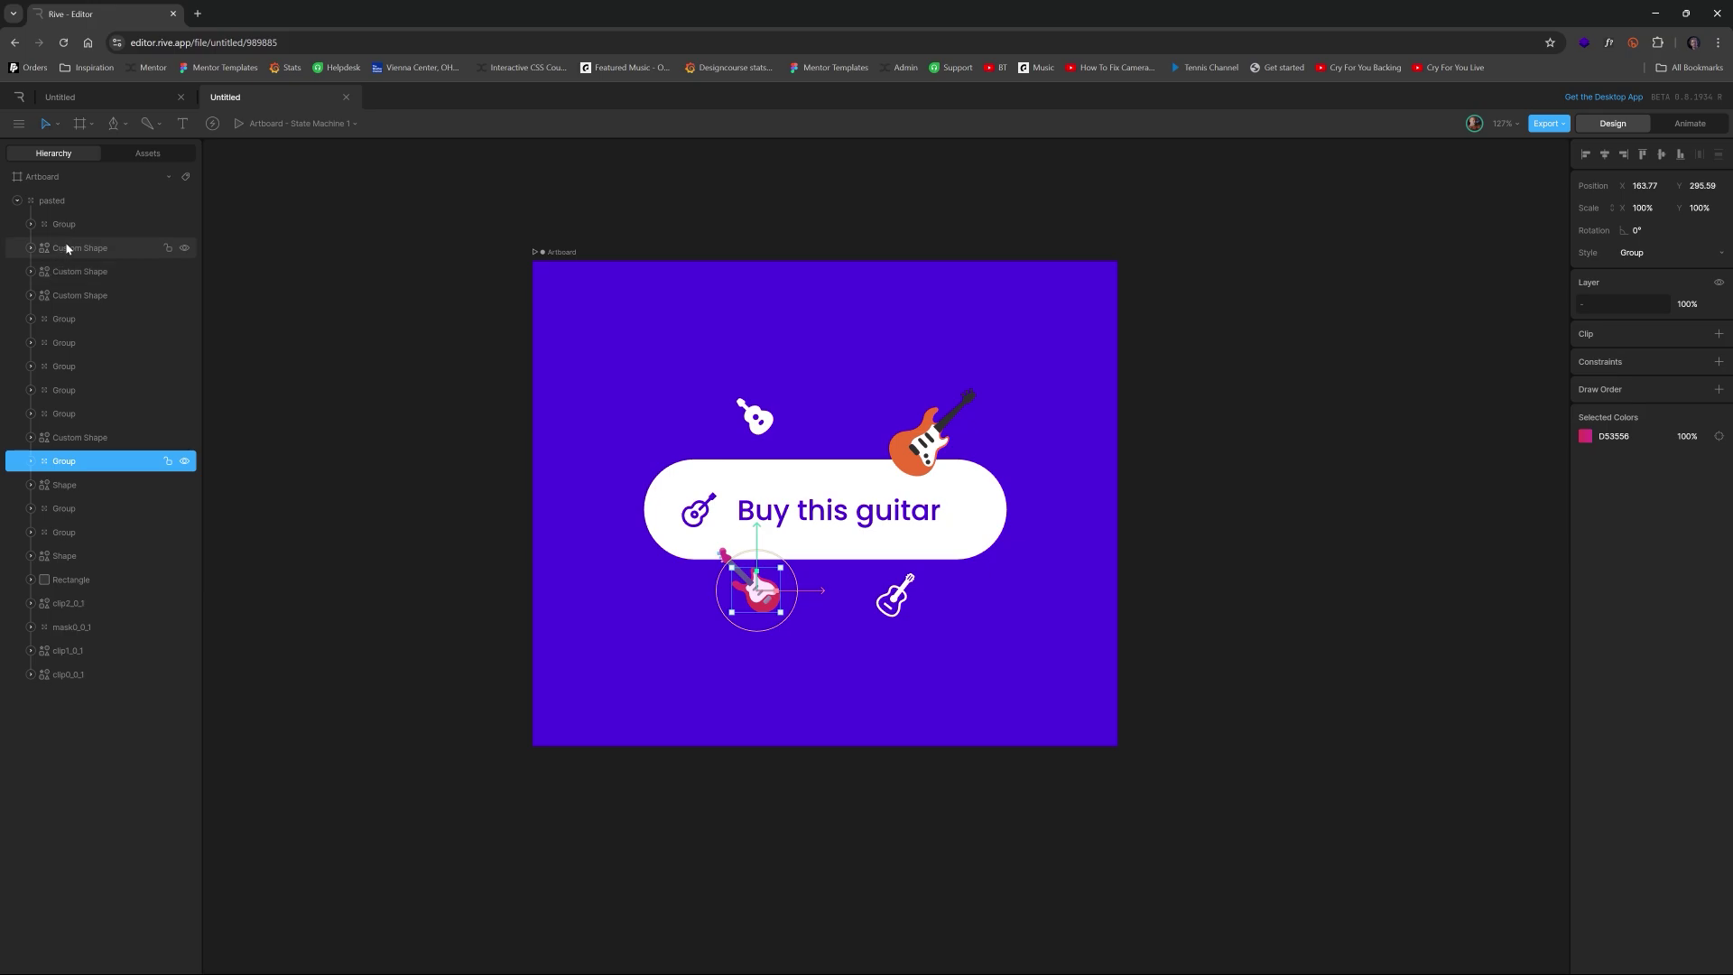
shift+click(88, 256)
click(87, 256)
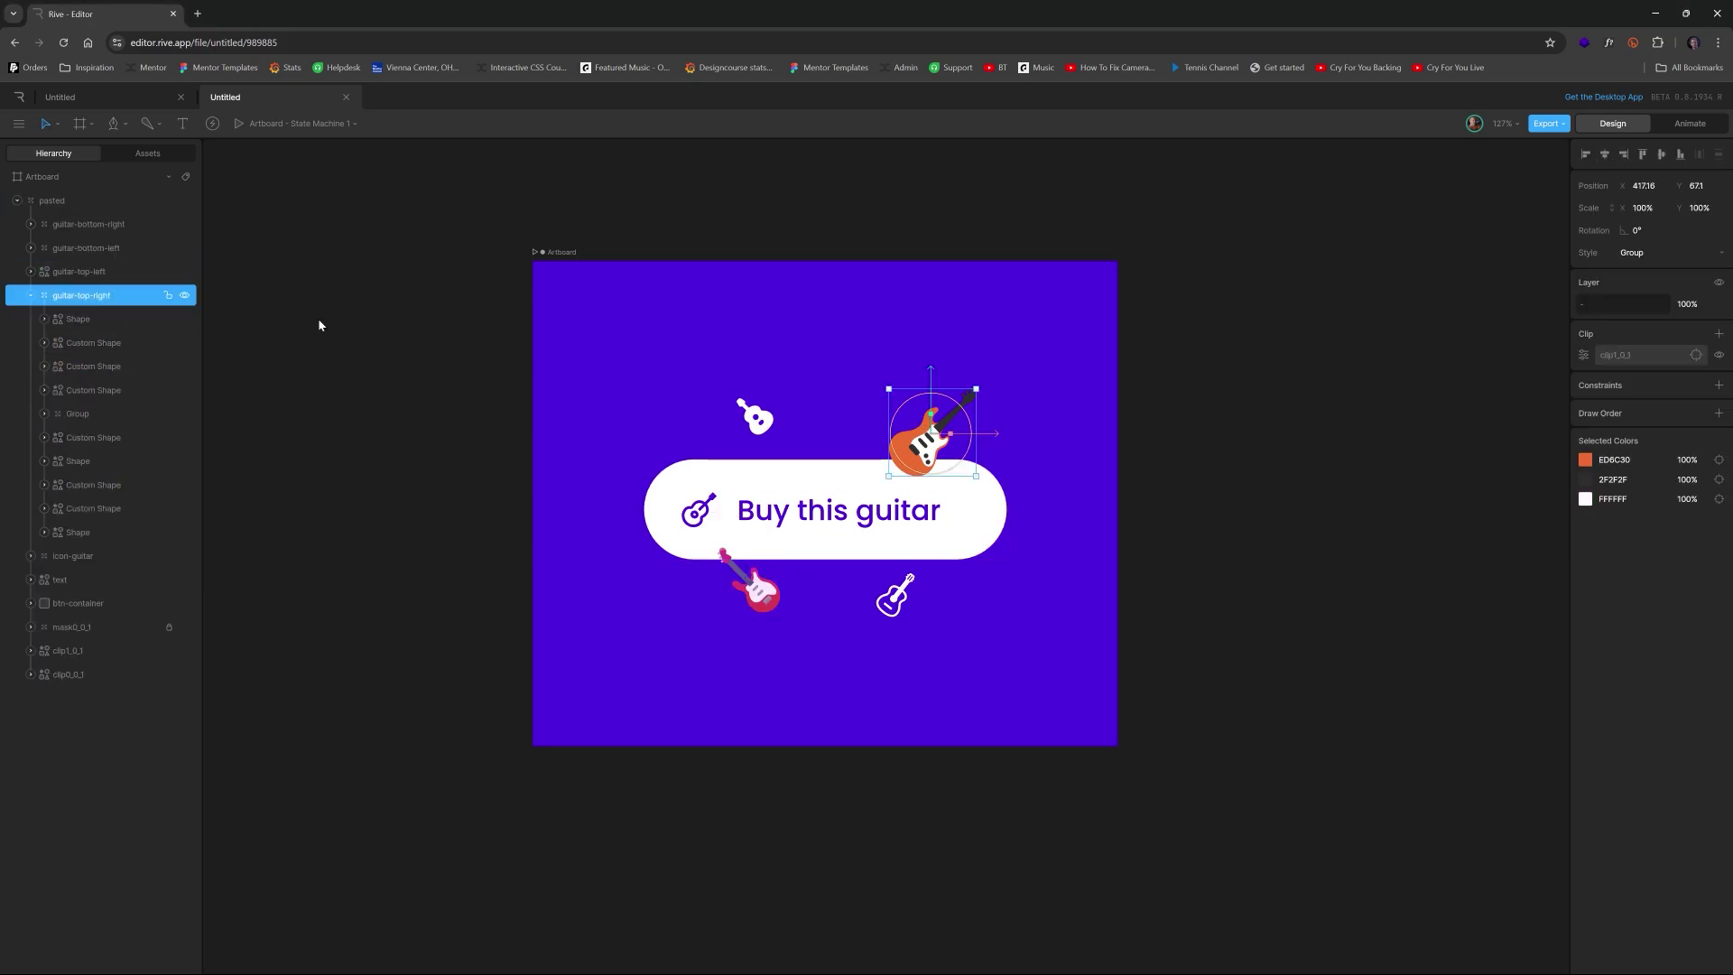
Step: Nest clip1_0_1 inside guitar-top-right and clip0_0_1 inside btn-container
click(70, 647)
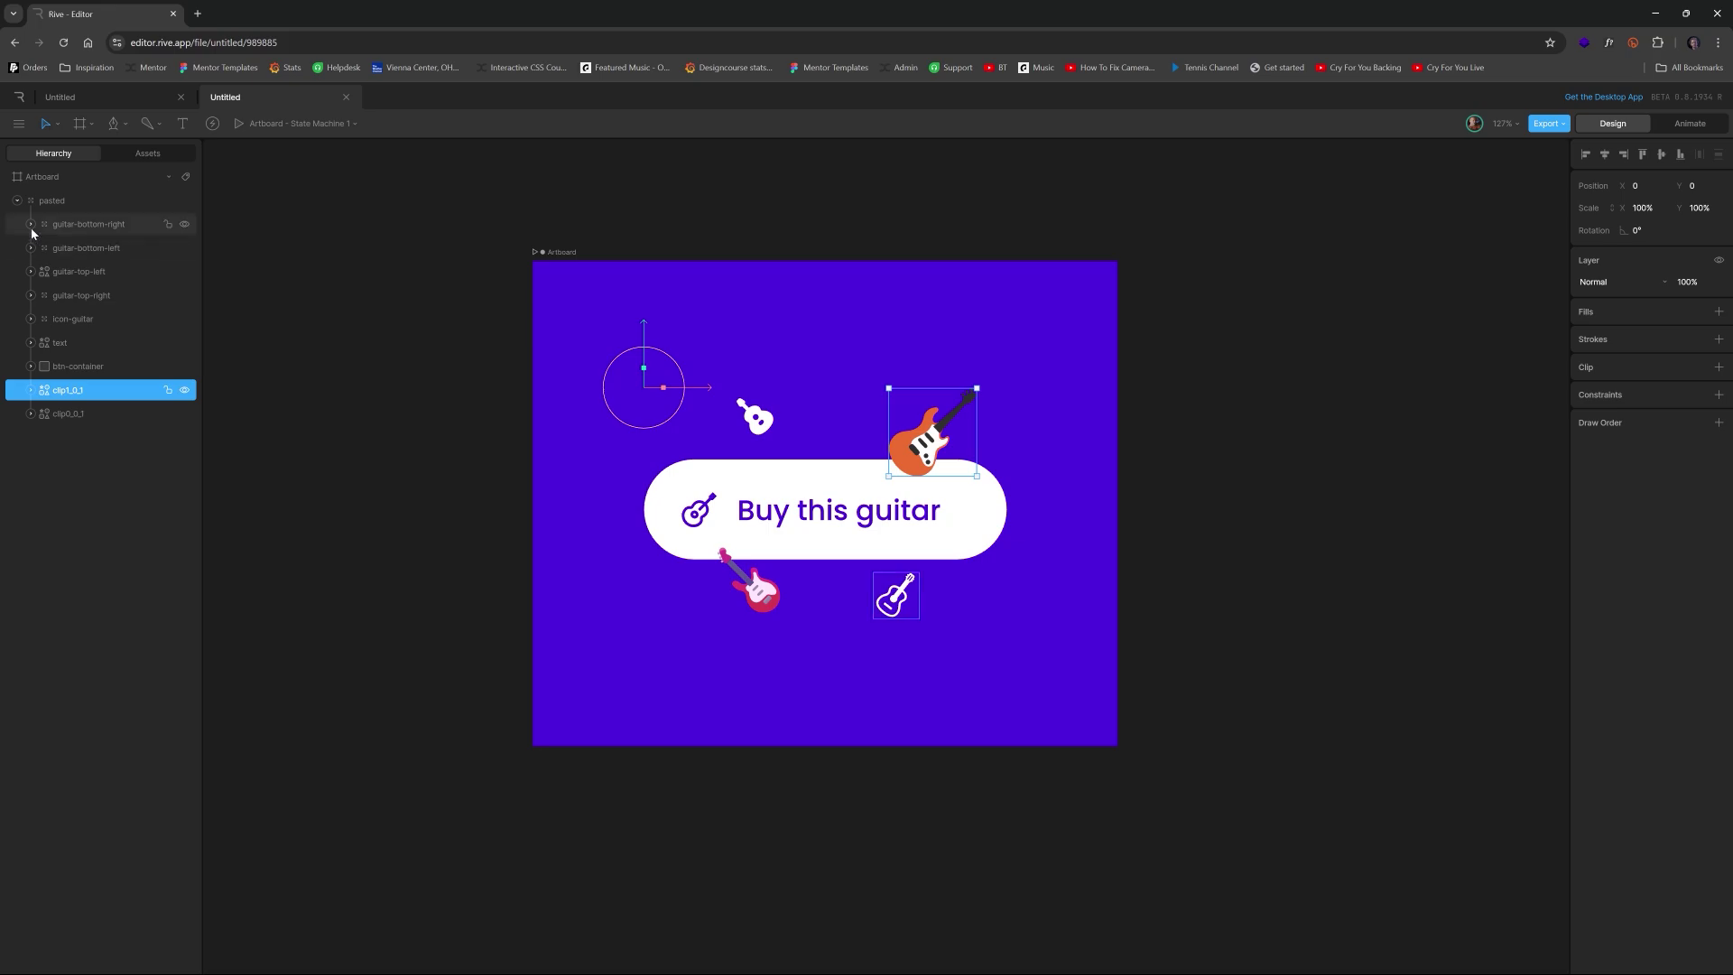
click(30, 295)
drag(62, 665, 81, 318)
click(31, 295)
click(78, 394)
drag(77, 394, 69, 364)
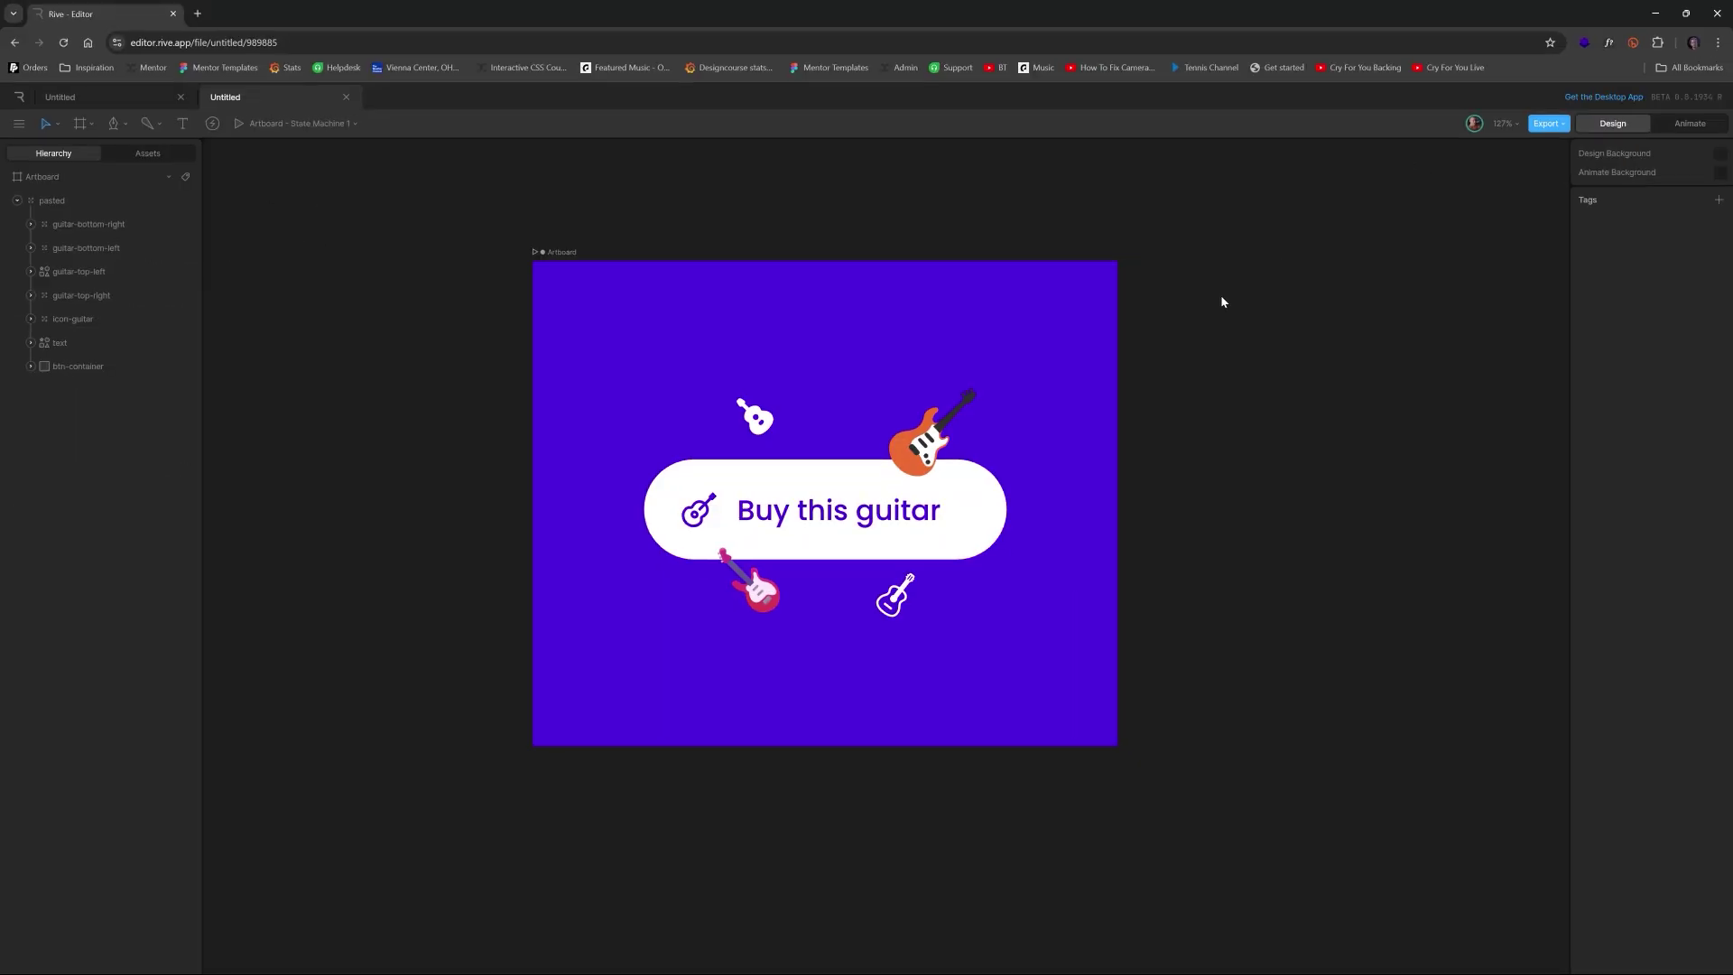
Step: Enter Animate mode, enlarge the Animations panel, and rename Timeline 1 to Idle
click(1678, 130)
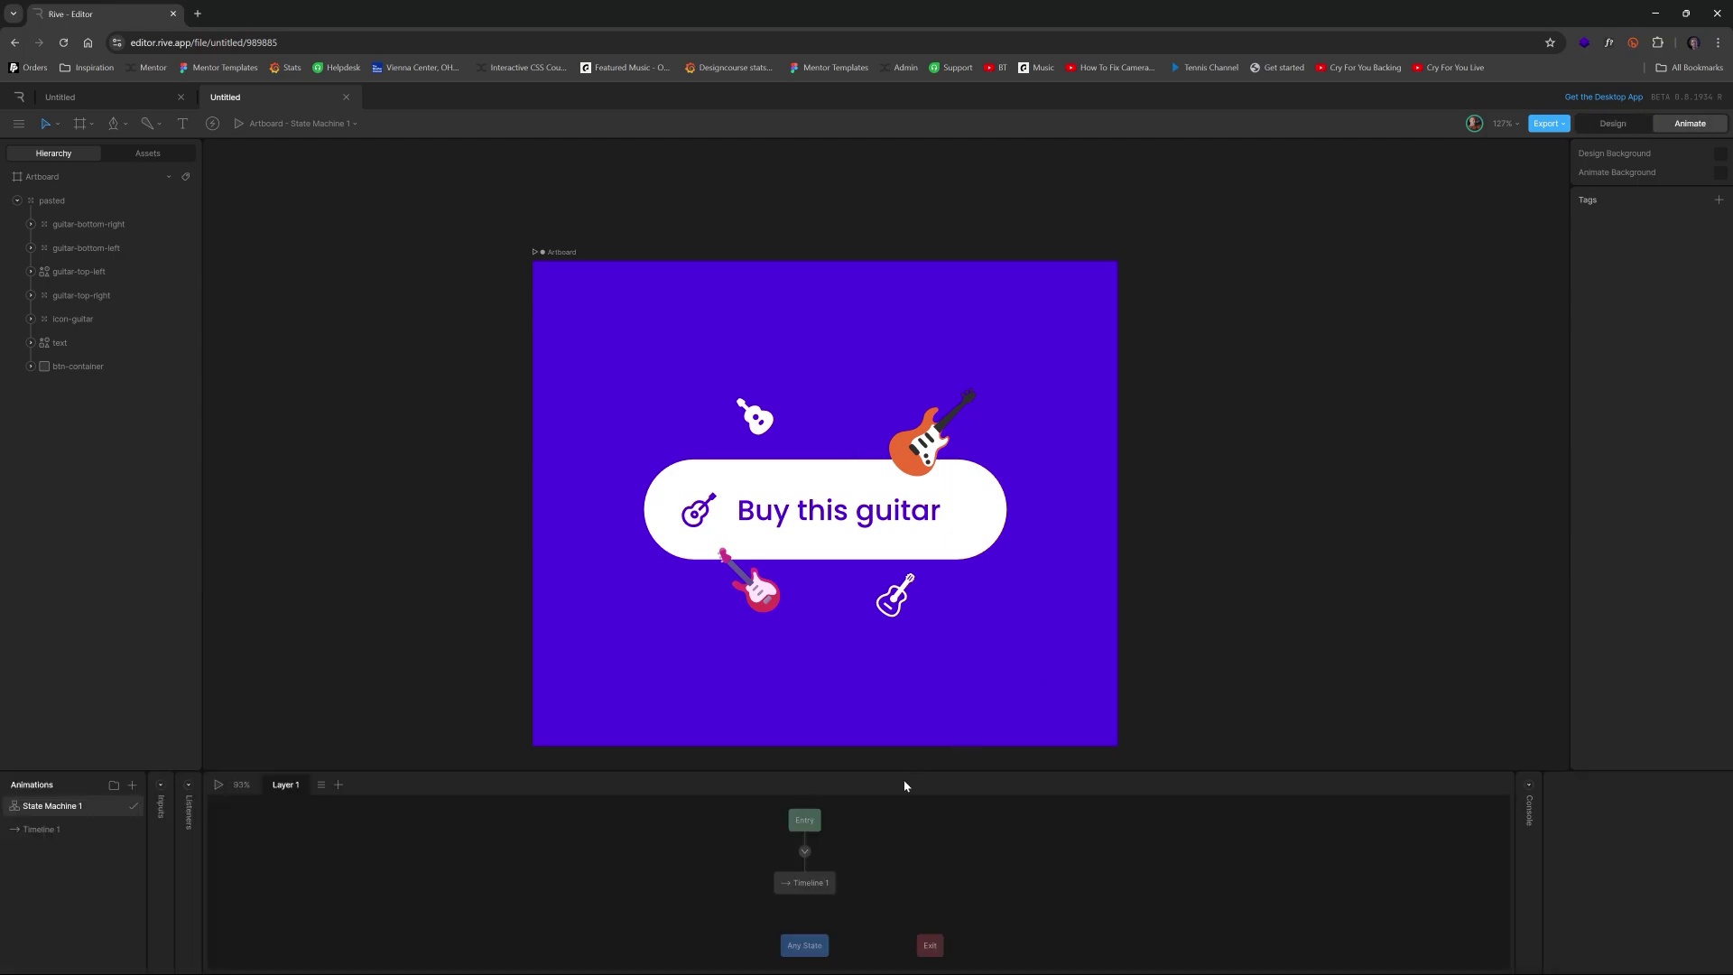
mouse_move(907, 771)
mouse_down()
mouse_move(909, 689)
mouse_move(916, 750)
mouse_up()
click(59, 813)
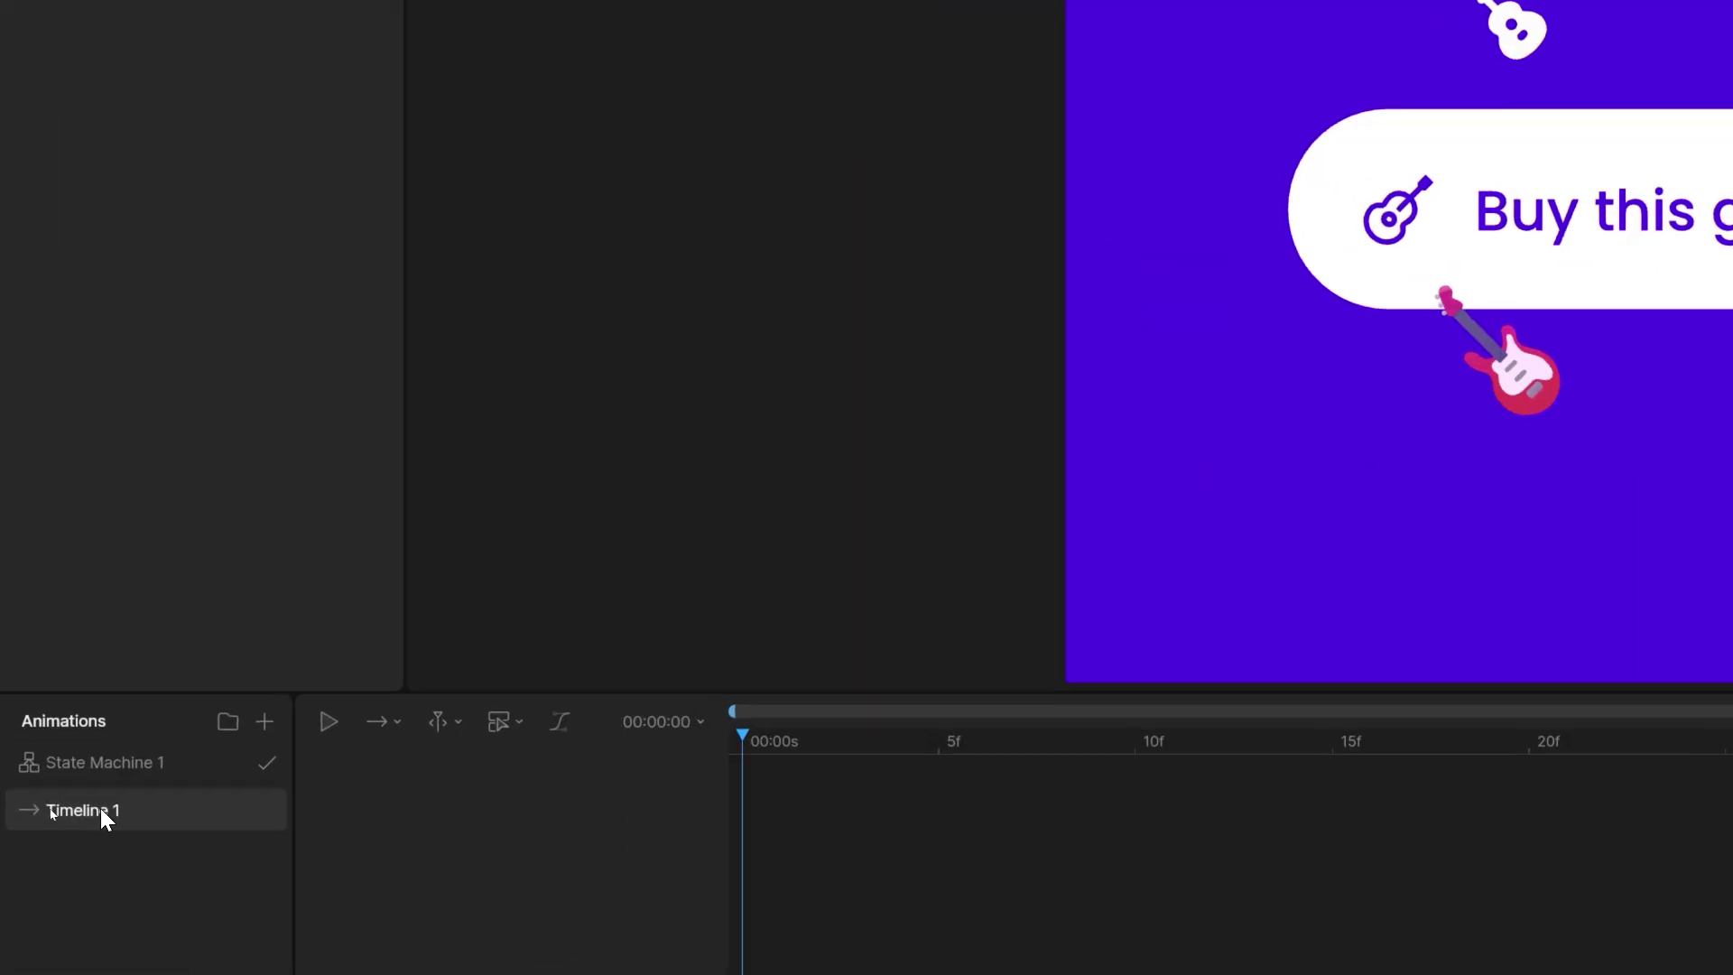
double_click(51, 811)
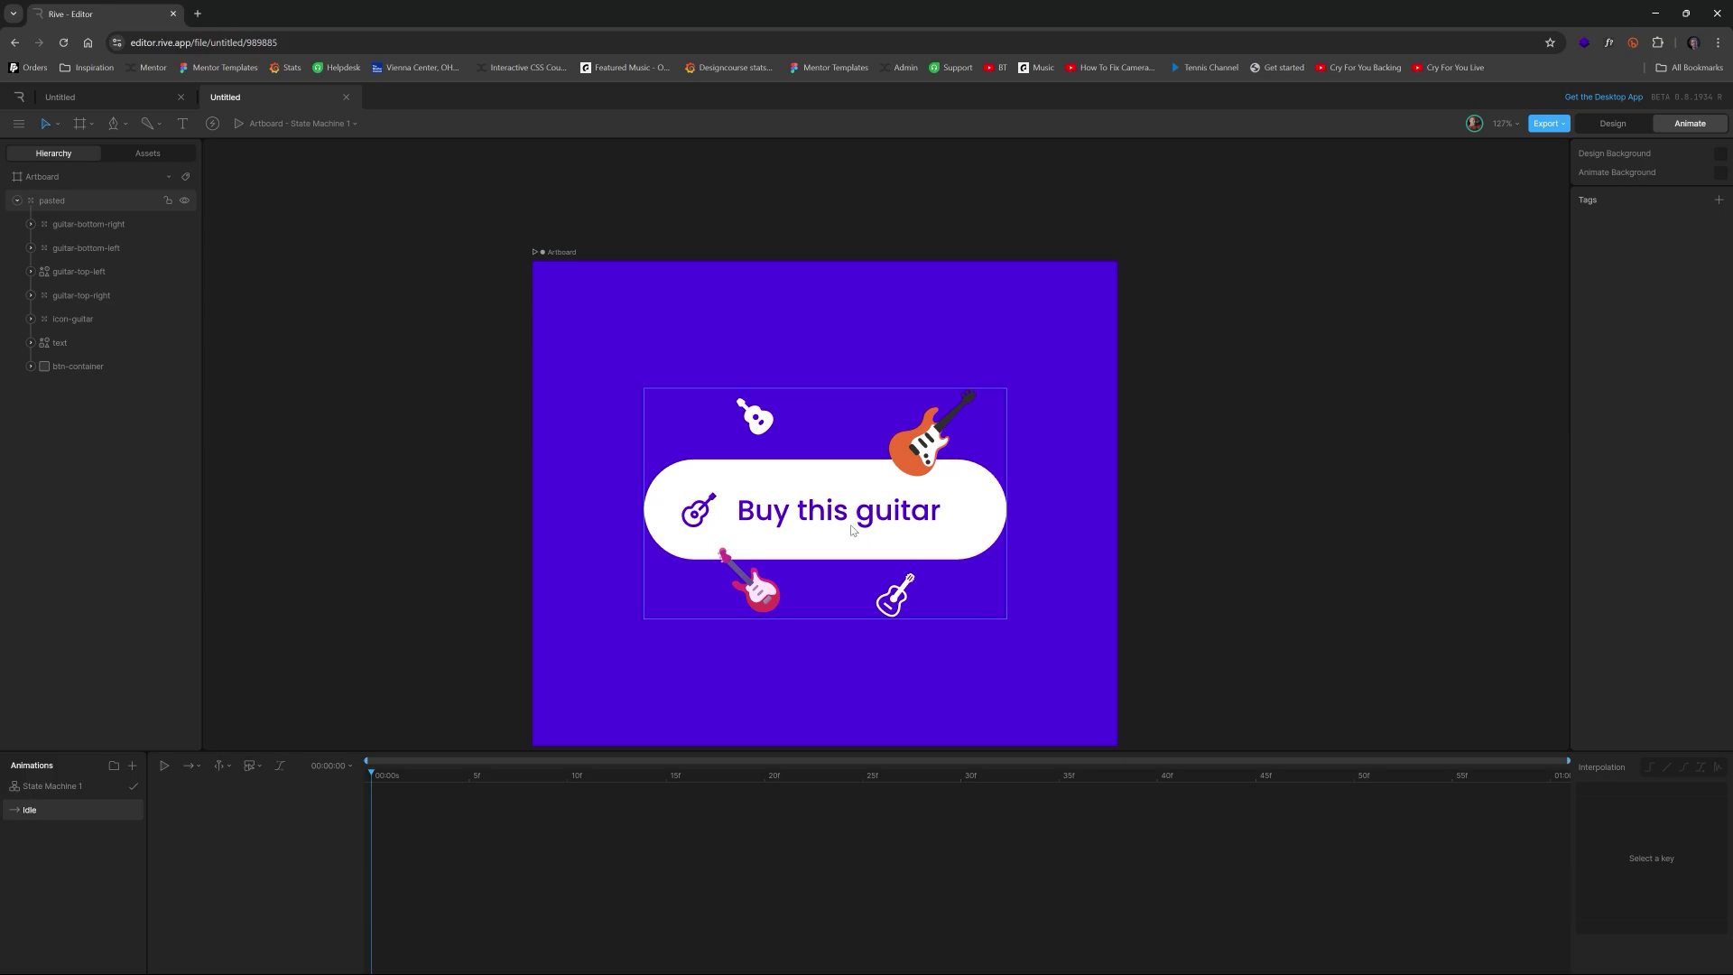
Step: Move the orange top-right and white top-left guitars onto the button at 0% opacity
click(932, 439)
click(932, 440)
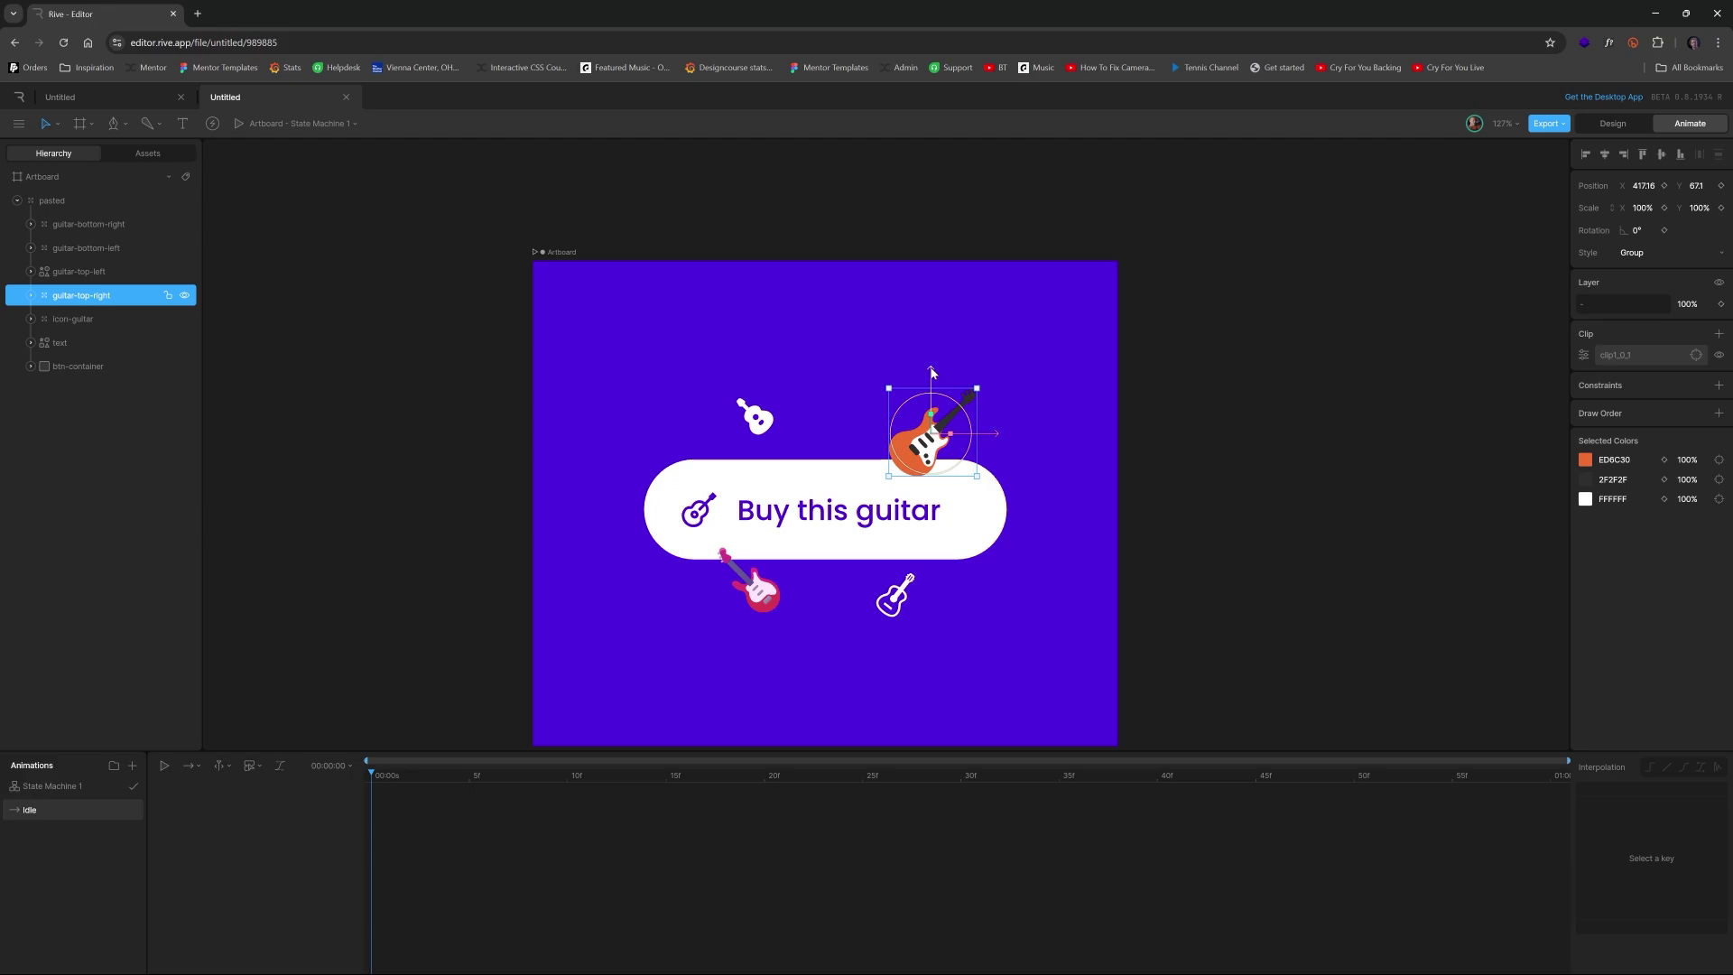
drag(931, 372, 935, 451)
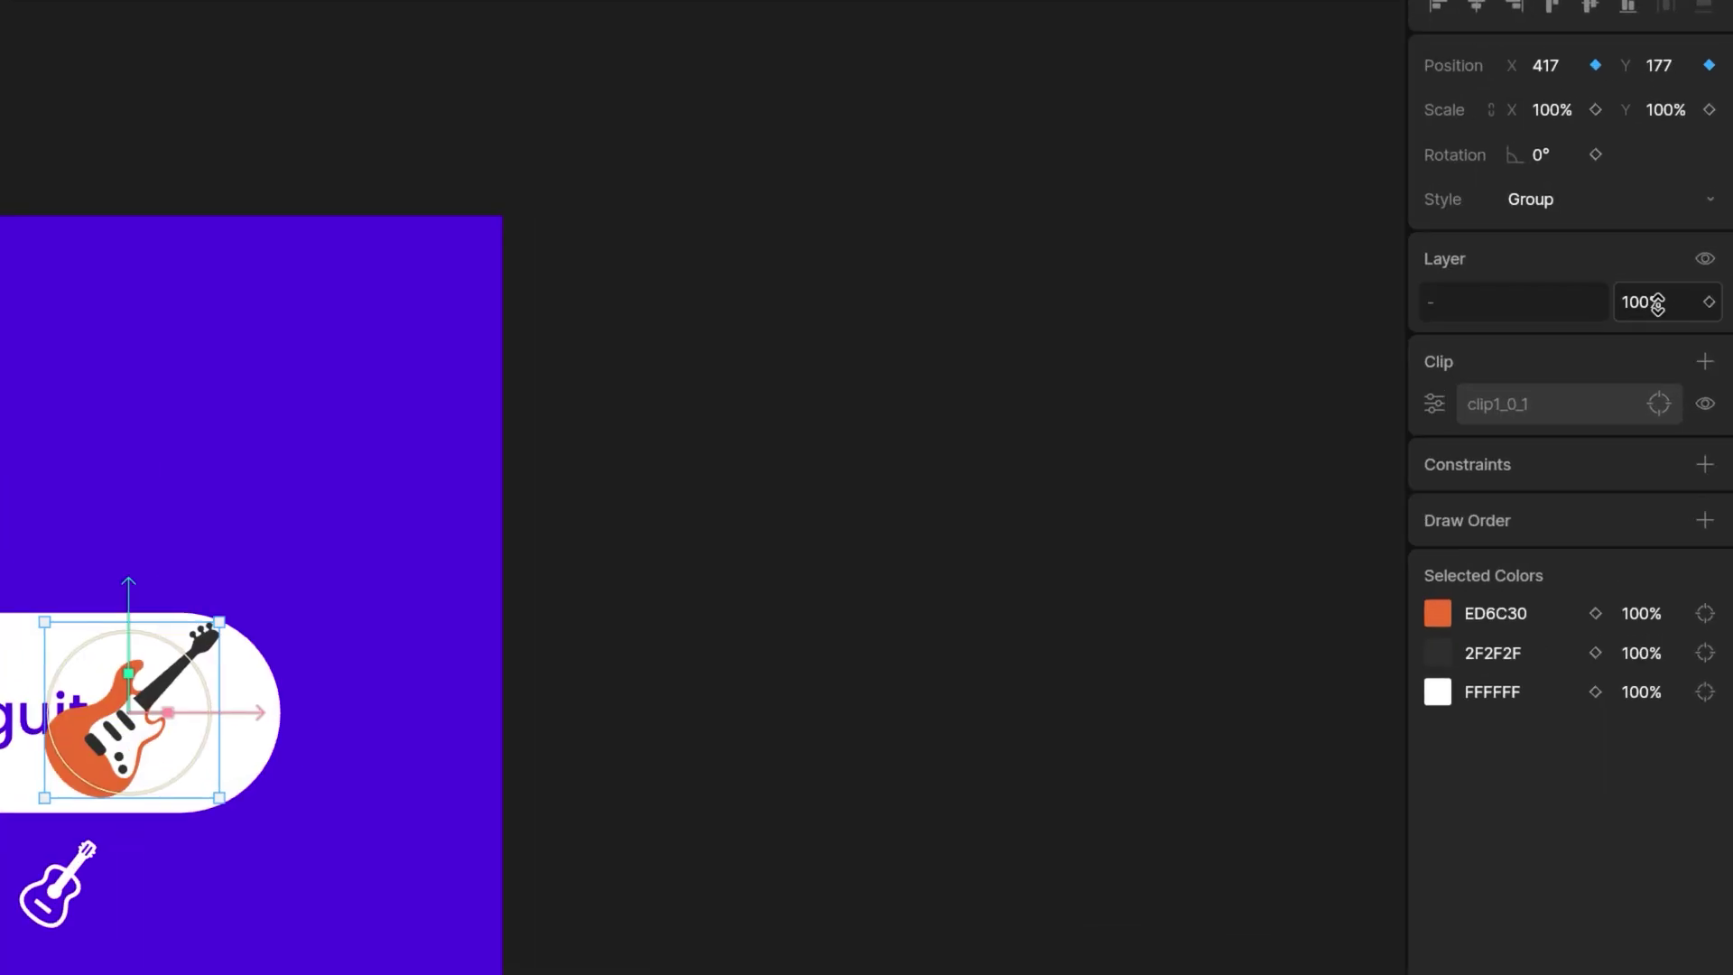
click(1658, 304)
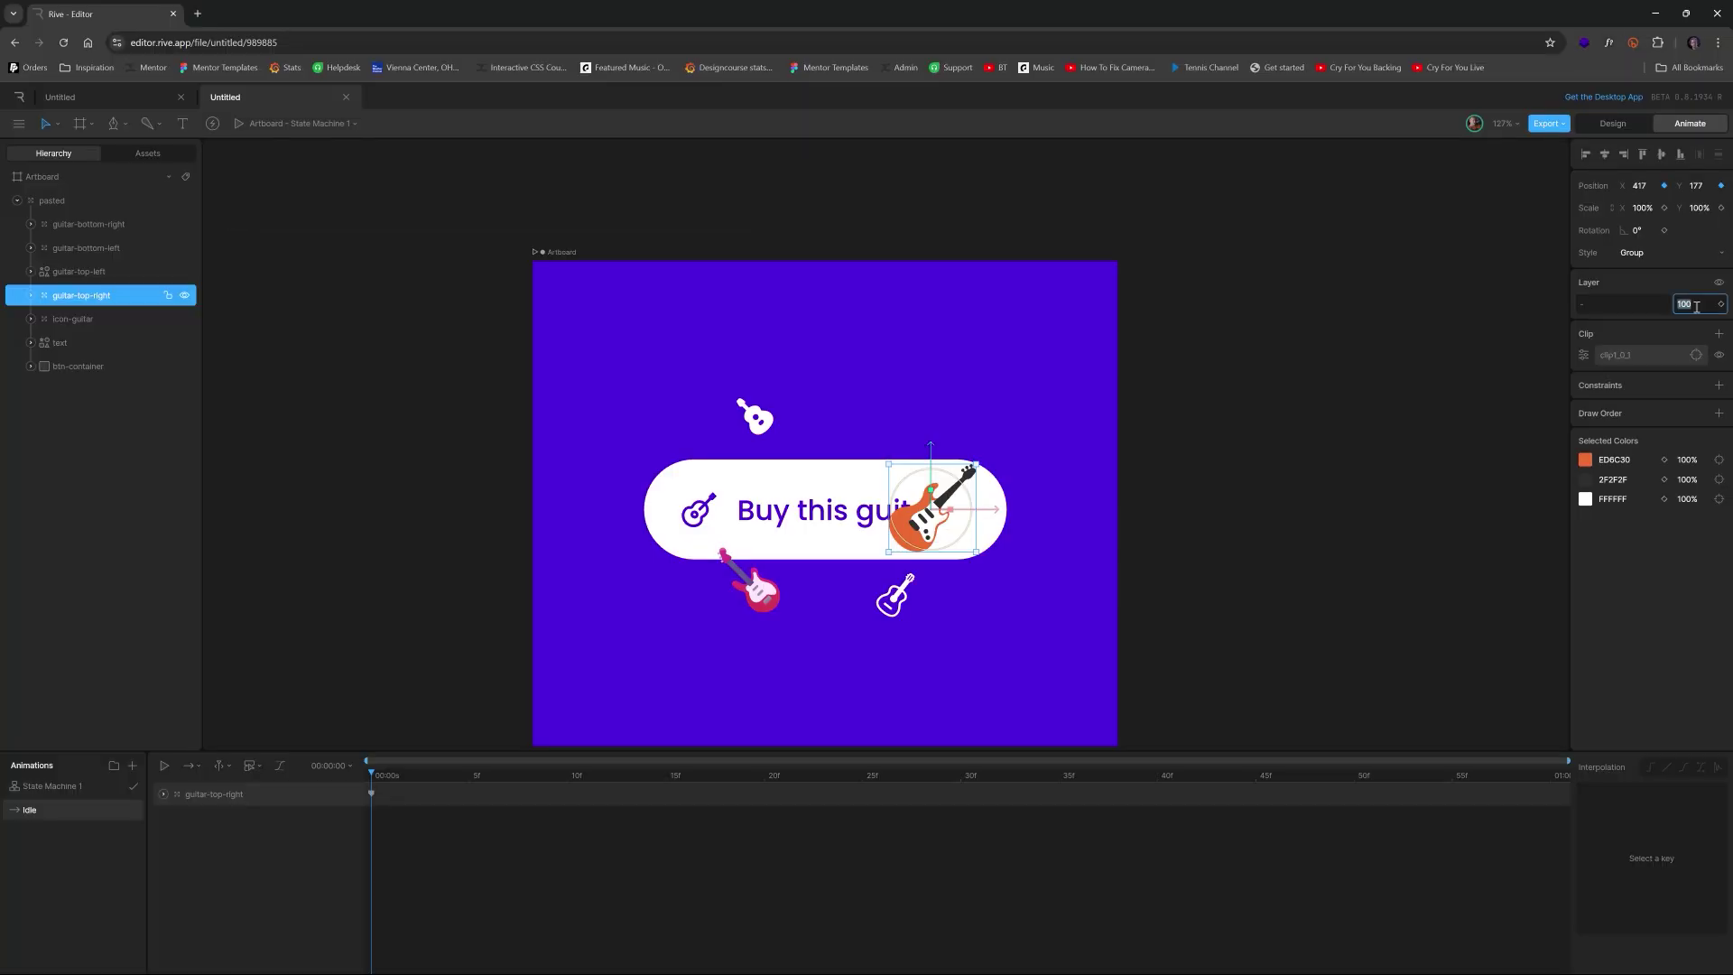
text(0)
key(Return)
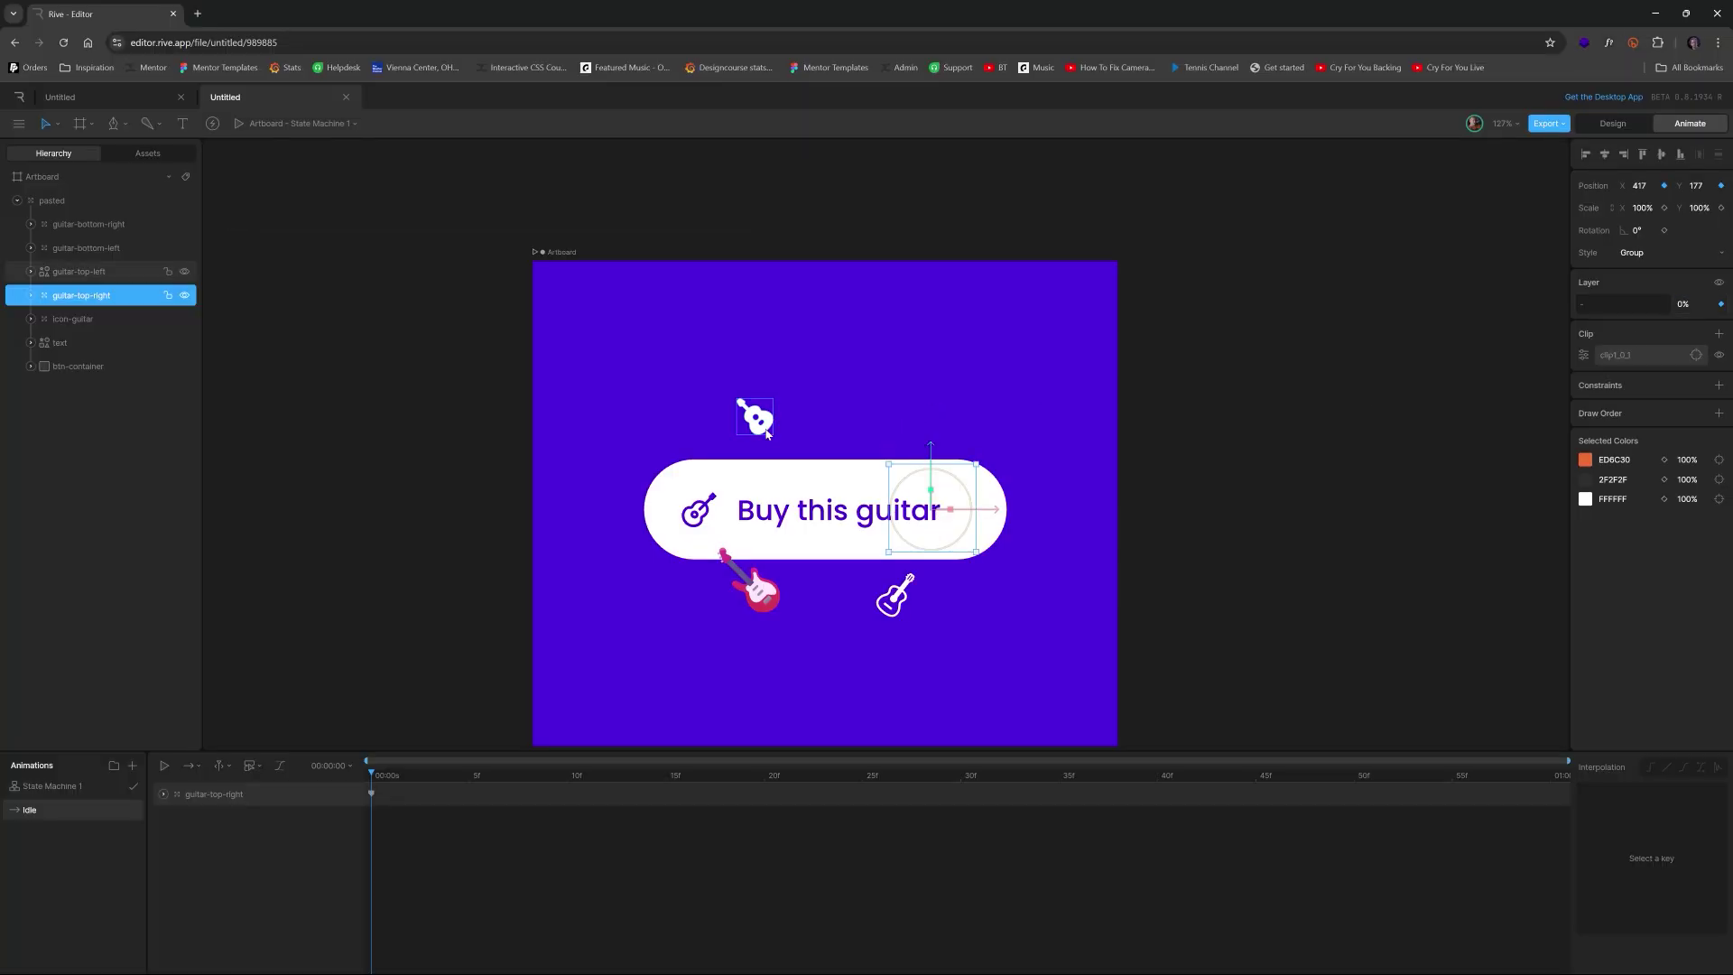
drag(996, 511, 904, 518)
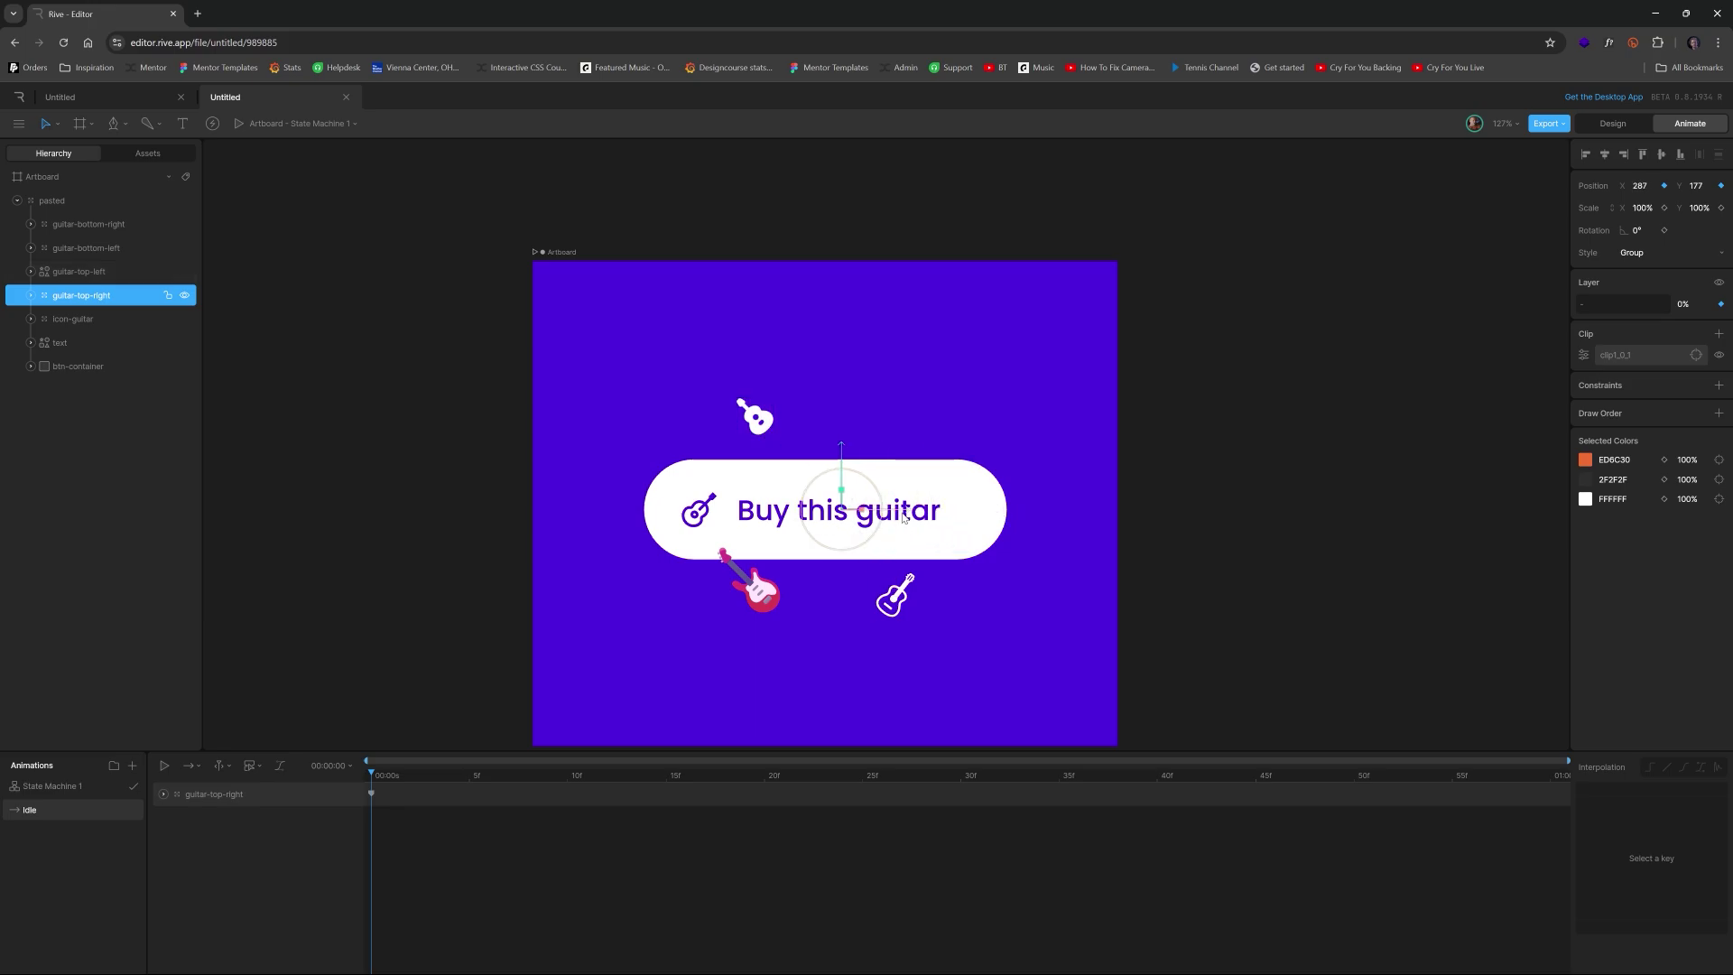
click(757, 413)
drag(755, 385, 800, 515)
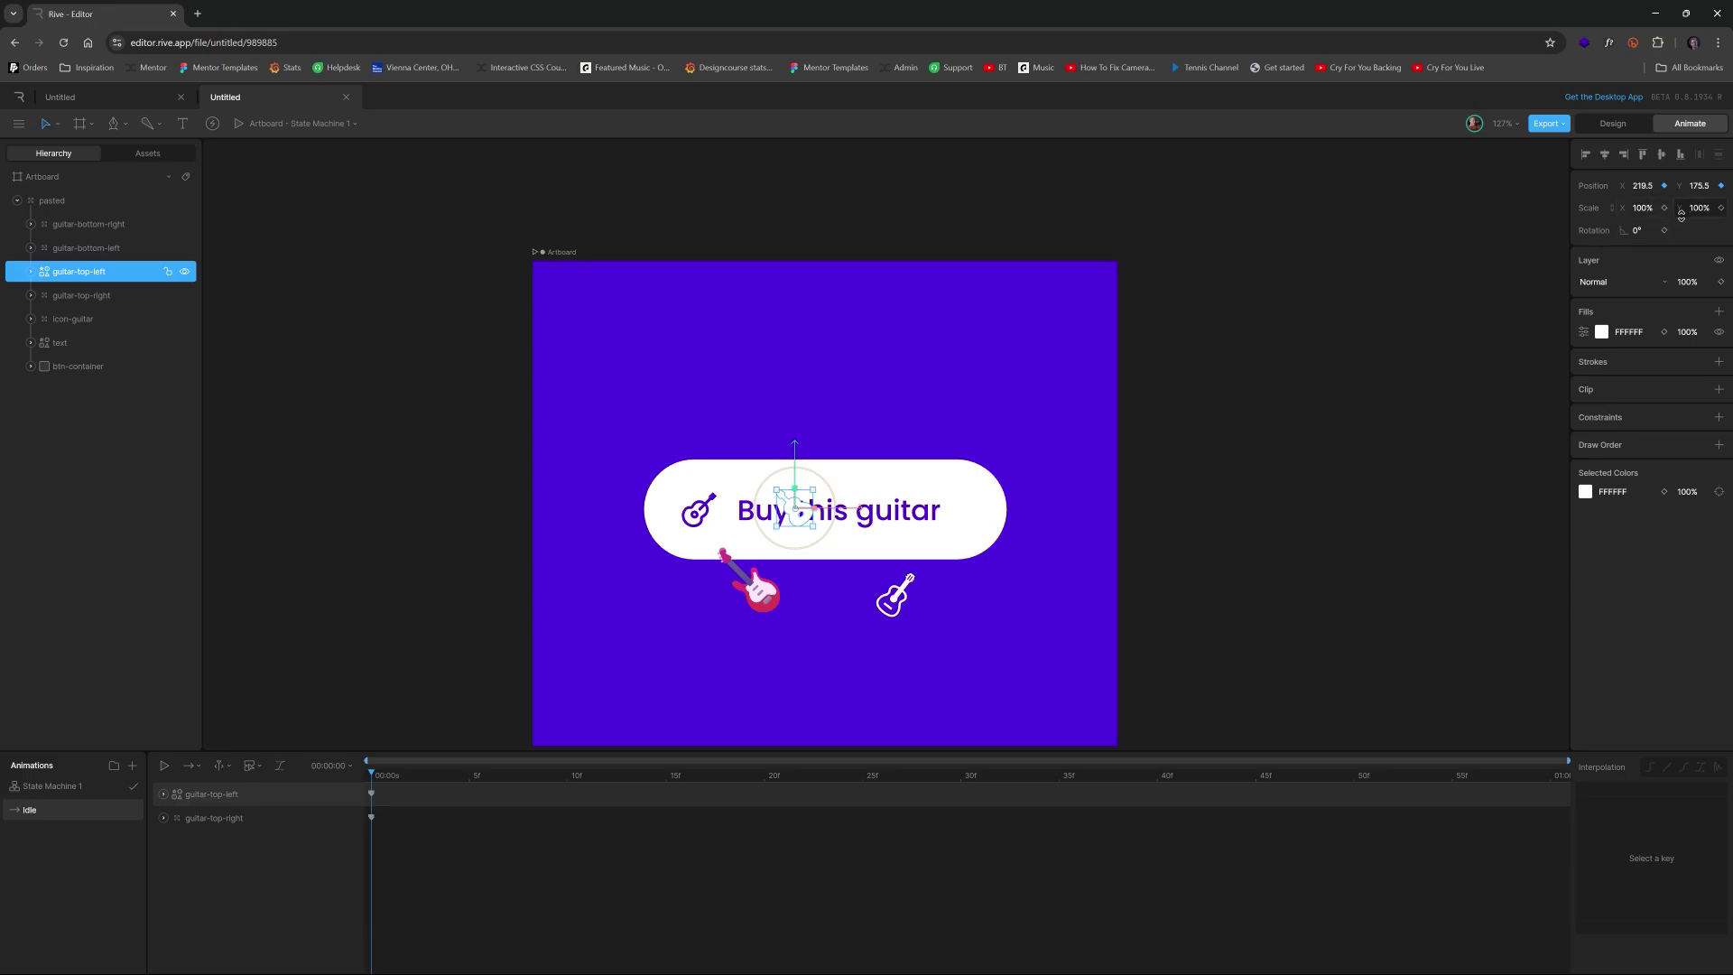
click(1687, 284)
text(0)
key(Return)
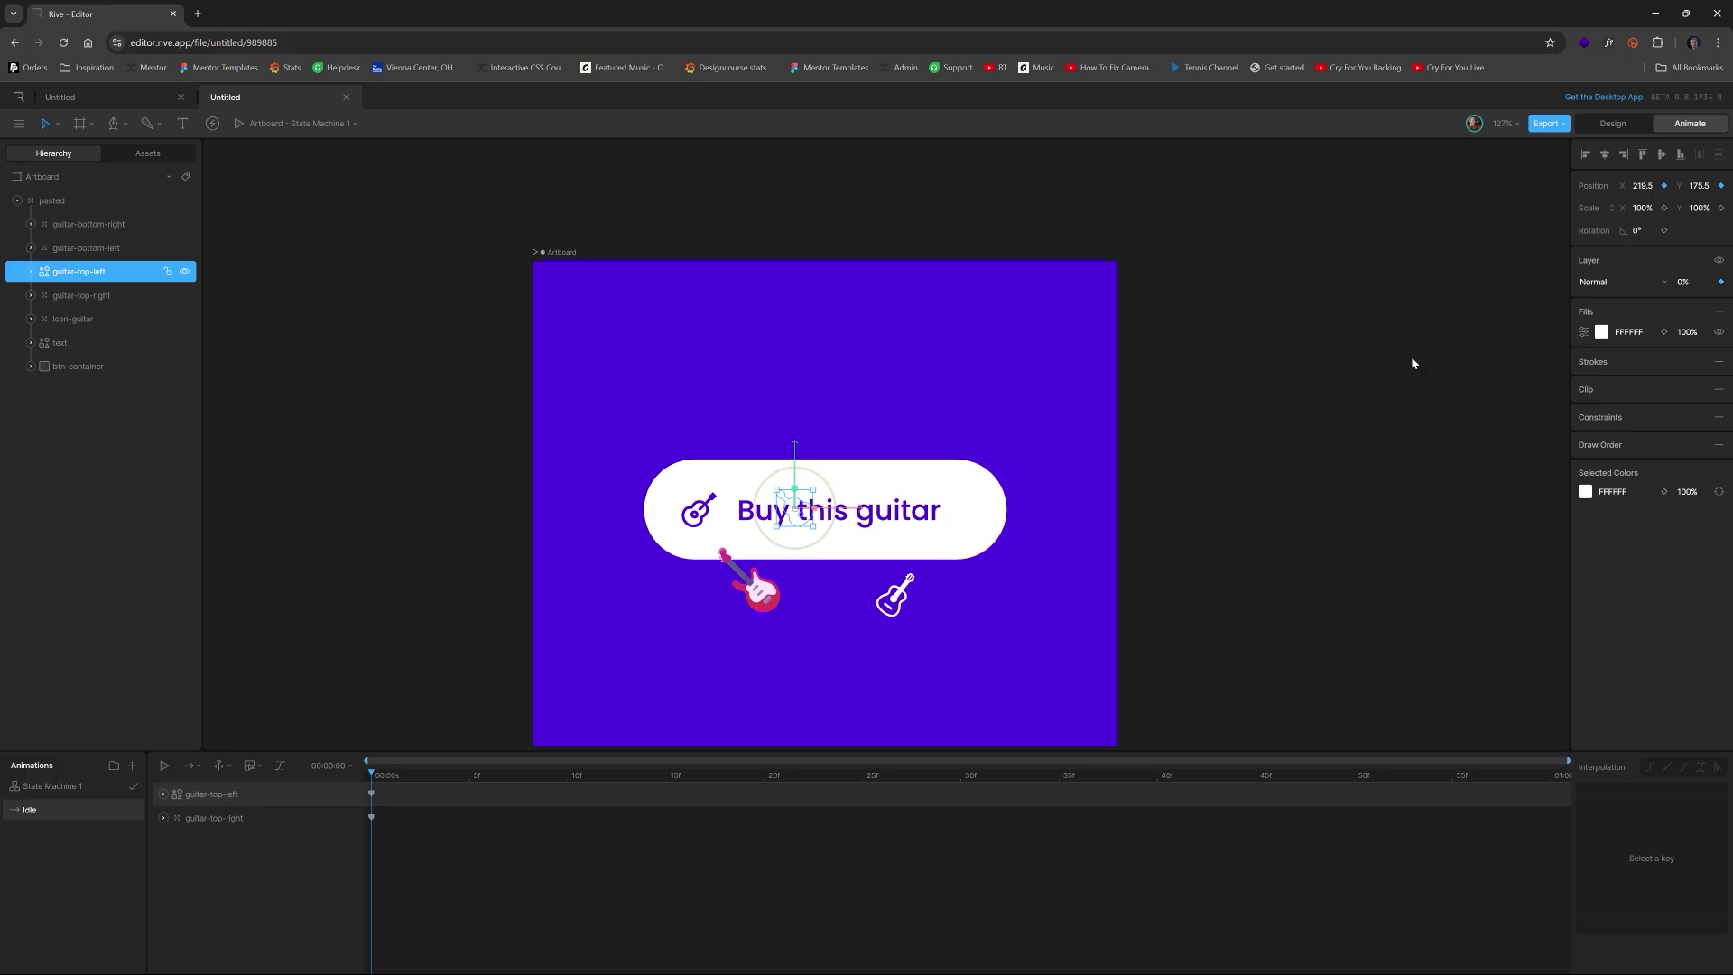
Step: Move the red and white bottom guitars onto the button at 0% opacity
click(765, 602)
drag(765, 598, 813, 508)
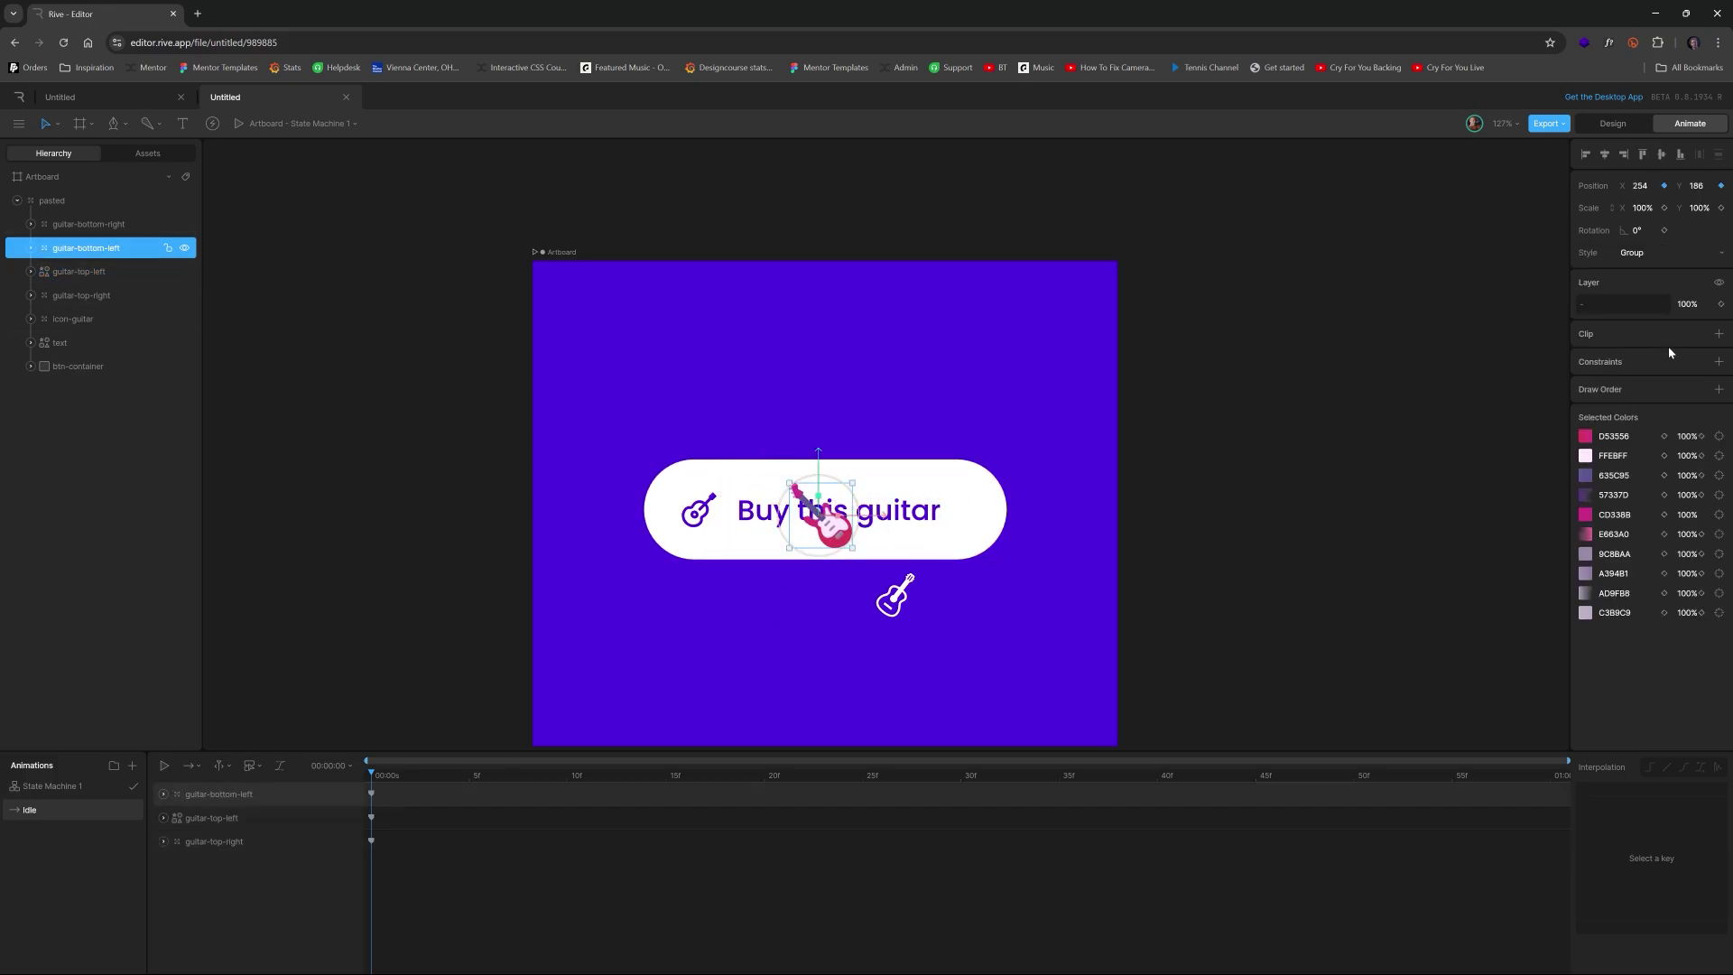
click(1685, 304)
text(0)
key(Return)
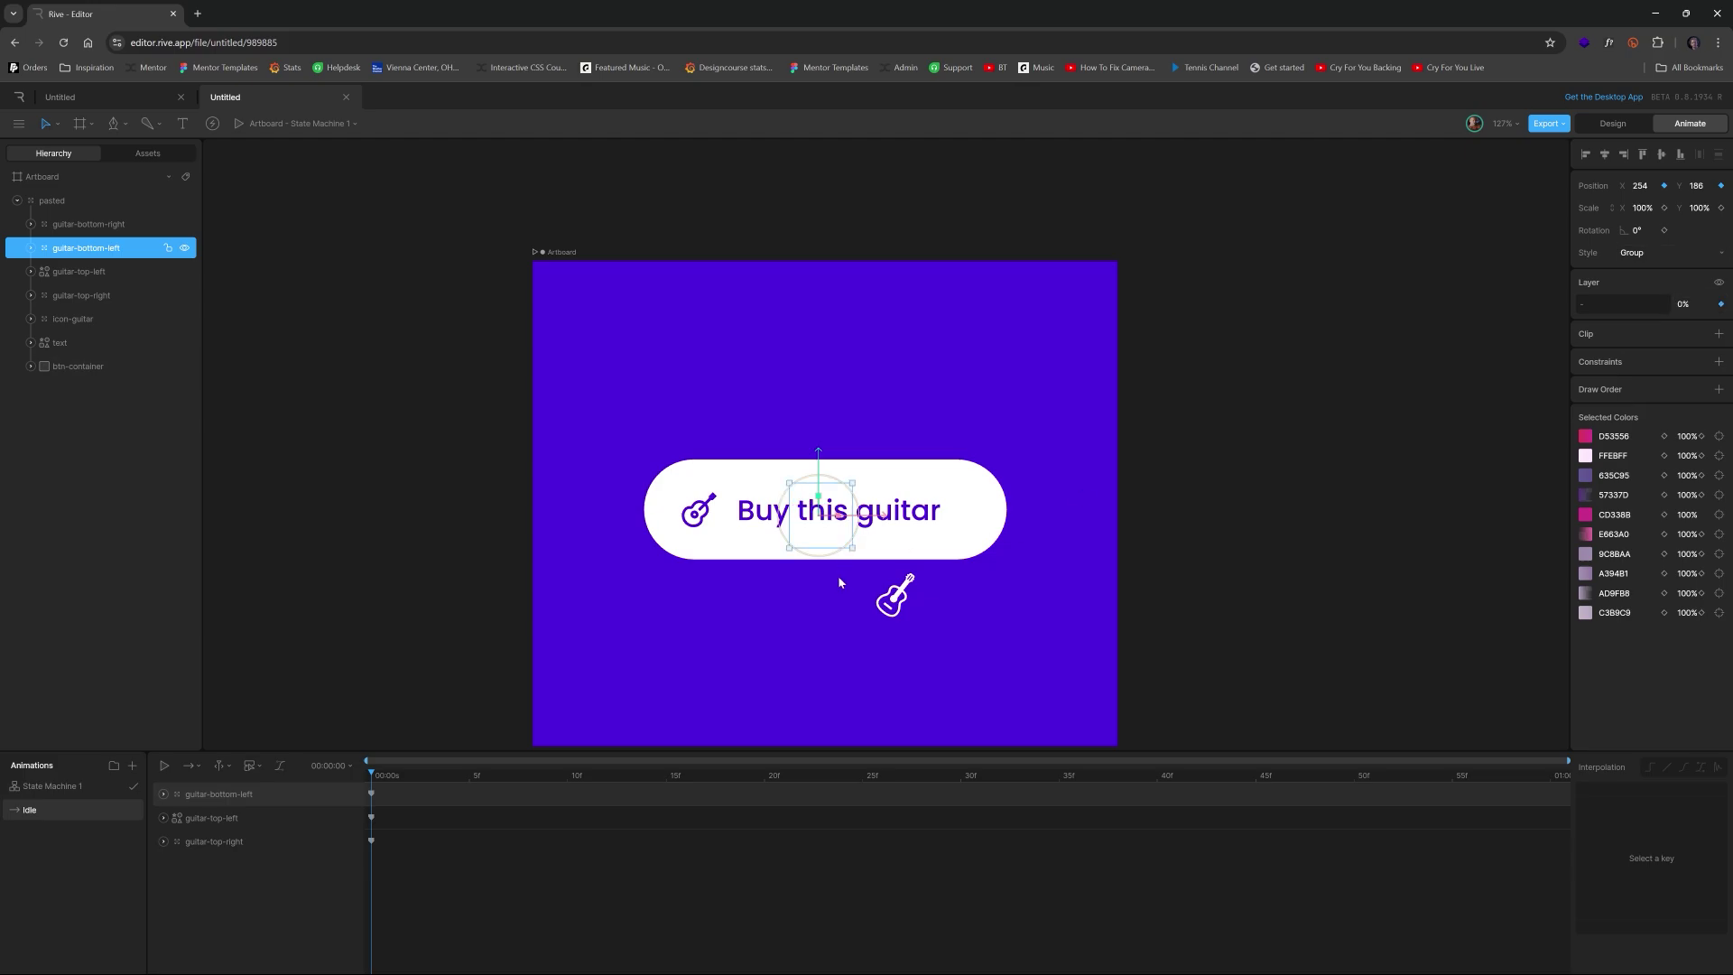
click(894, 598)
drag(898, 593, 784, 514)
click(1701, 306)
text(00)
key(Return)
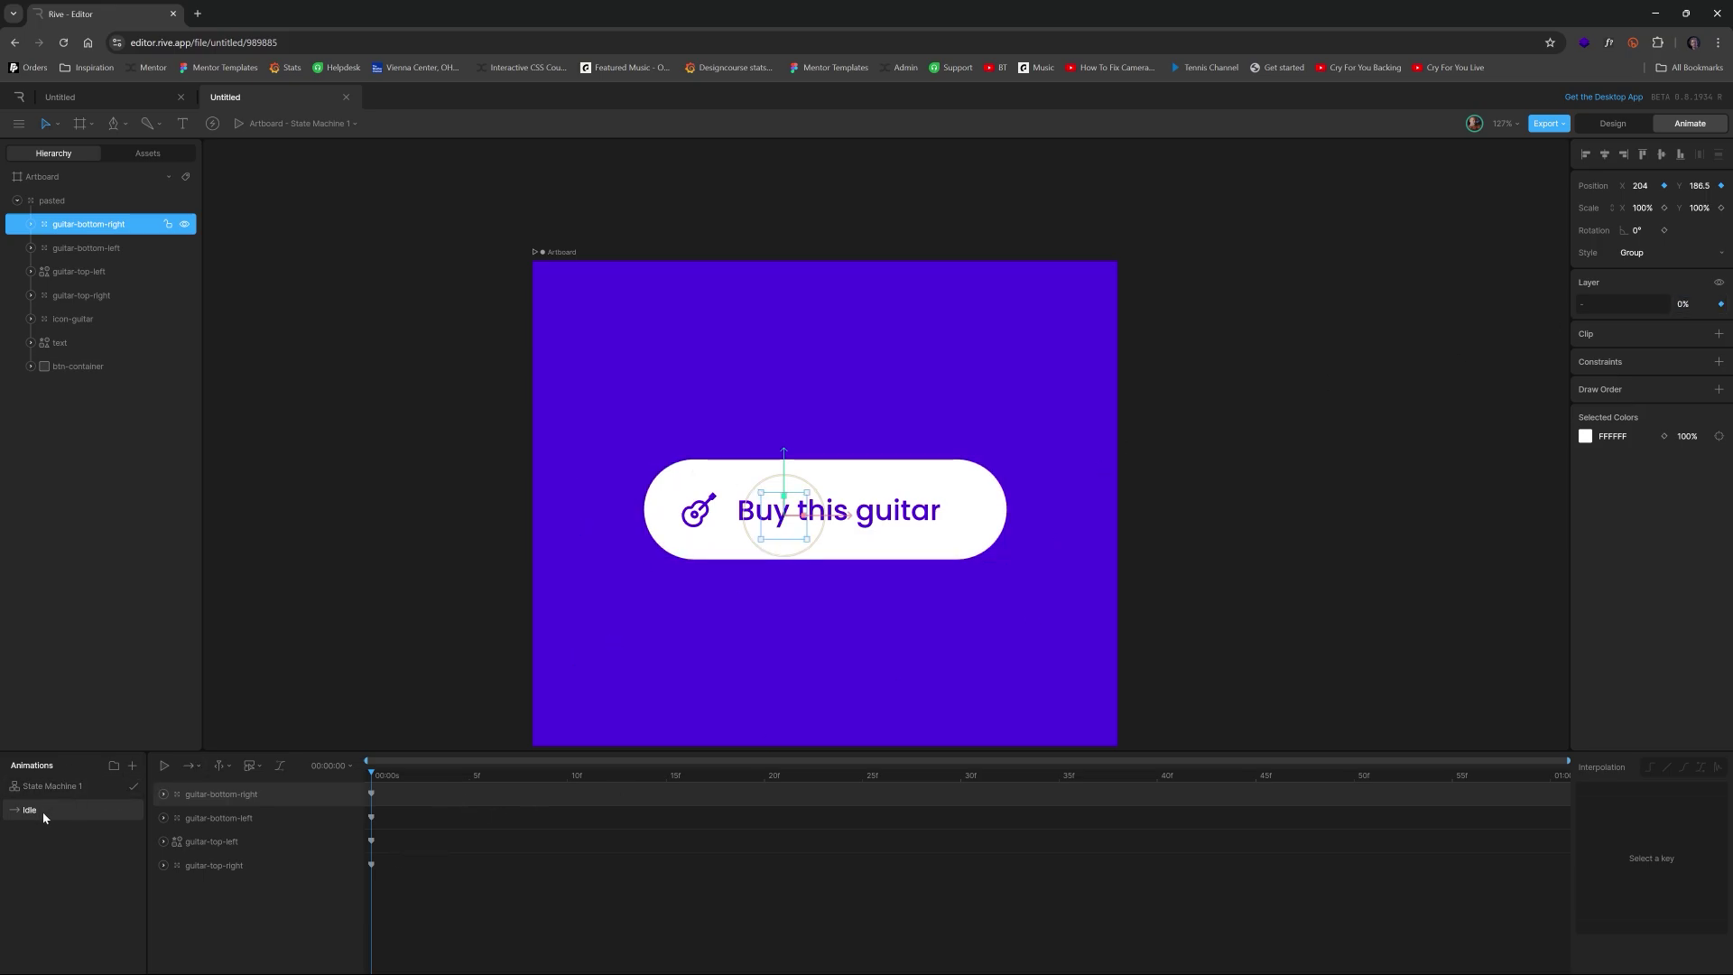
Step: Add a new timeline animation and compare its guitar positions with Idle
click(132, 766)
click(149, 800)
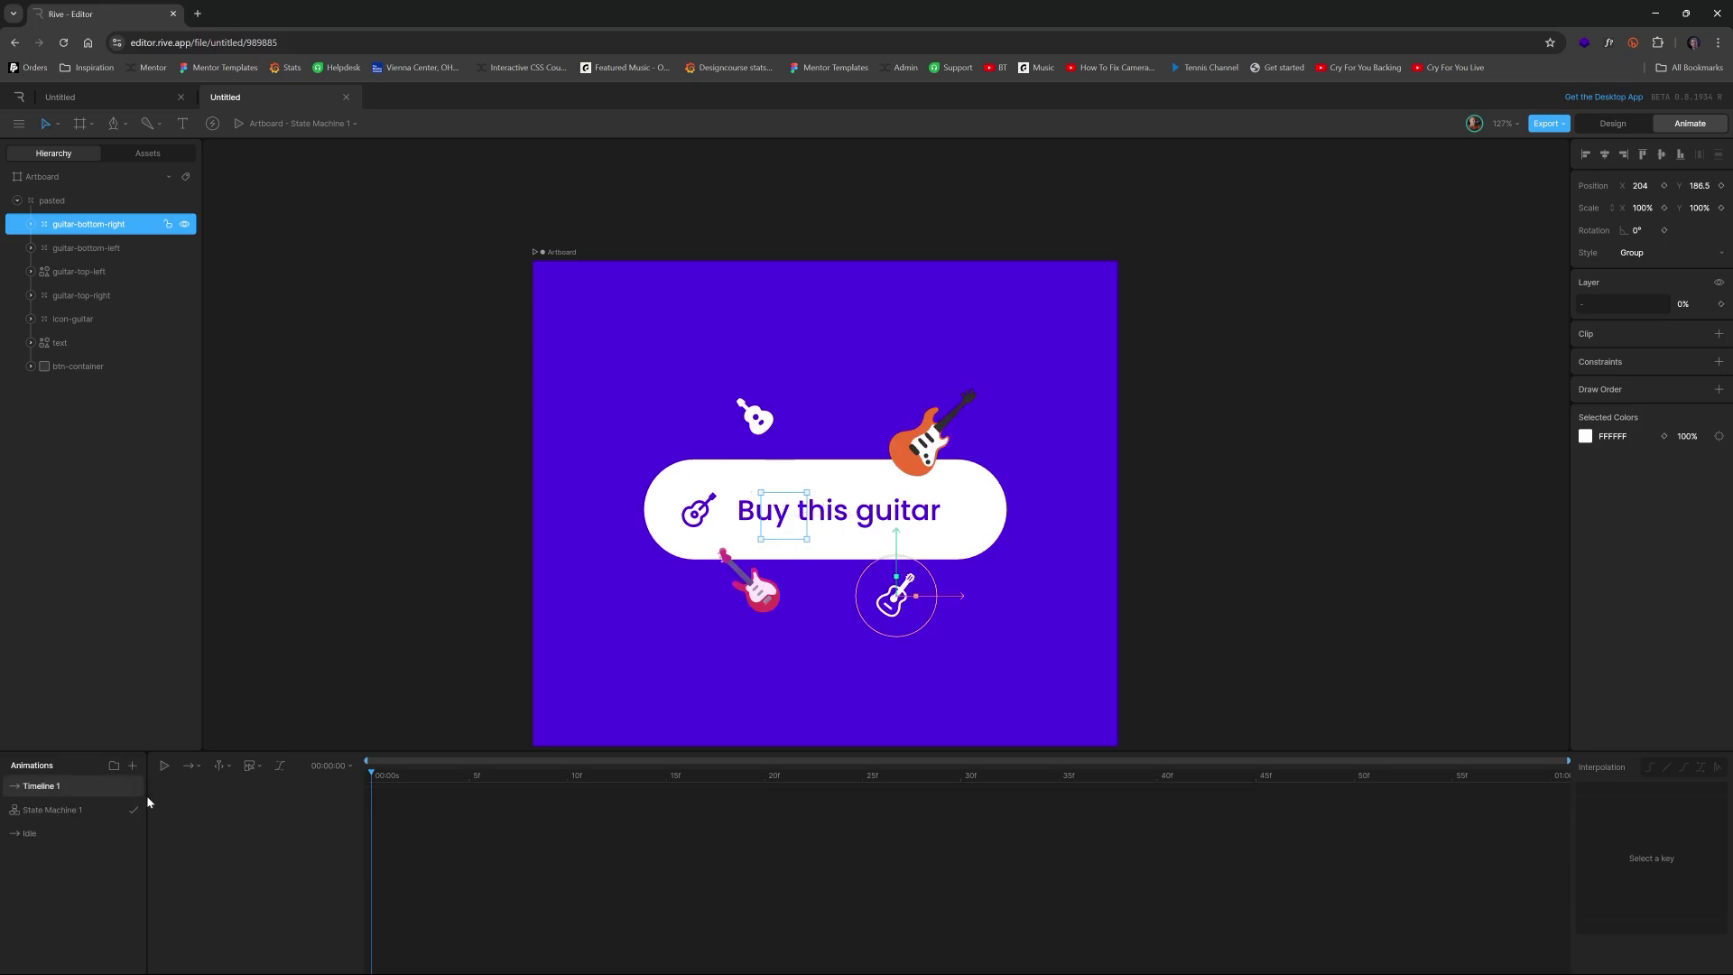
click(390, 668)
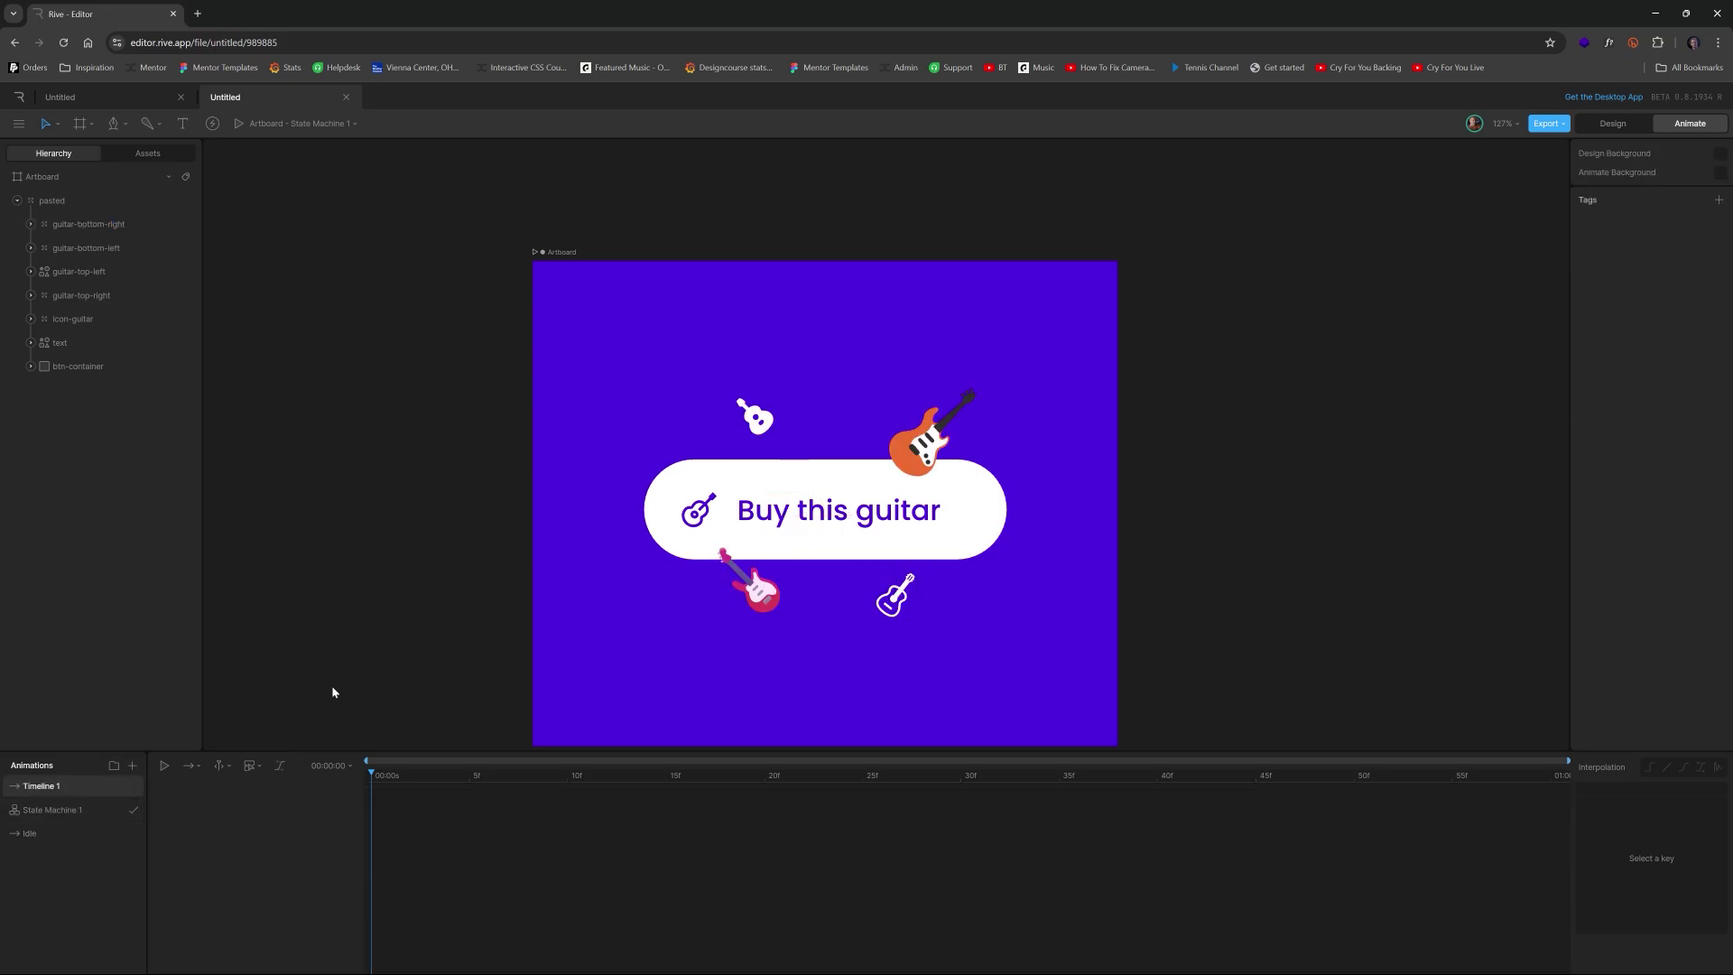
click(41, 836)
click(59, 793)
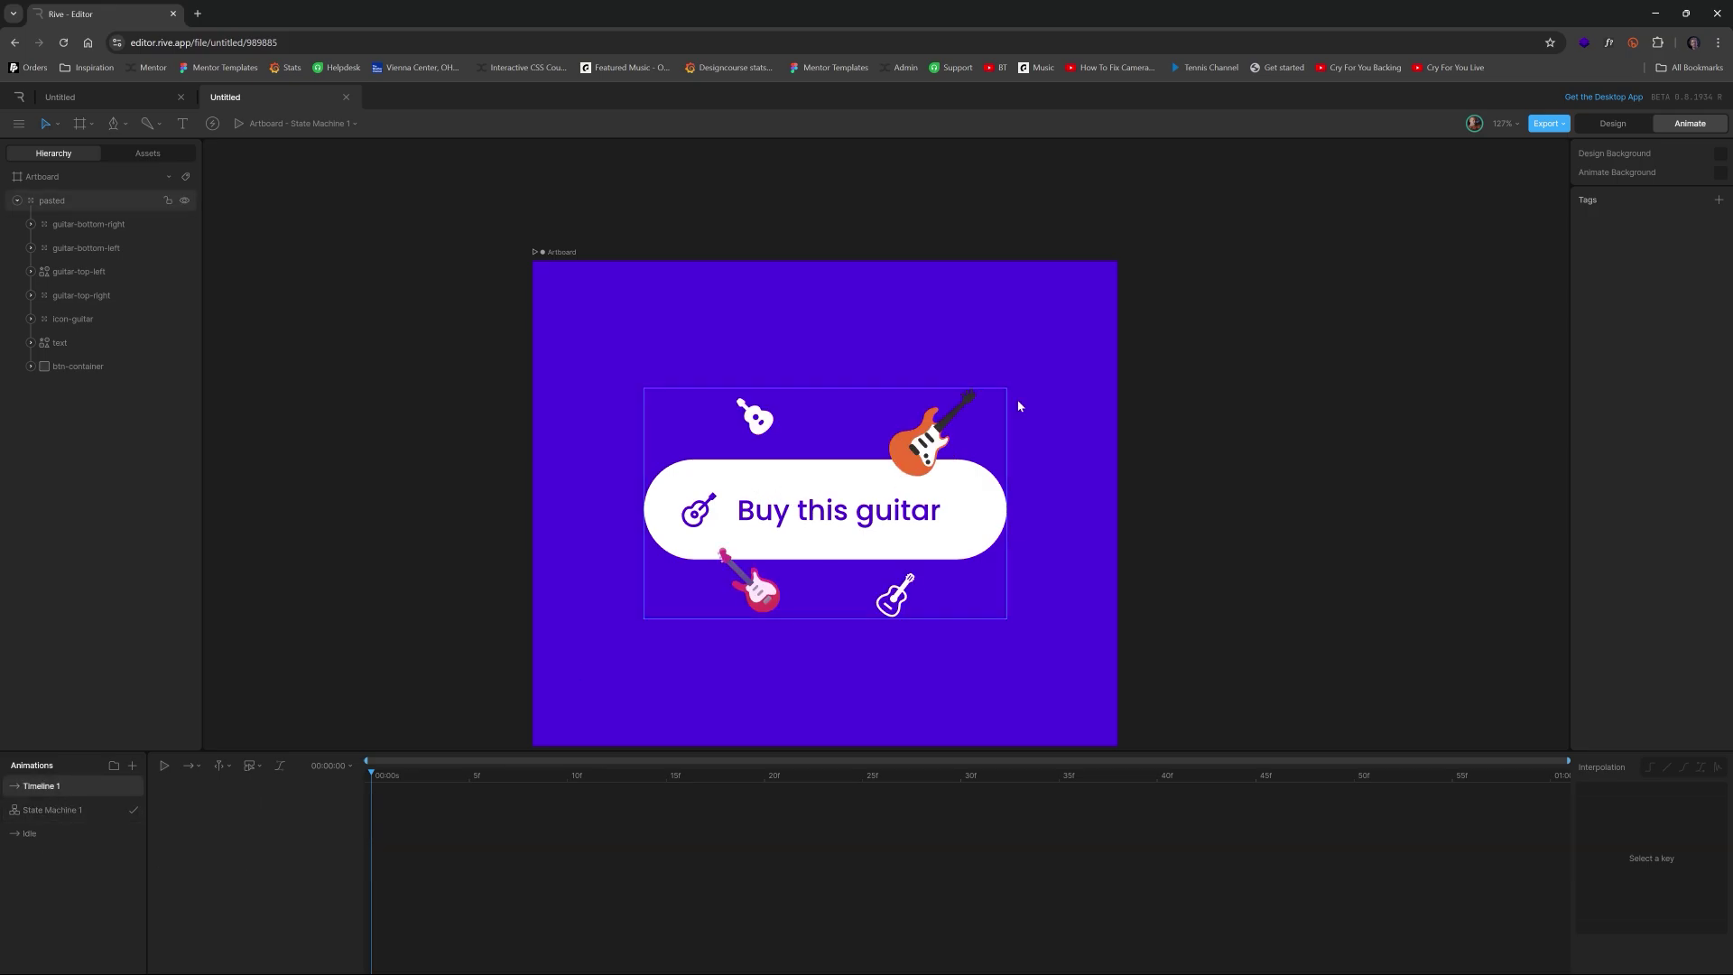
click(1614, 124)
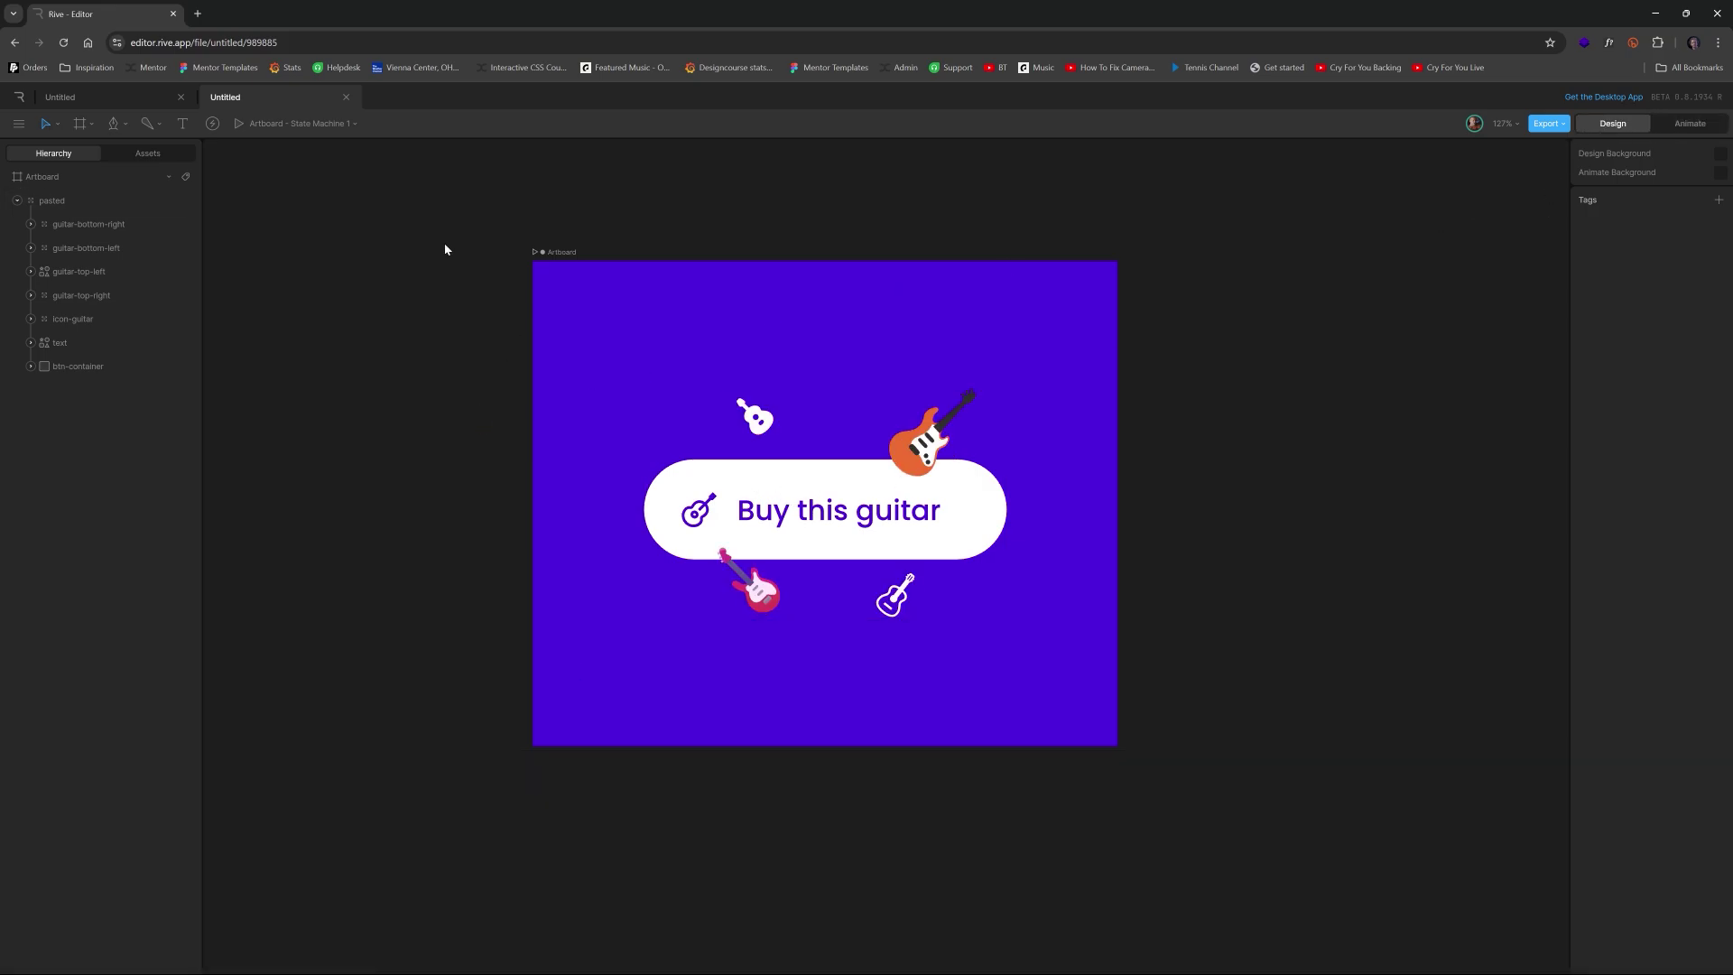
drag(436, 238, 1222, 666)
click(1226, 665)
click(1689, 124)
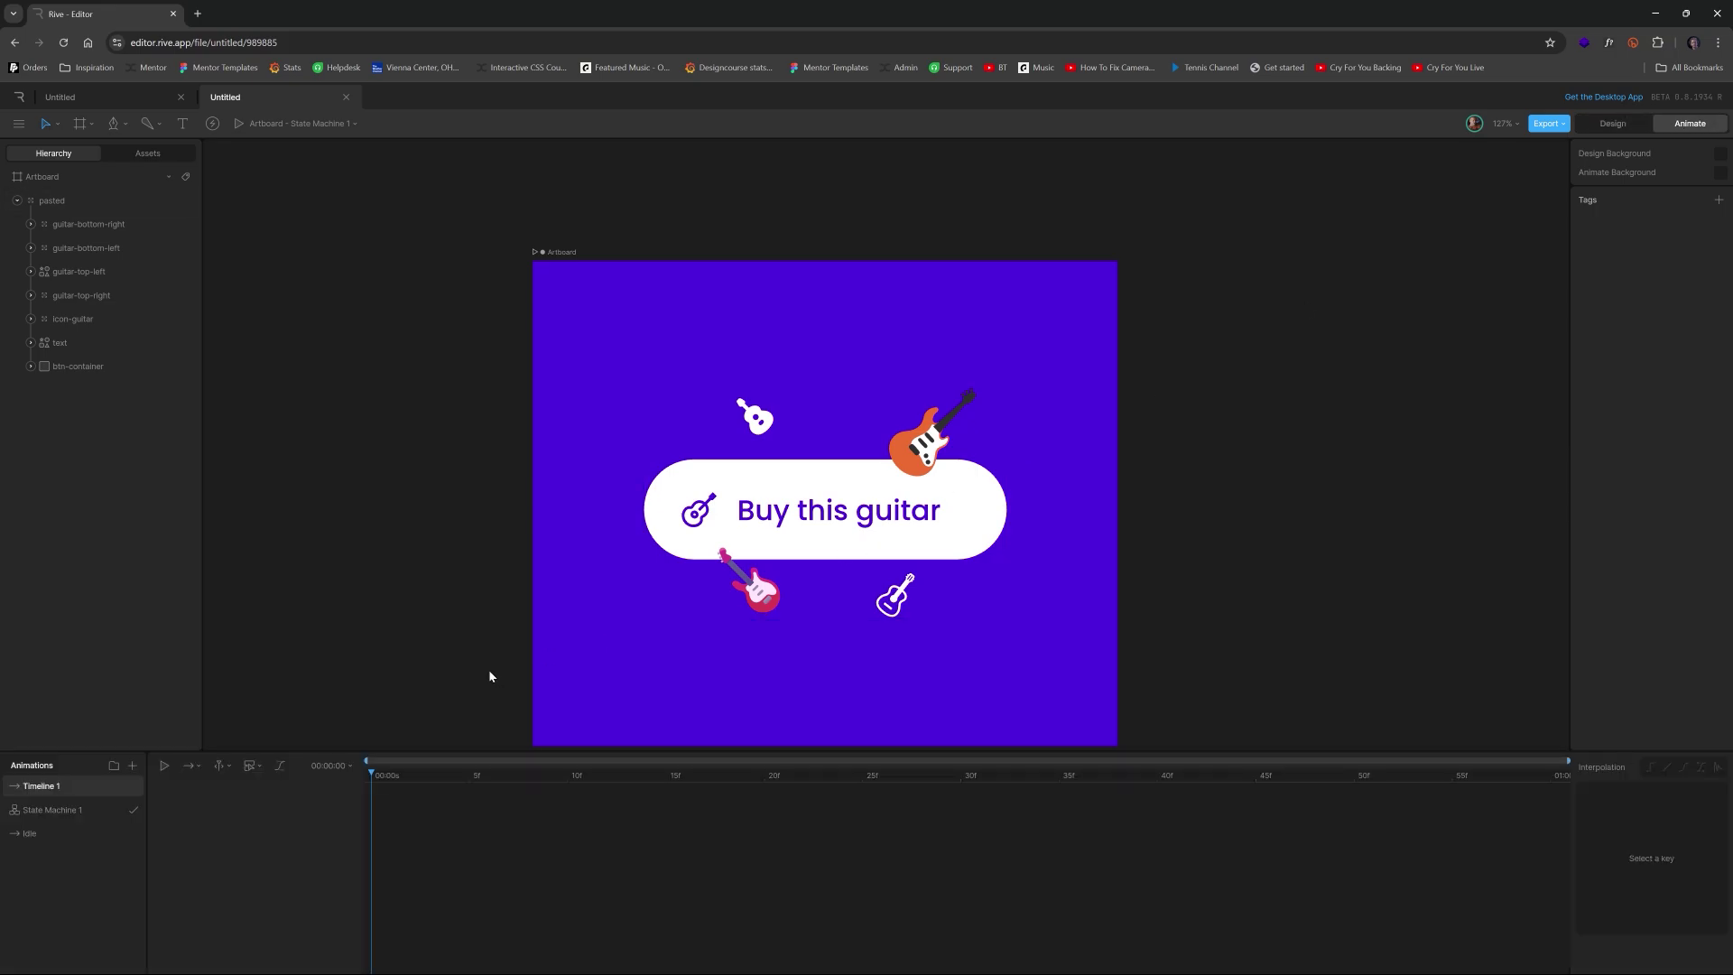
key(ctrl+a)
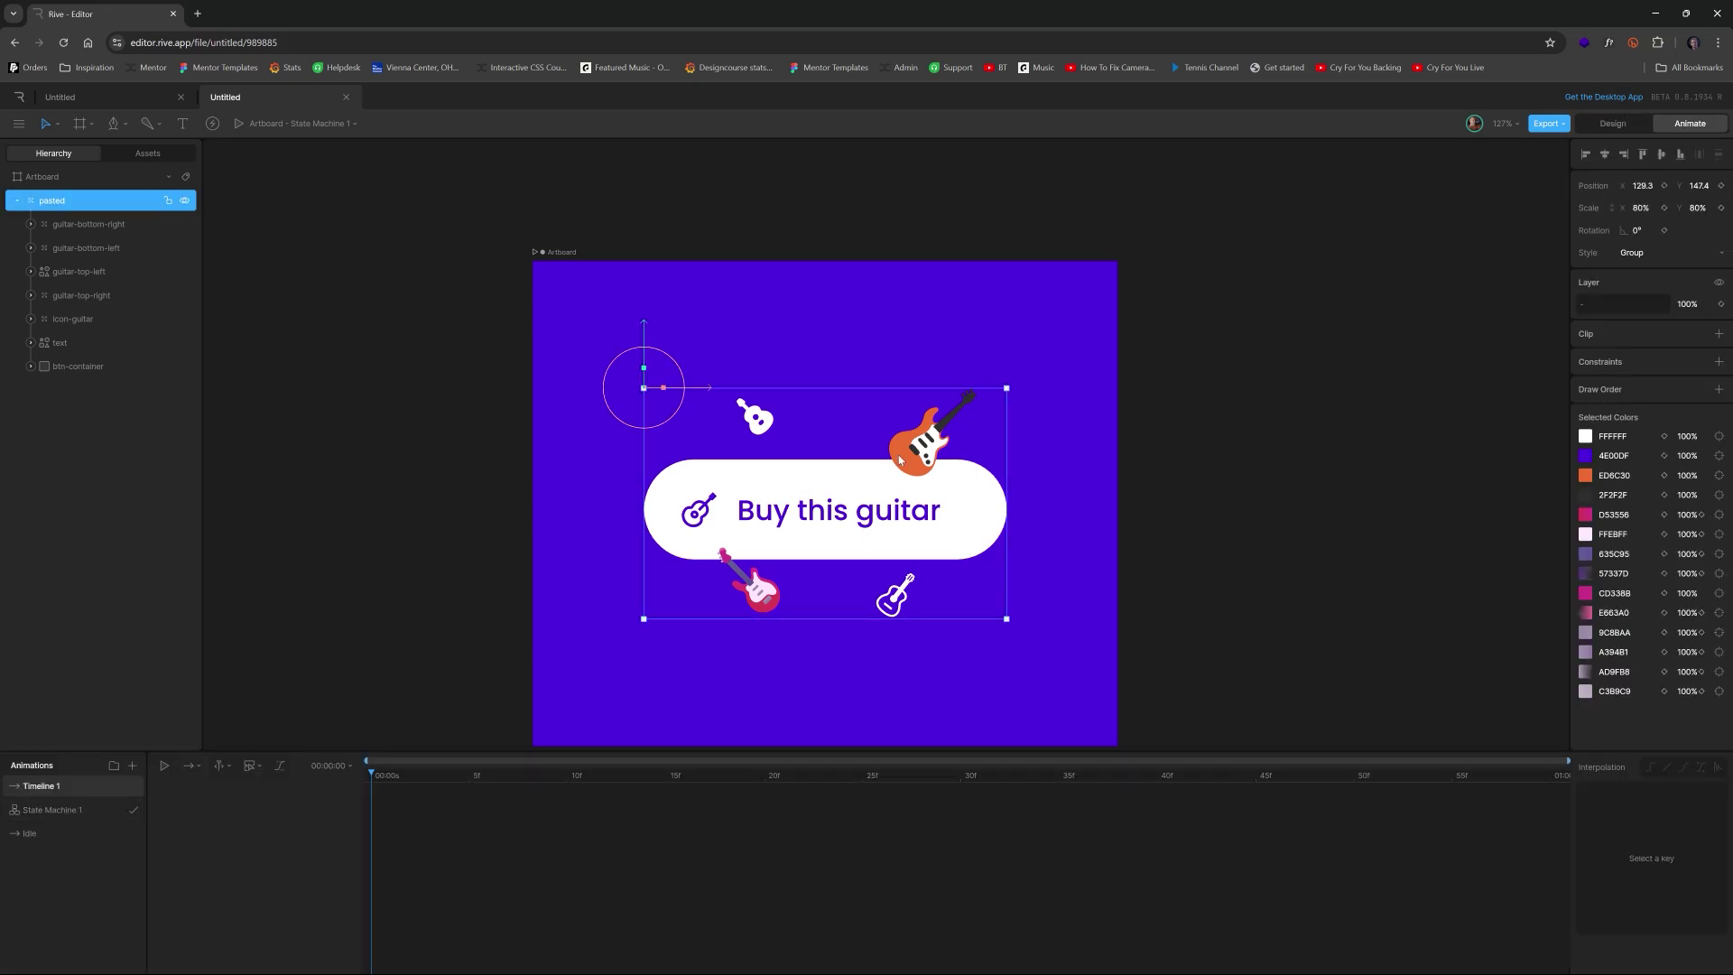
click(26, 836)
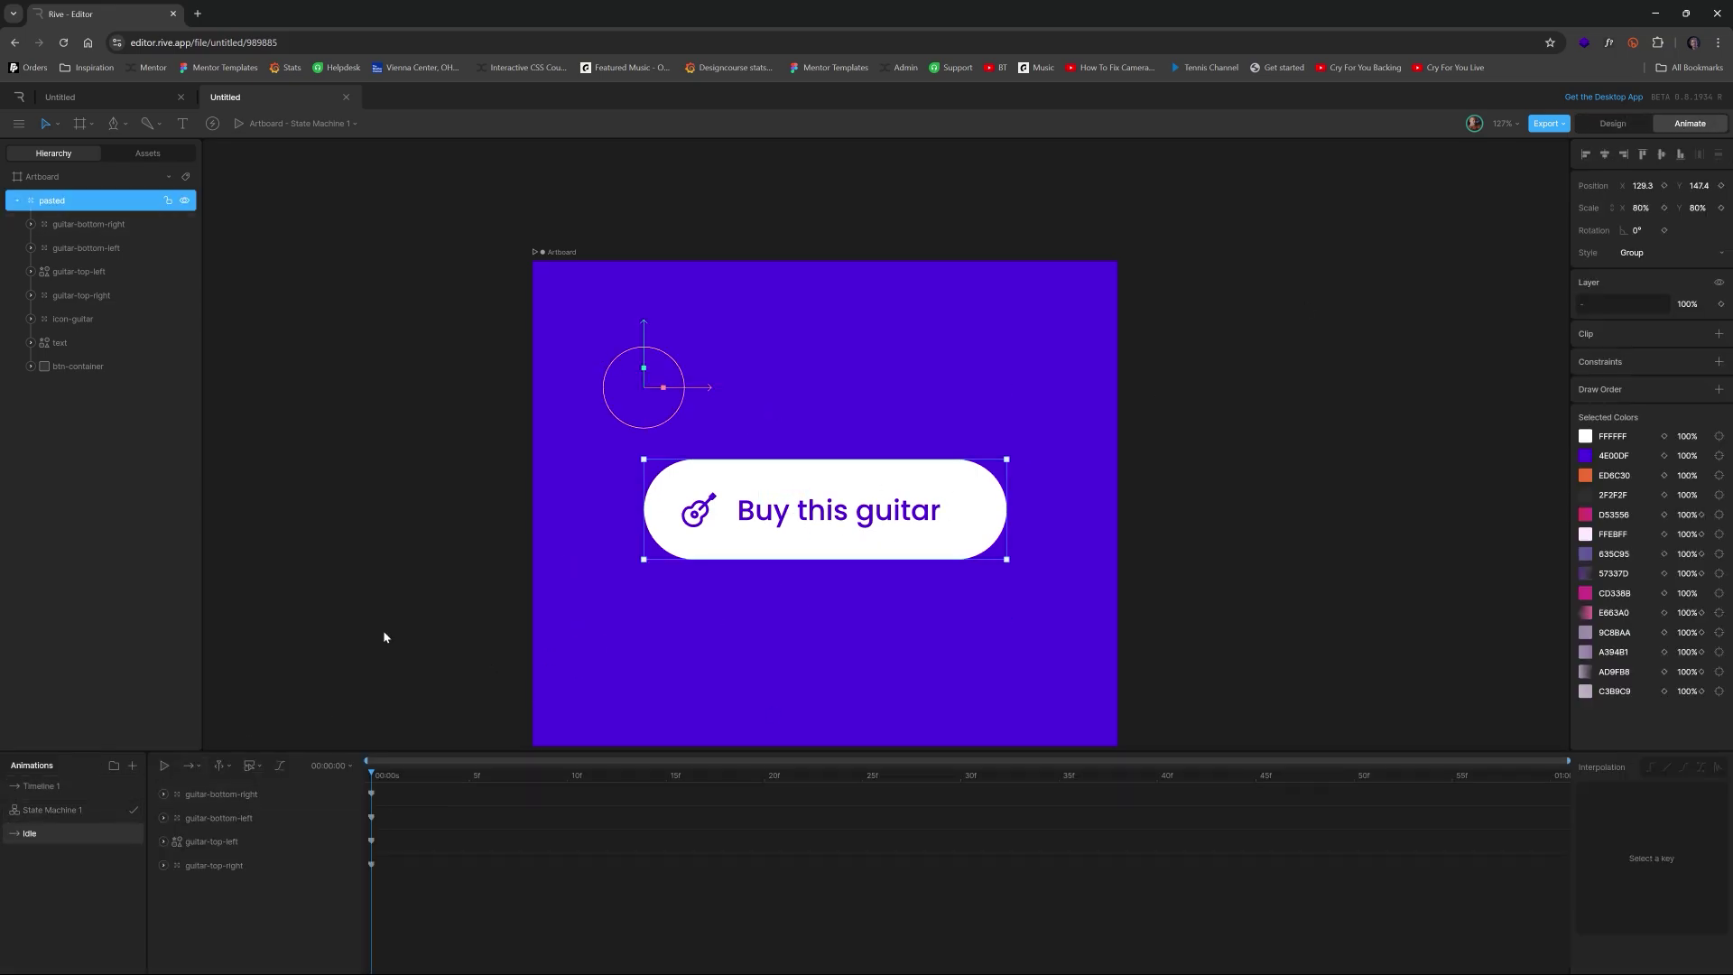
click(44, 787)
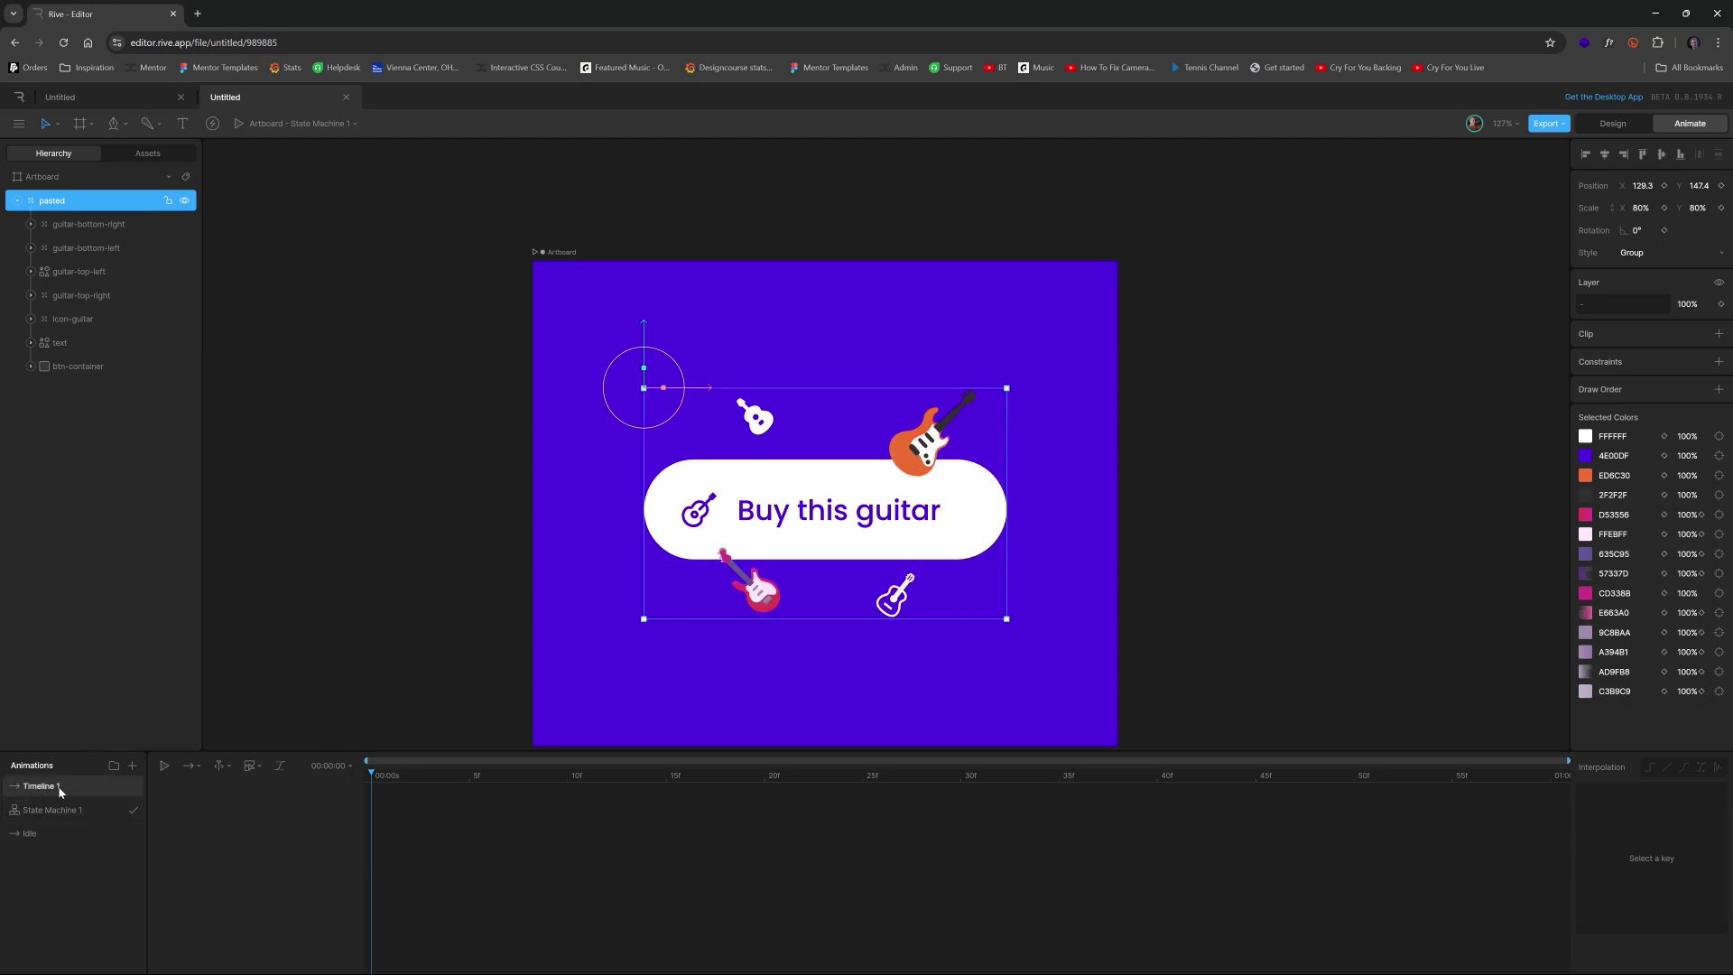
Step: Rename the new Timeline 1 to Initial Hover
double_click(60, 789)
key(Return)
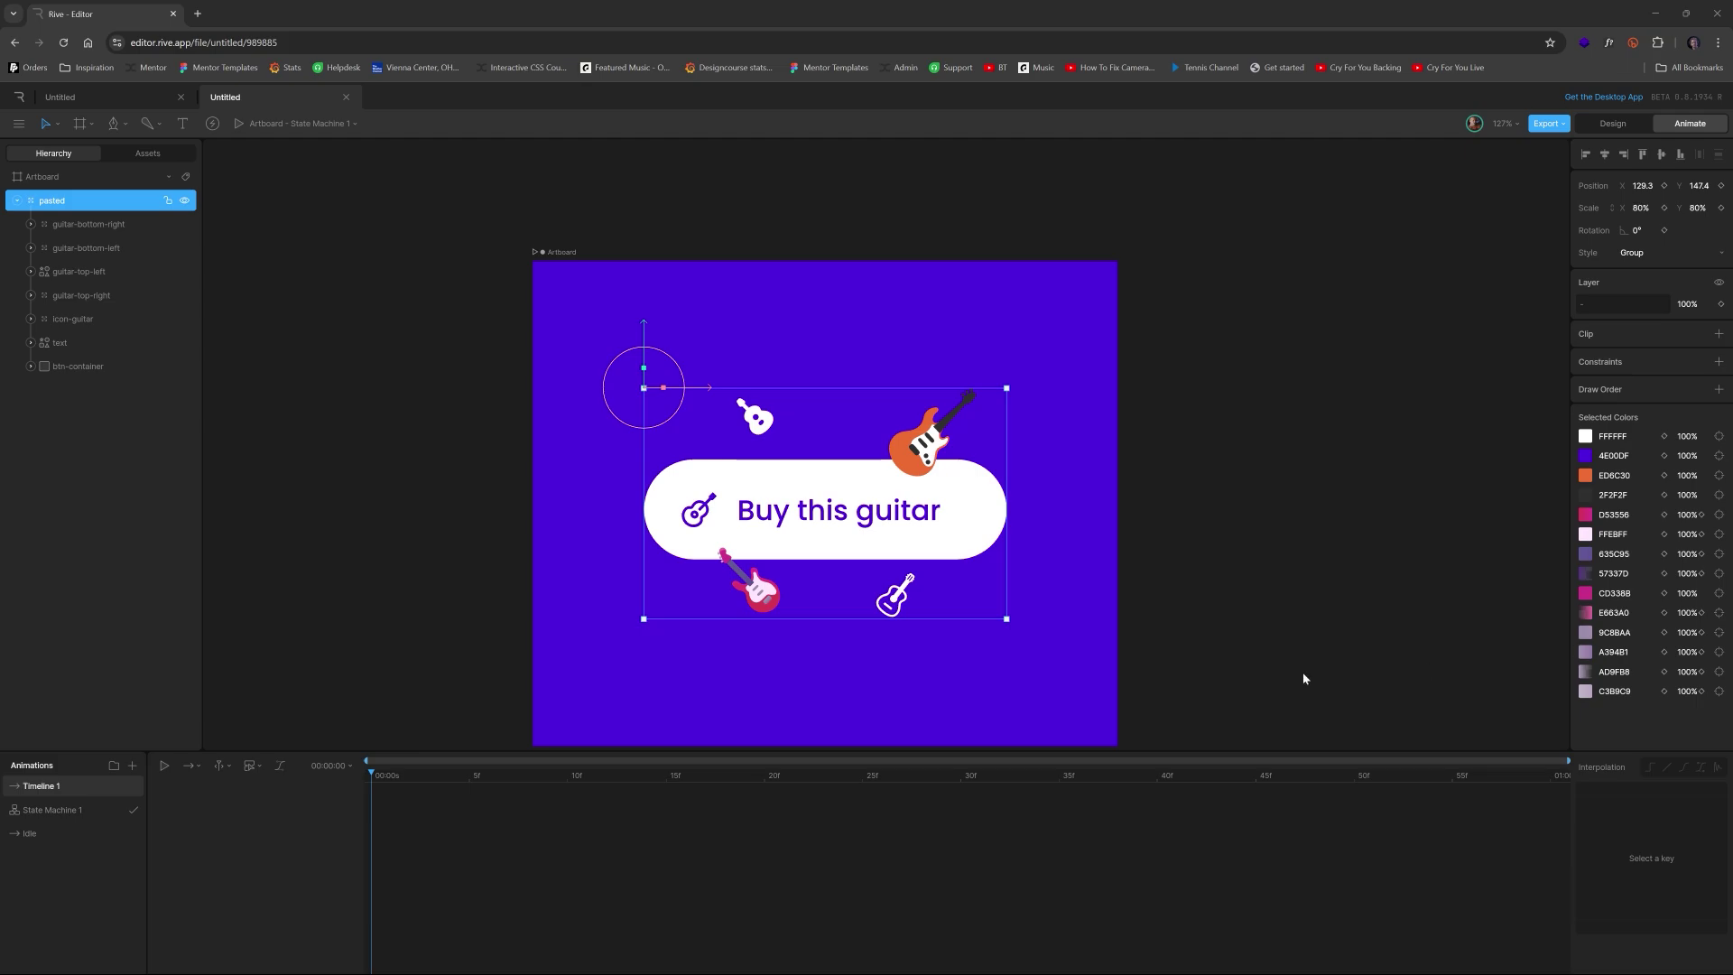
double_click(48, 787)
text(Initial Hover)
key(Return)
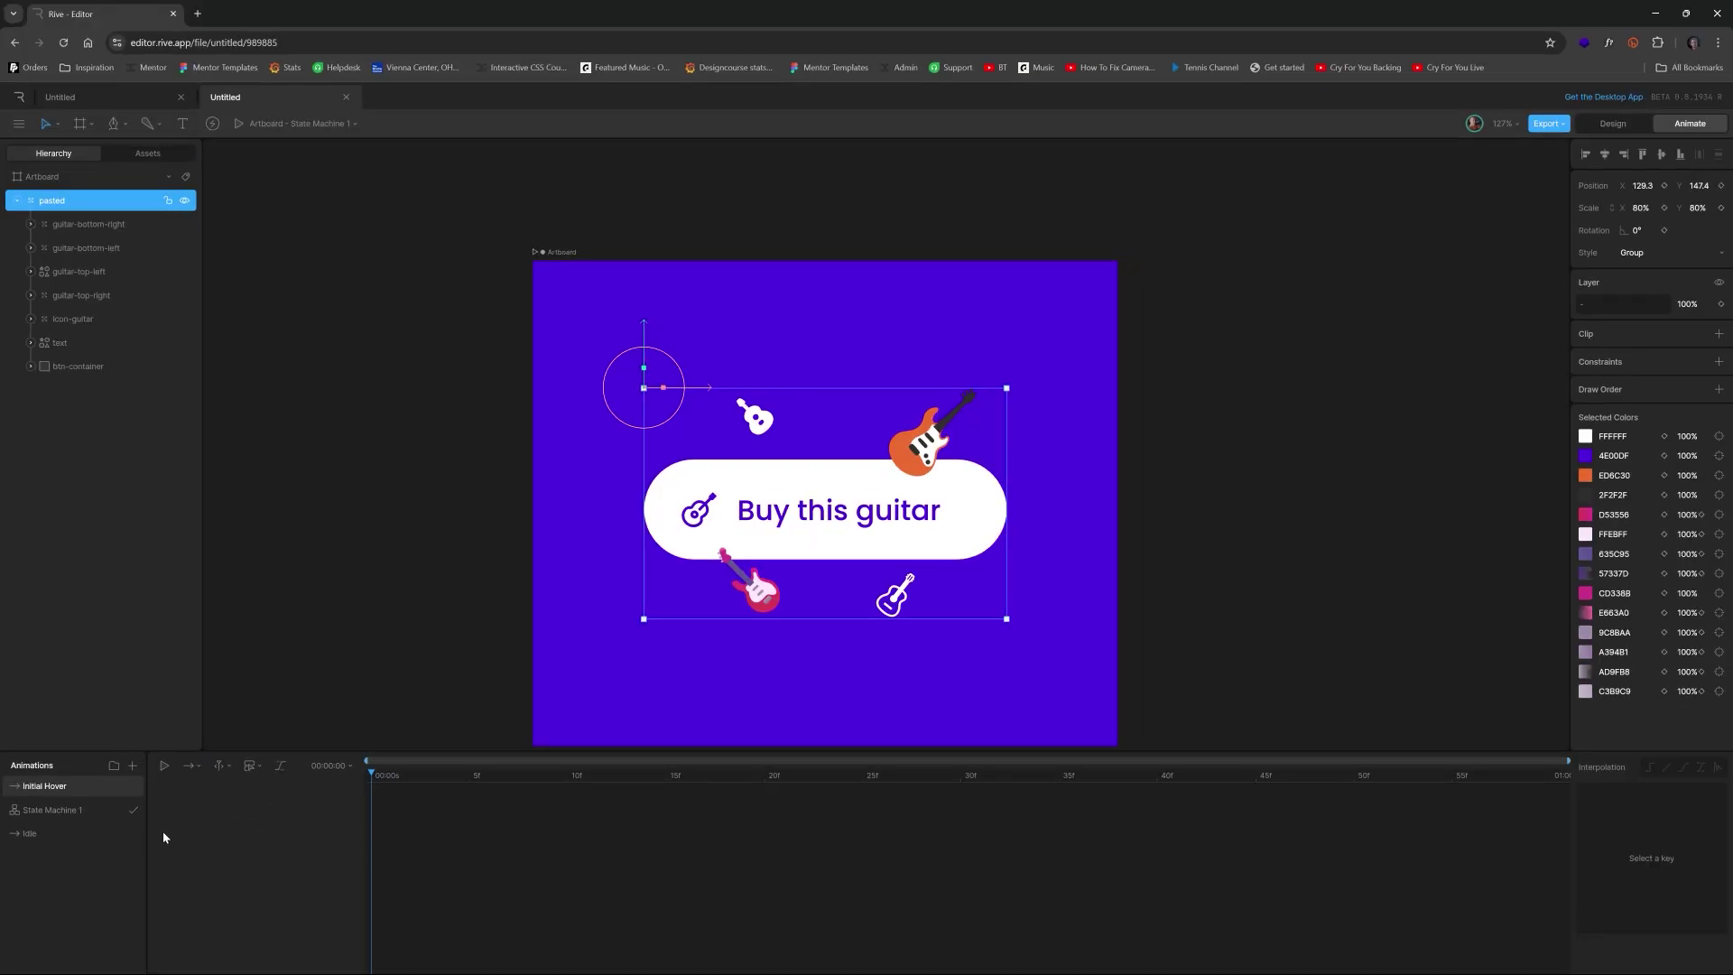
Step: Compare Idle's four guitar keys with Initial Hover, ending on Initial Hover with nothing selected
click(33, 834)
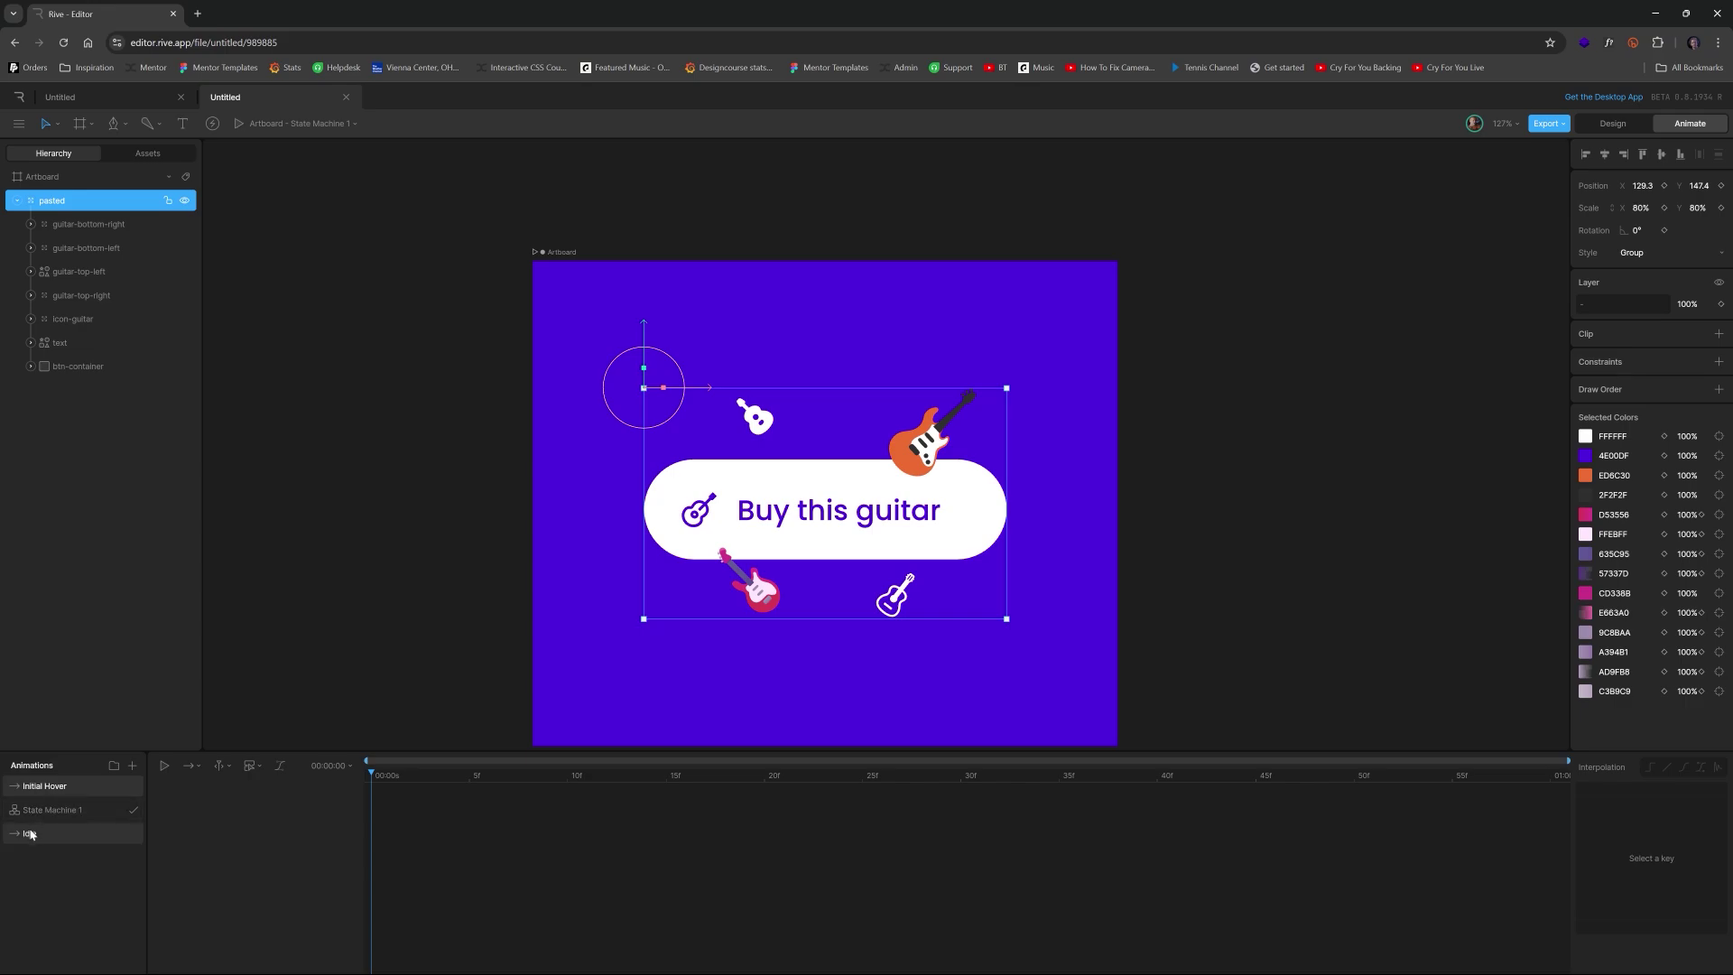
click(43, 786)
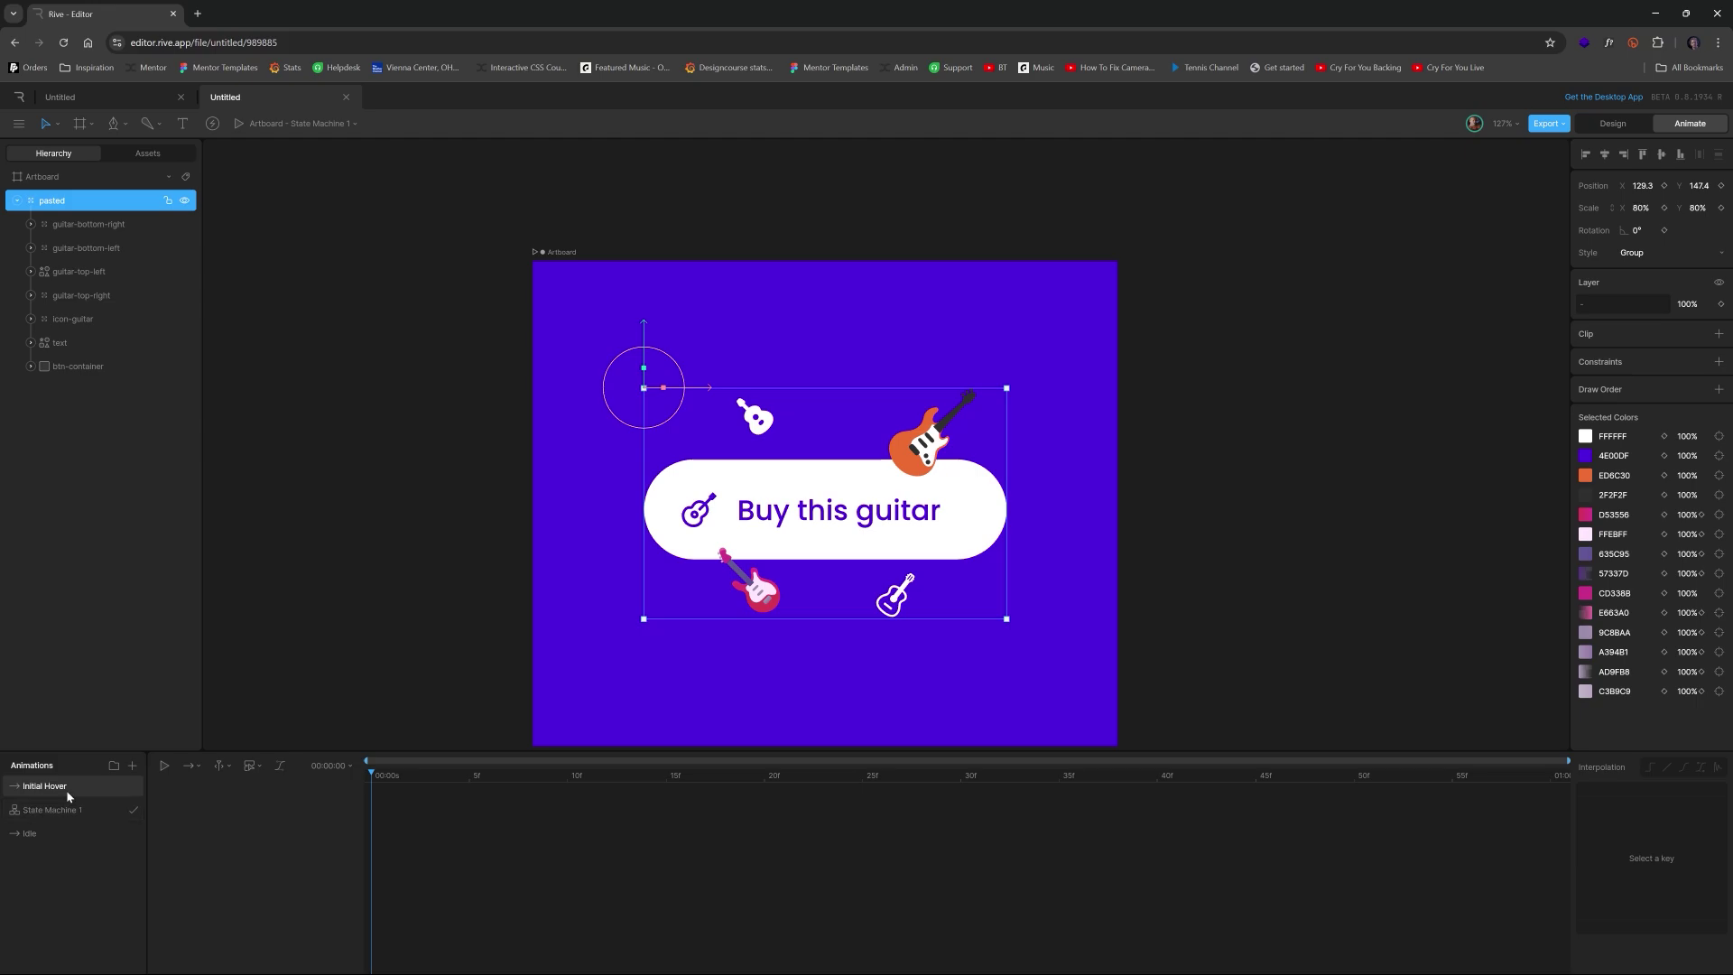
click(50, 834)
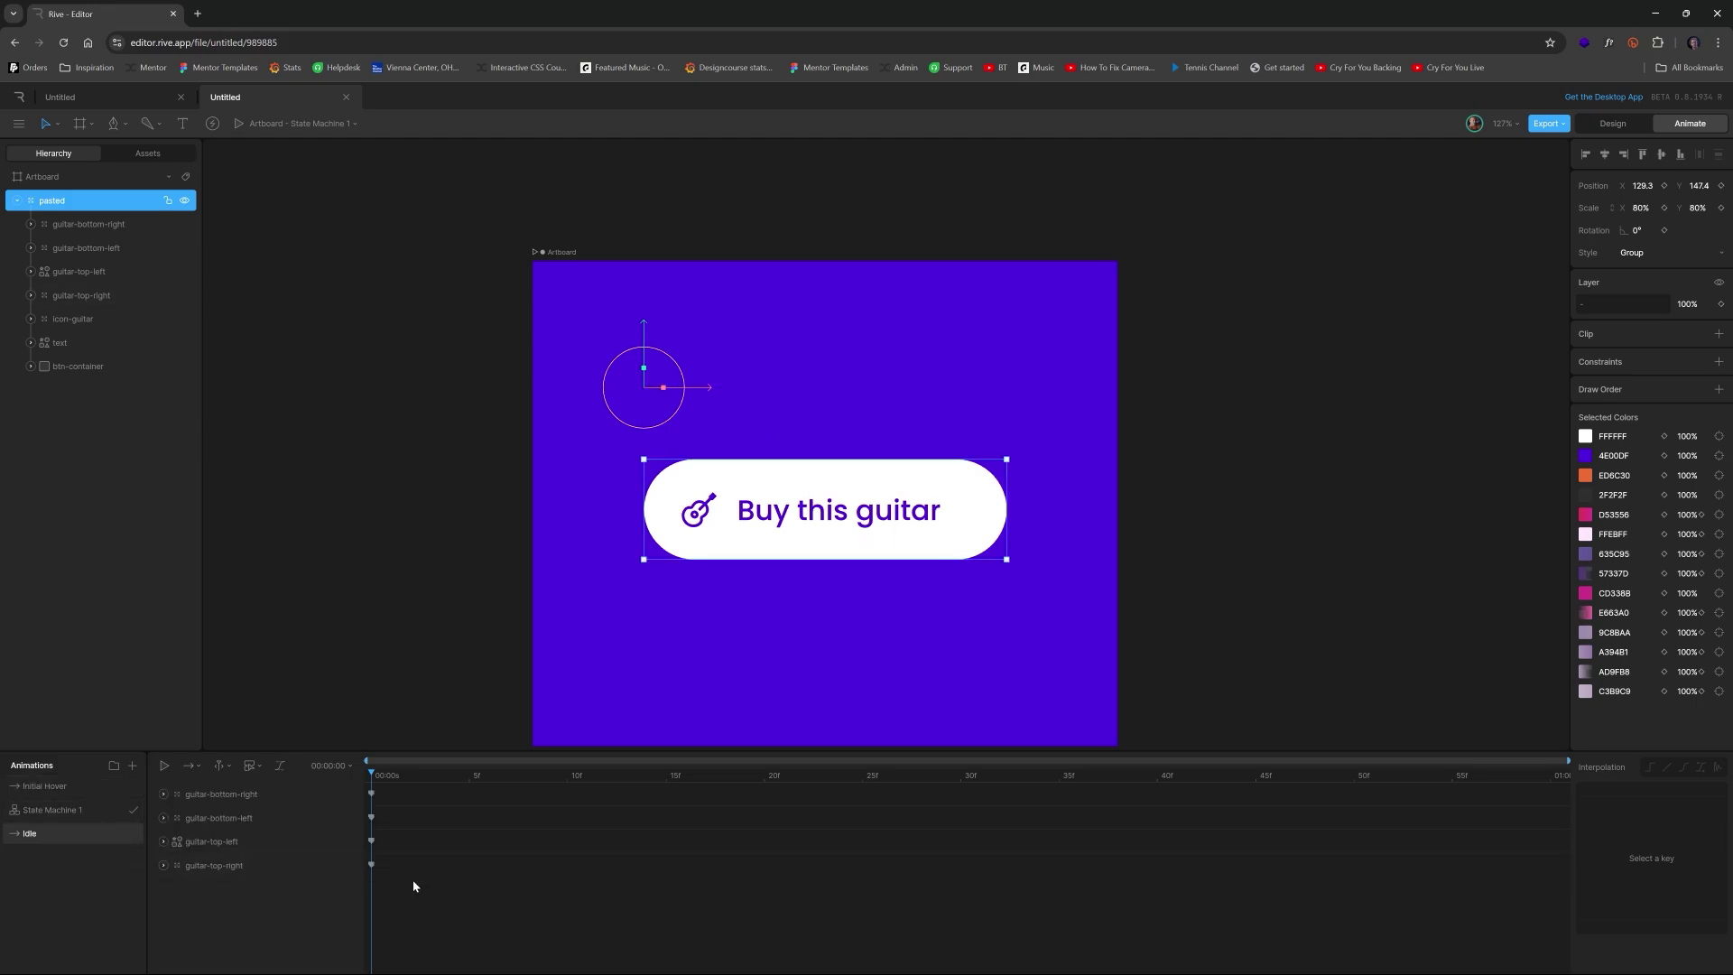
drag(430, 882, 365, 782)
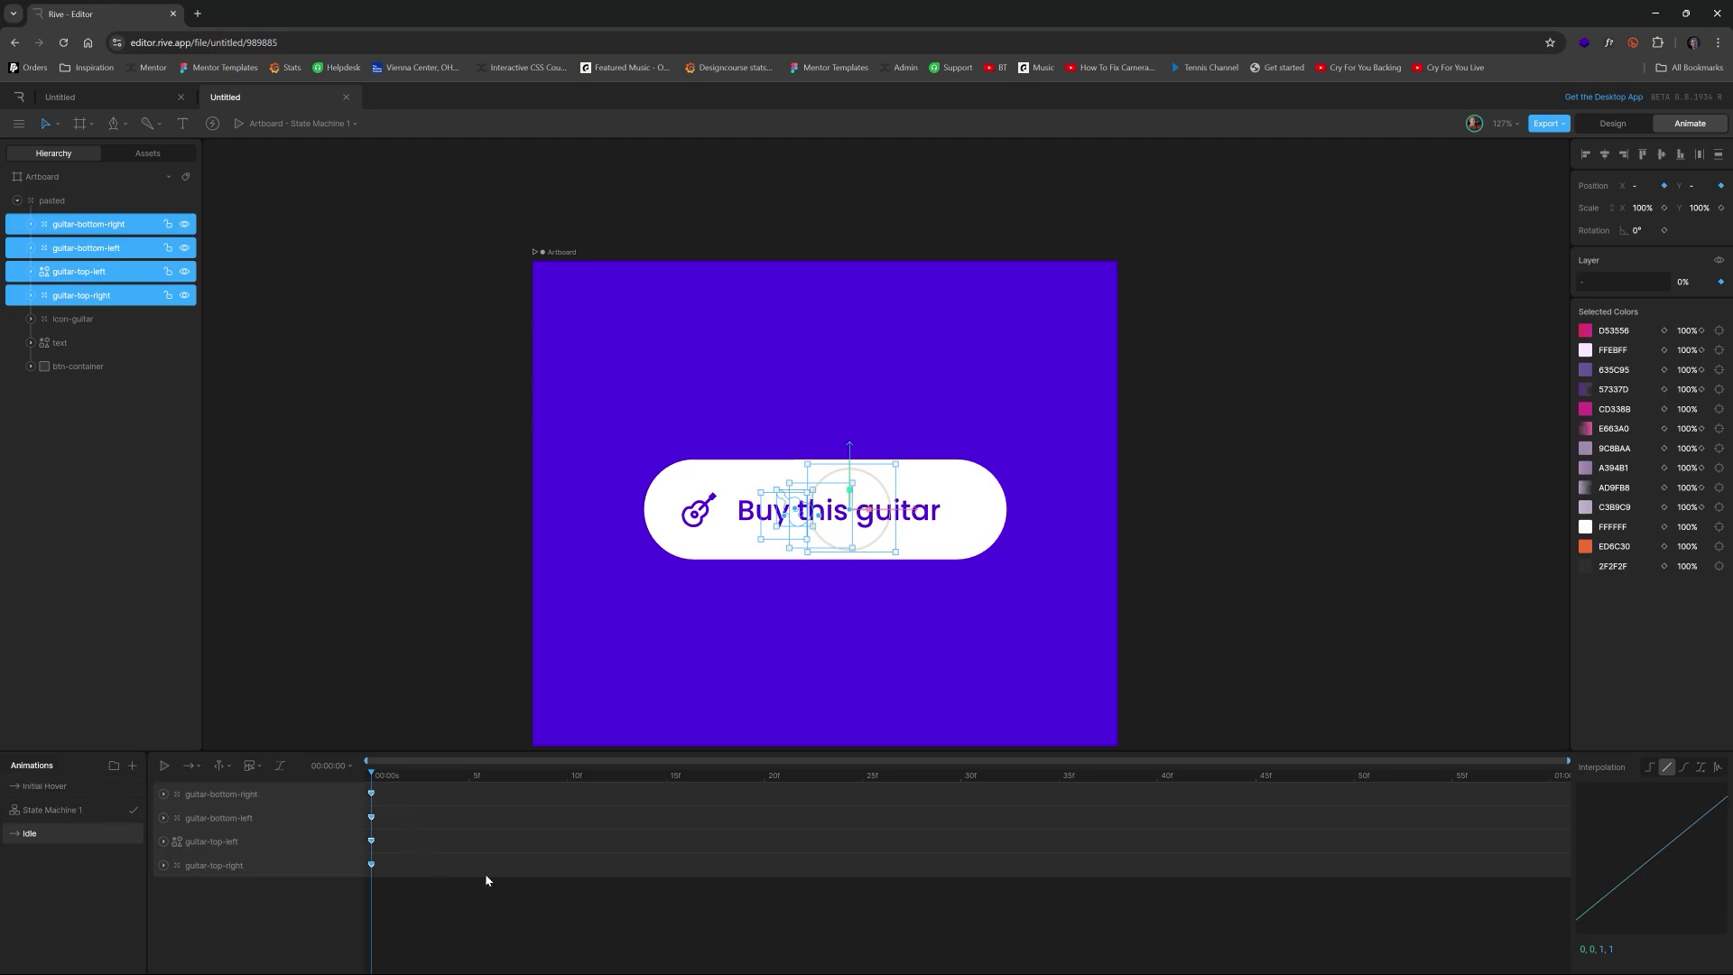
click(45, 786)
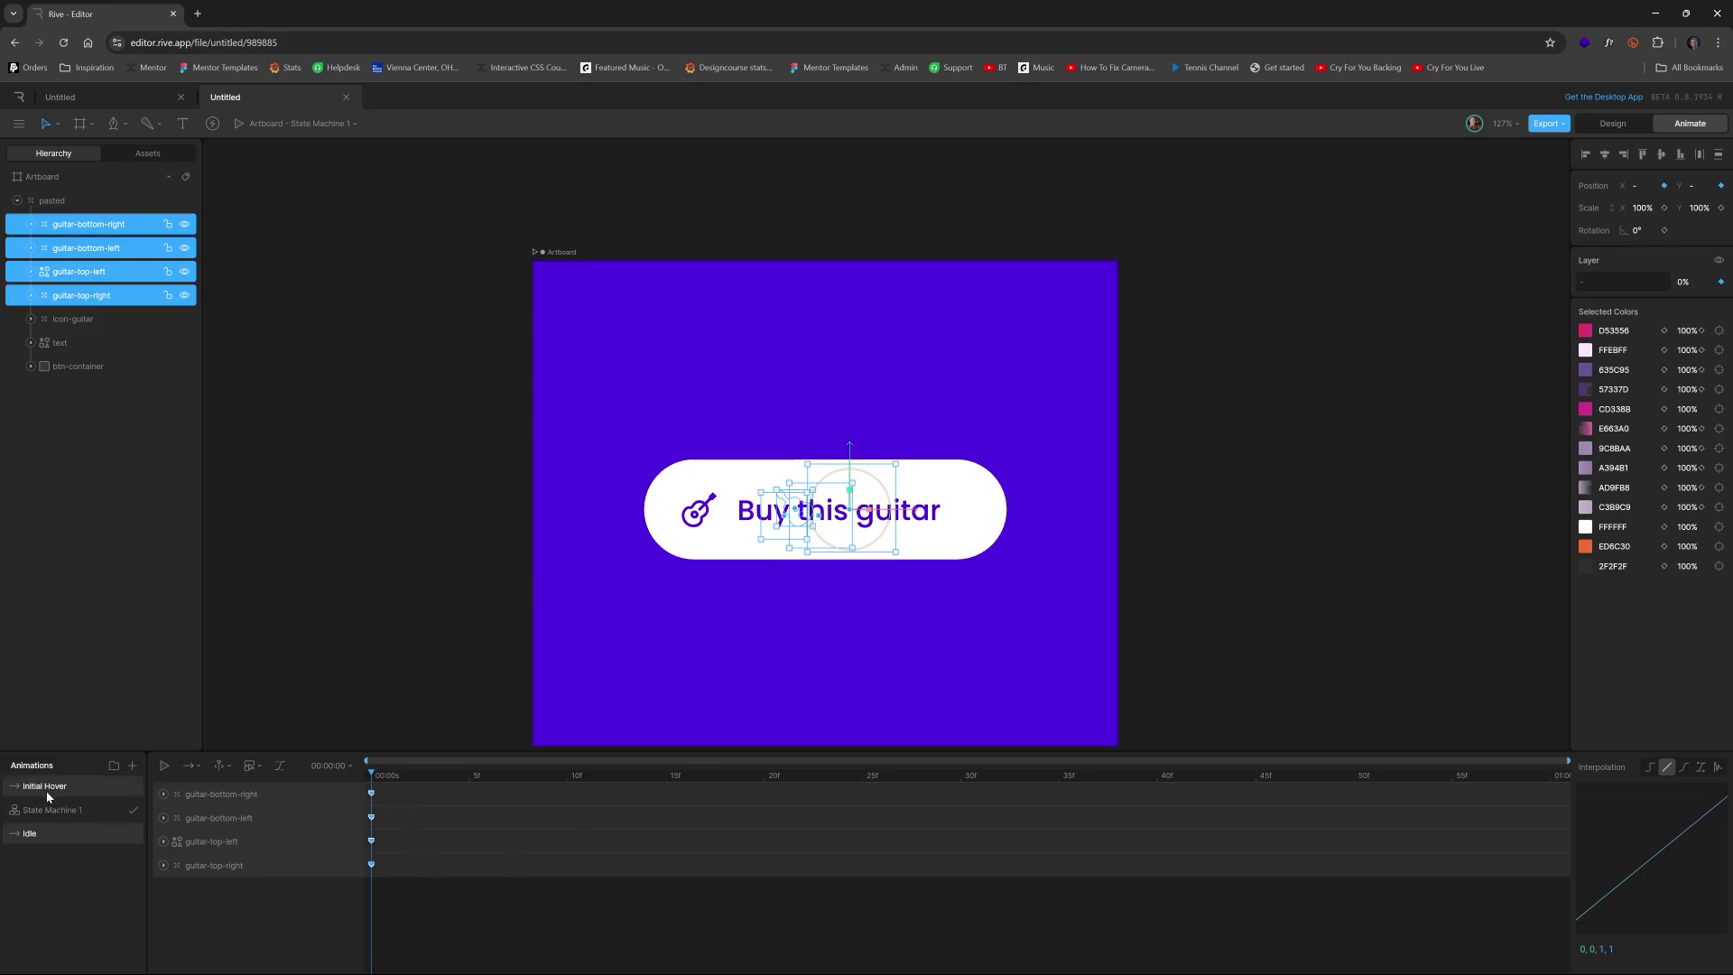
click(759, 402)
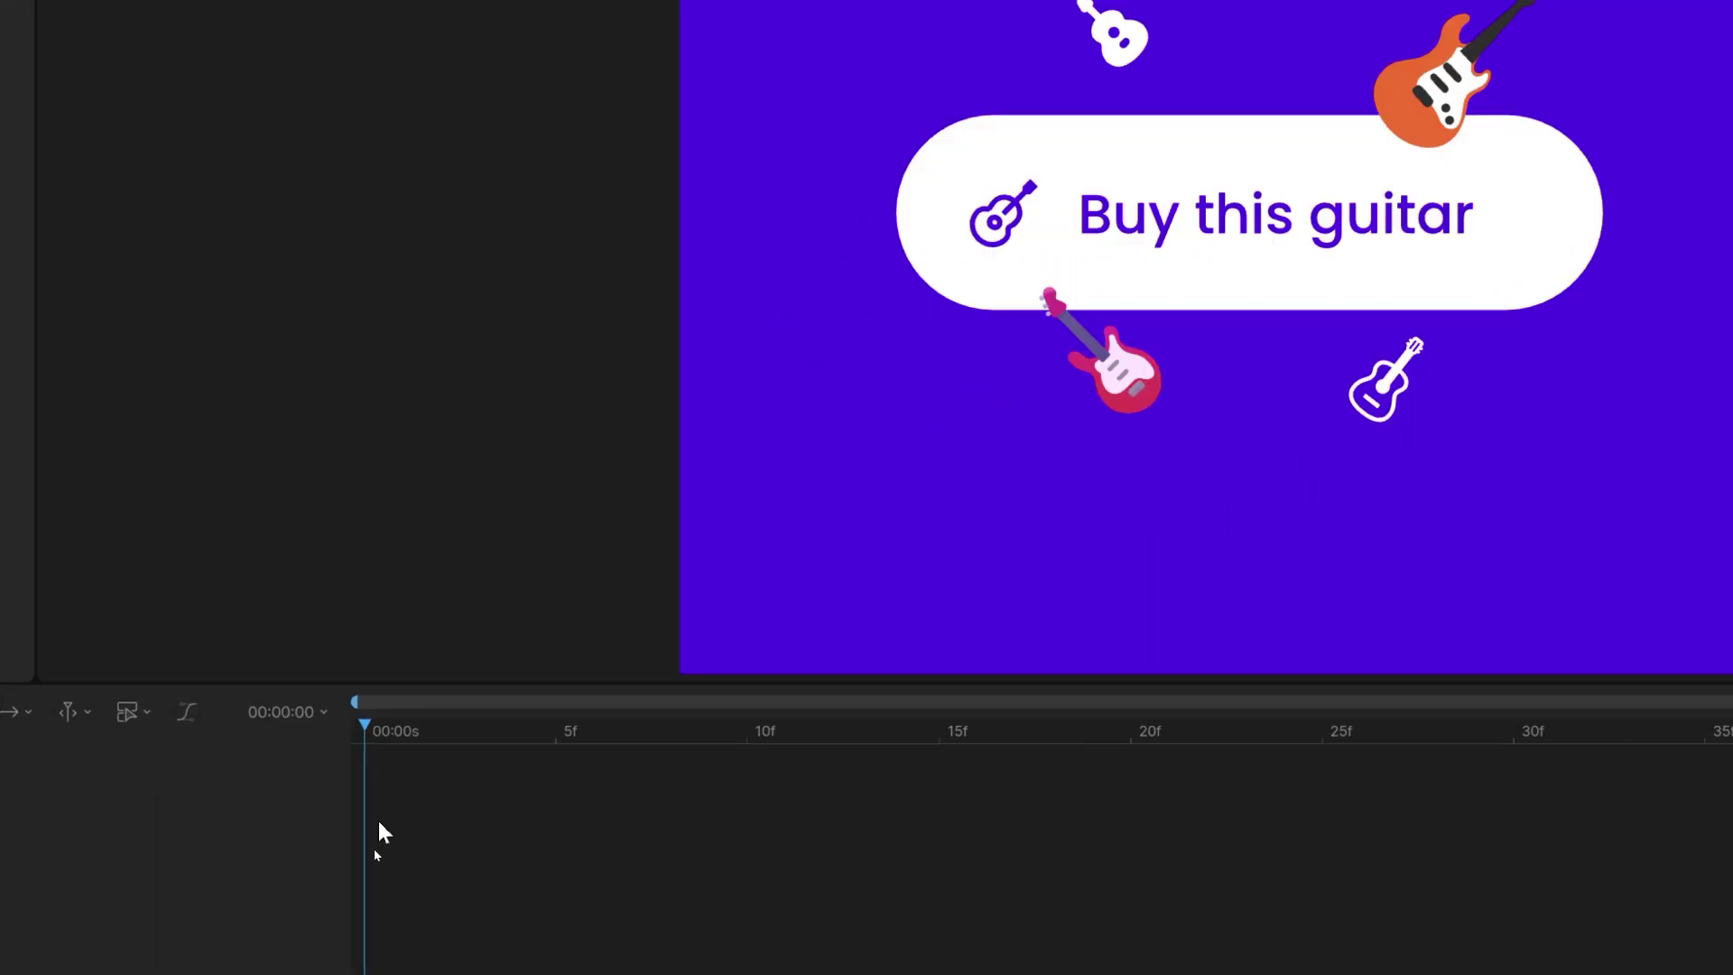
Step: Key frame-zero position and opacity for the top-left and top-right guitars in Initial Hover
double_click(756, 417)
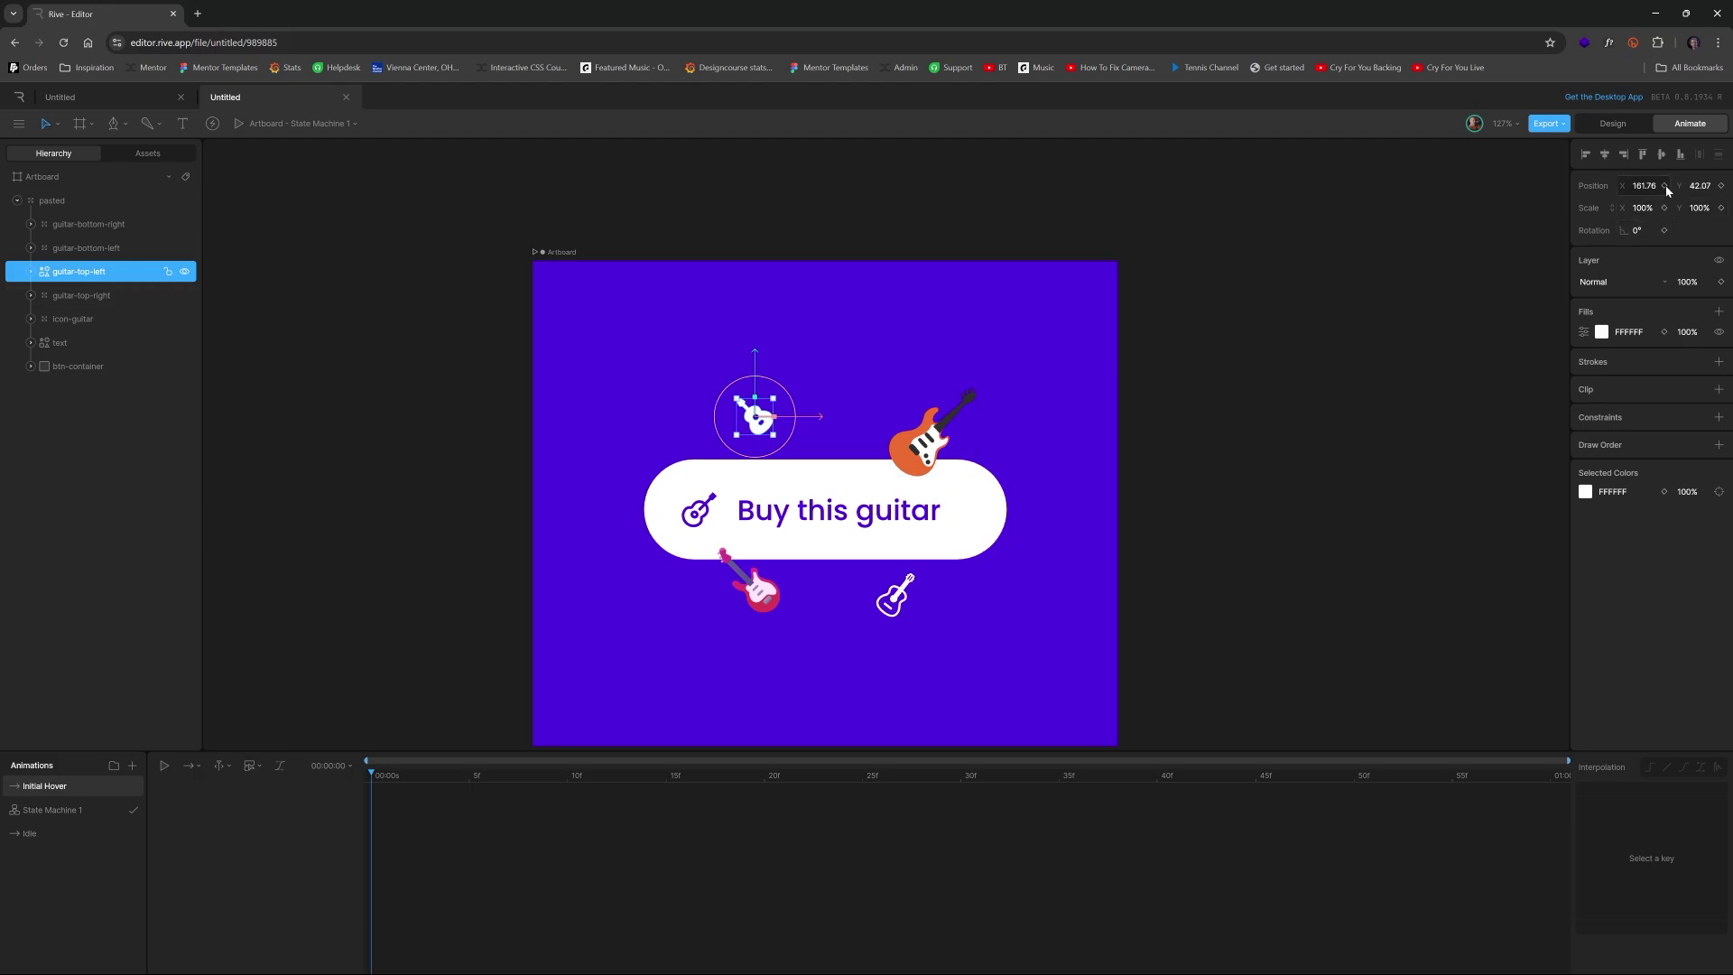
click(1665, 186)
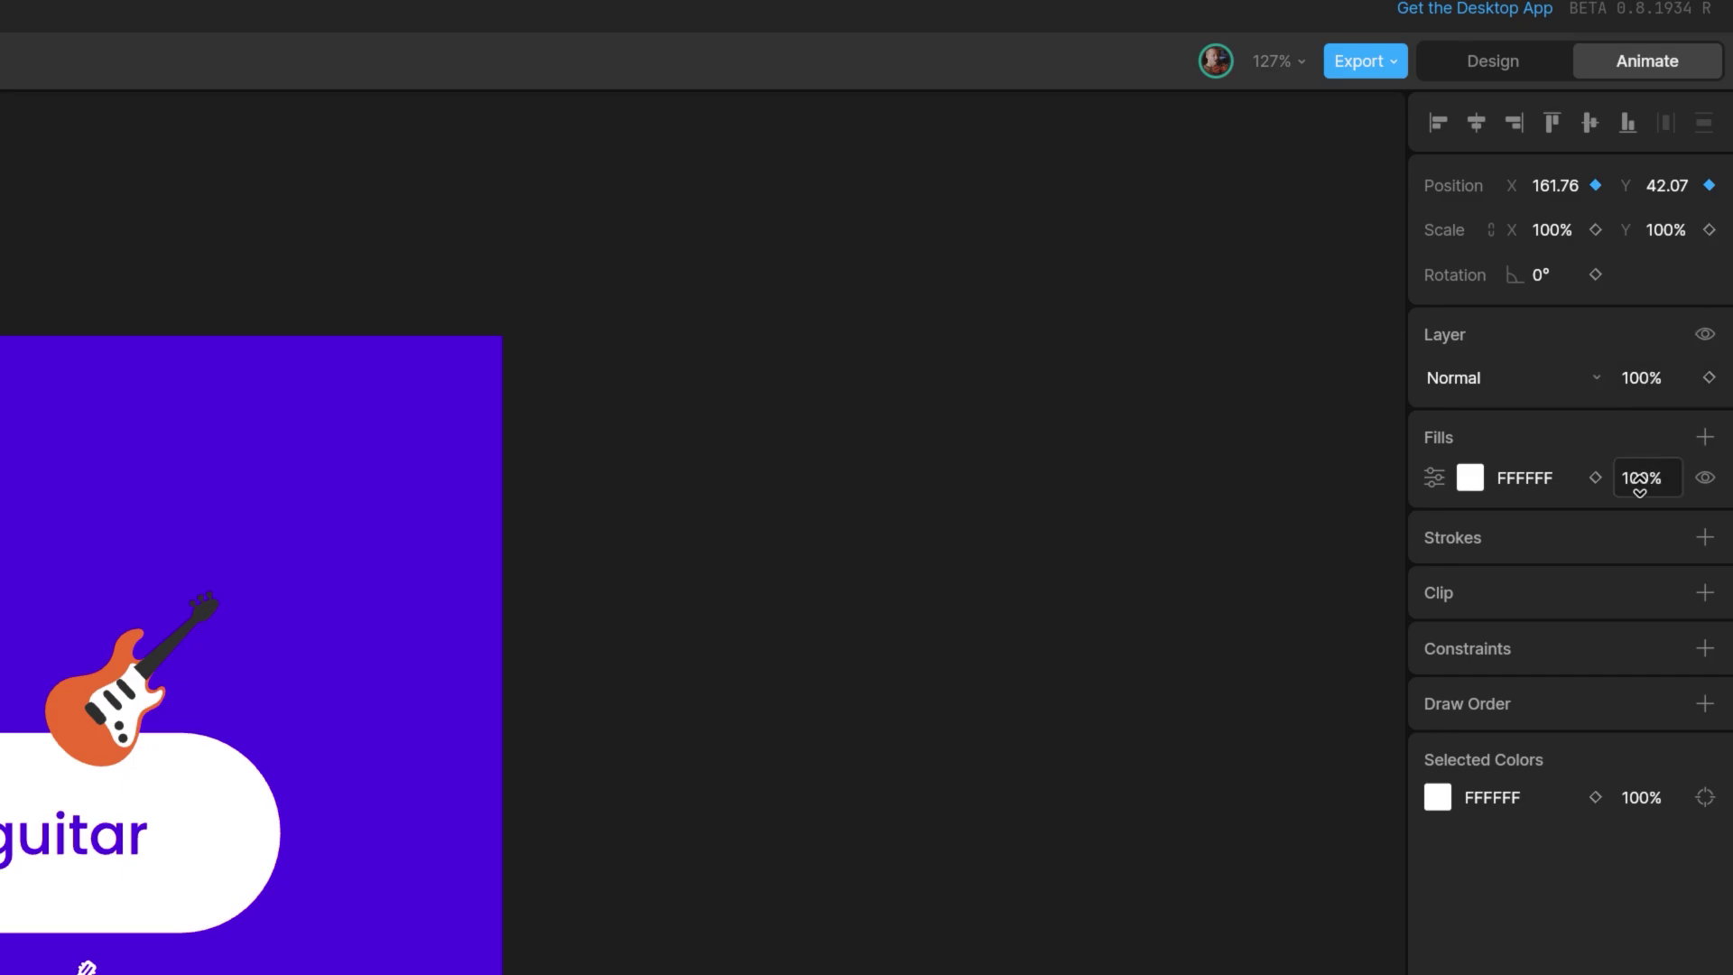
click(1709, 378)
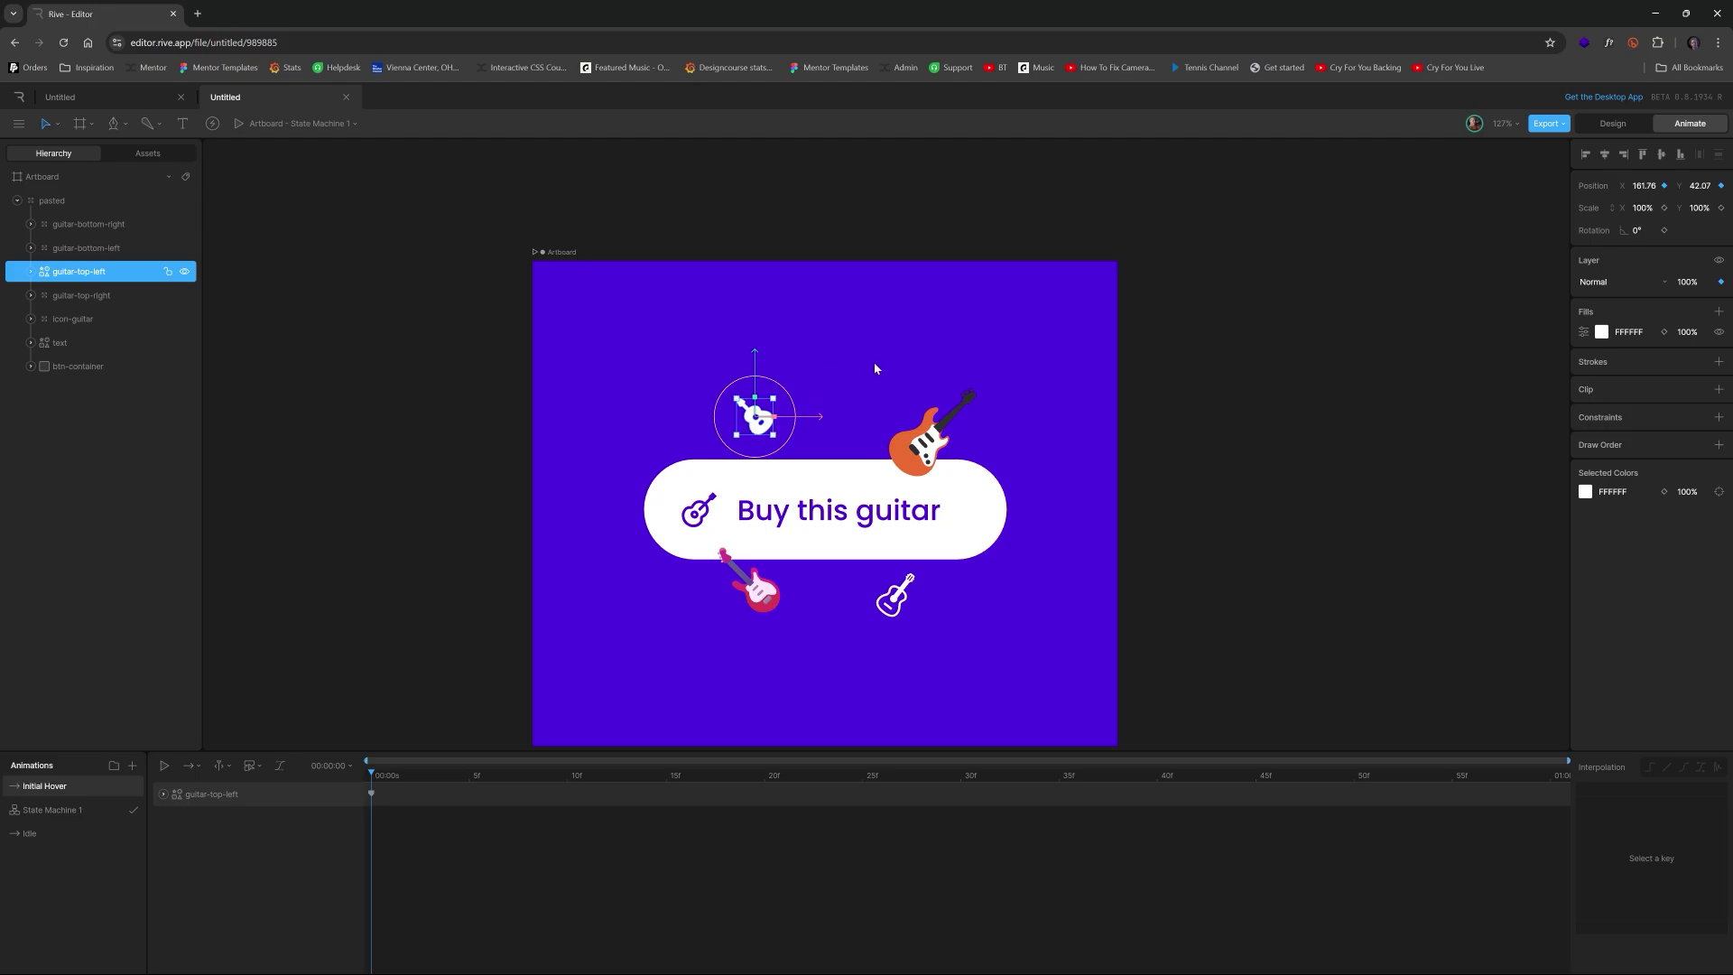
click(898, 397)
click(917, 429)
double_click(917, 429)
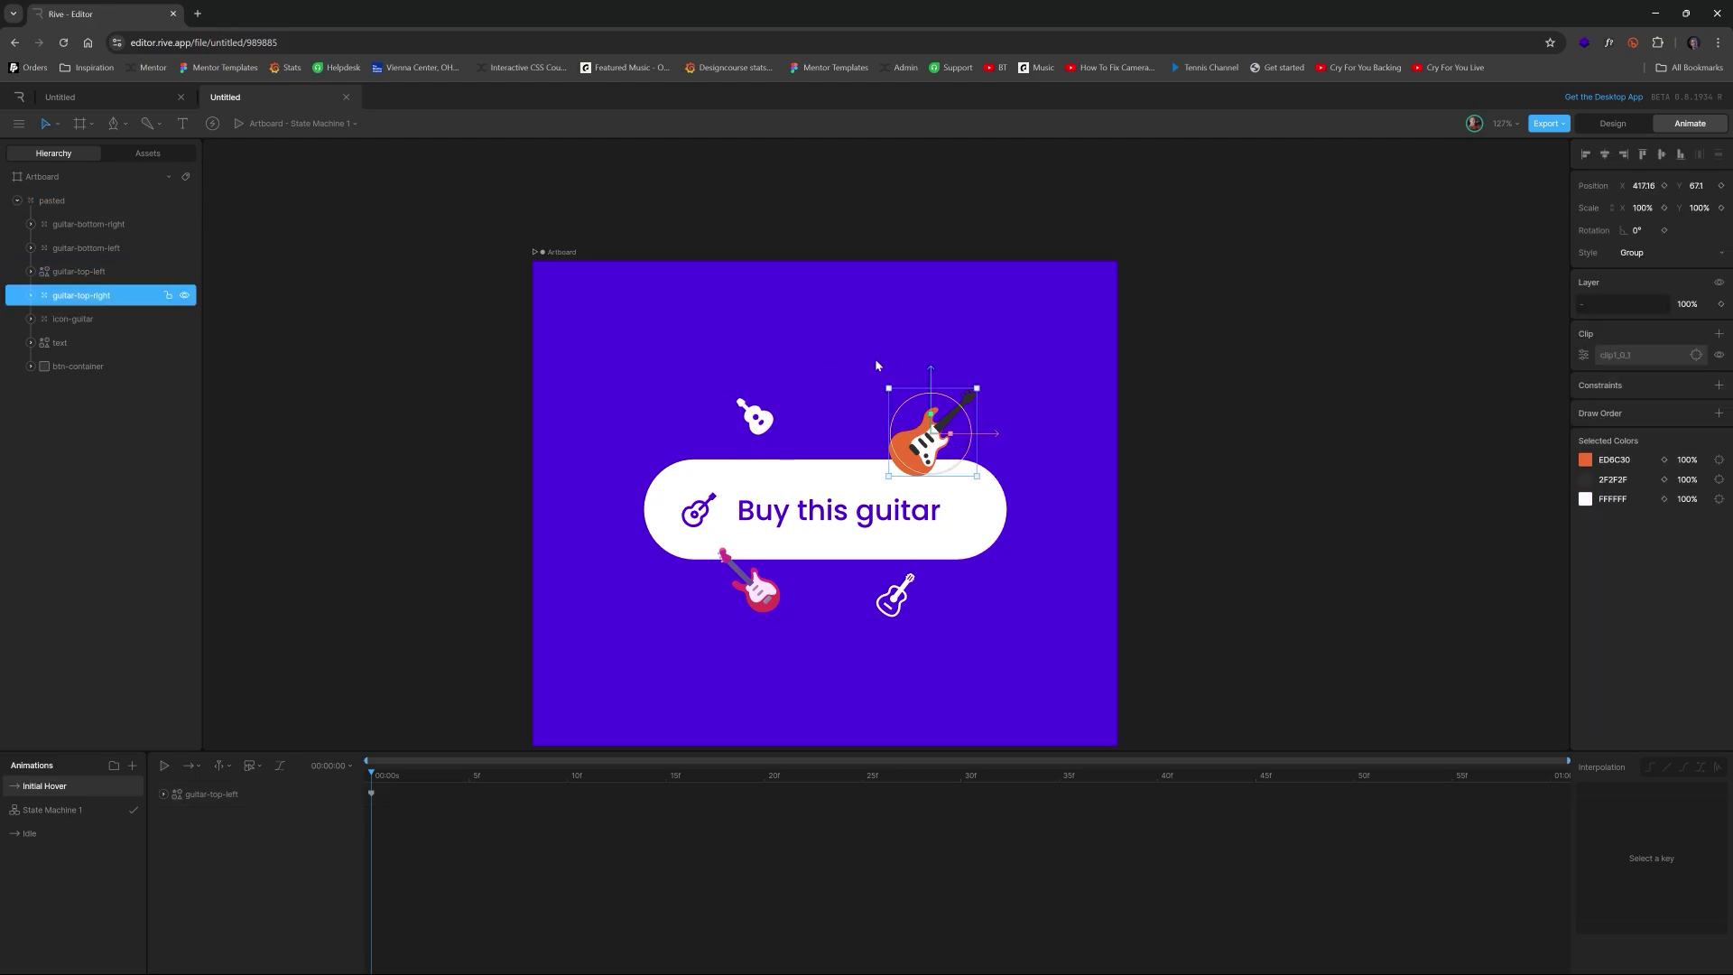
click(1666, 187)
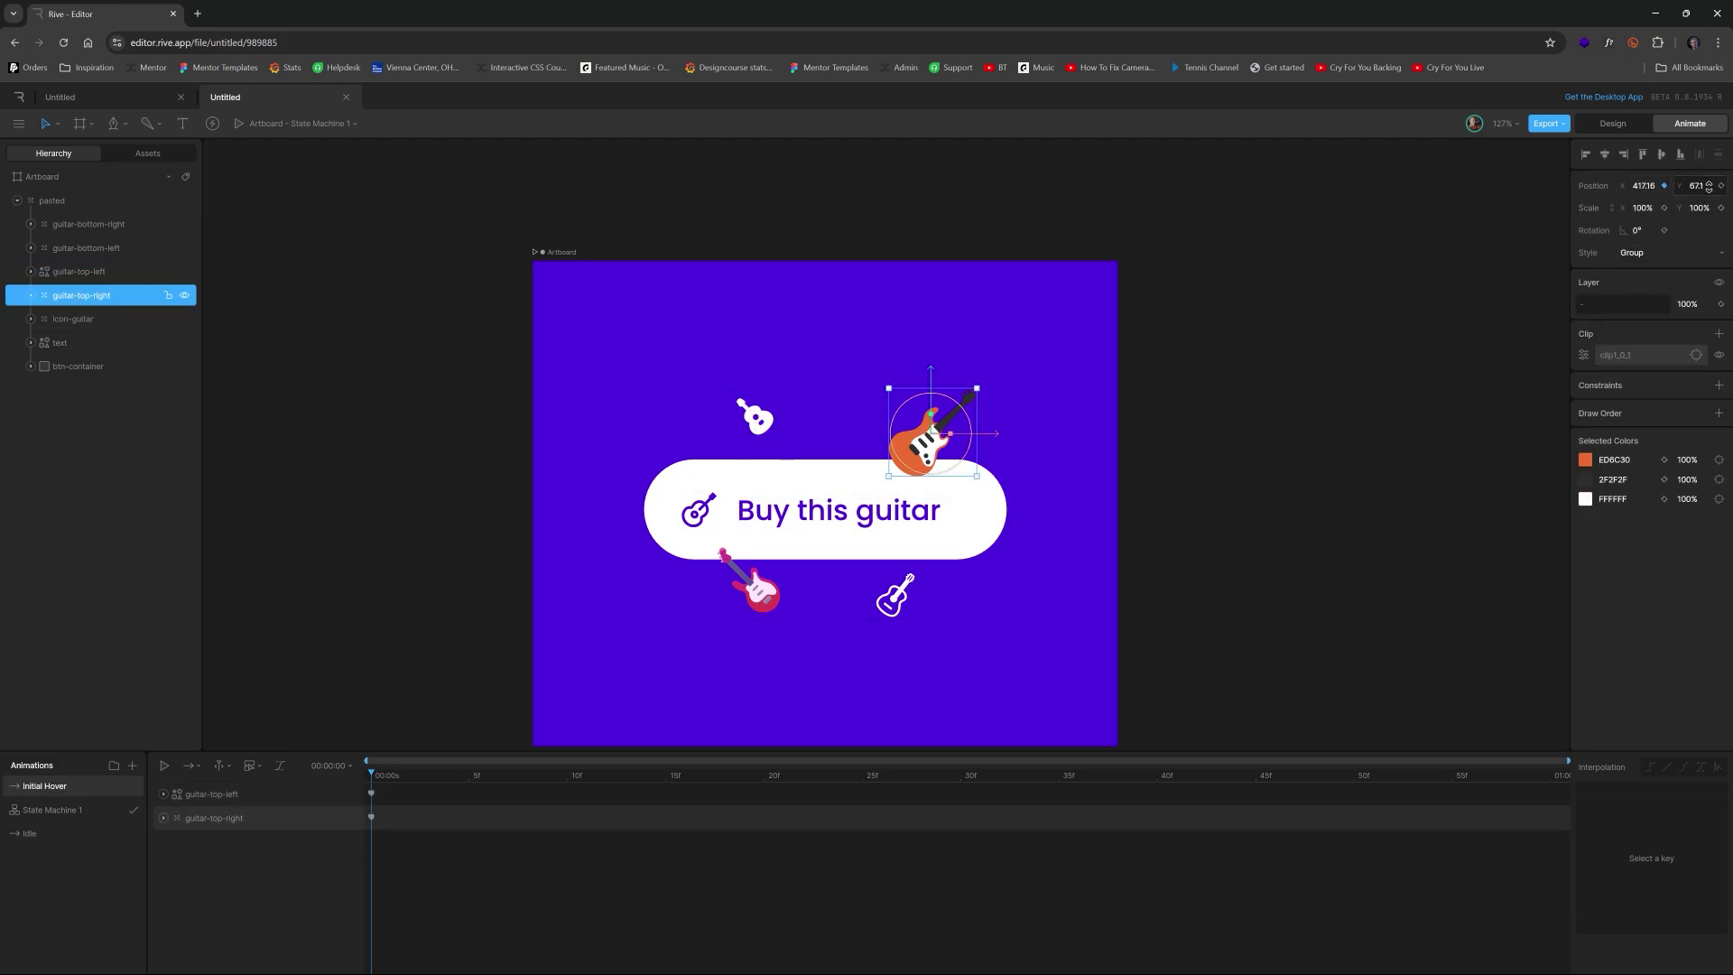
click(1722, 304)
Step: Key the bottom-left guitar's position and the bottom-right guitar's position and opacity at frame 0
click(758, 585)
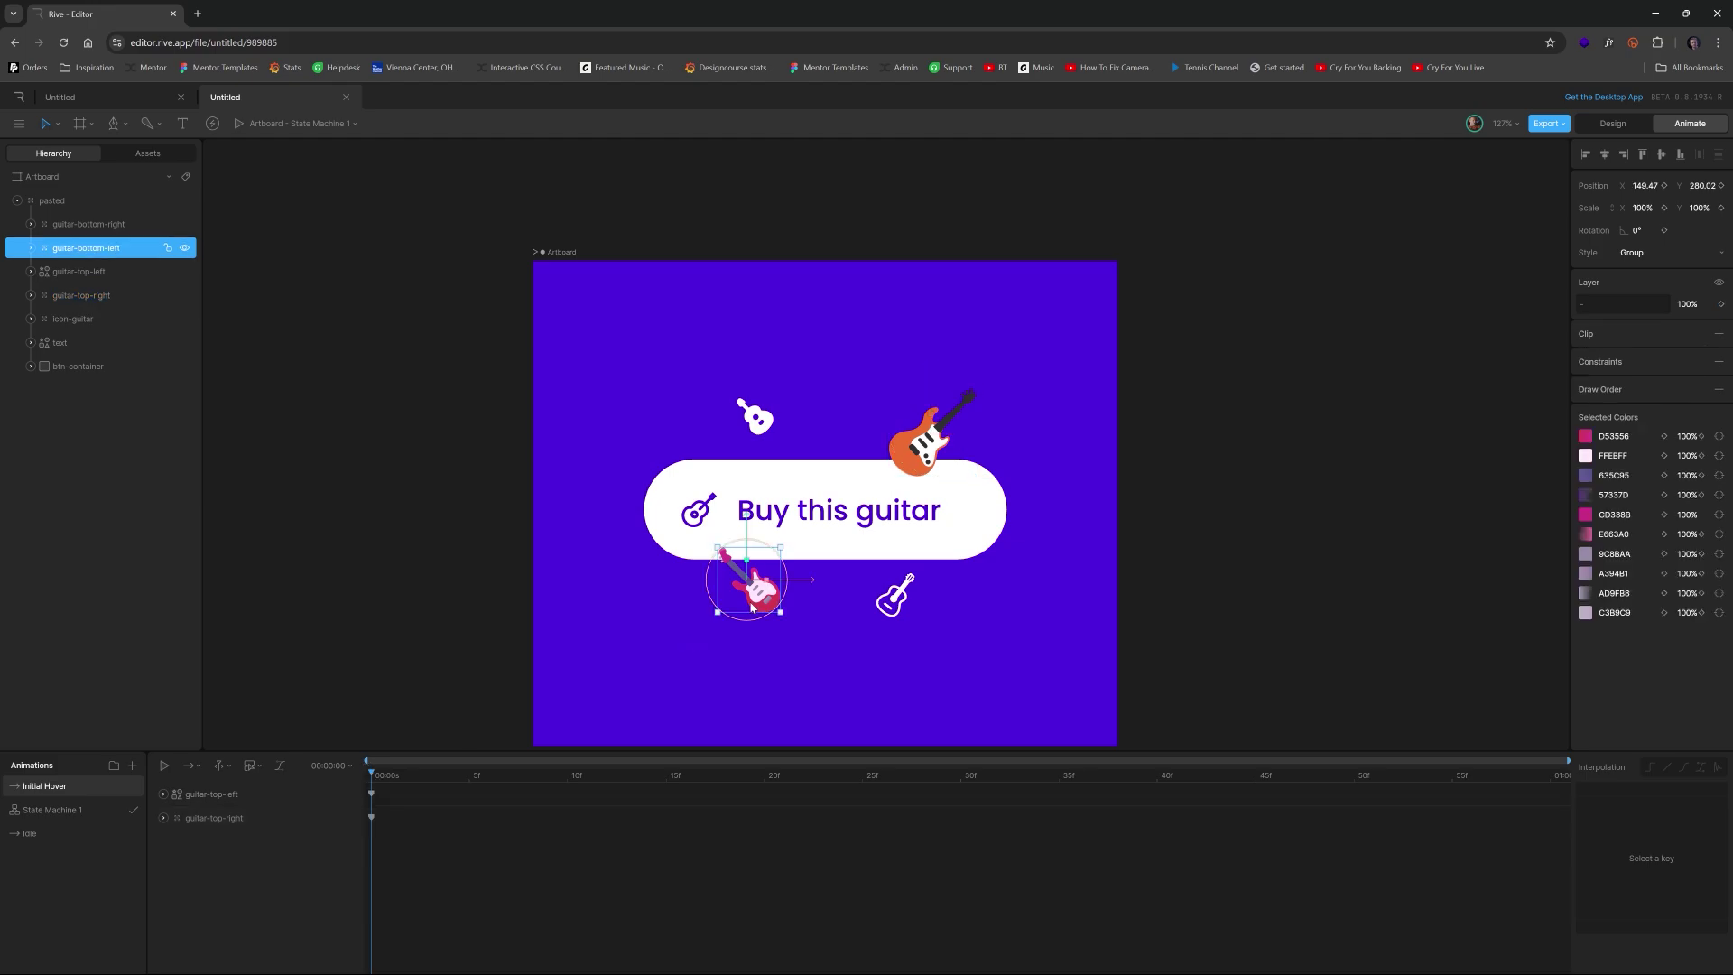
click(1721, 185)
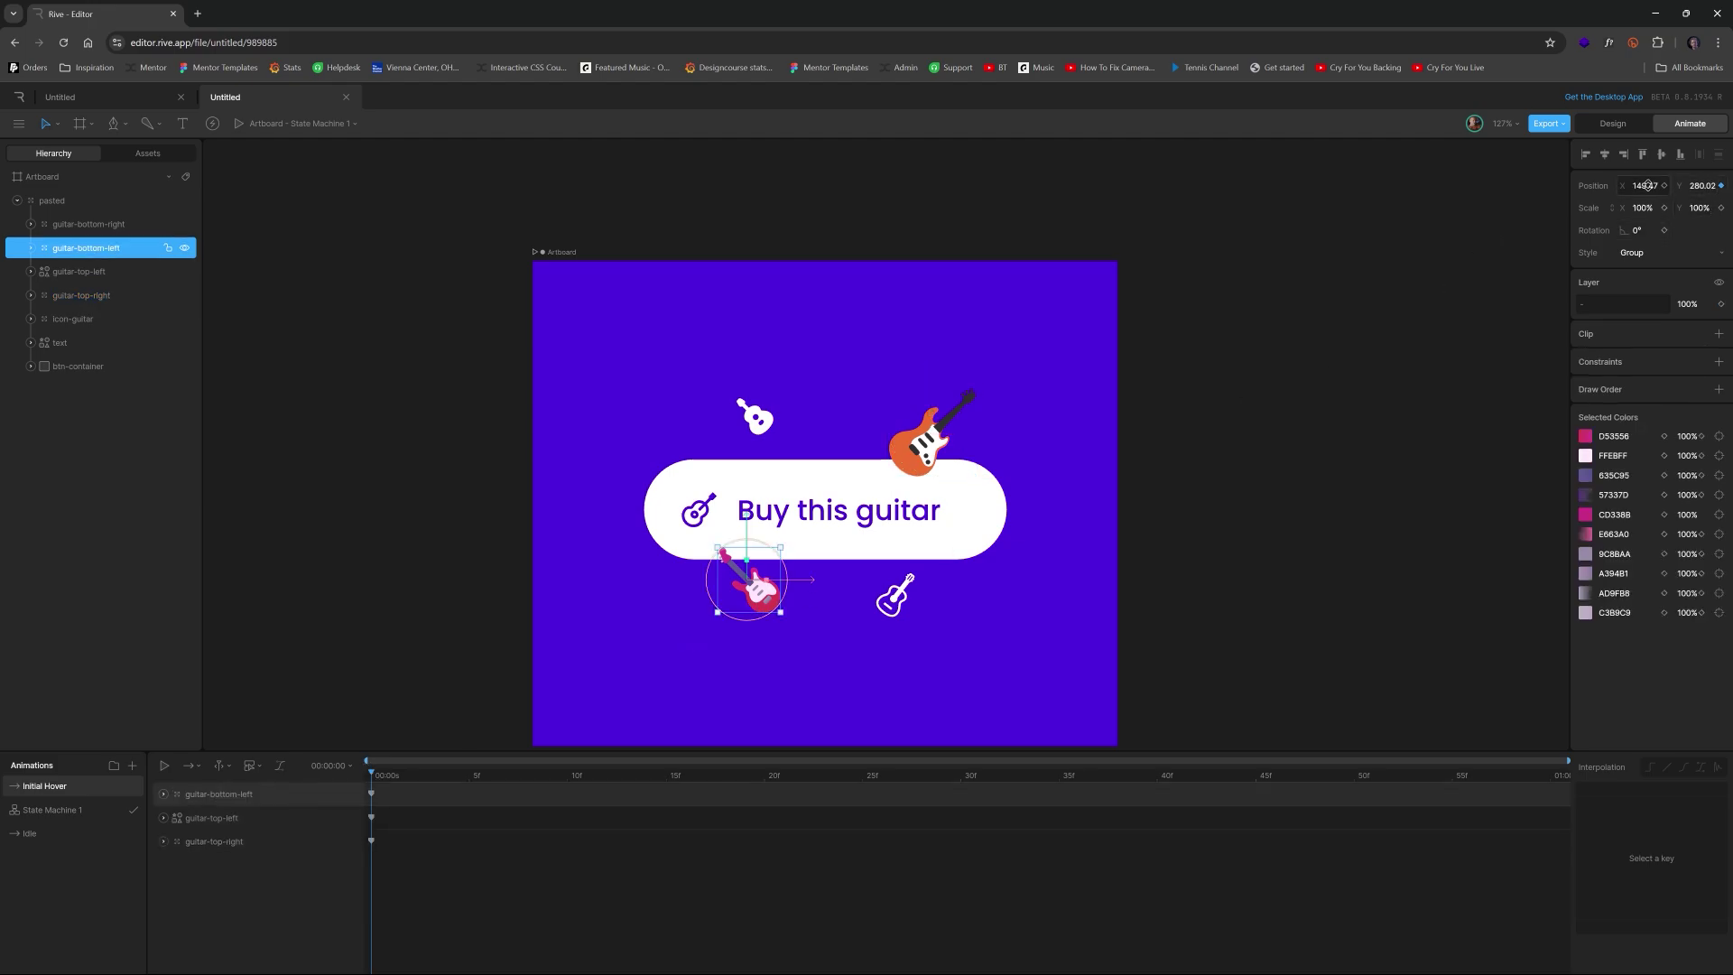
click(1664, 185)
click(895, 596)
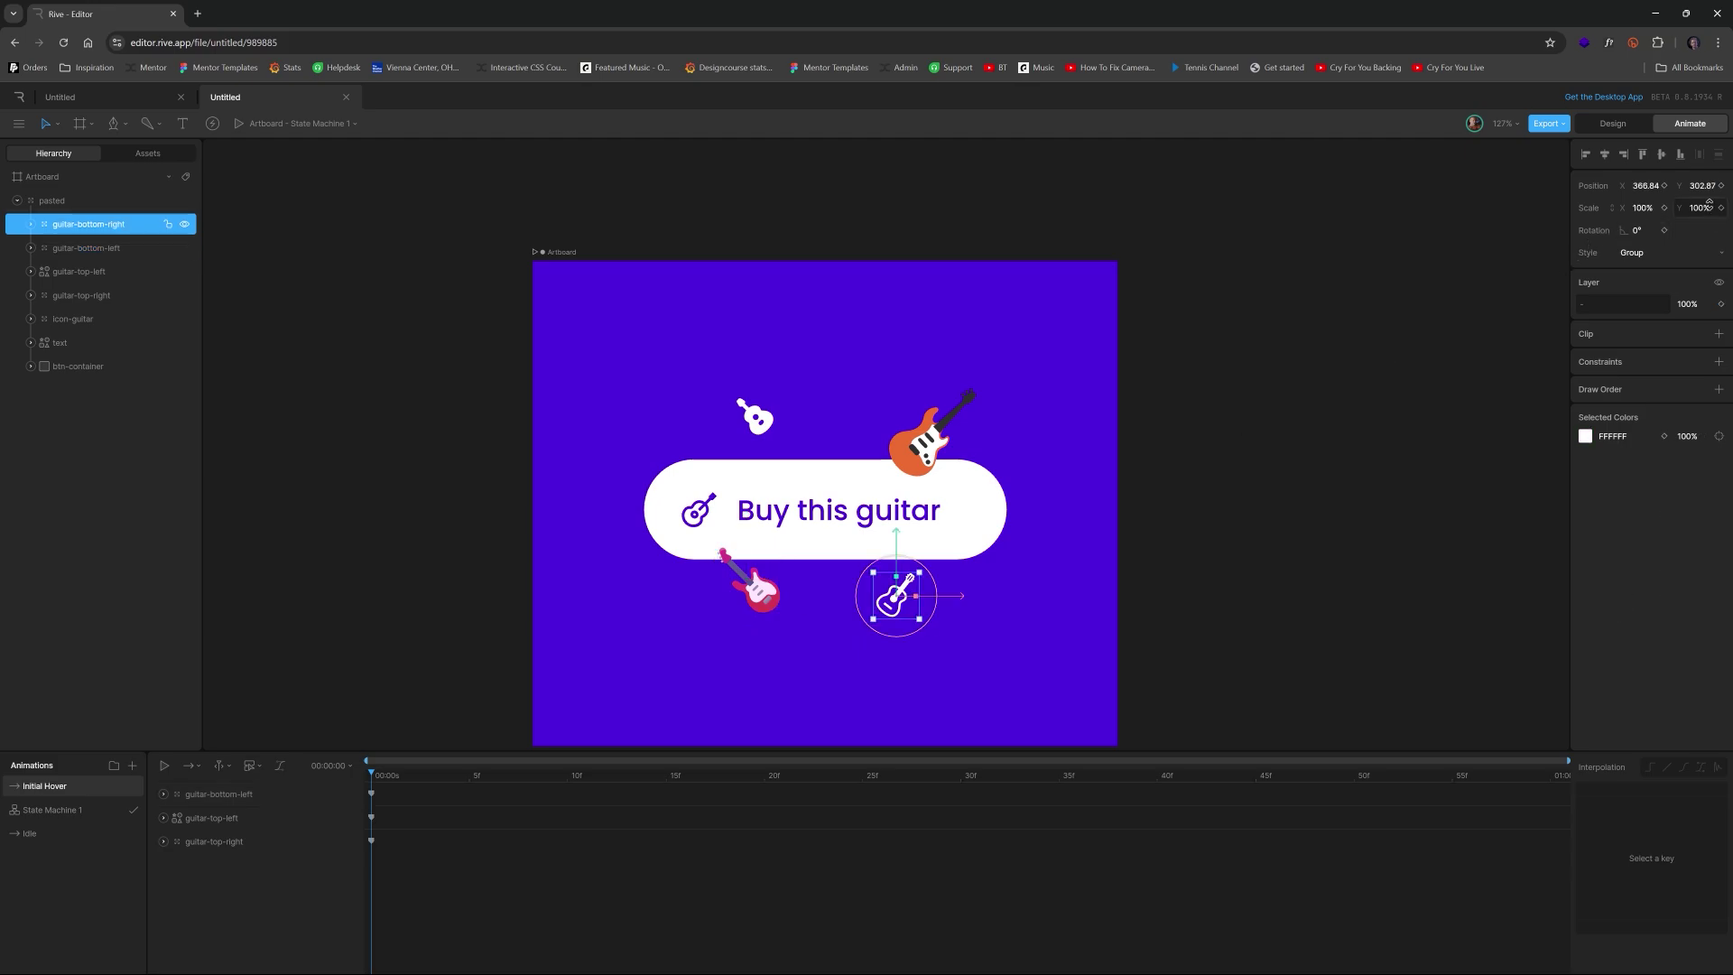
click(1664, 185)
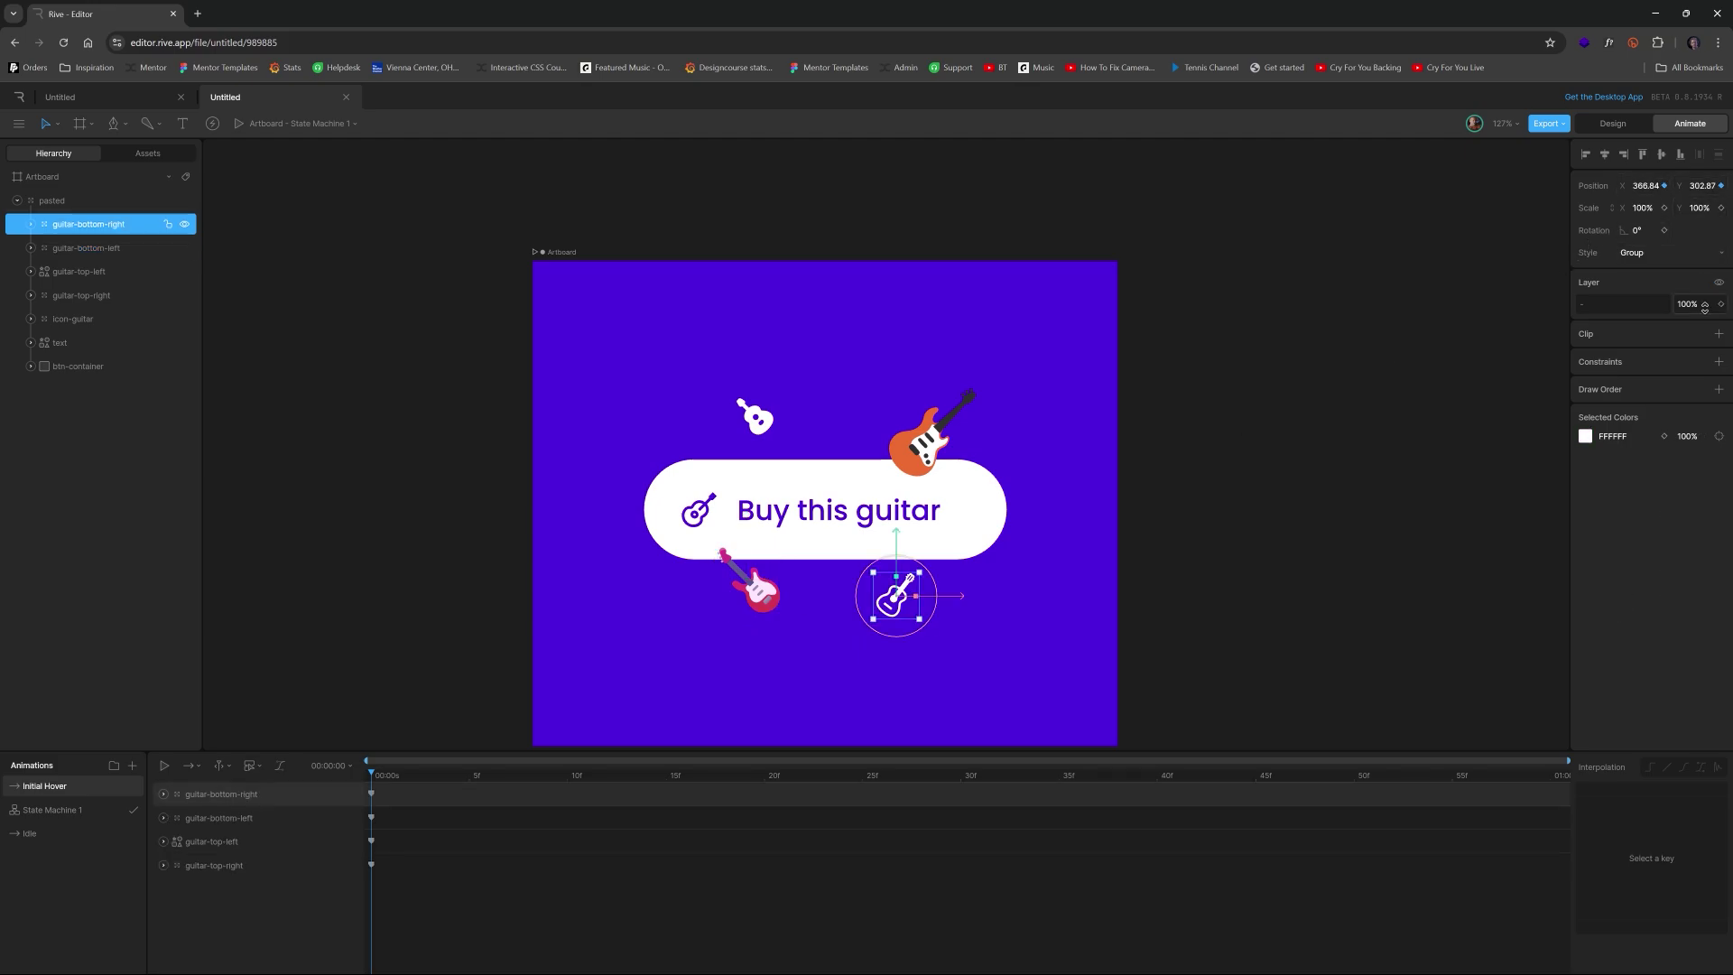
click(1721, 306)
Step: Switch between Idle and Initial Hover to compare the guitar poses
click(43, 835)
click(49, 793)
click(36, 834)
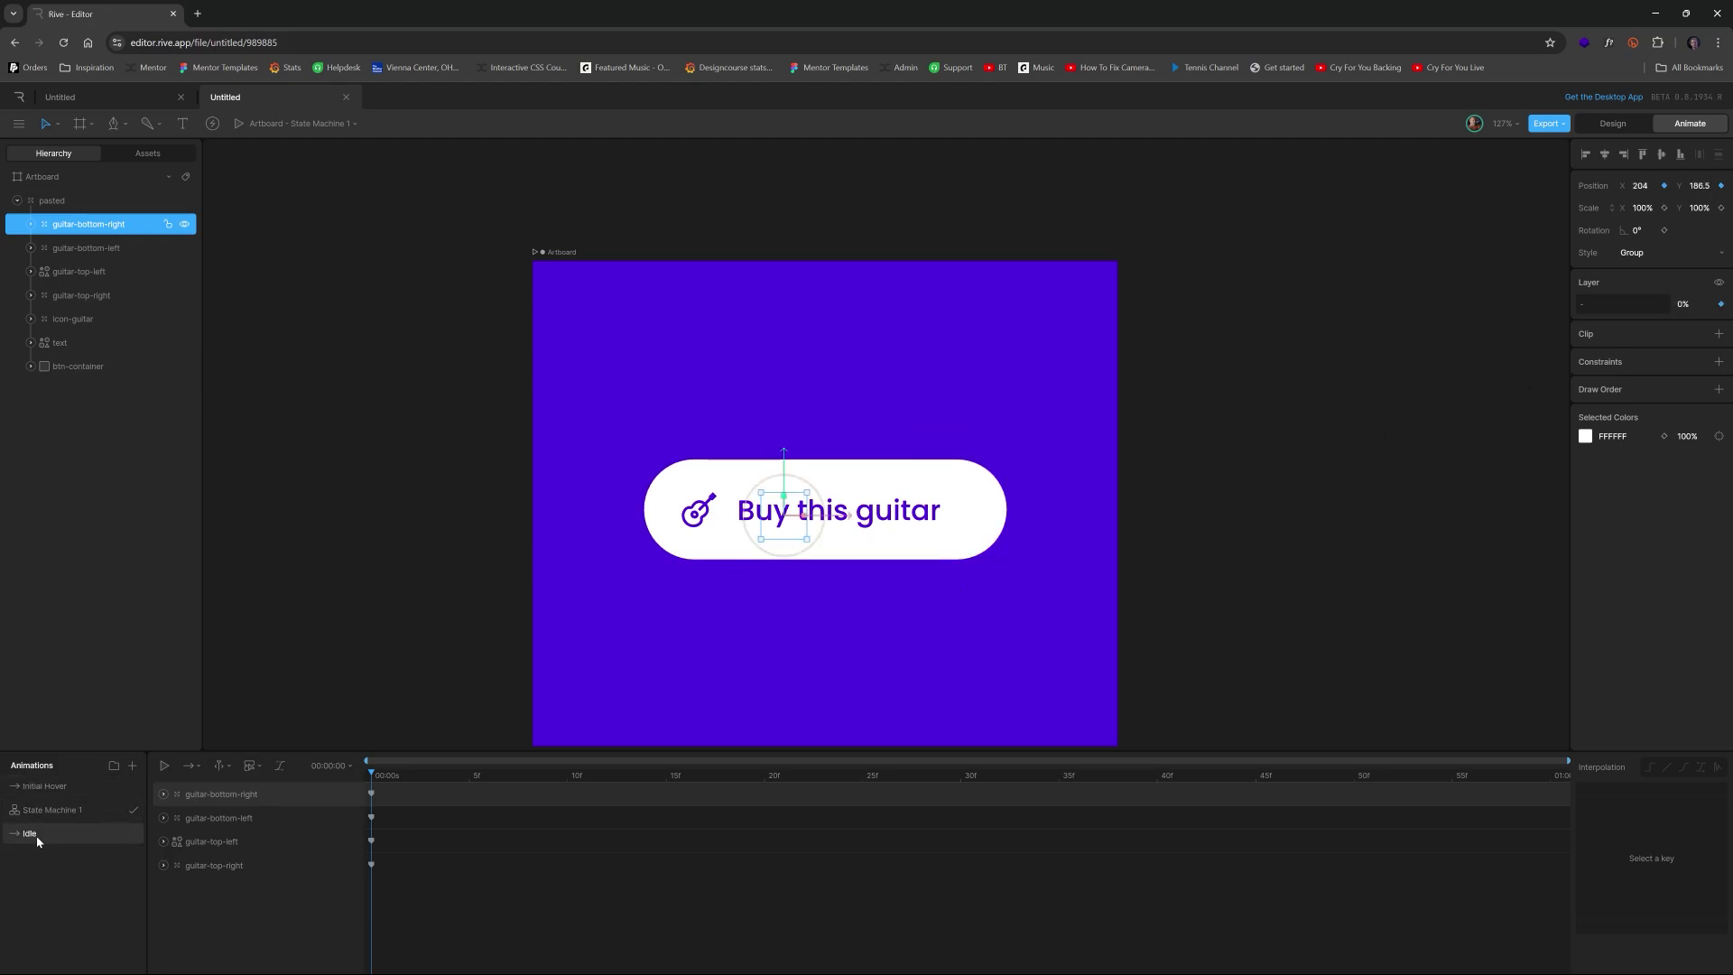
click(40, 789)
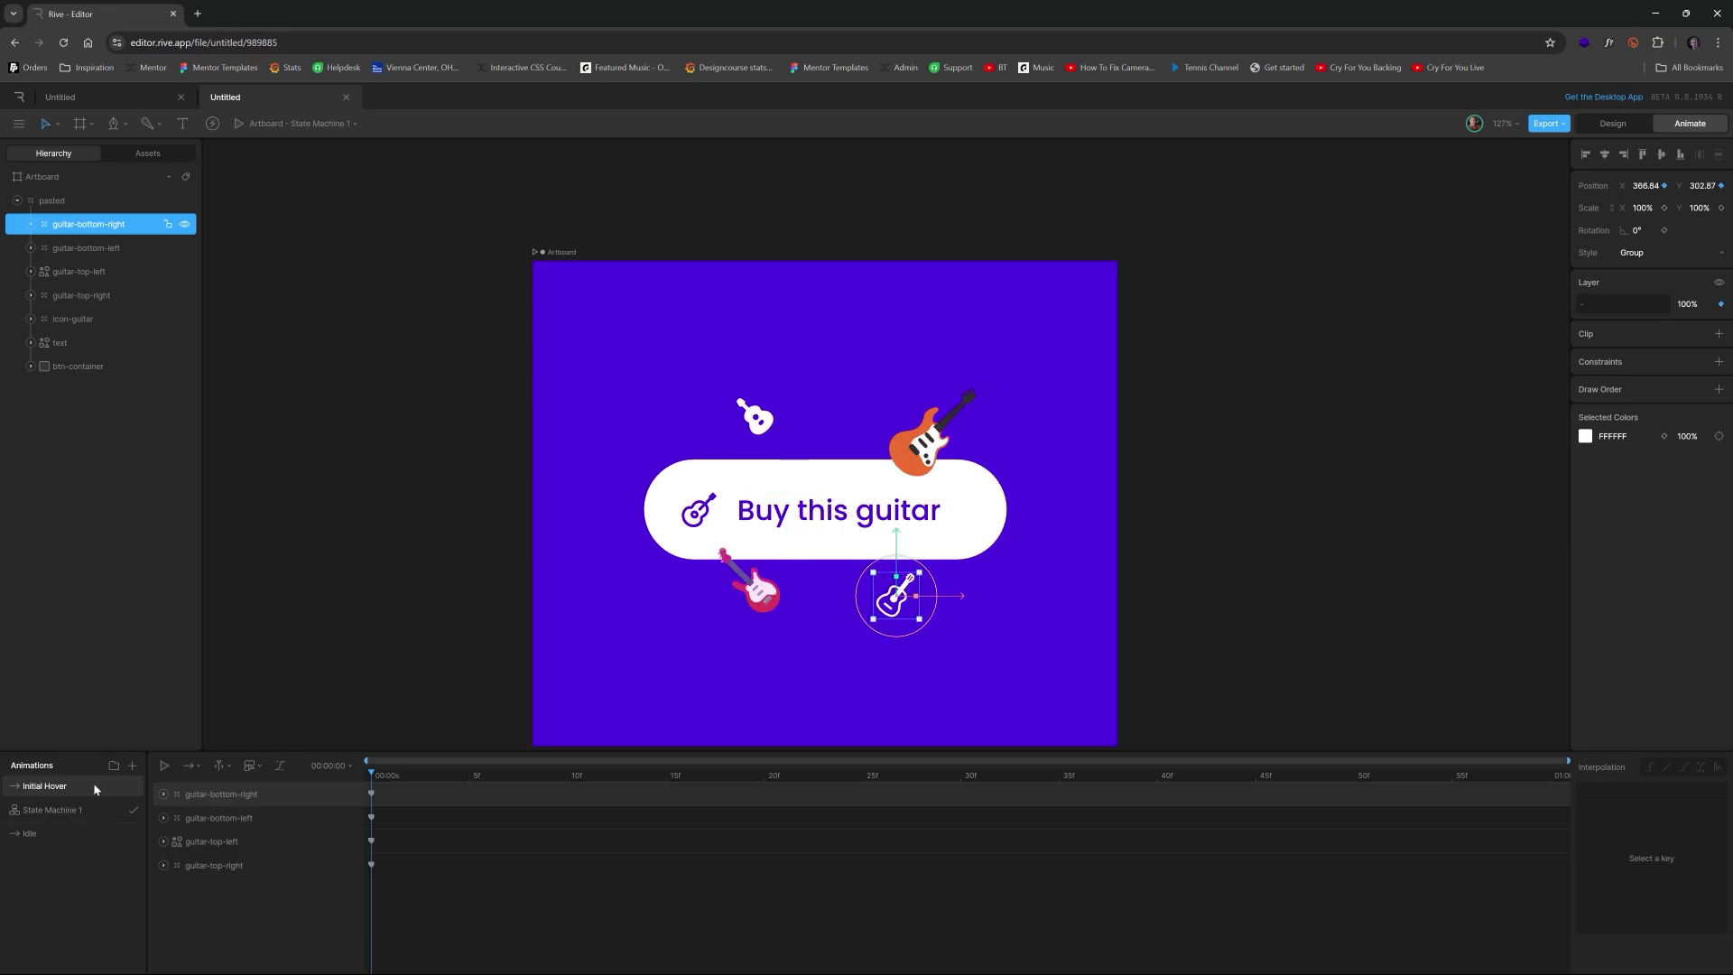
Step: Add a timeline animation named 'Active Hover' and set its playback to Loop
click(132, 766)
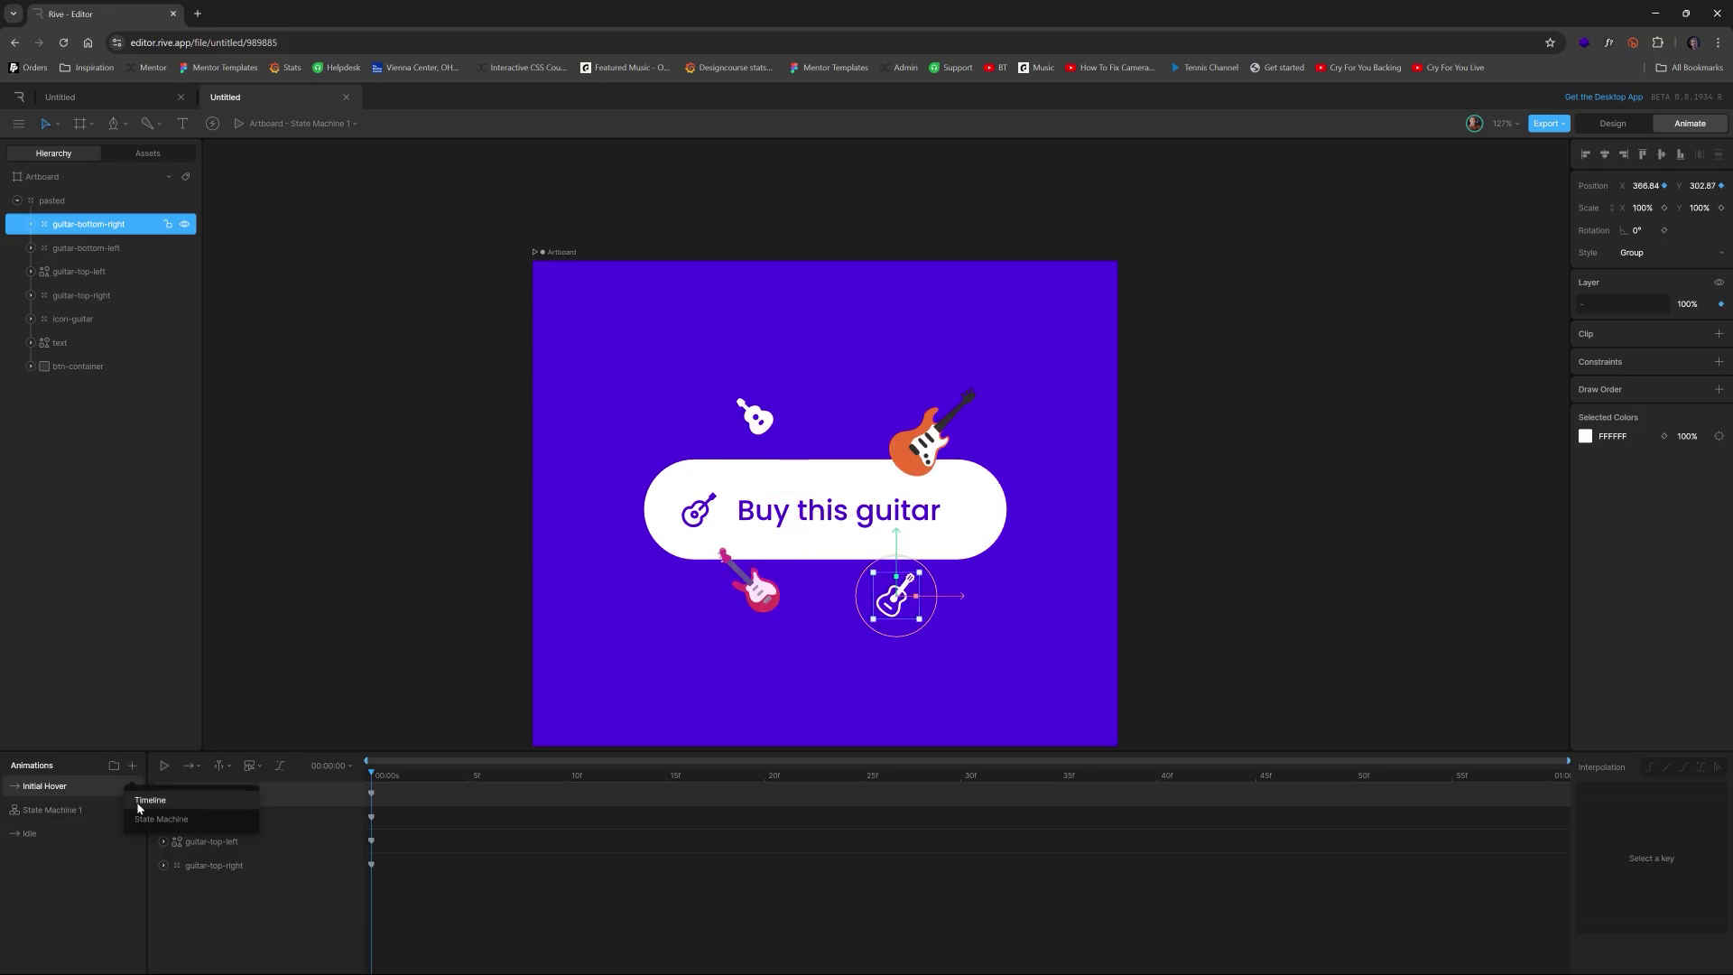
click(149, 803)
double_click(52, 788)
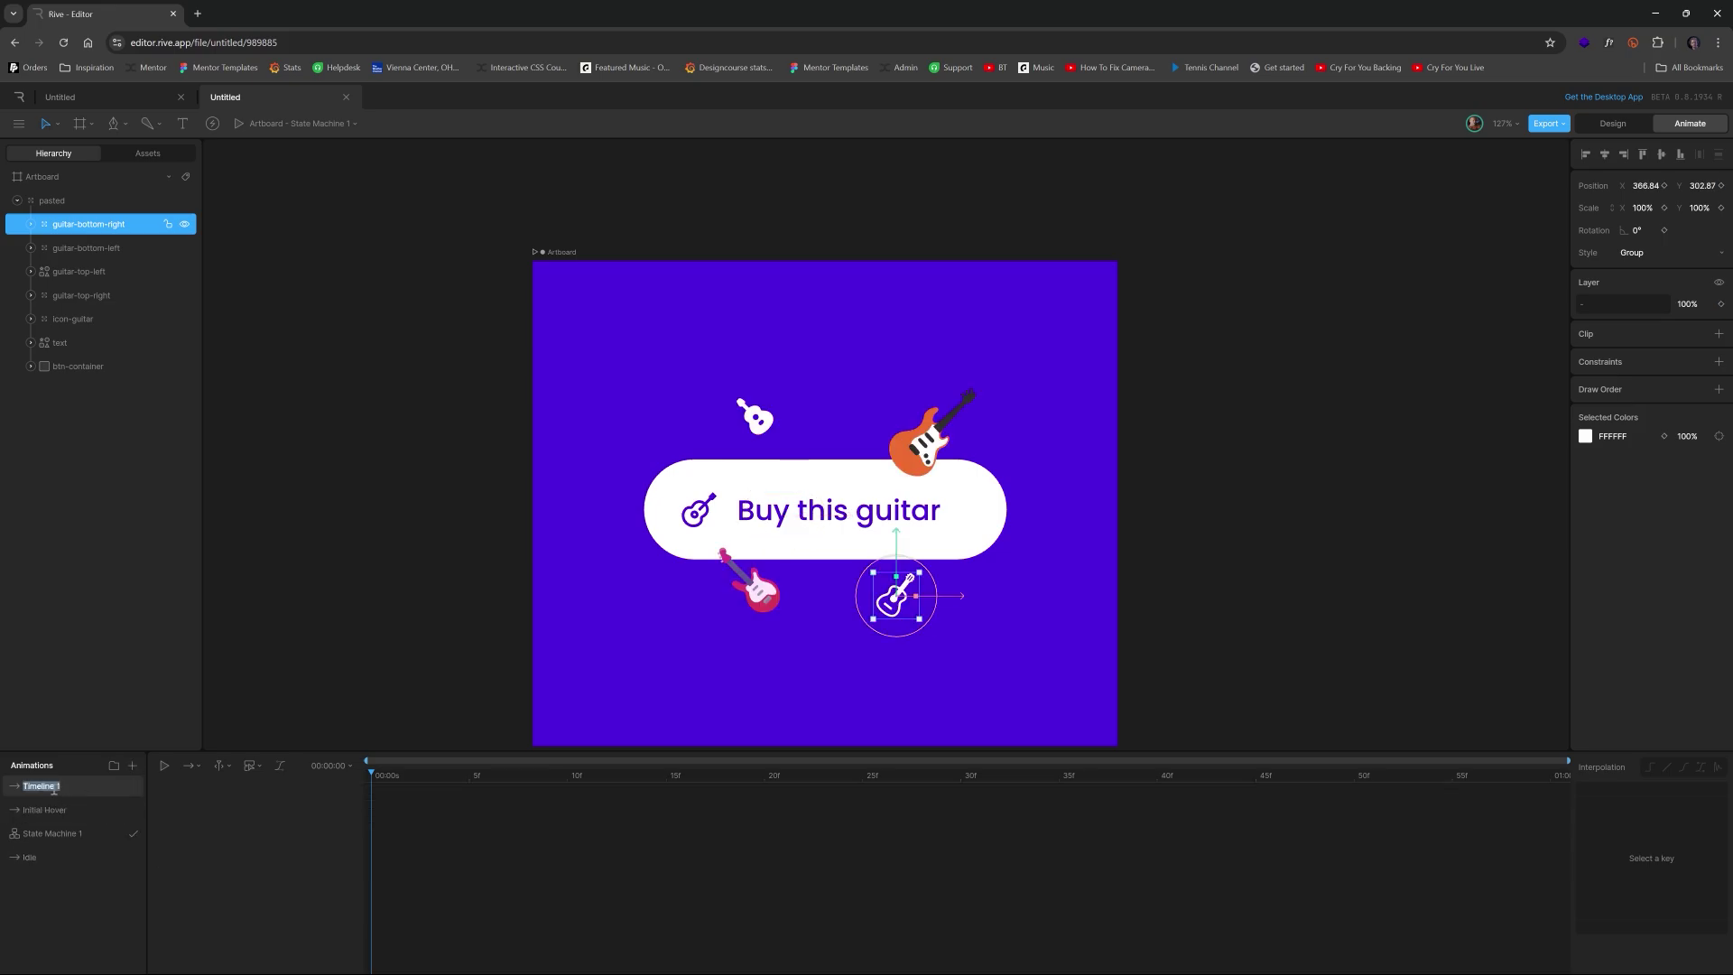
text(Active Hover)
key(Return)
click(191, 766)
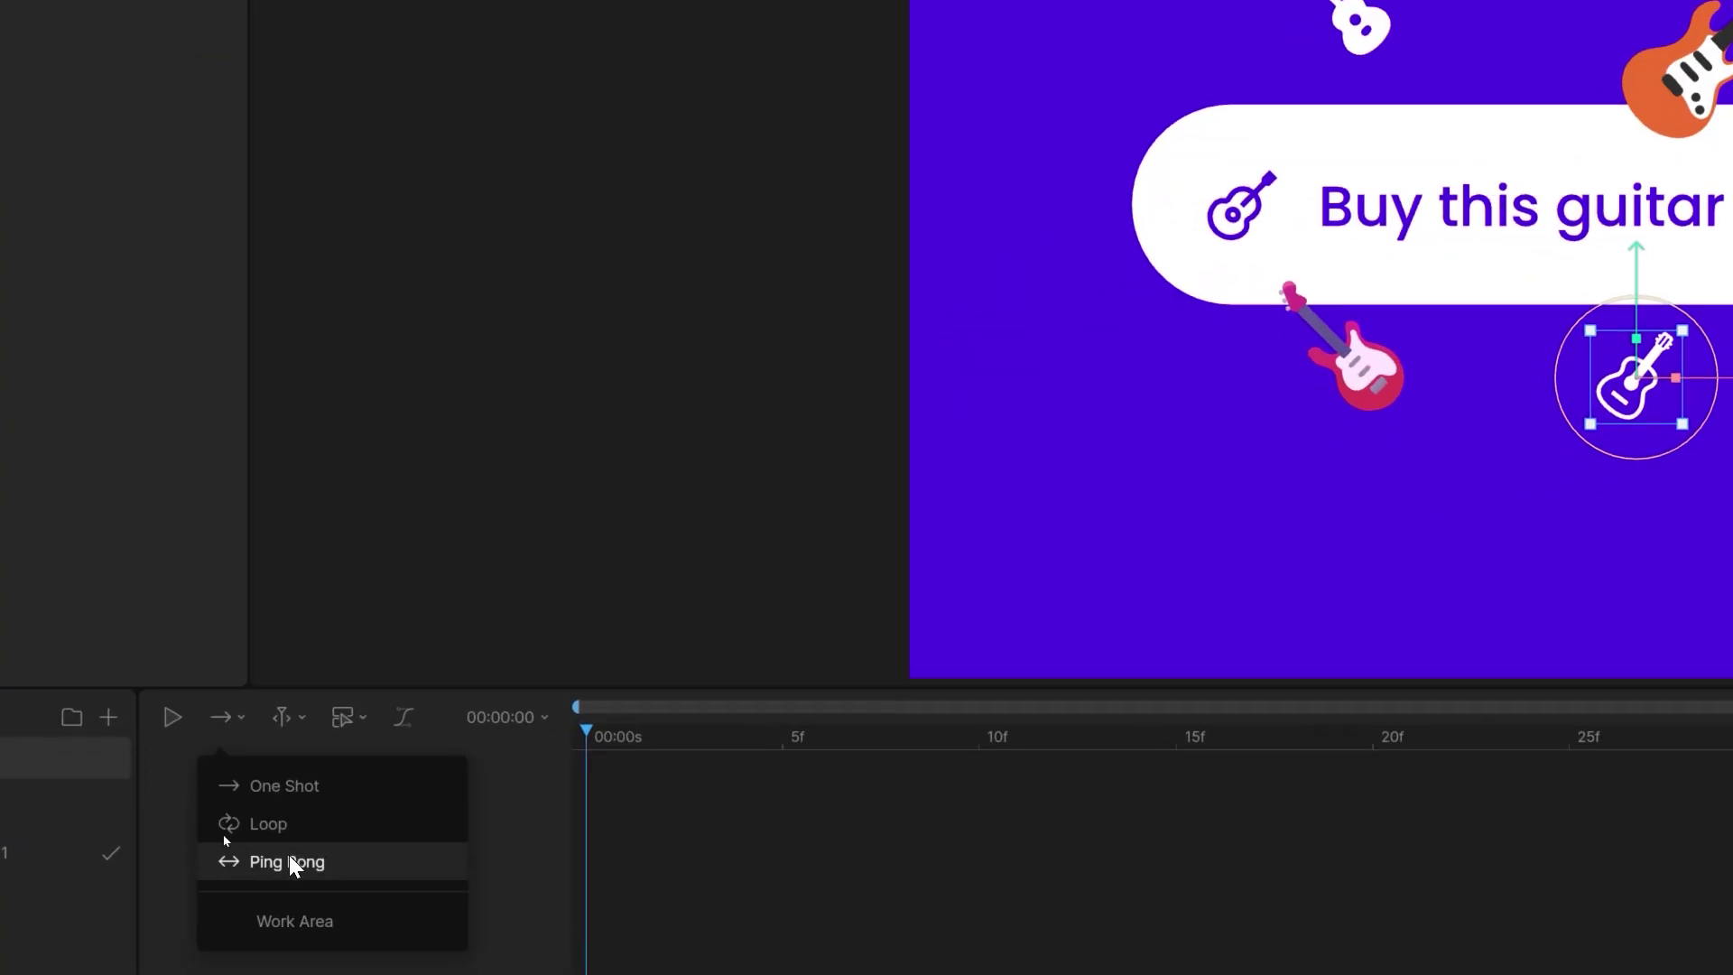
click(288, 864)
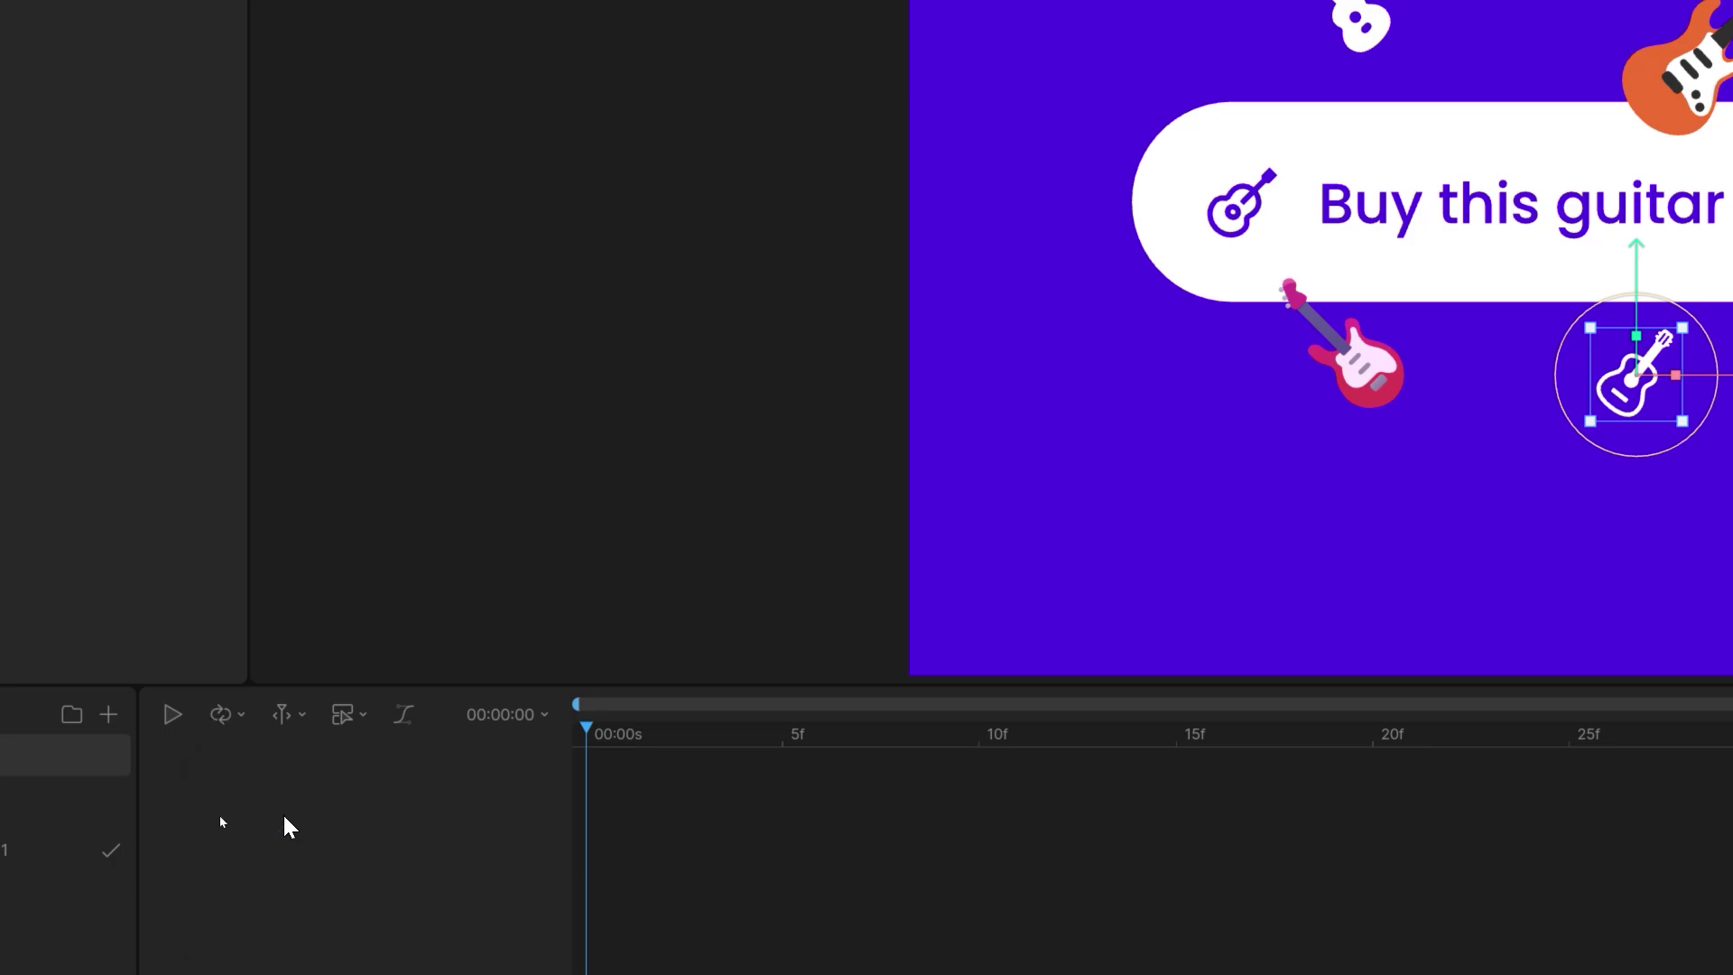
click(226, 717)
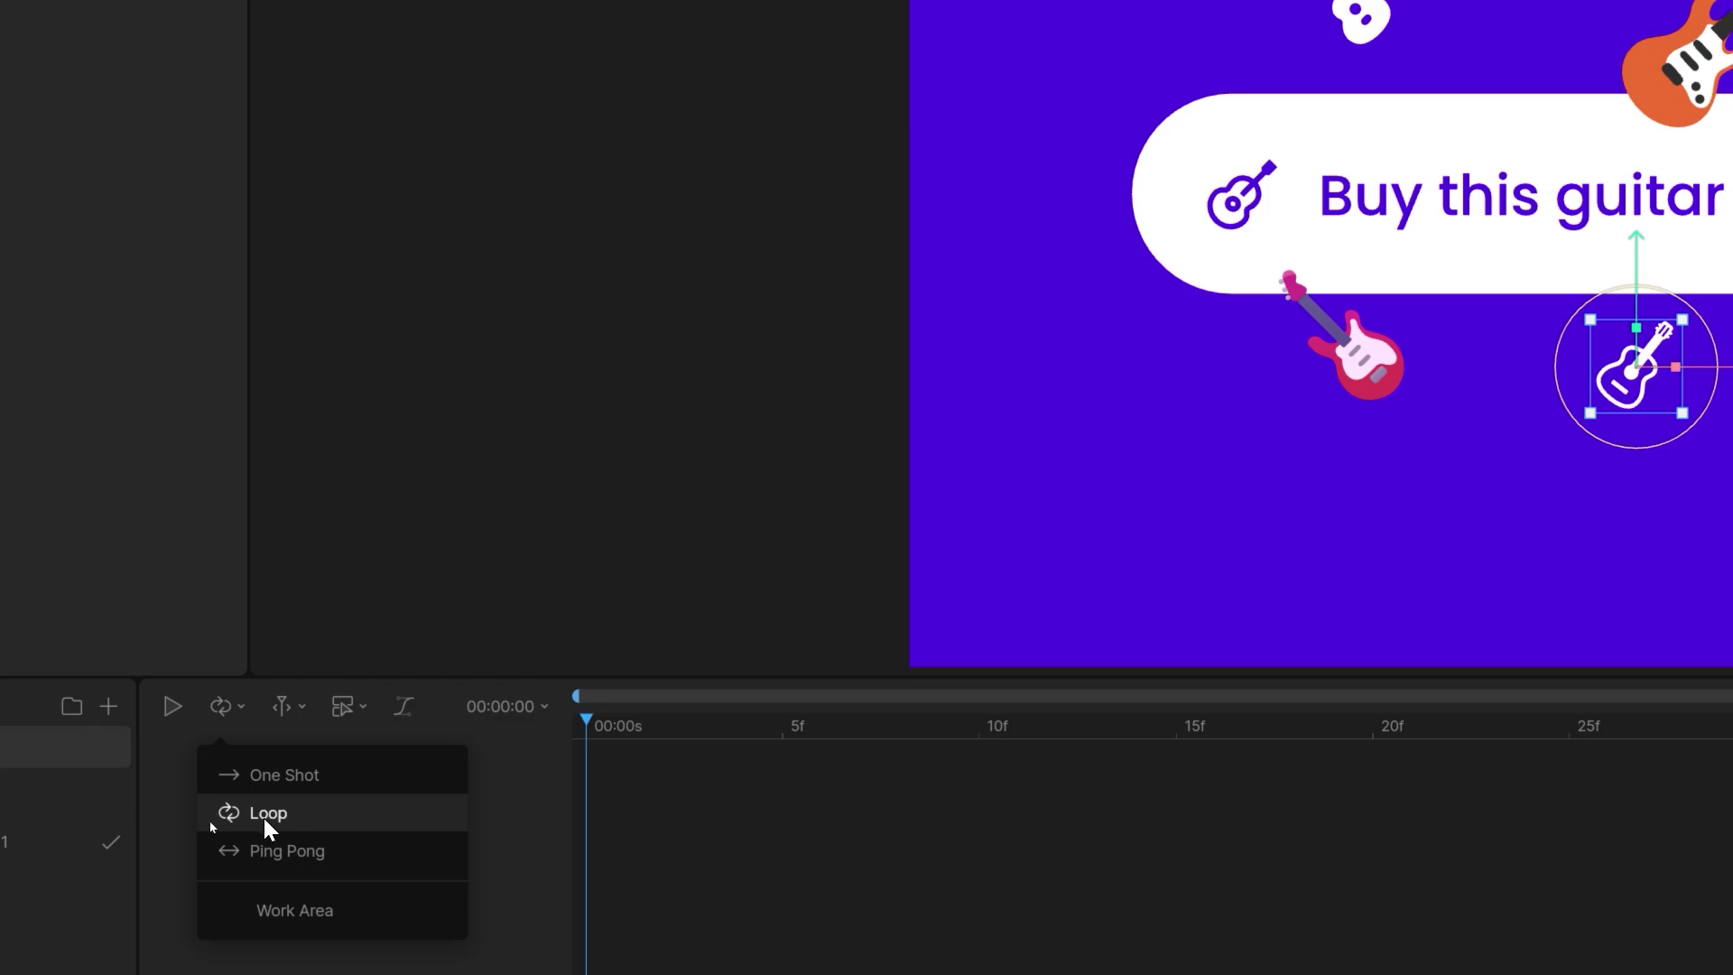
Step: Keep Active Hover looping and key the top-left guitar's X, Y and opacity at frame 0
click(263, 816)
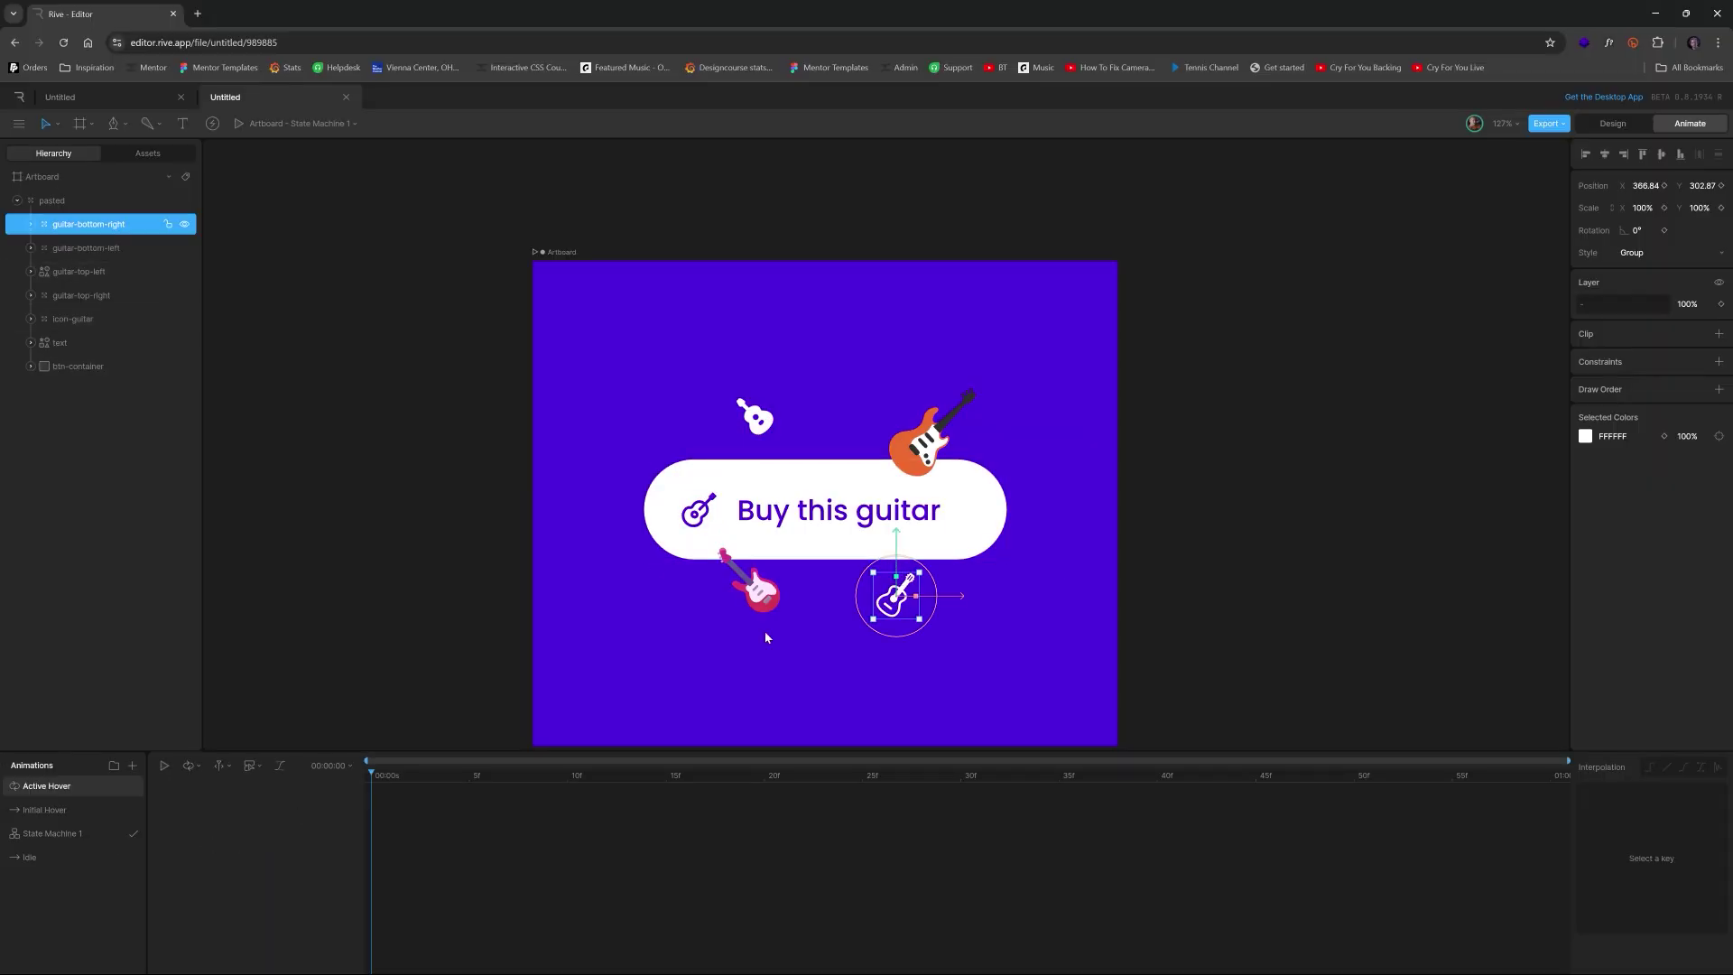
click(756, 416)
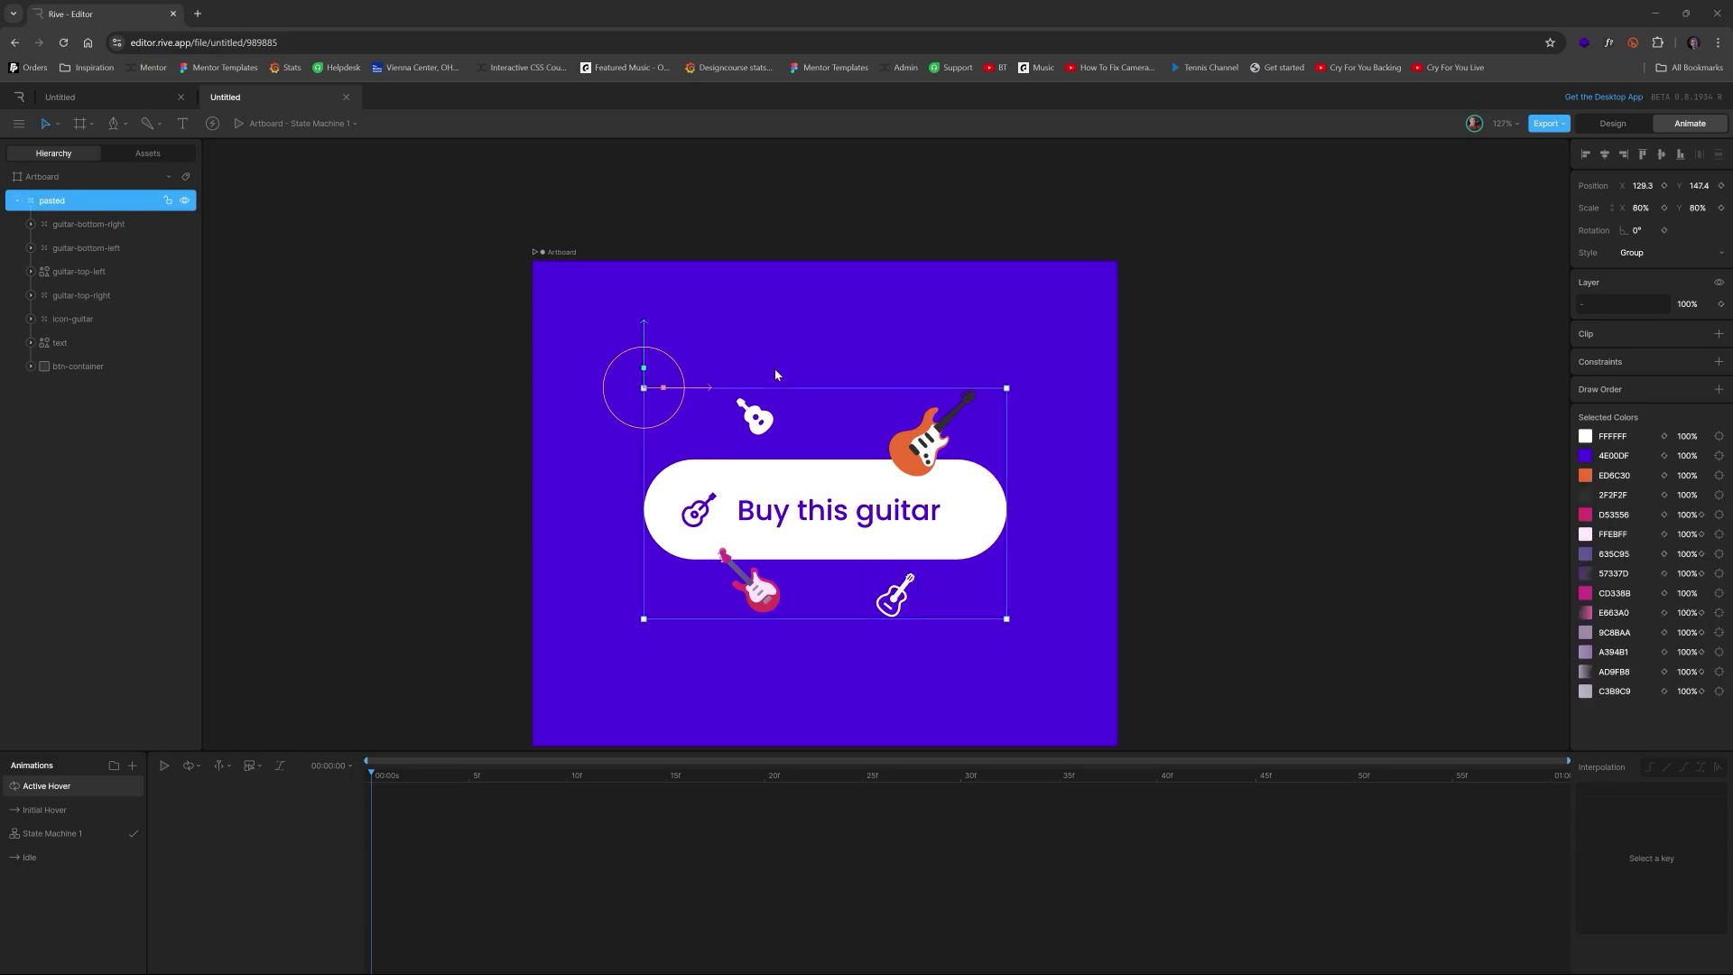
double_click(755, 417)
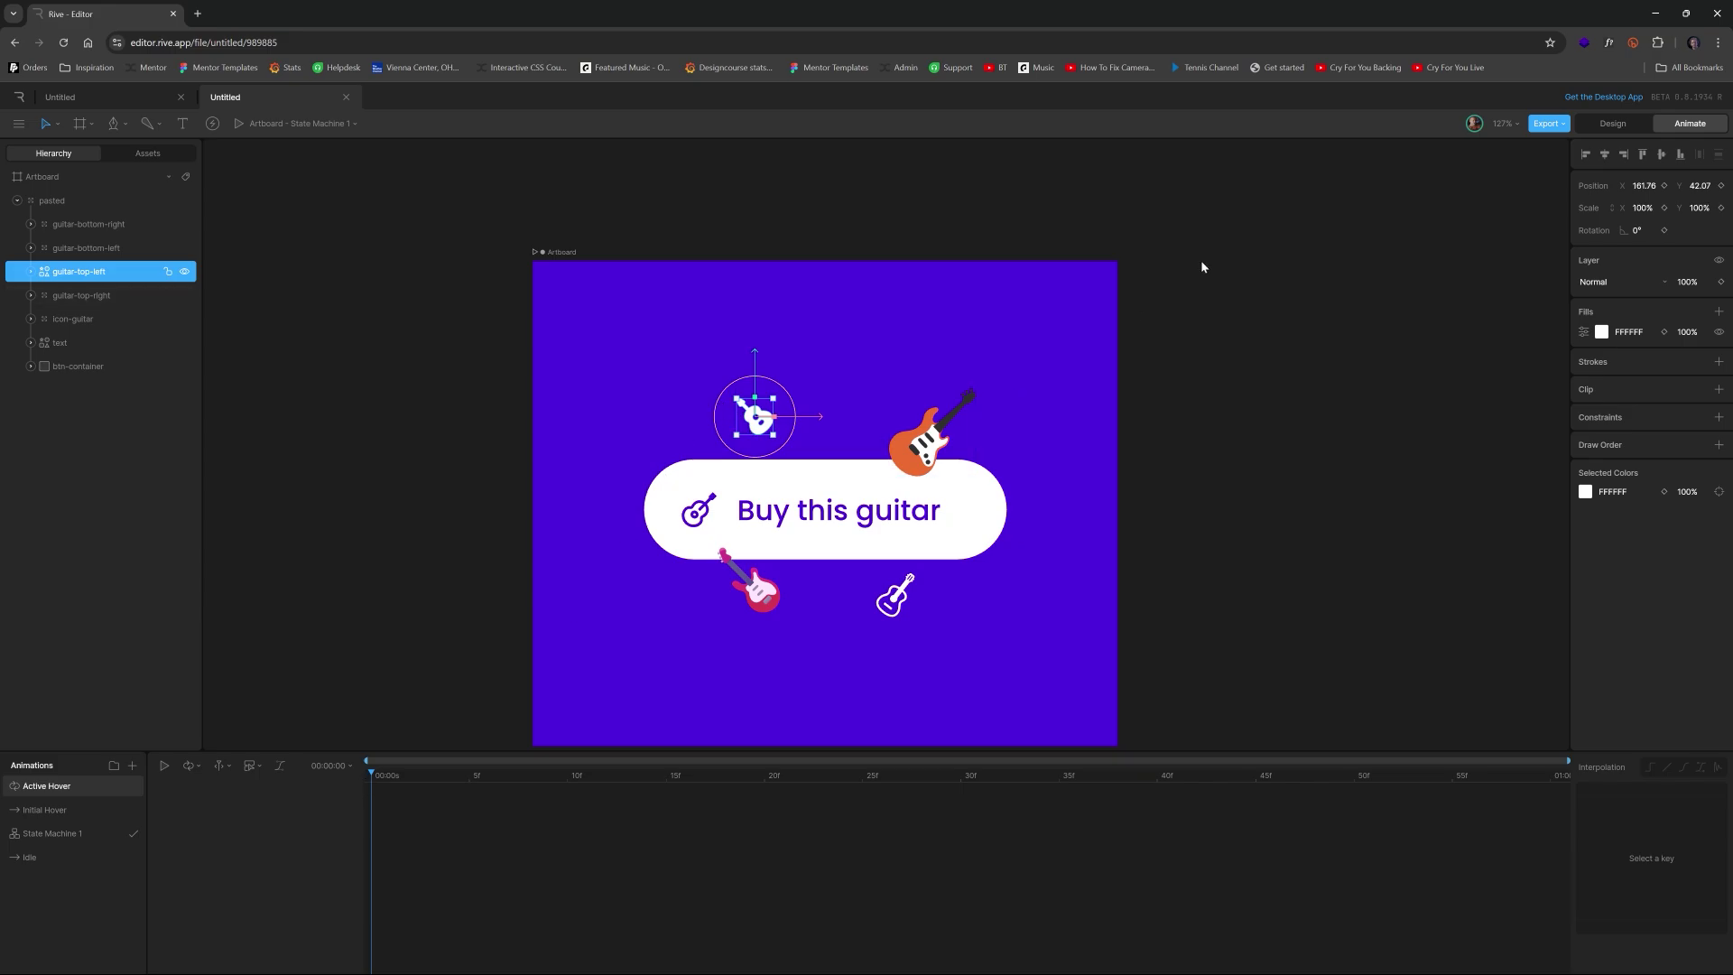
click(1664, 185)
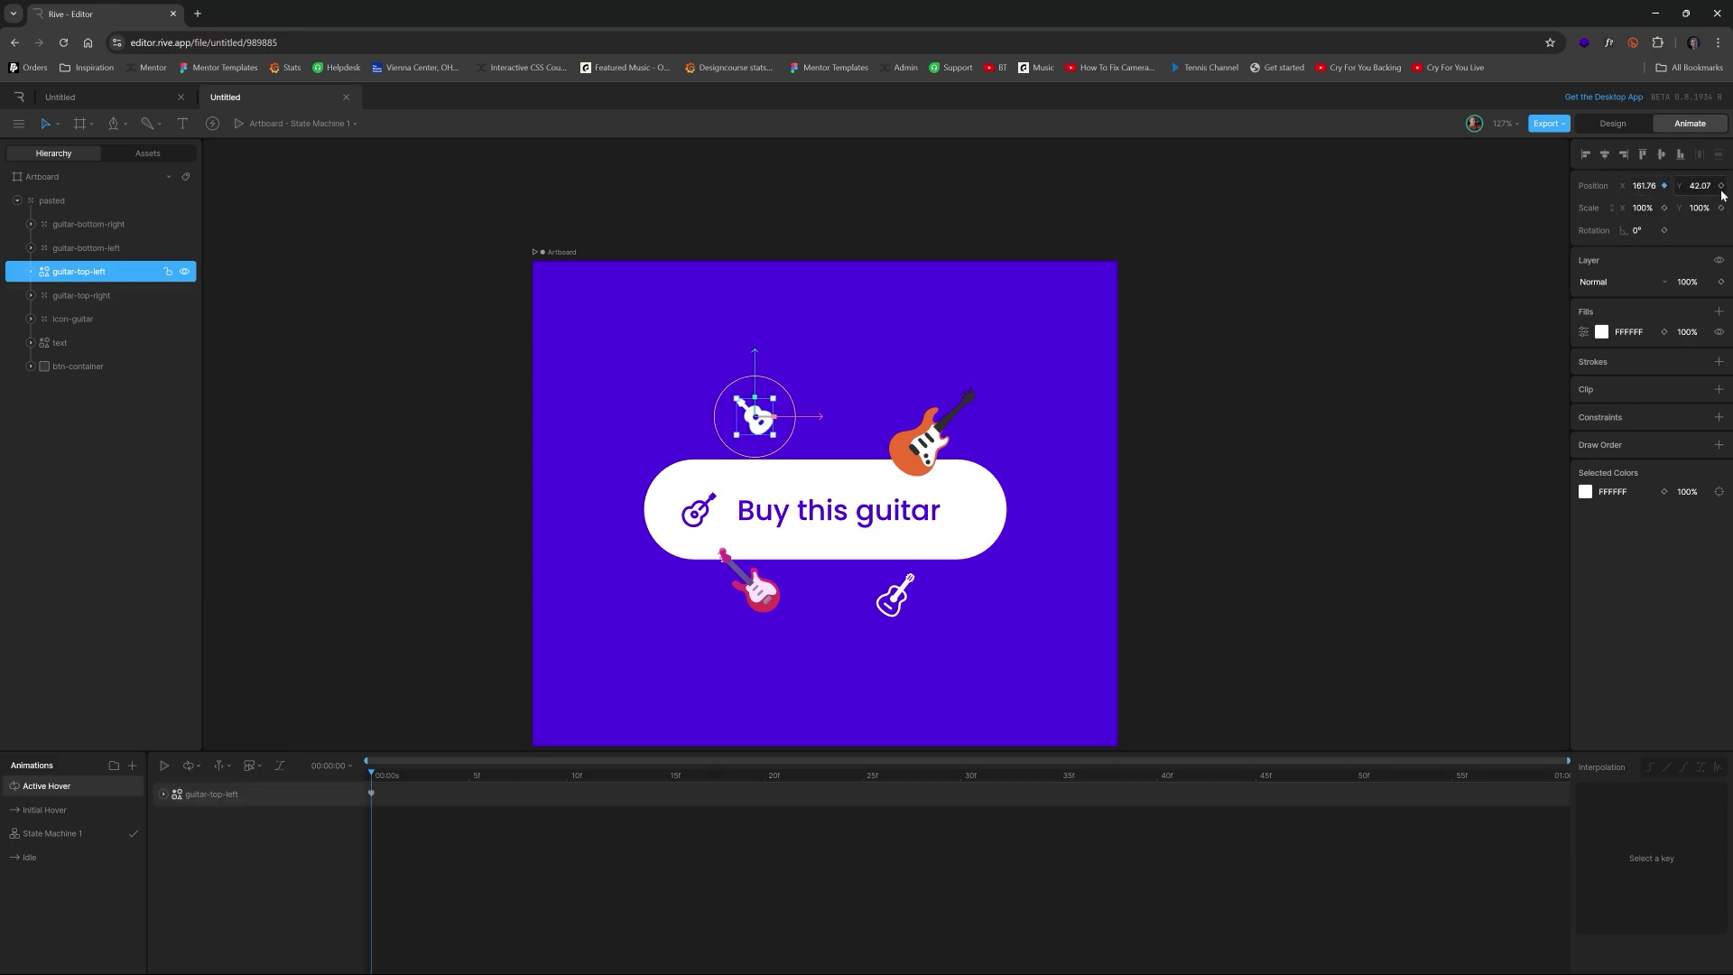
click(1721, 186)
click(1721, 284)
Step: At 30f move the top-left guitar down to Y 85.5, paste the start key at the end, and play
drag(863, 778, 961, 775)
drag(753, 354, 754, 383)
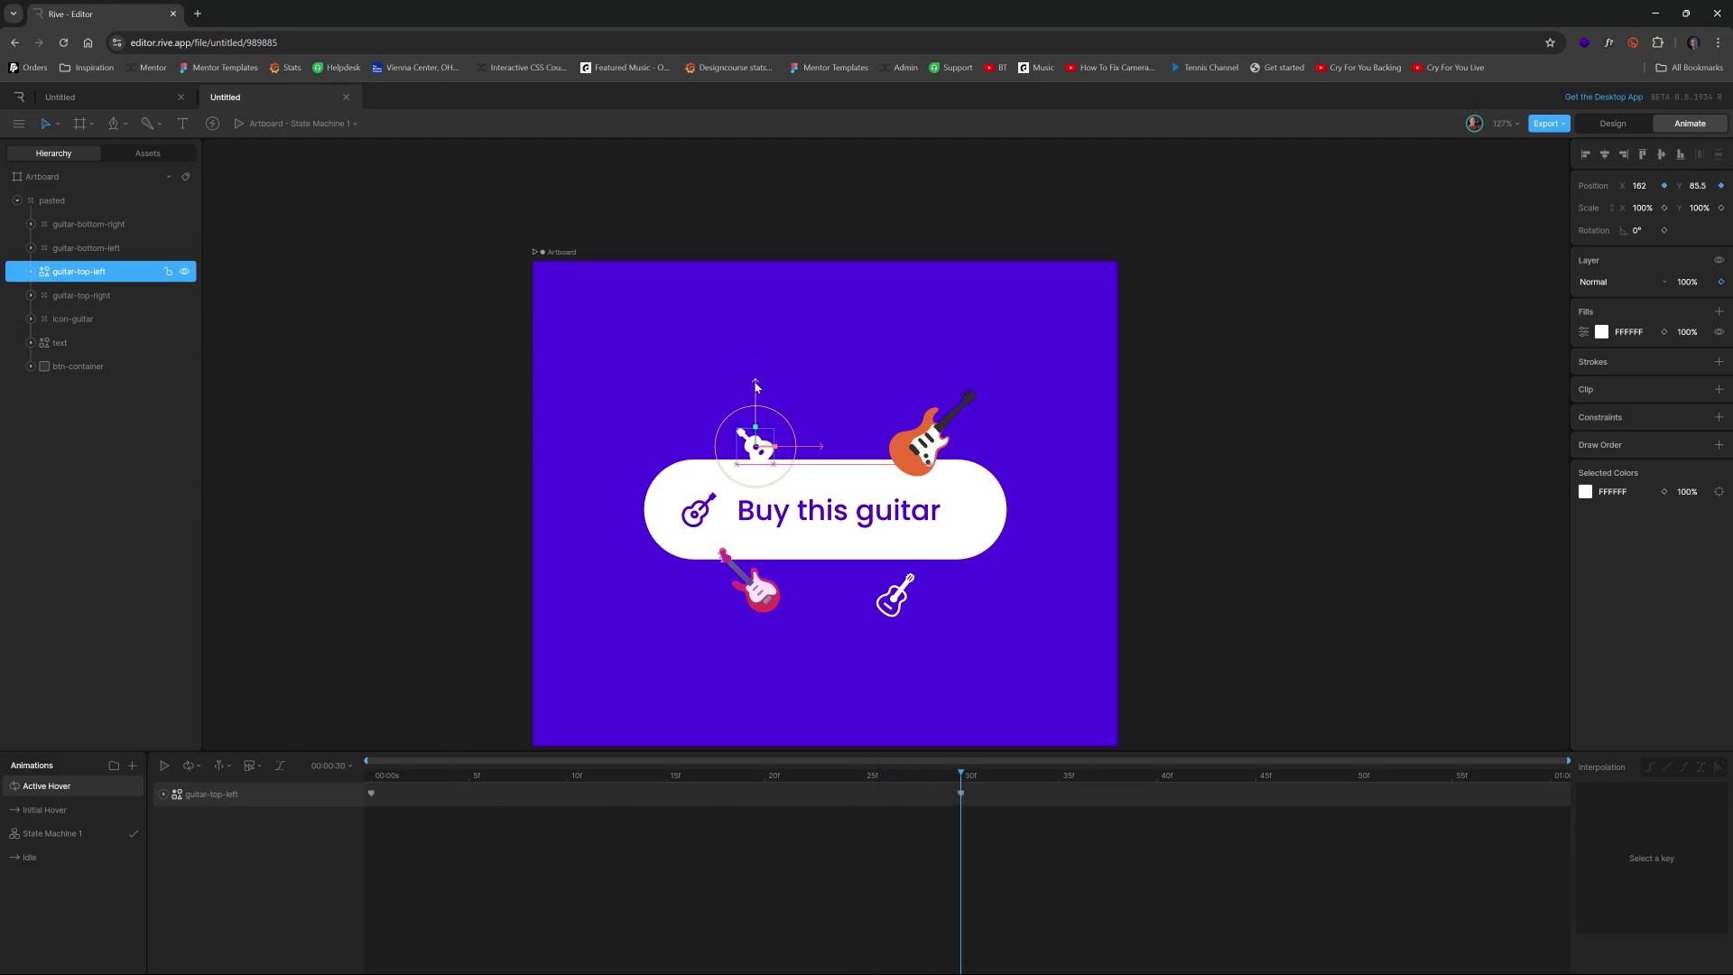
drag(988, 776, 1583, 786)
click(372, 795)
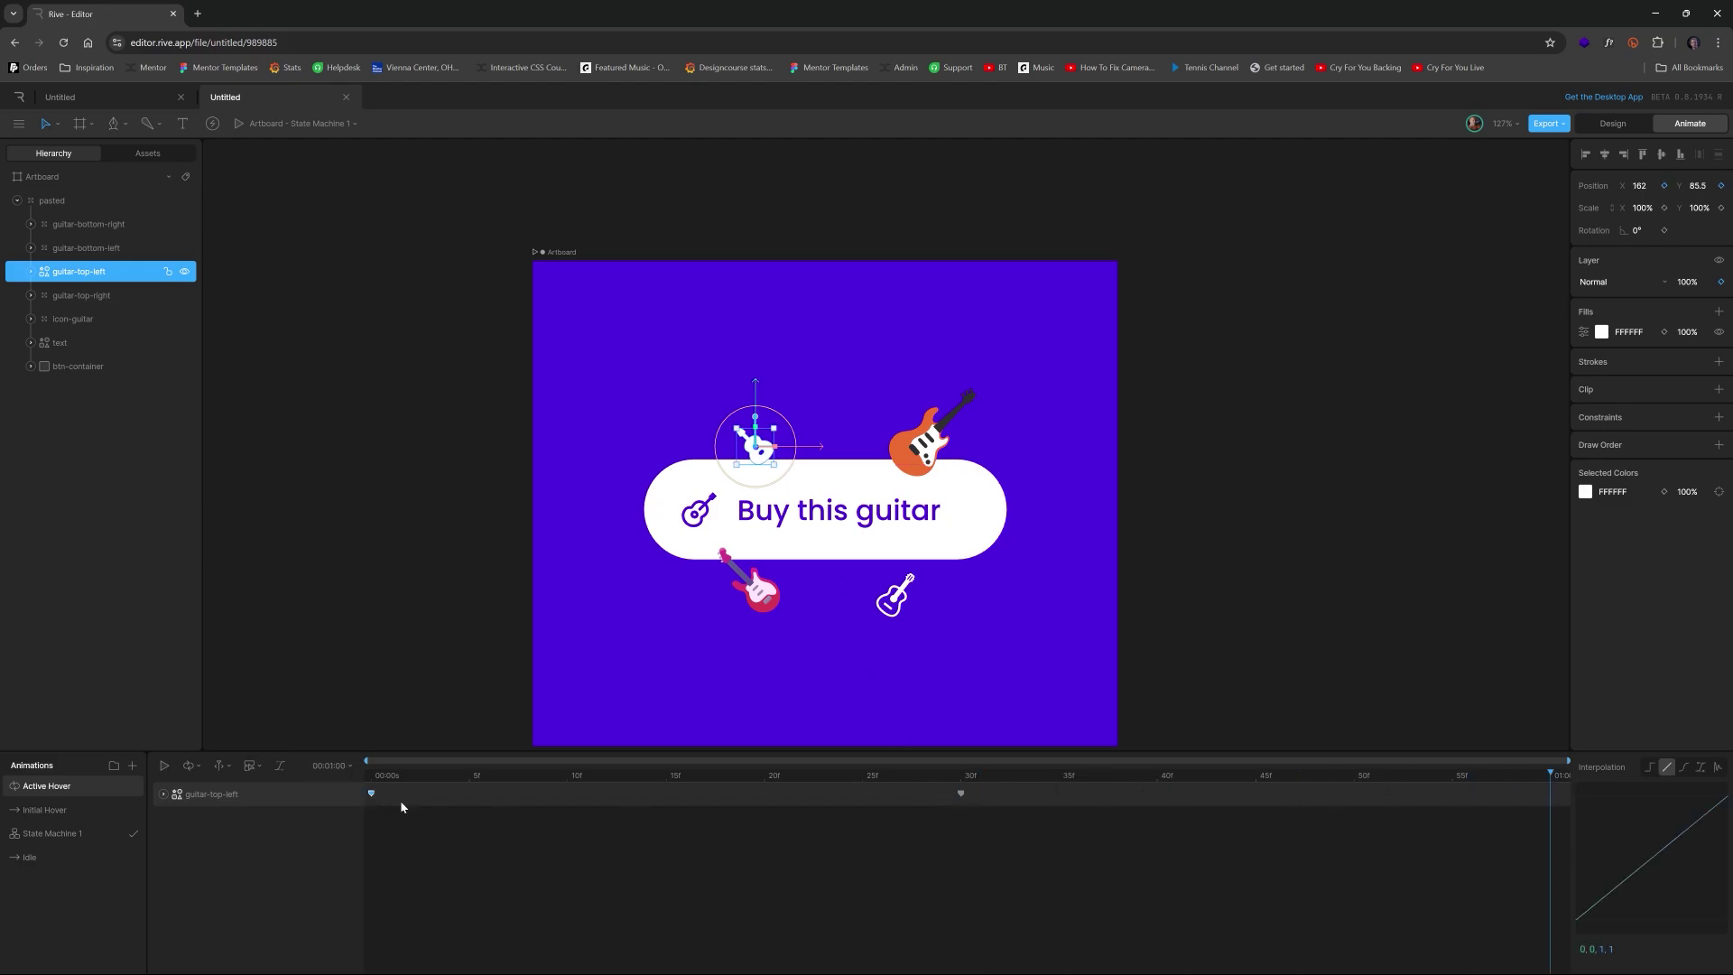
key(ctrl+v)
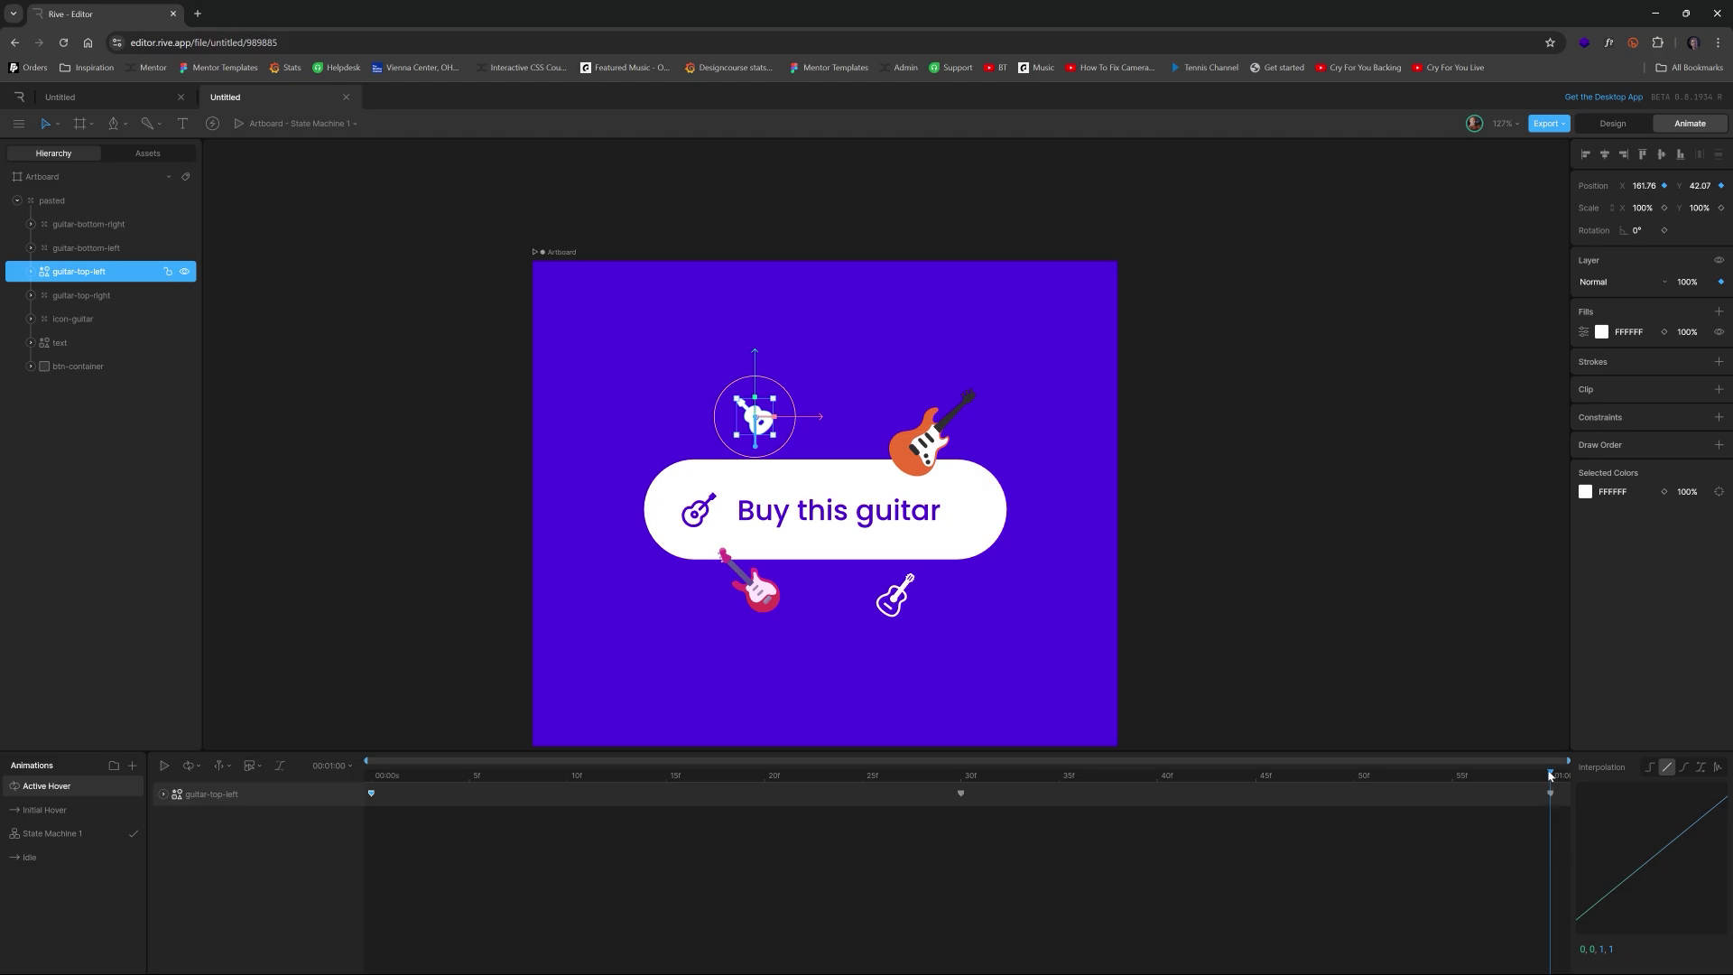
click(348, 603)
key(space)
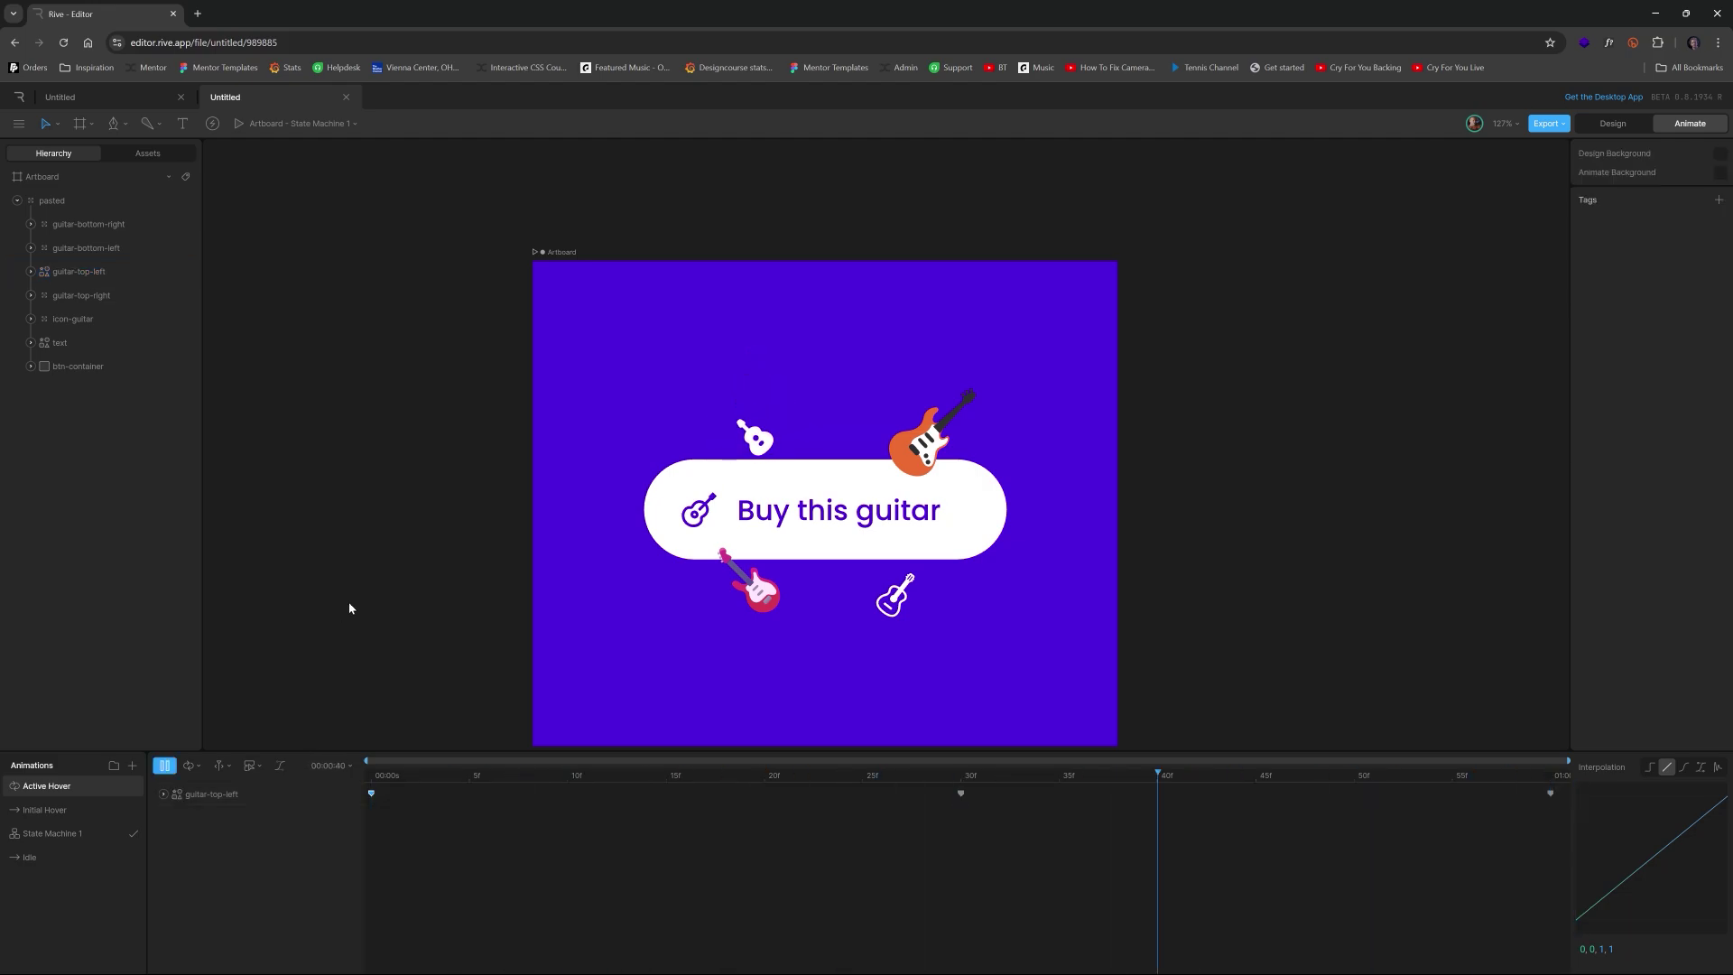
Step: Set the preview playback speed to 0.2x and play Active Hover in slow motion
key(space)
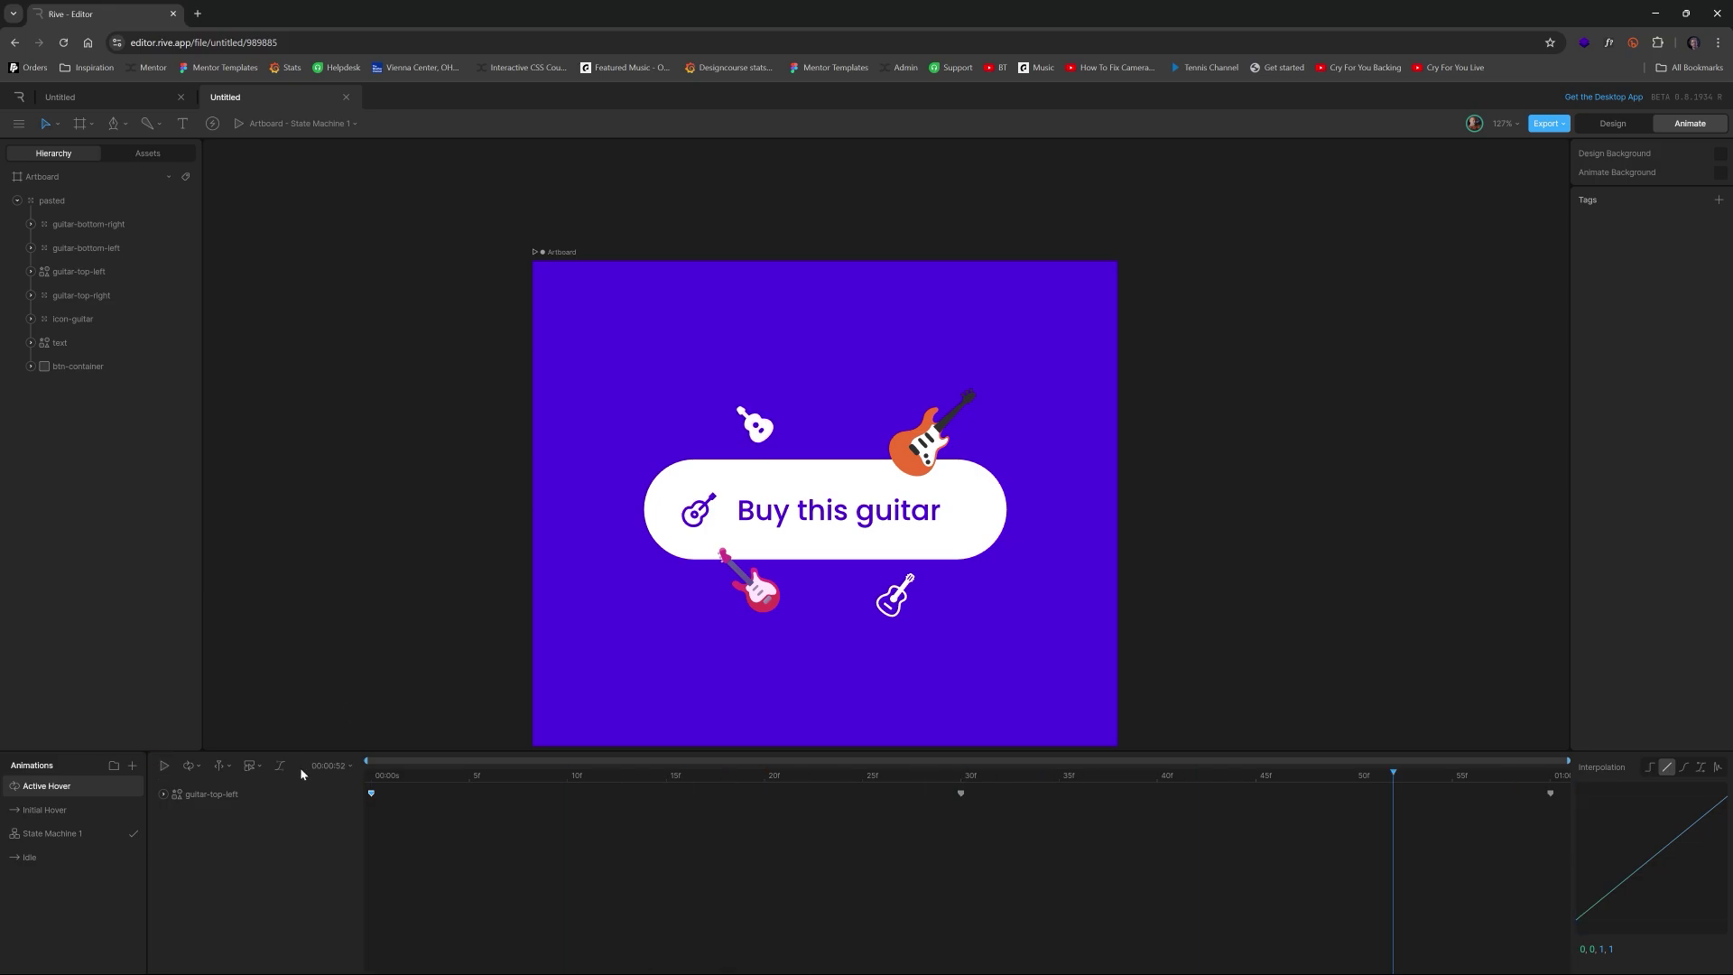
click(327, 766)
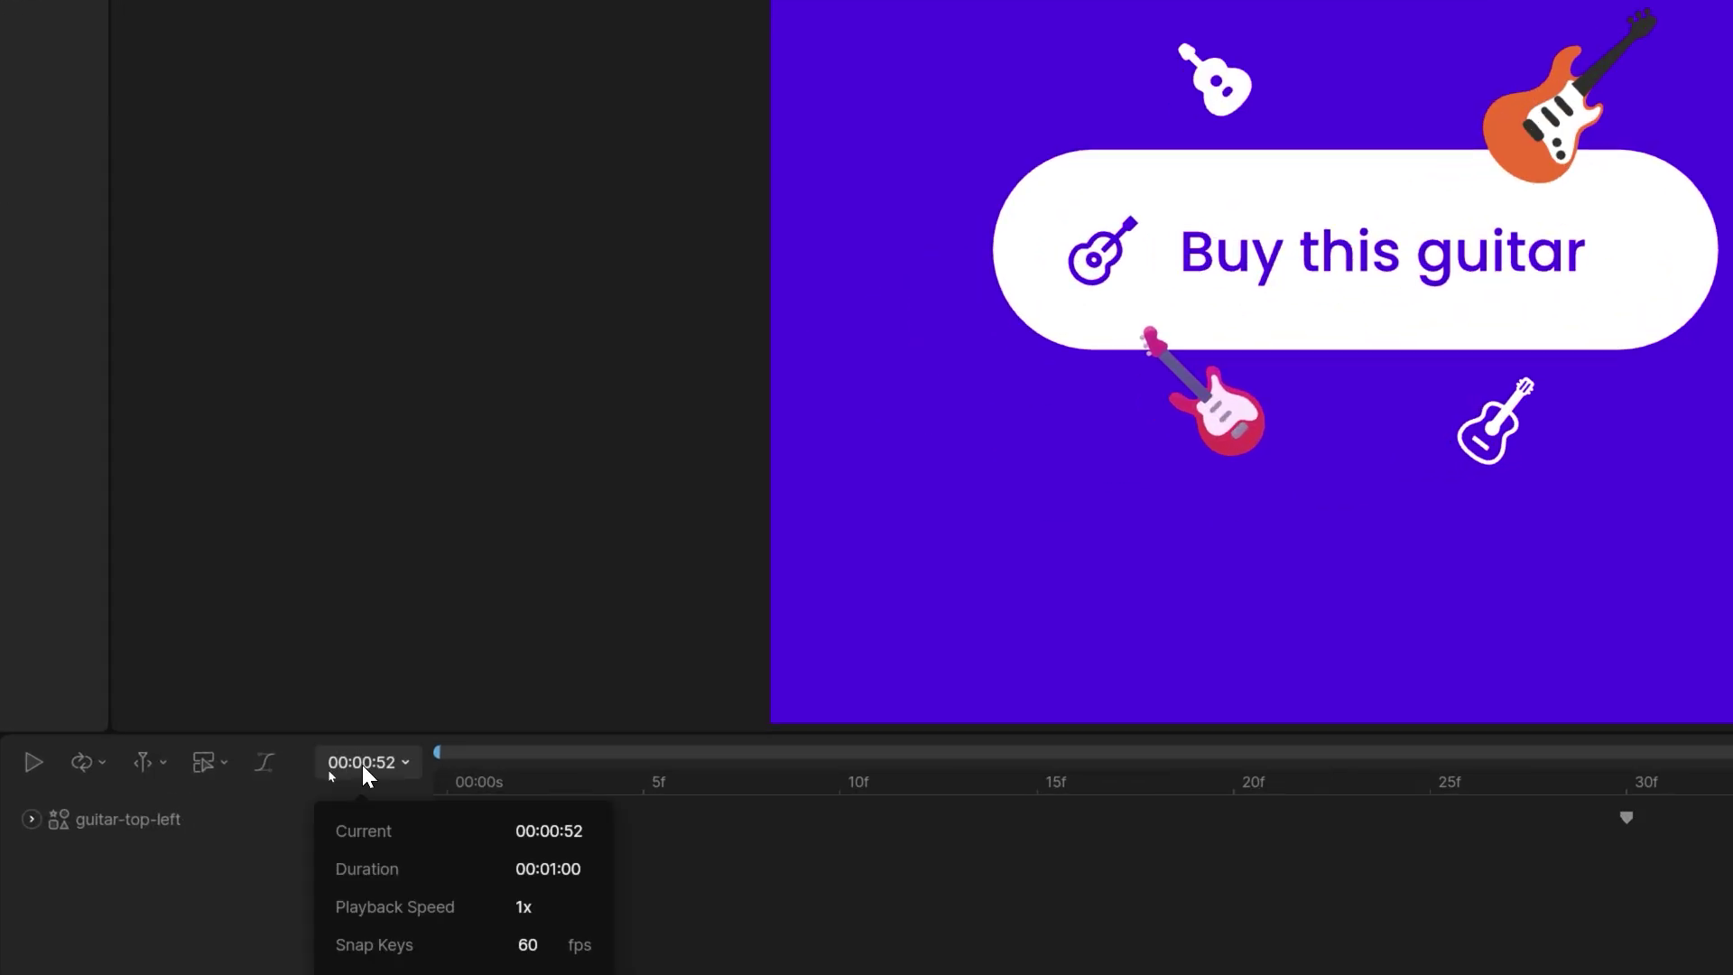
click(542, 855)
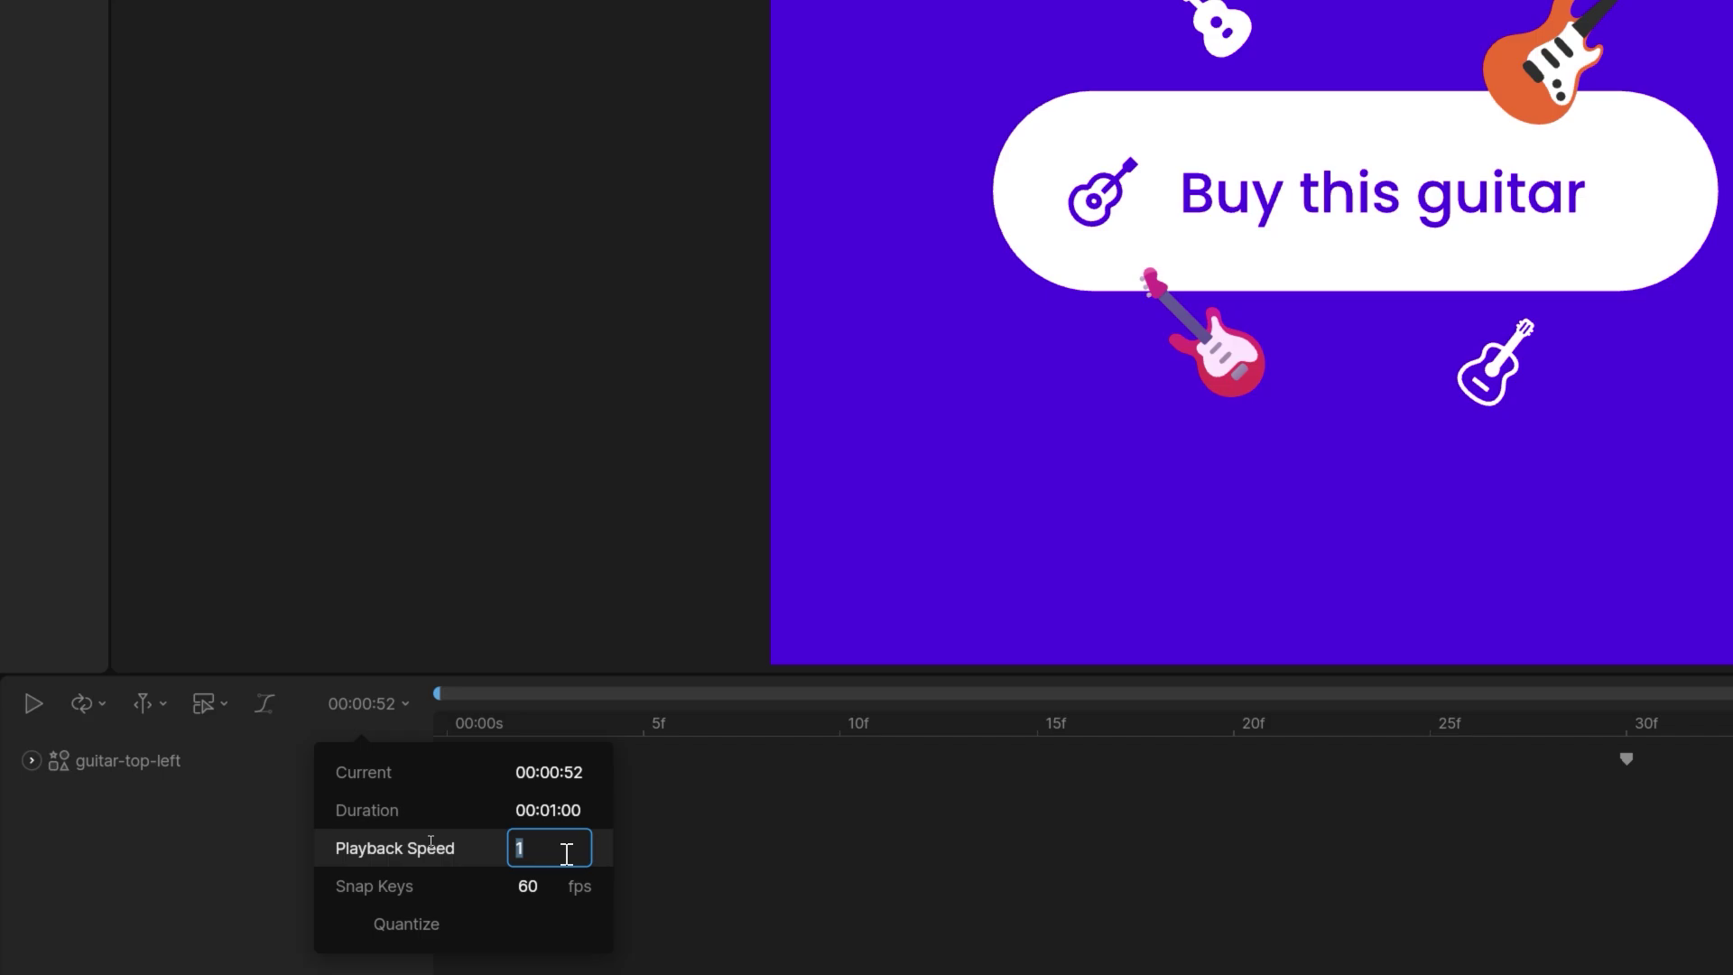
text(.2)
key(Return)
click(478, 436)
key(space)
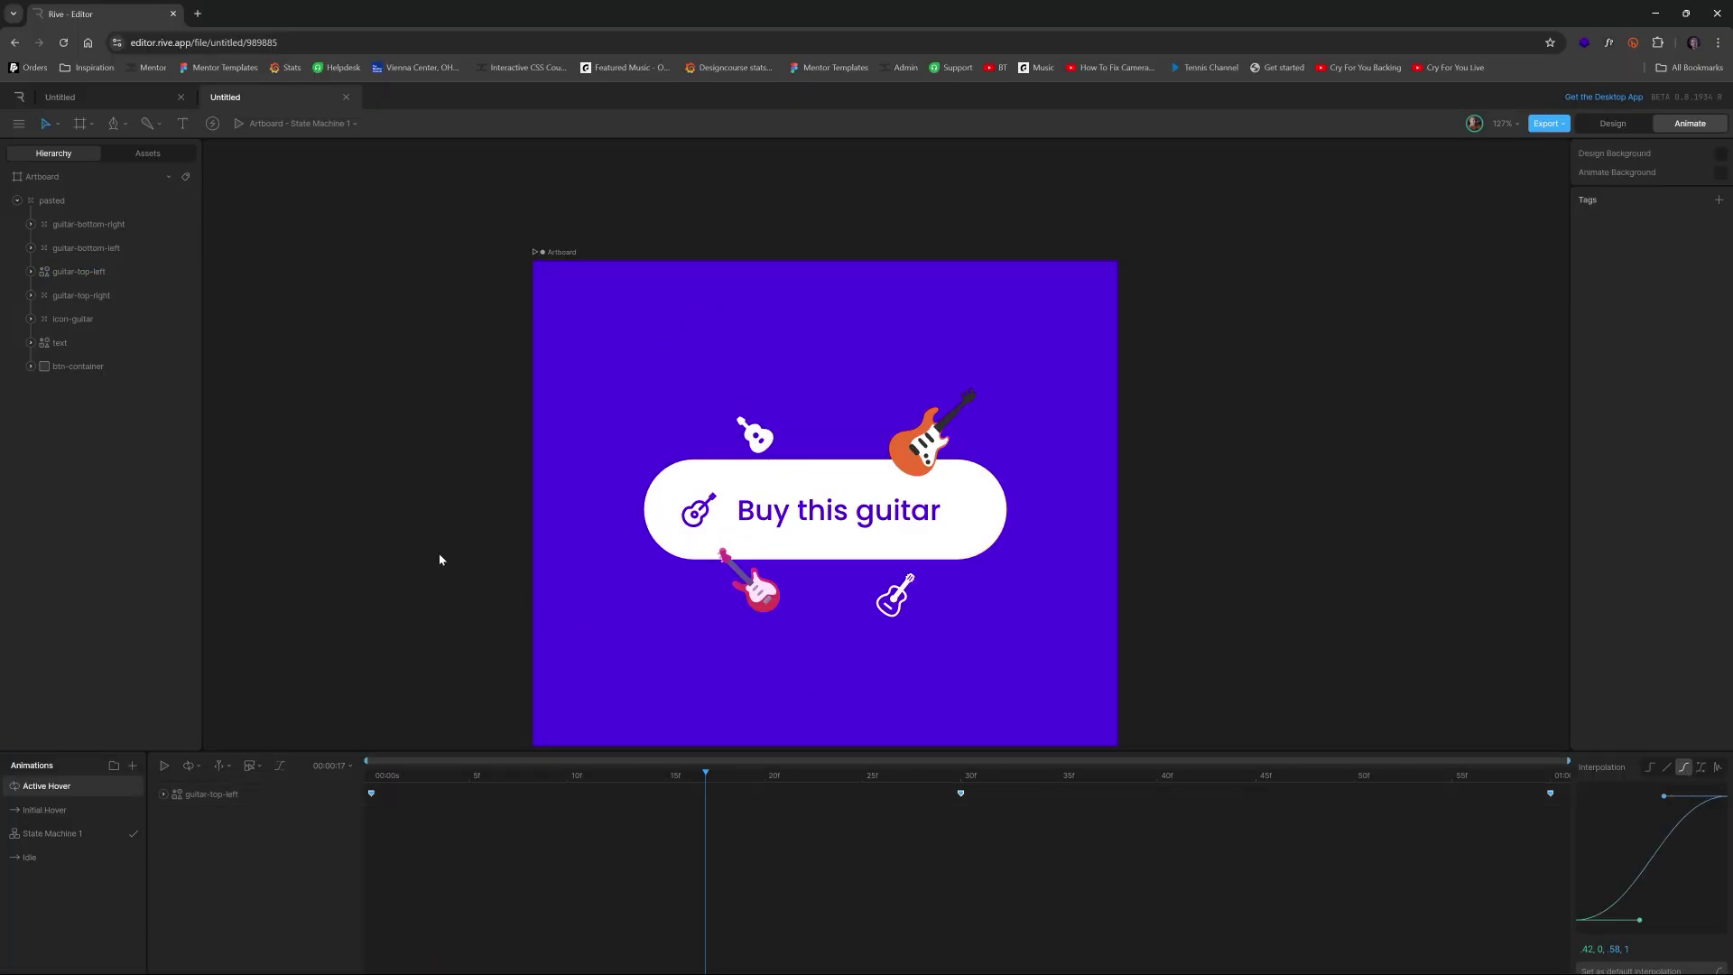
key(space)
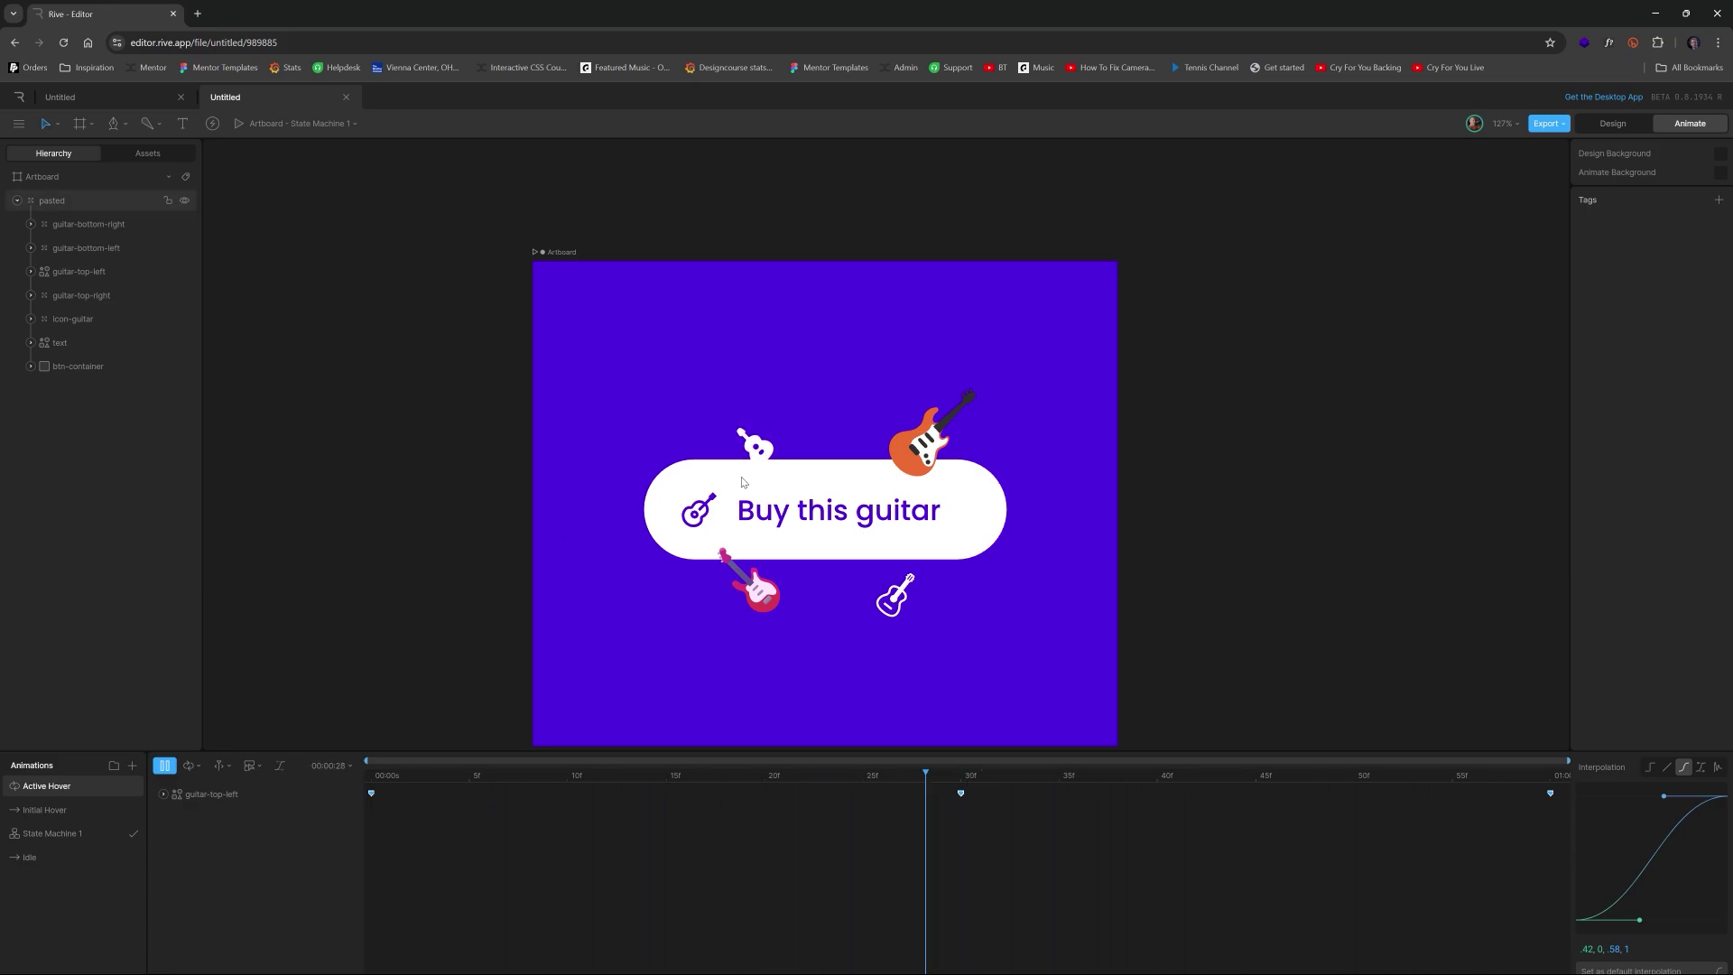
Step: Key the top-right, bottom-left and bottom-right guitars at 30f and 60f, then preview them bobbing
key(space)
click(930, 425)
double_click(930, 425)
click(962, 774)
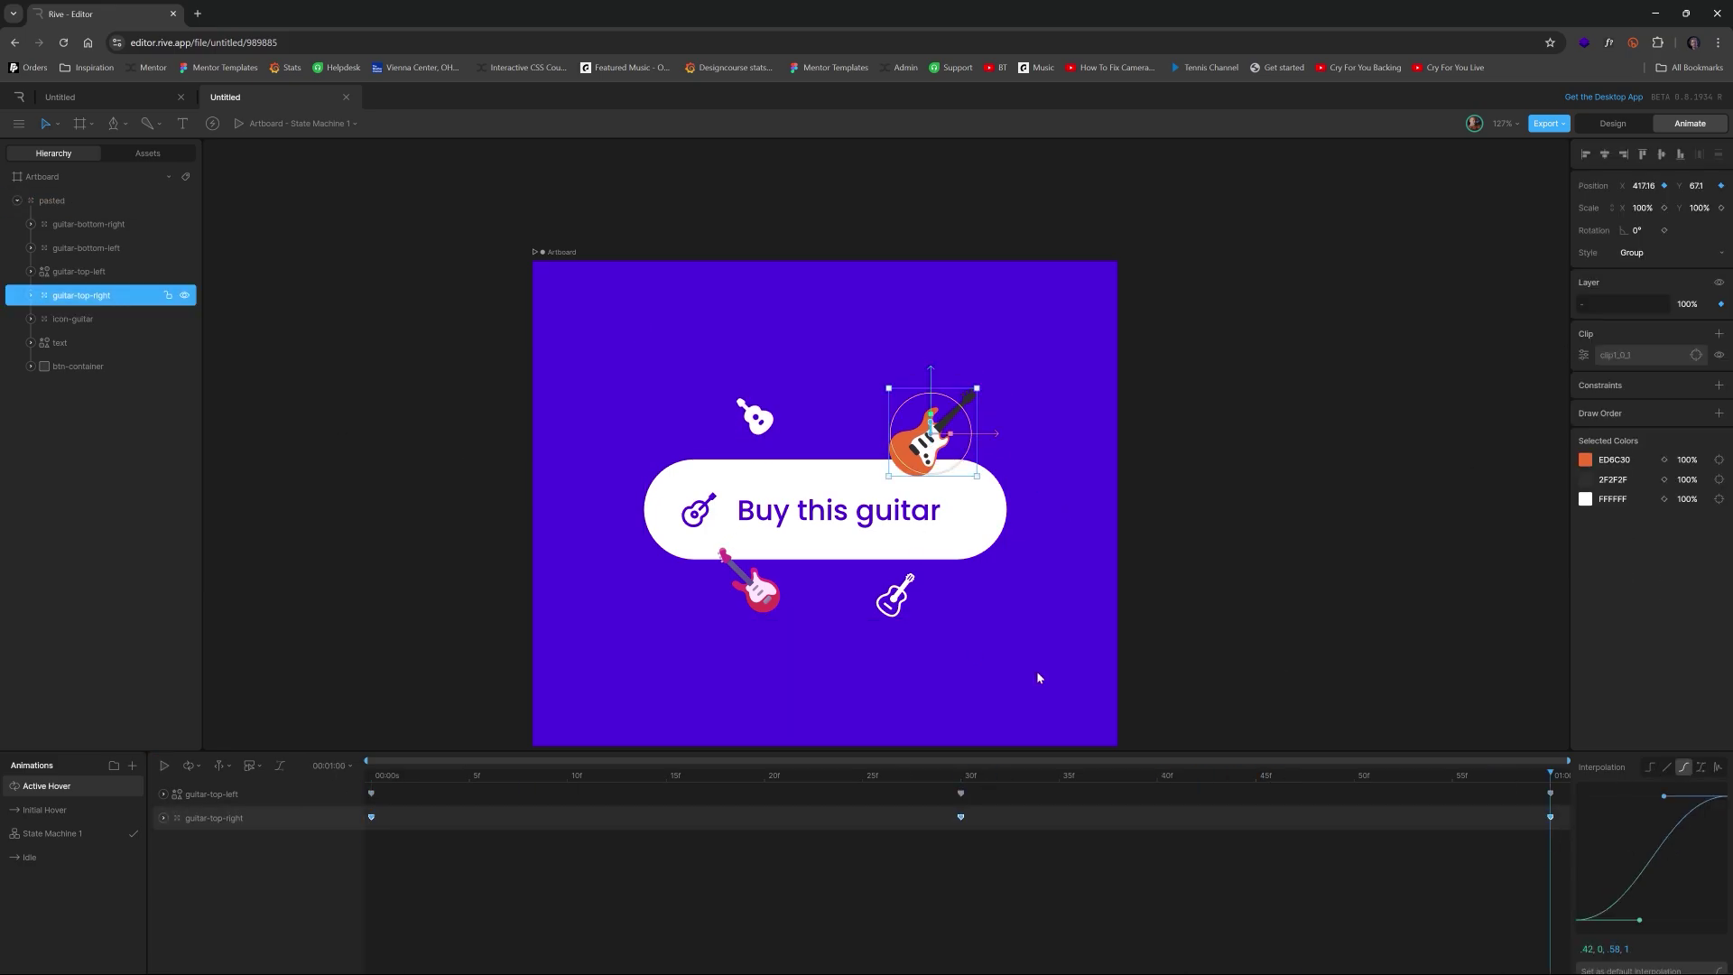
double_click(754, 582)
click(917, 596)
double_click(903, 591)
click(370, 802)
click(897, 581)
drag(897, 580, 922, 616)
key(space)
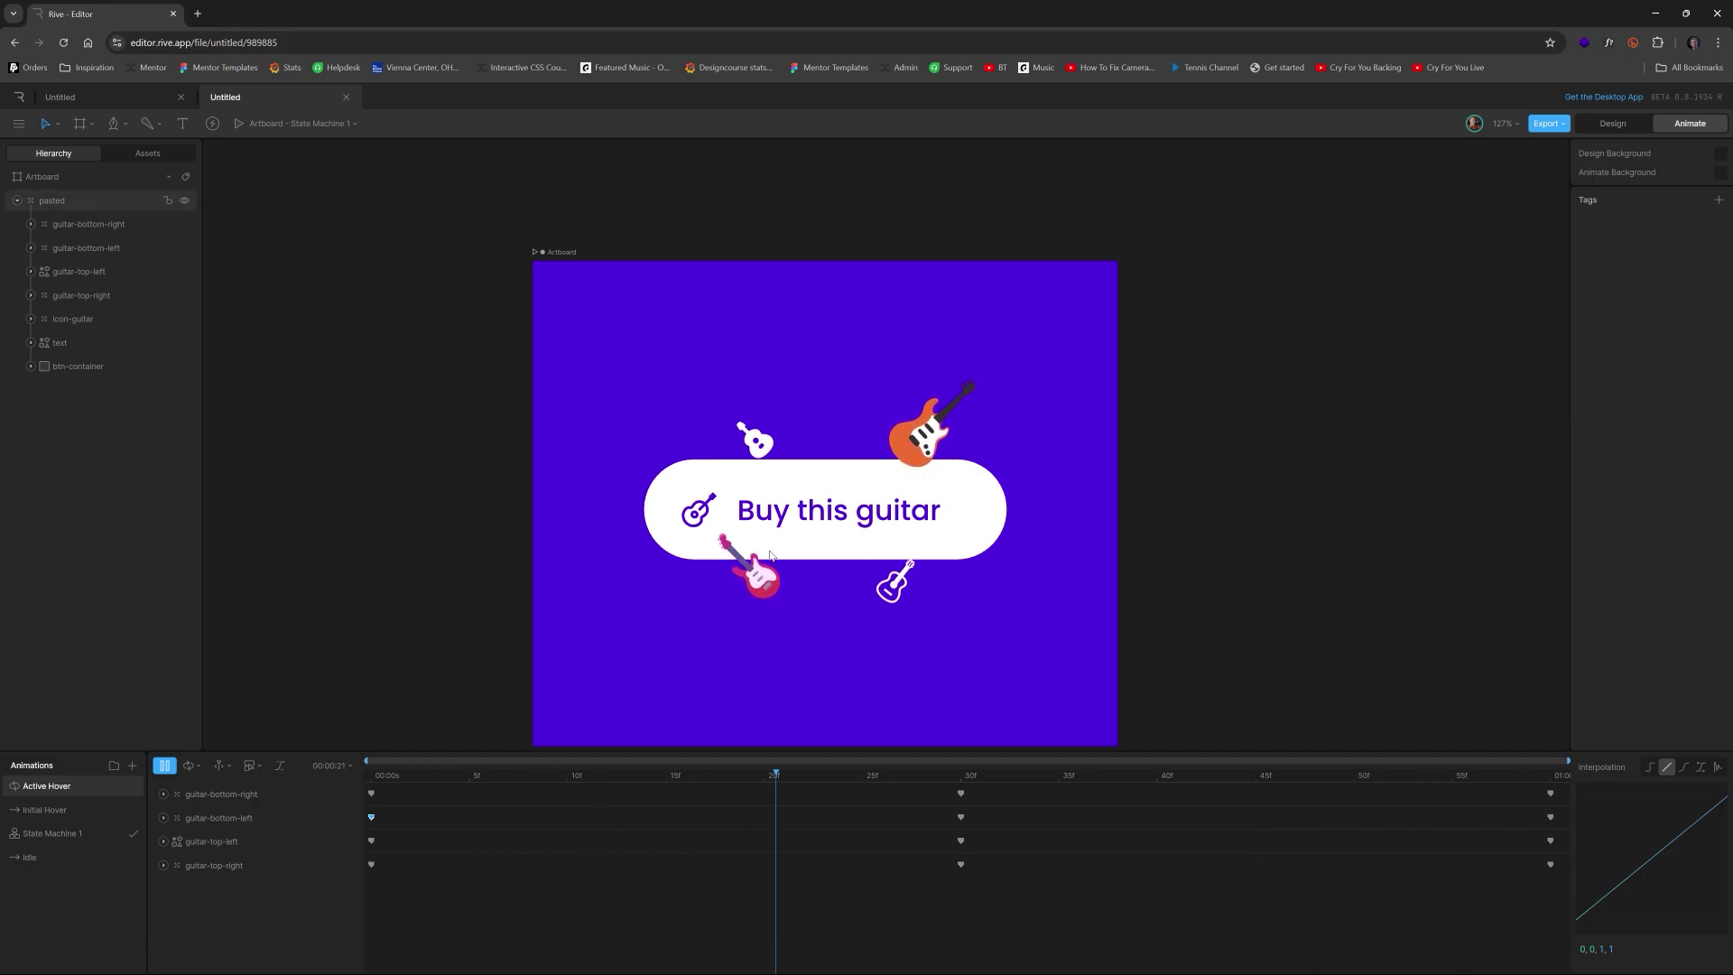
key(space)
Step: Open State Machine 1 and rearrange Any State, Exit, Entry and Idle, with Idle below Entry
click(51, 814)
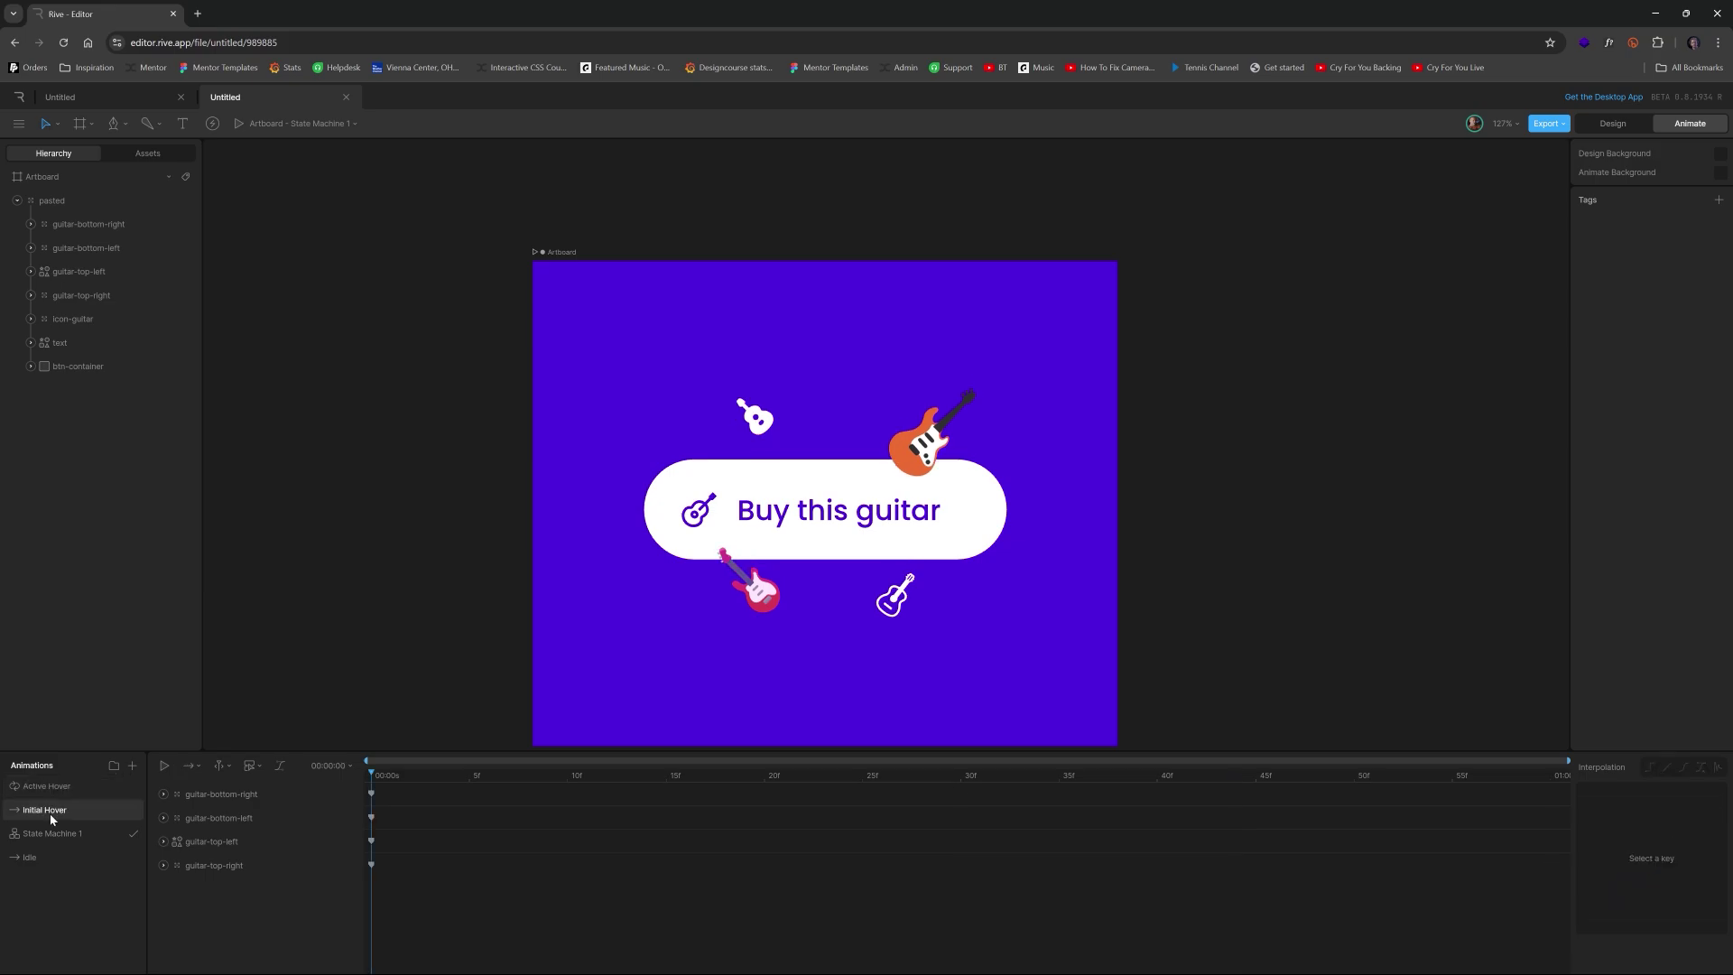
click(37, 857)
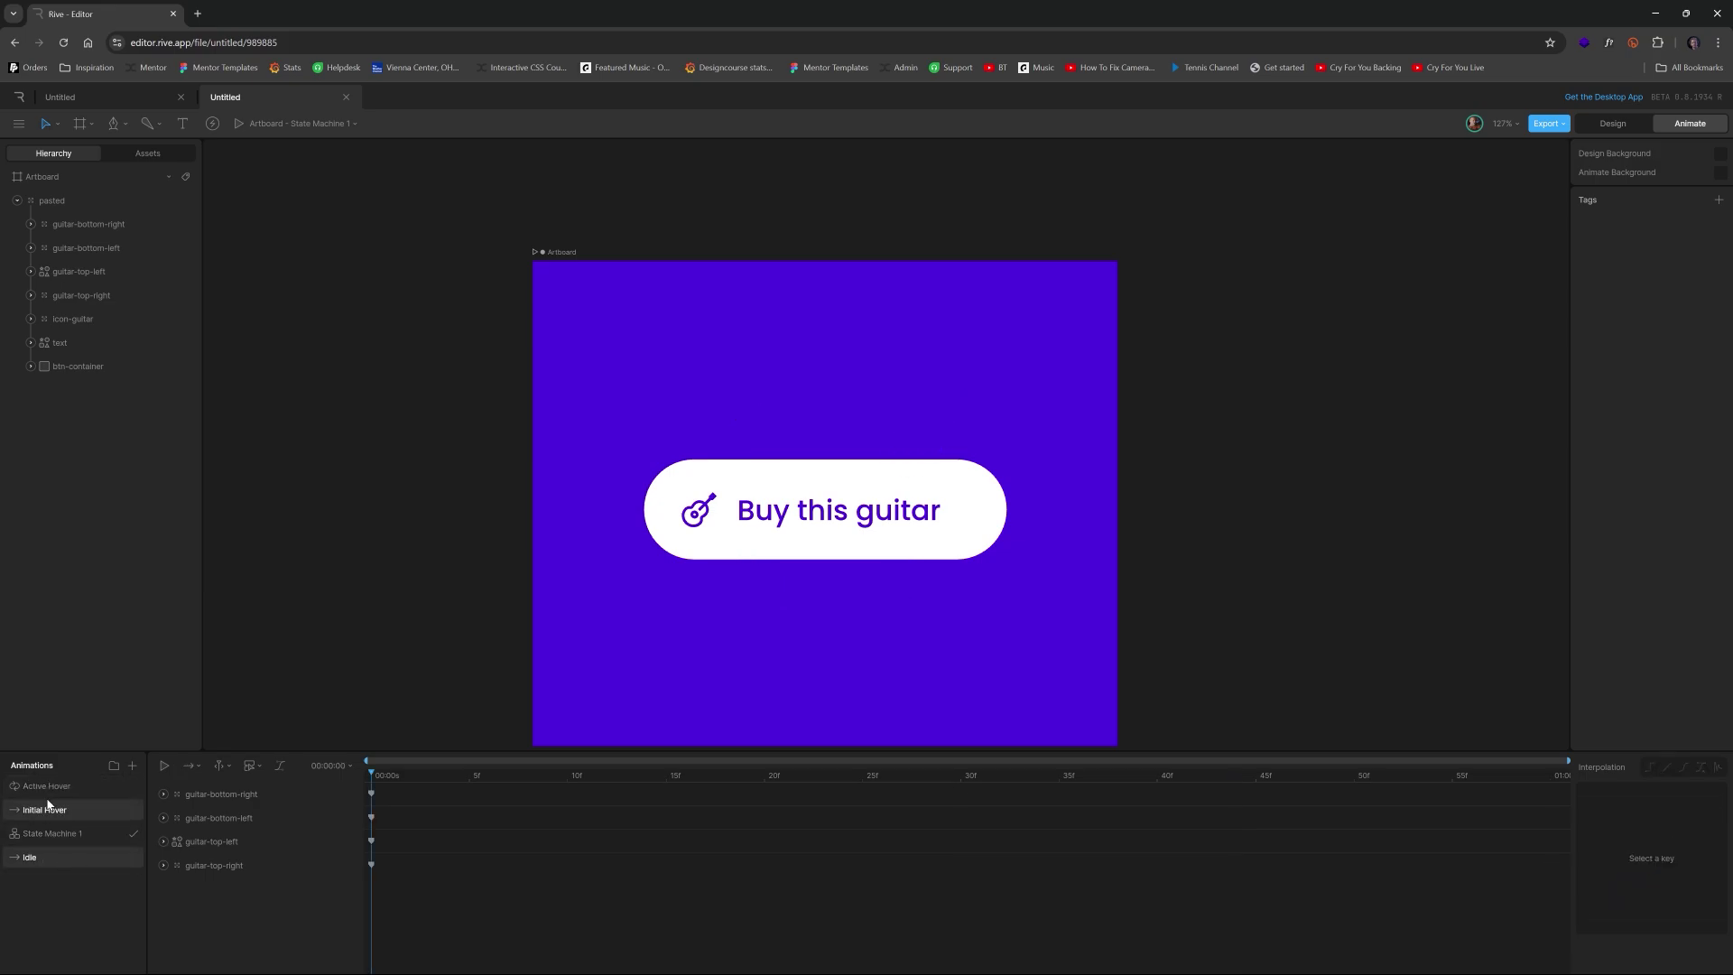
click(50, 811)
click(59, 835)
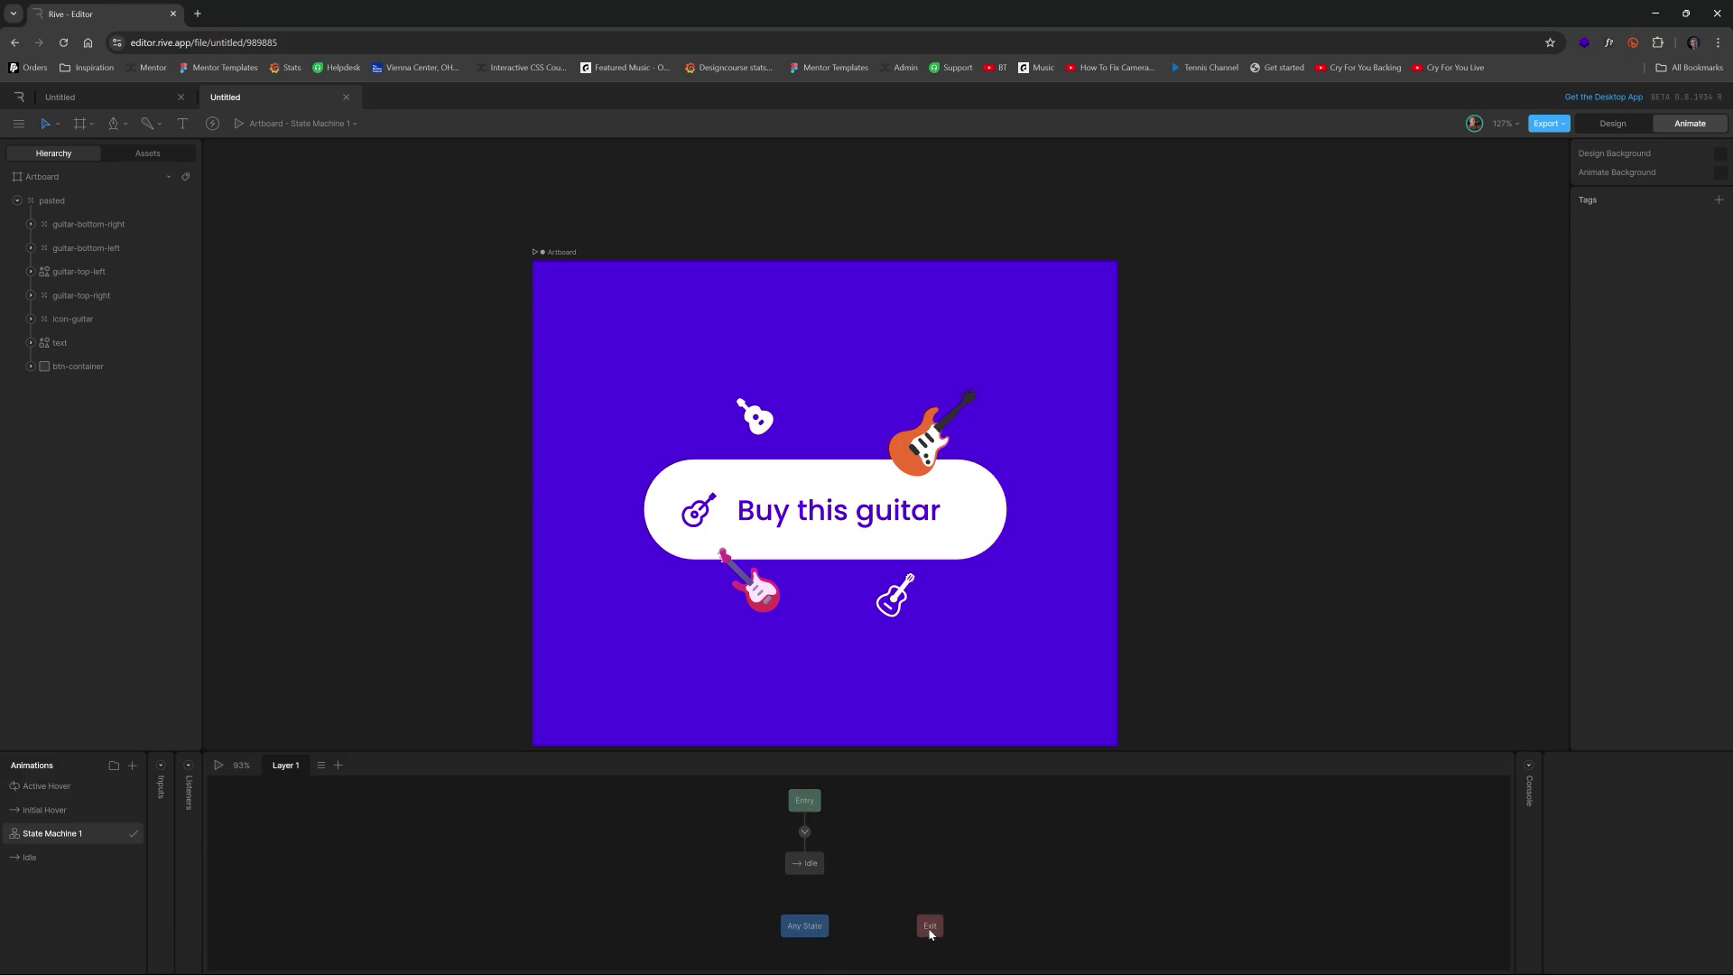
drag(804, 928, 420, 857)
drag(930, 927, 472, 855)
drag(804, 806, 678, 819)
drag(806, 871, 678, 880)
click(743, 871)
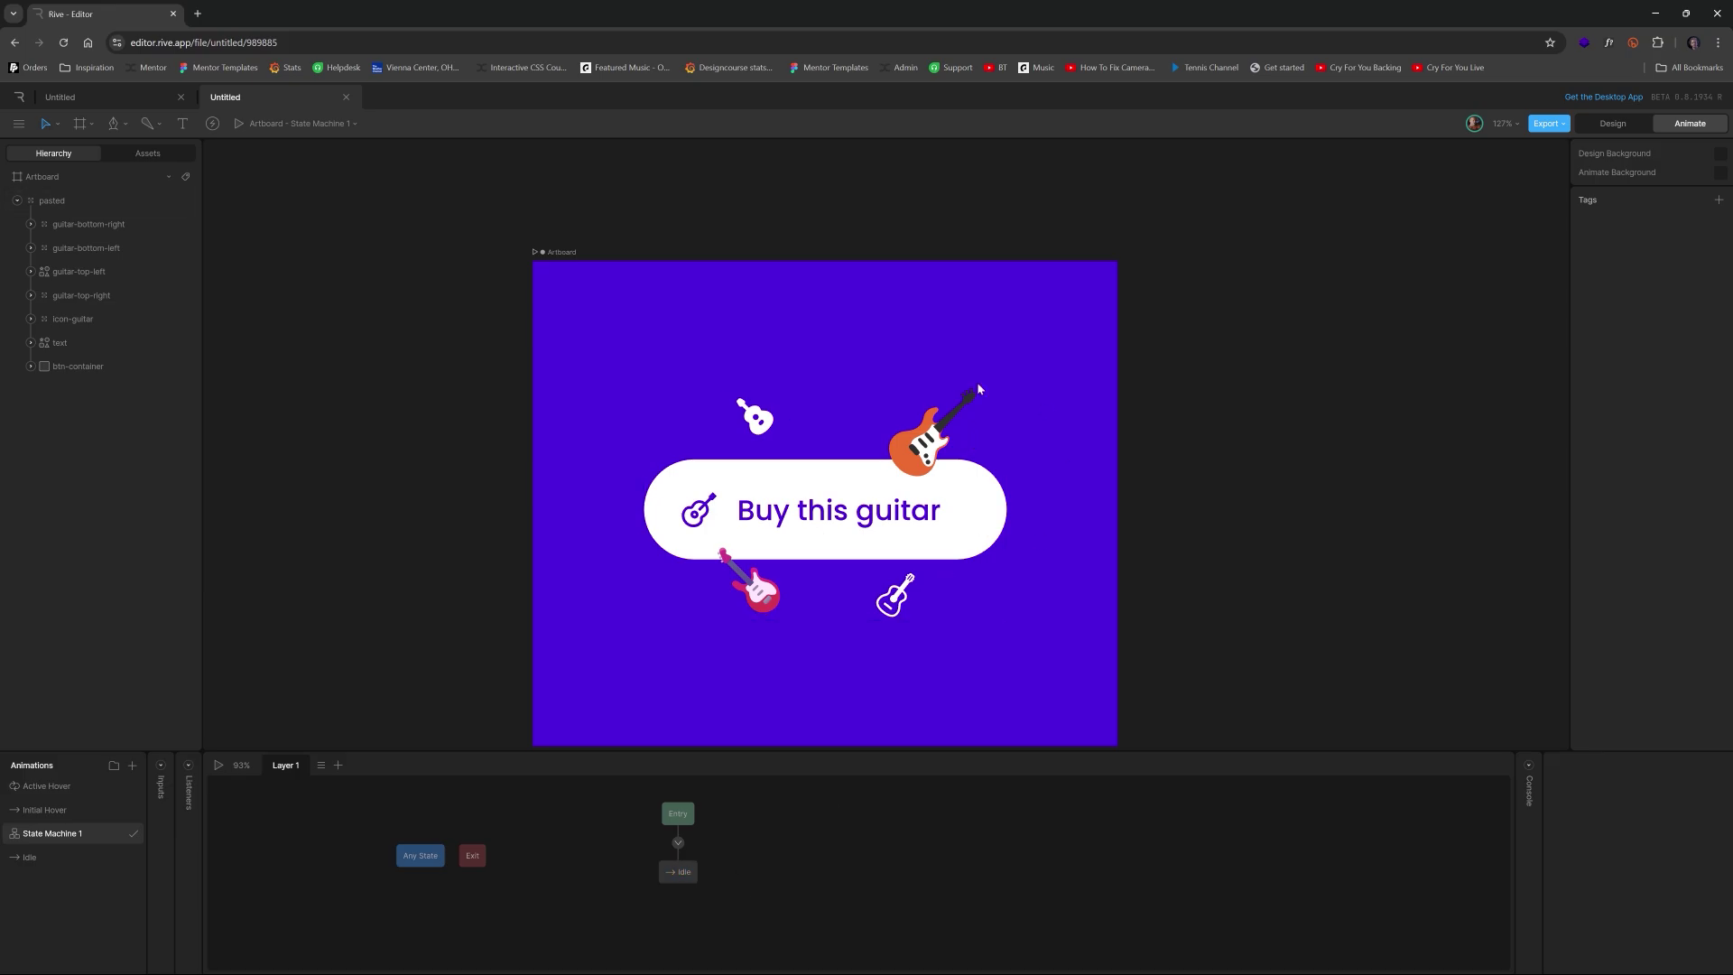
Step: Preview the state machine from Idle, then add Initial Hover as a new state in the graph
scroll(722, 892, up, 1)
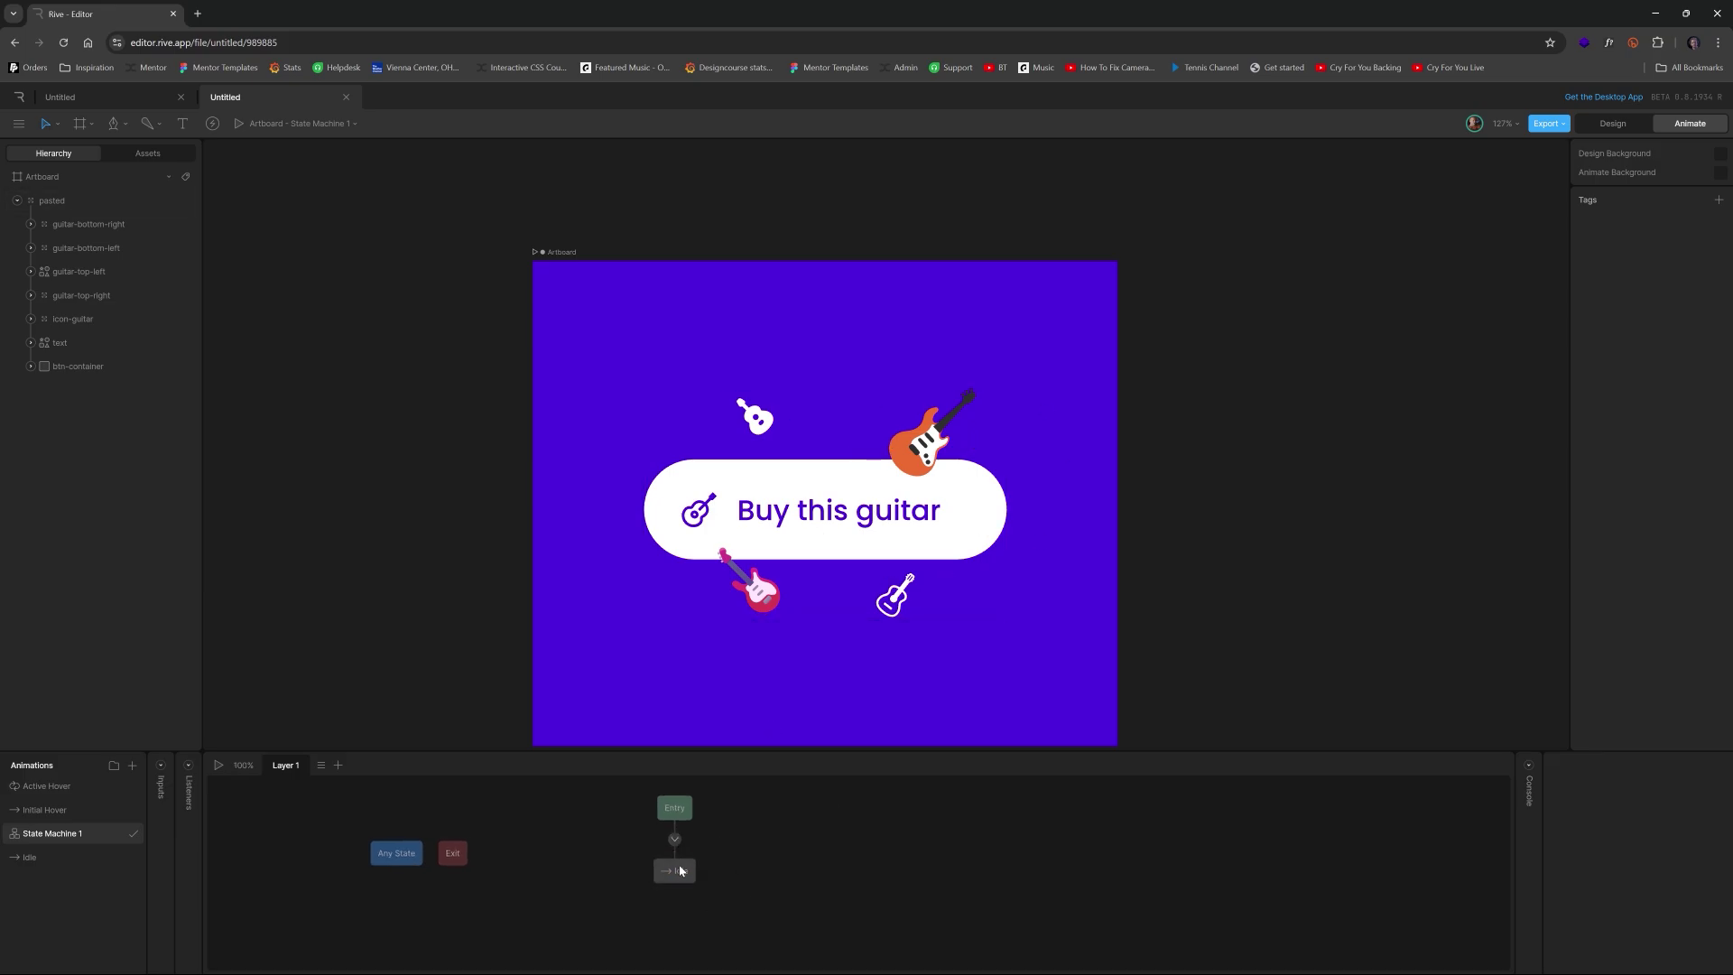
click(680, 871)
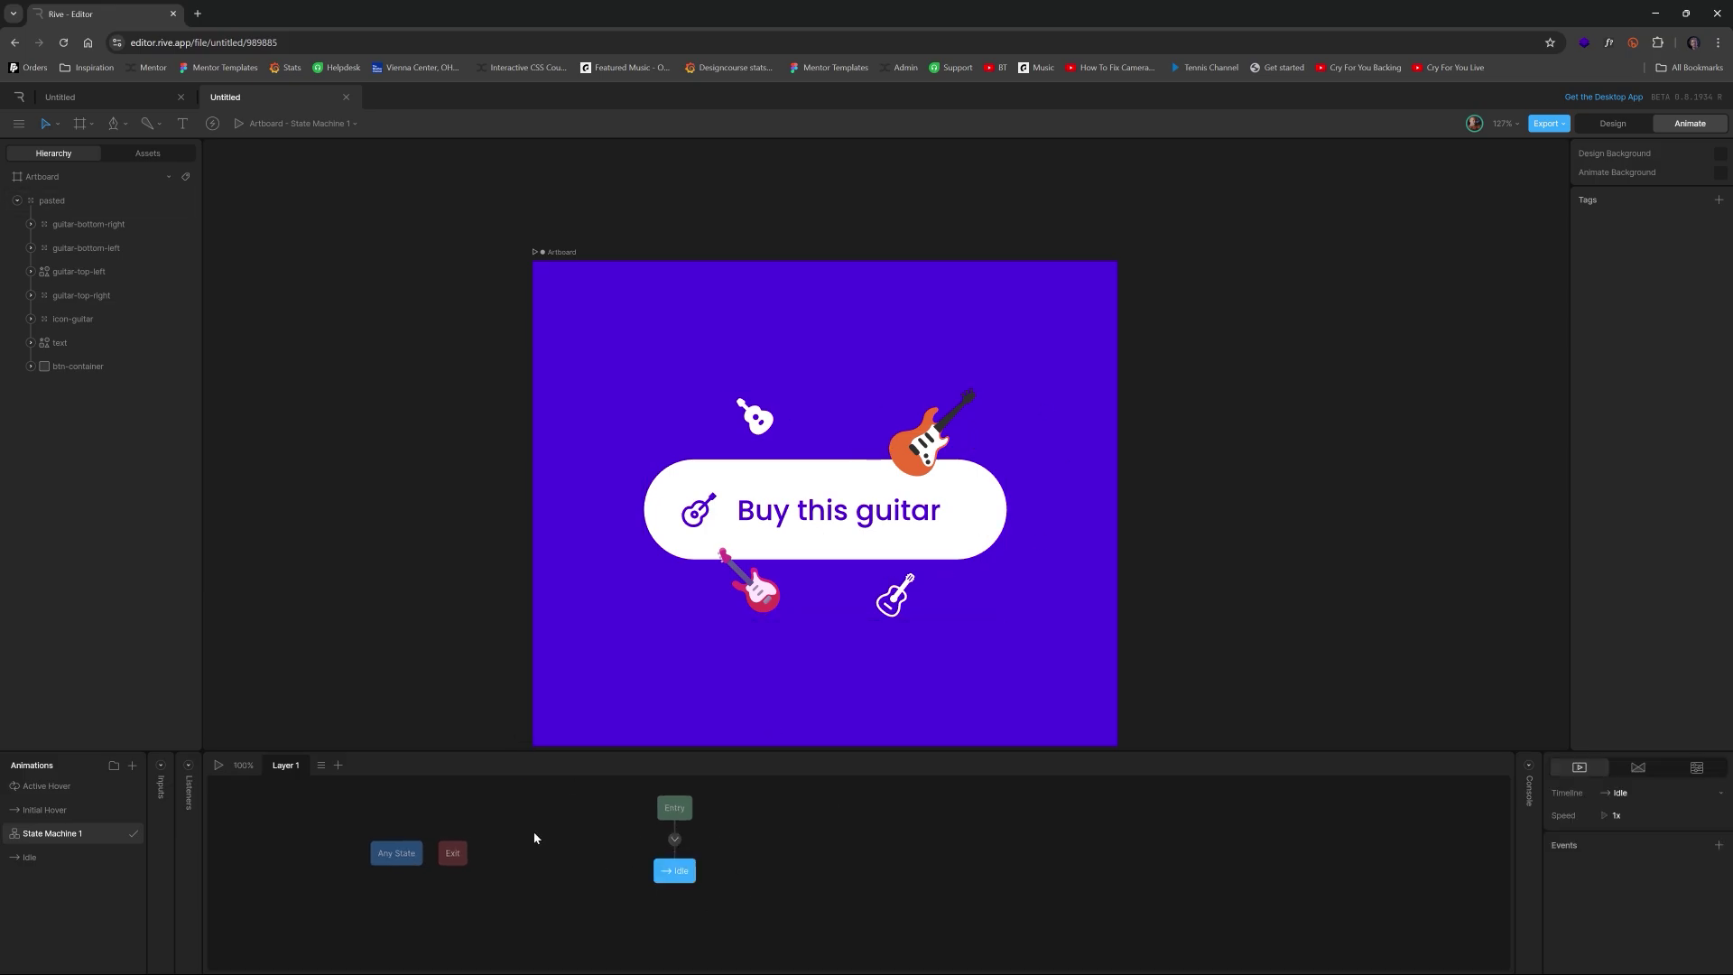
click(219, 766)
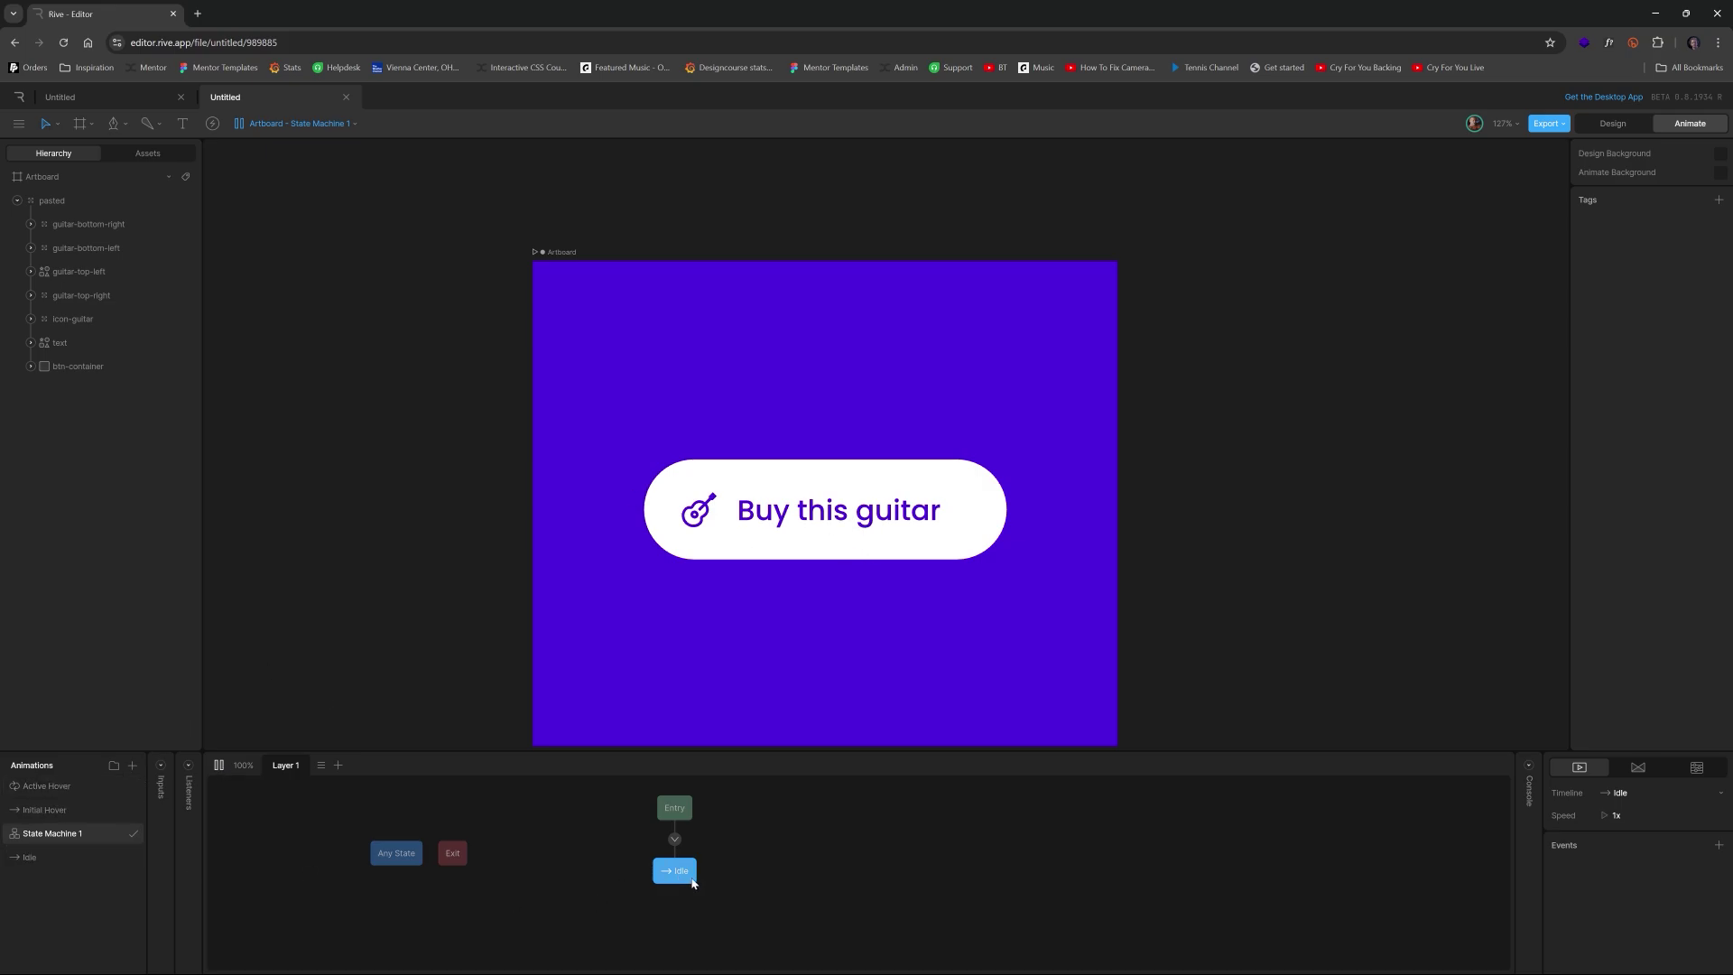
click(809, 881)
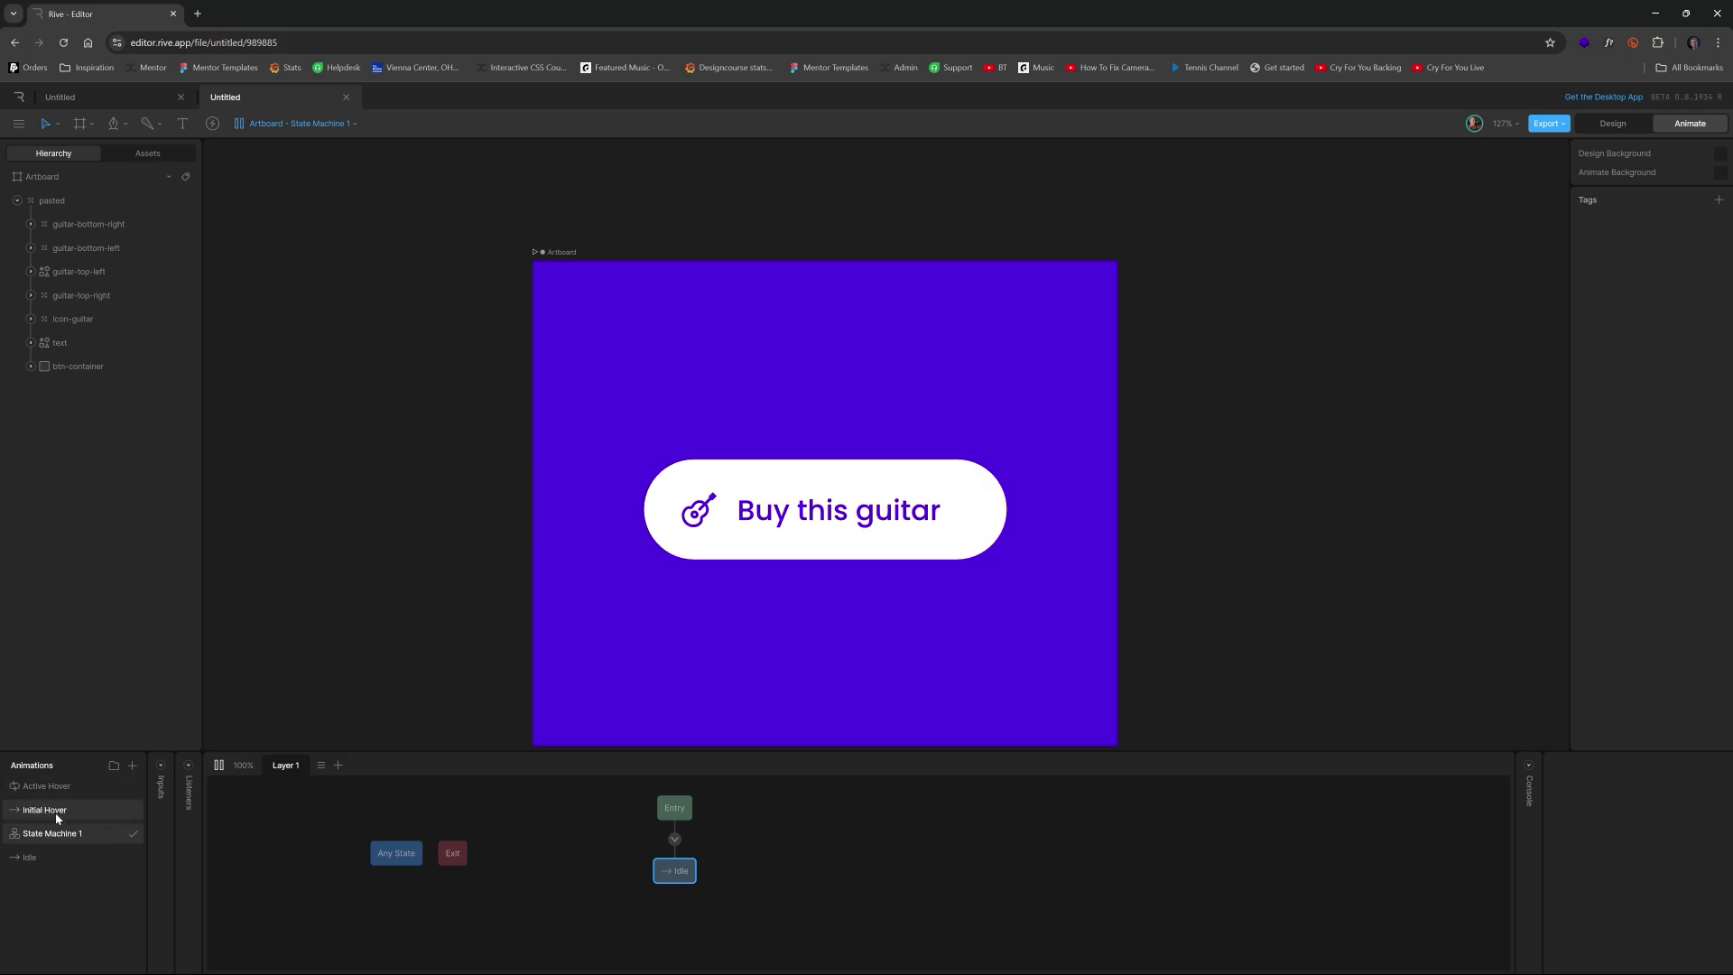
drag(56, 813, 770, 926)
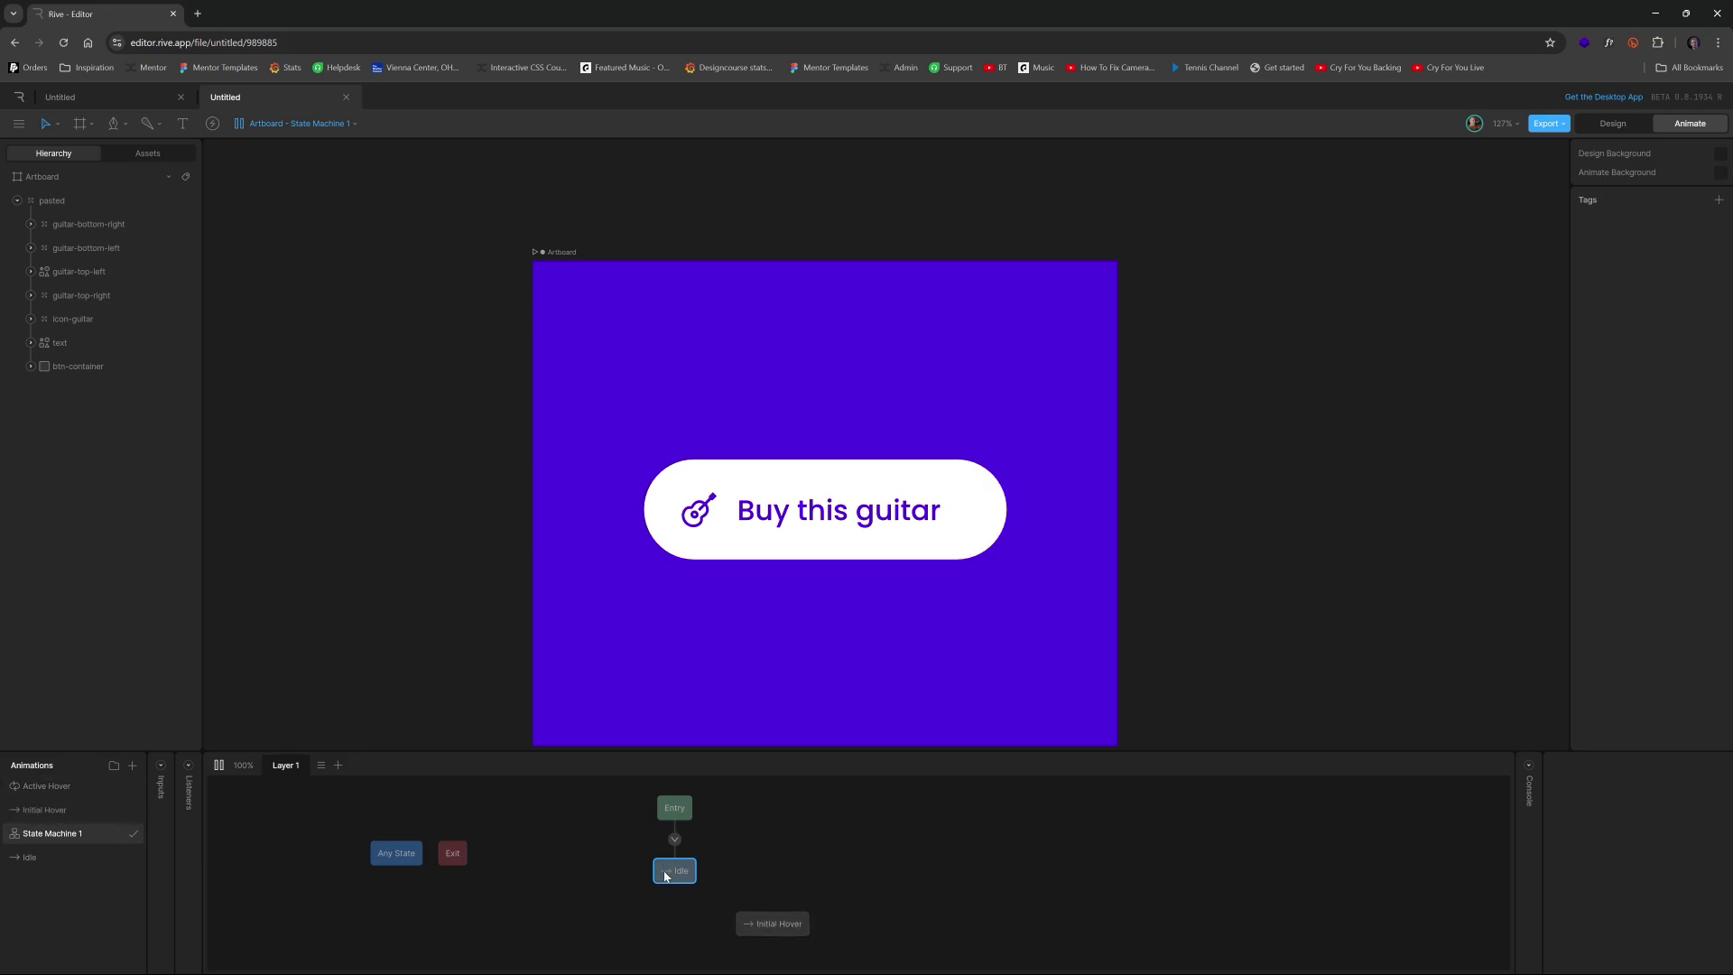
click(751, 921)
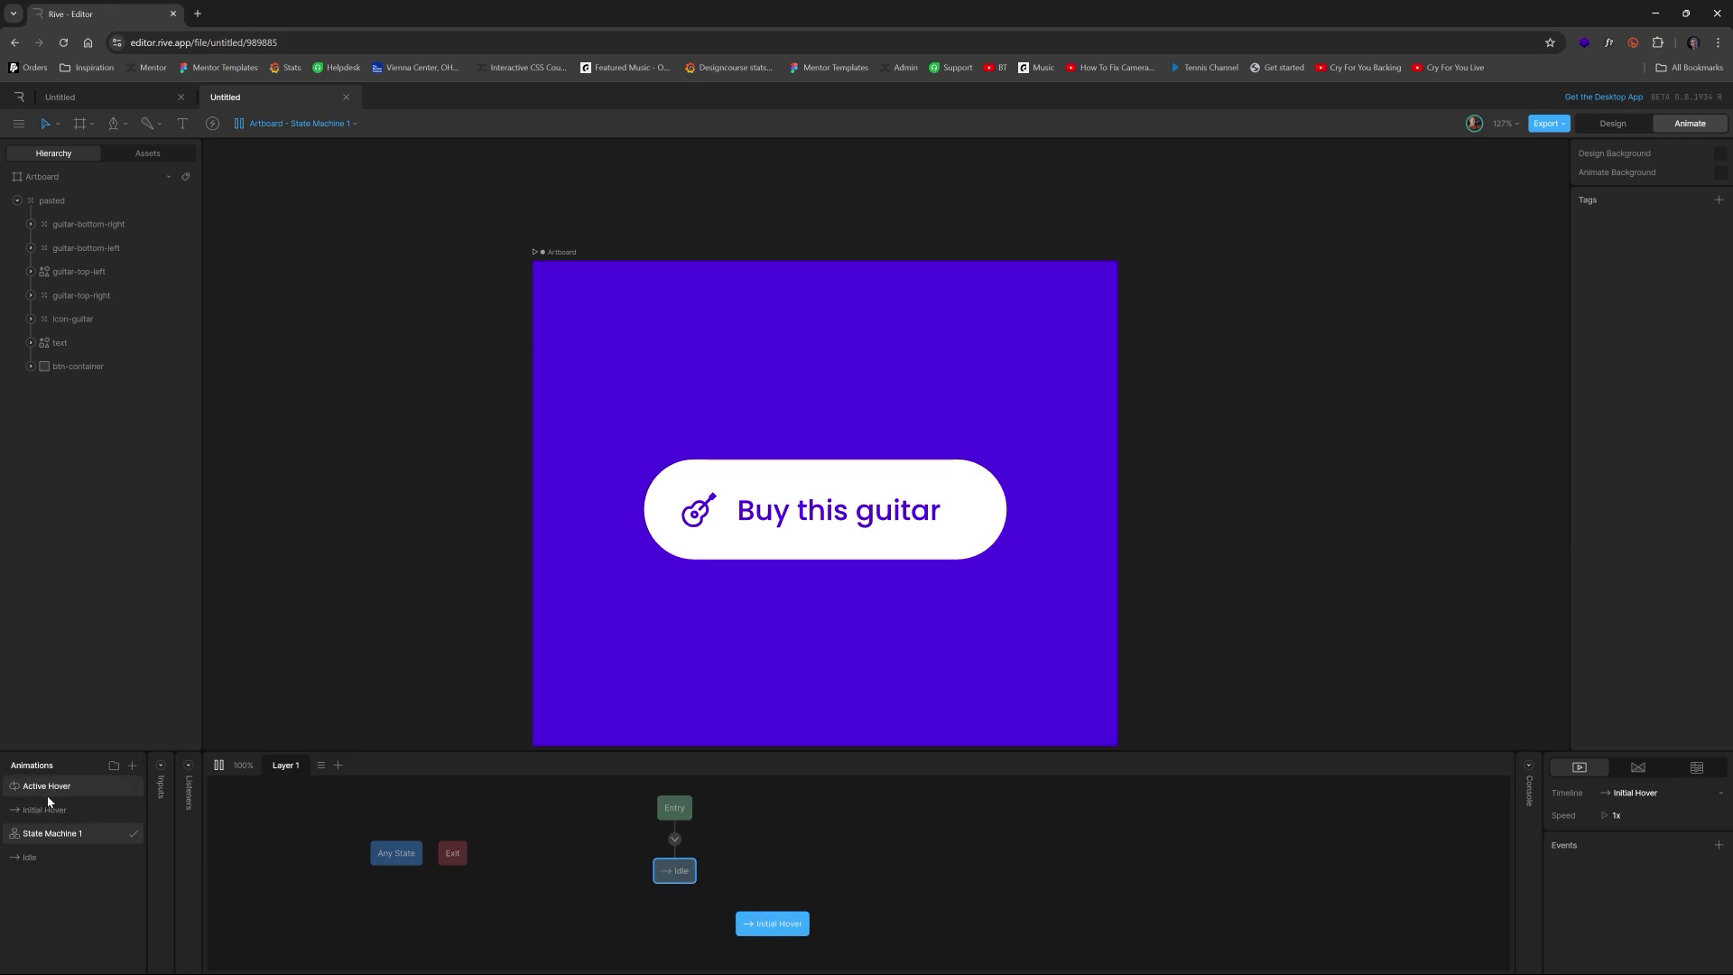
Step: Expand Inputs and Listeners and add a Boolean input, Boolean 1
click(578, 899)
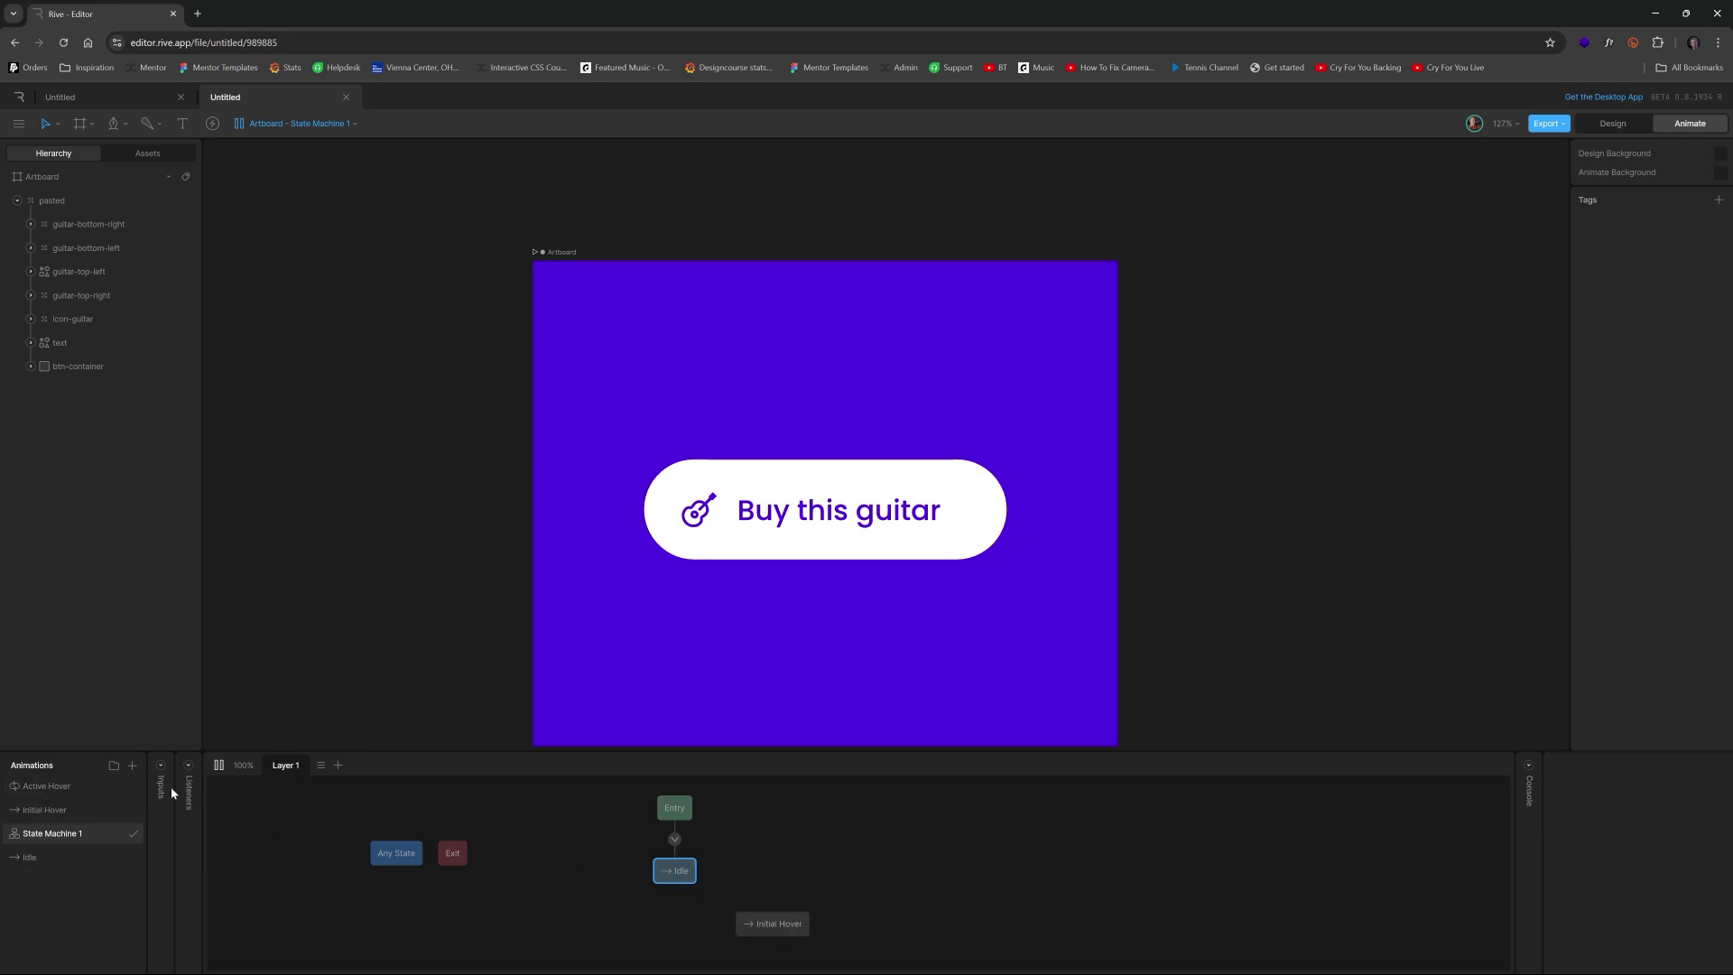
click(159, 764)
click(296, 766)
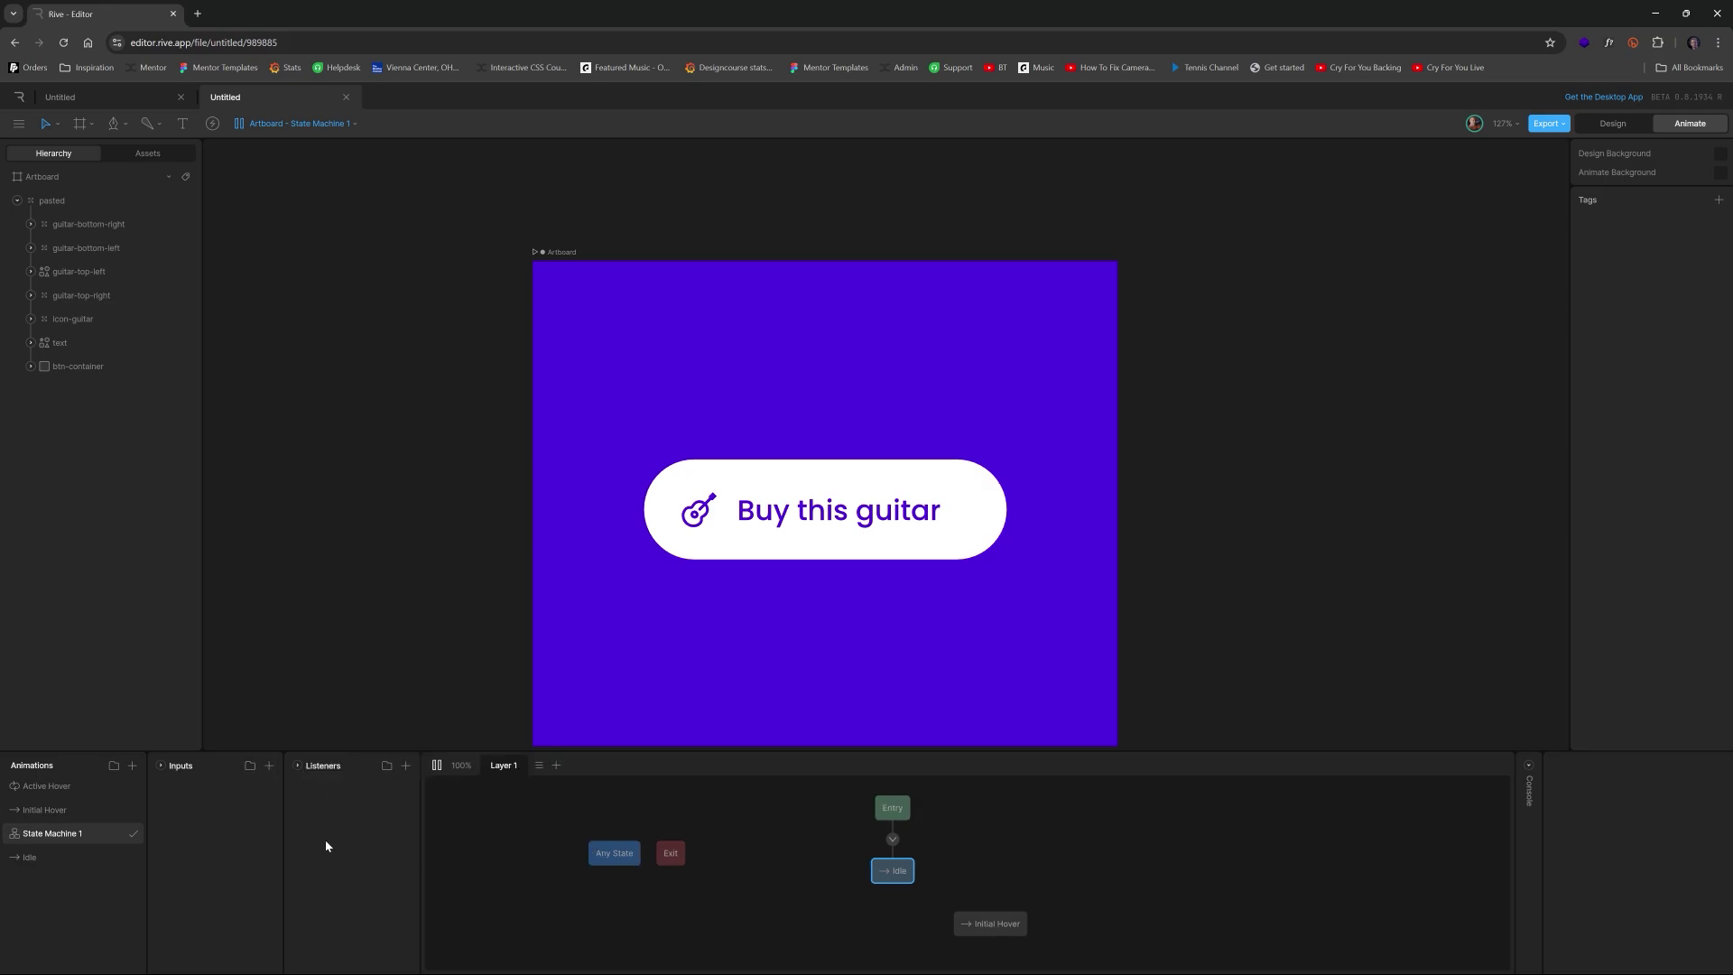
click(269, 766)
click(293, 828)
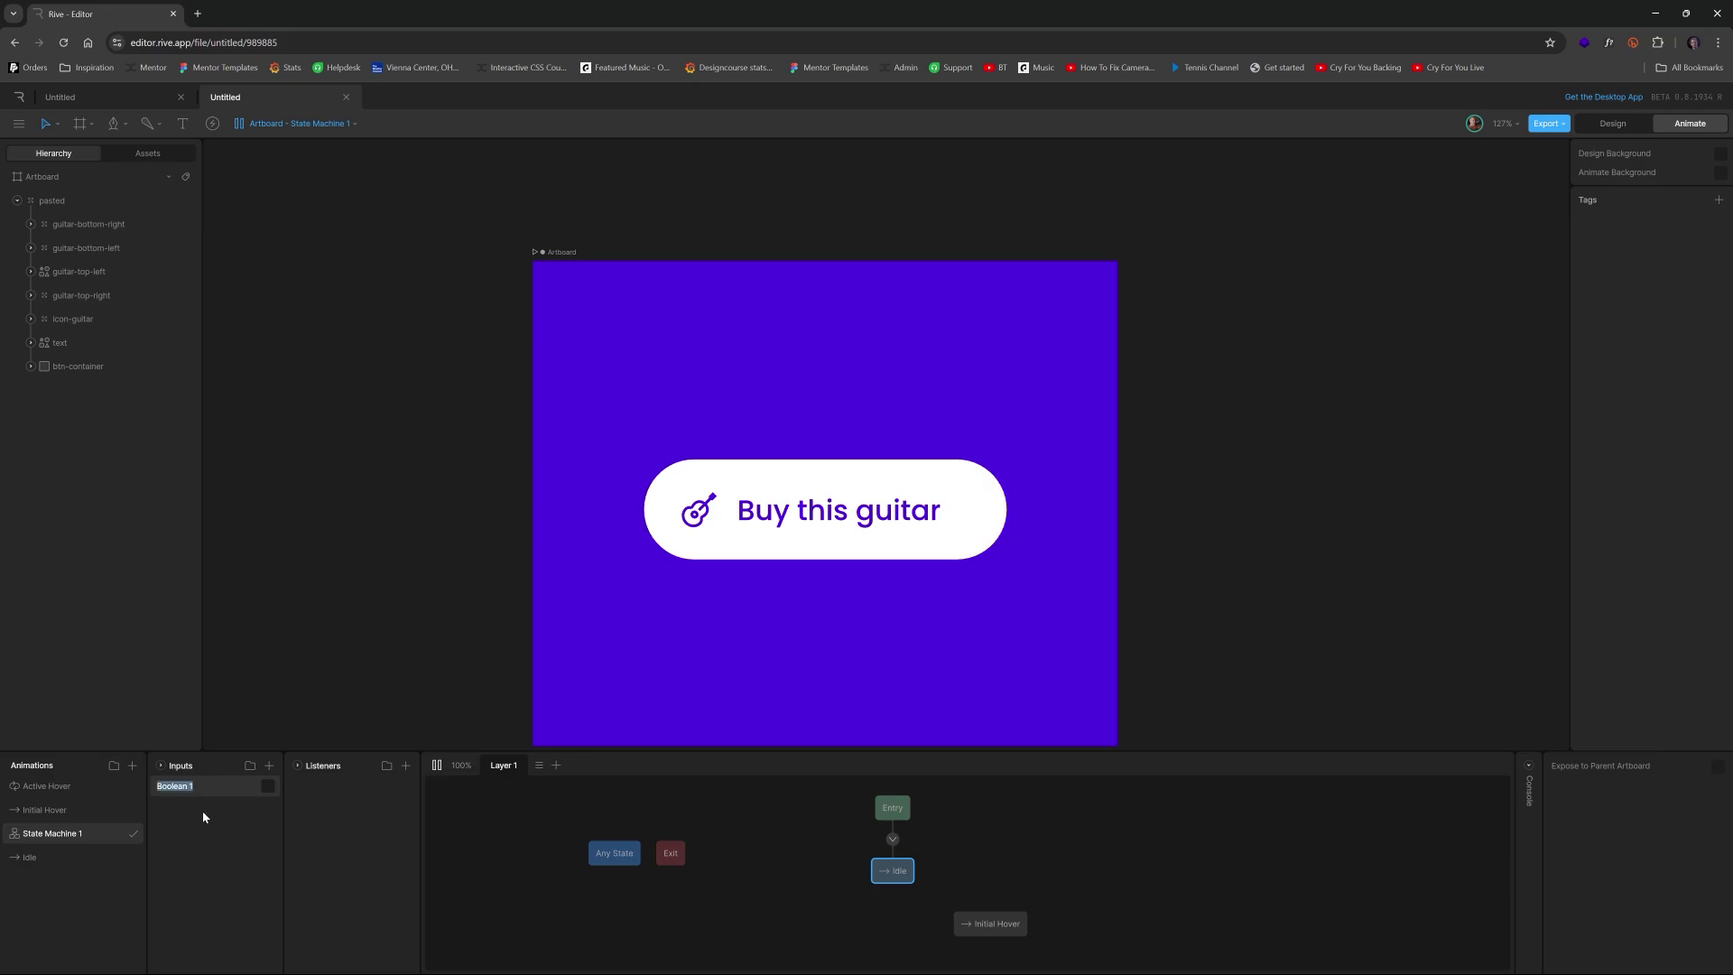
Step: Add two listeners and name them Hover On and Hover Off
click(405, 765)
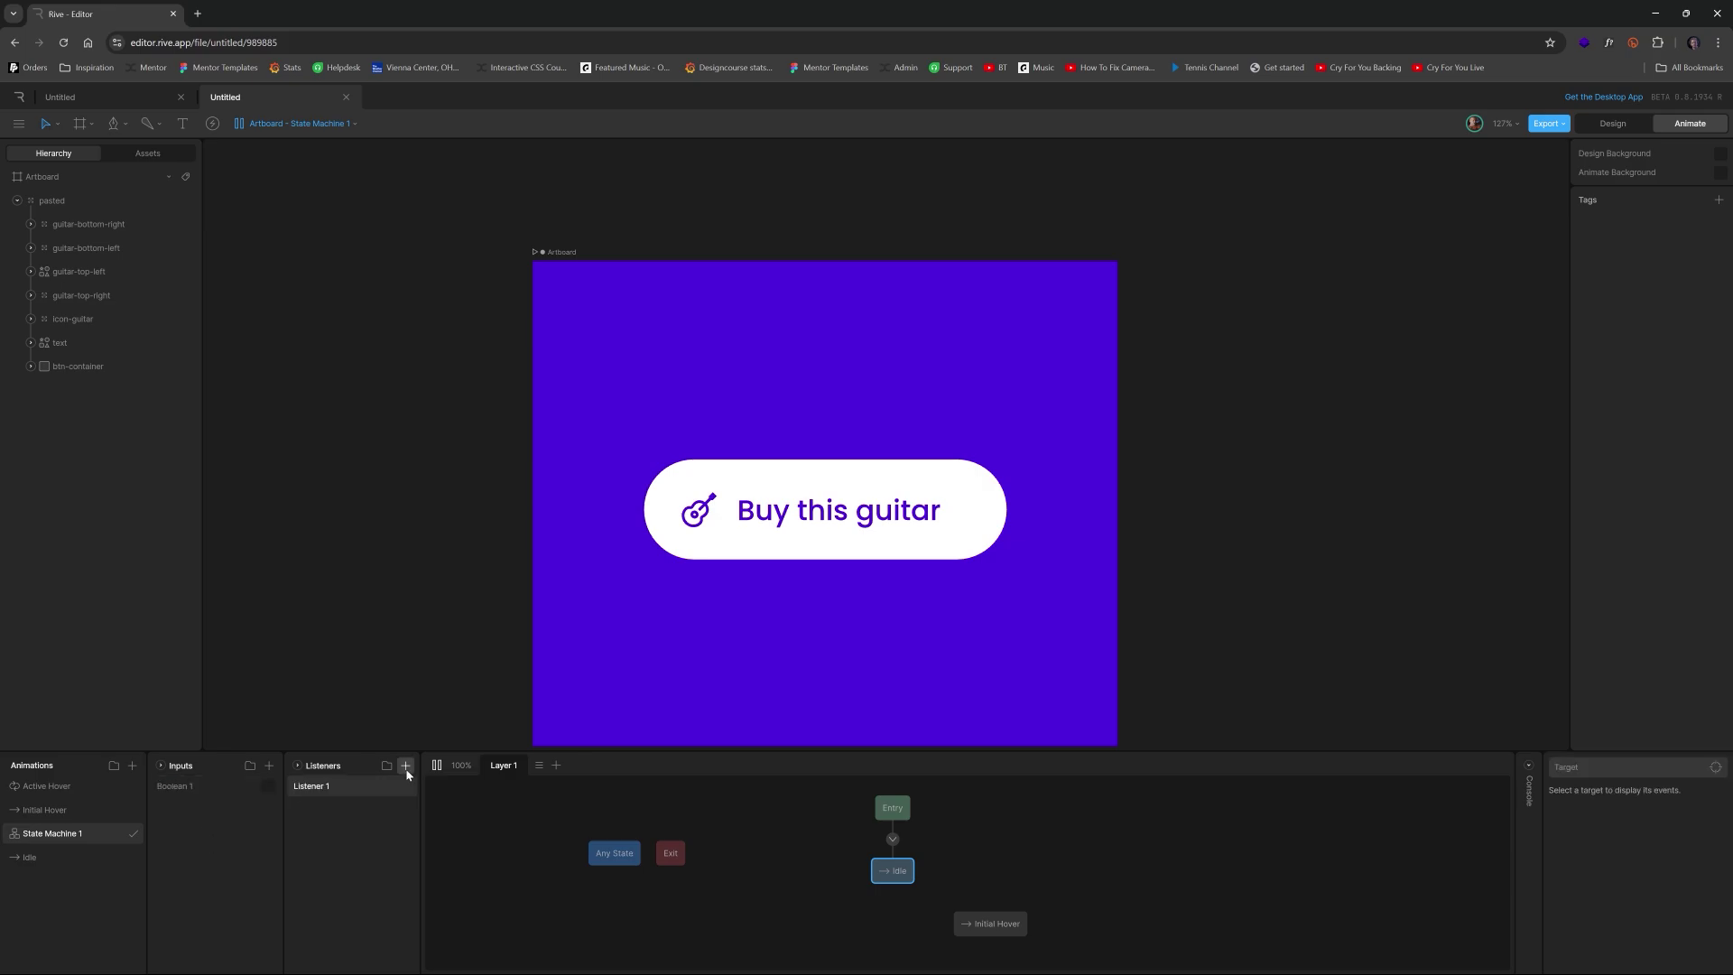
double_click(313, 790)
text(Hover On)
click(405, 765)
double_click(326, 791)
text(H)
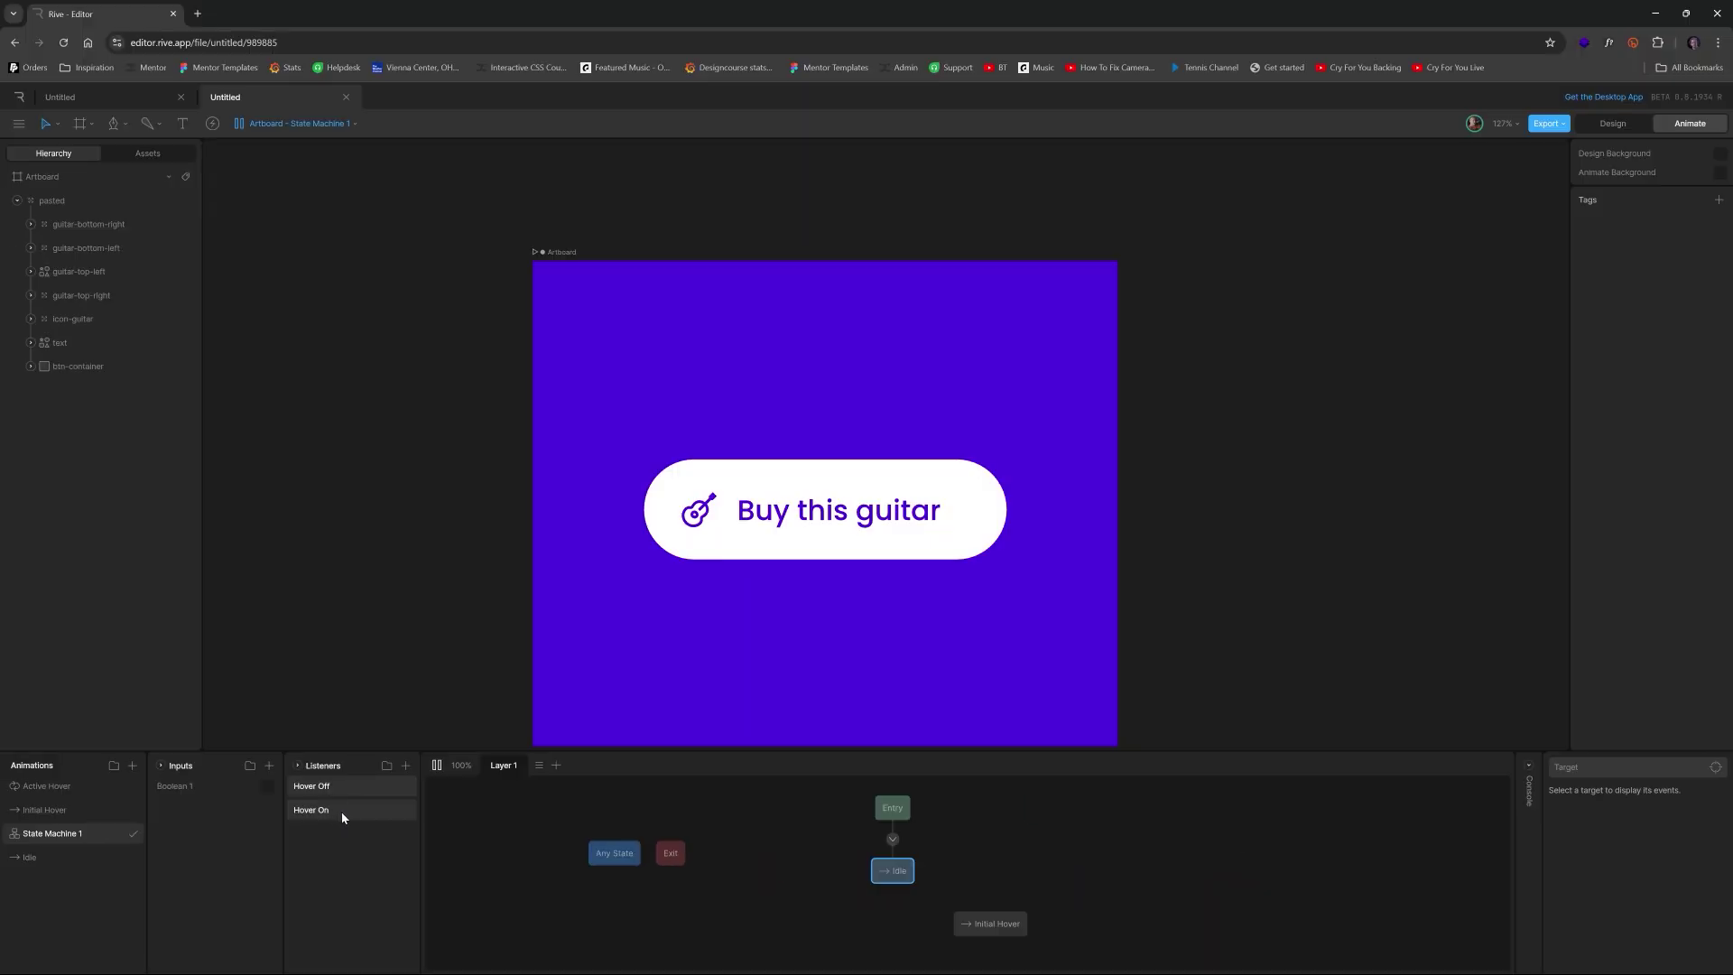
click(341, 810)
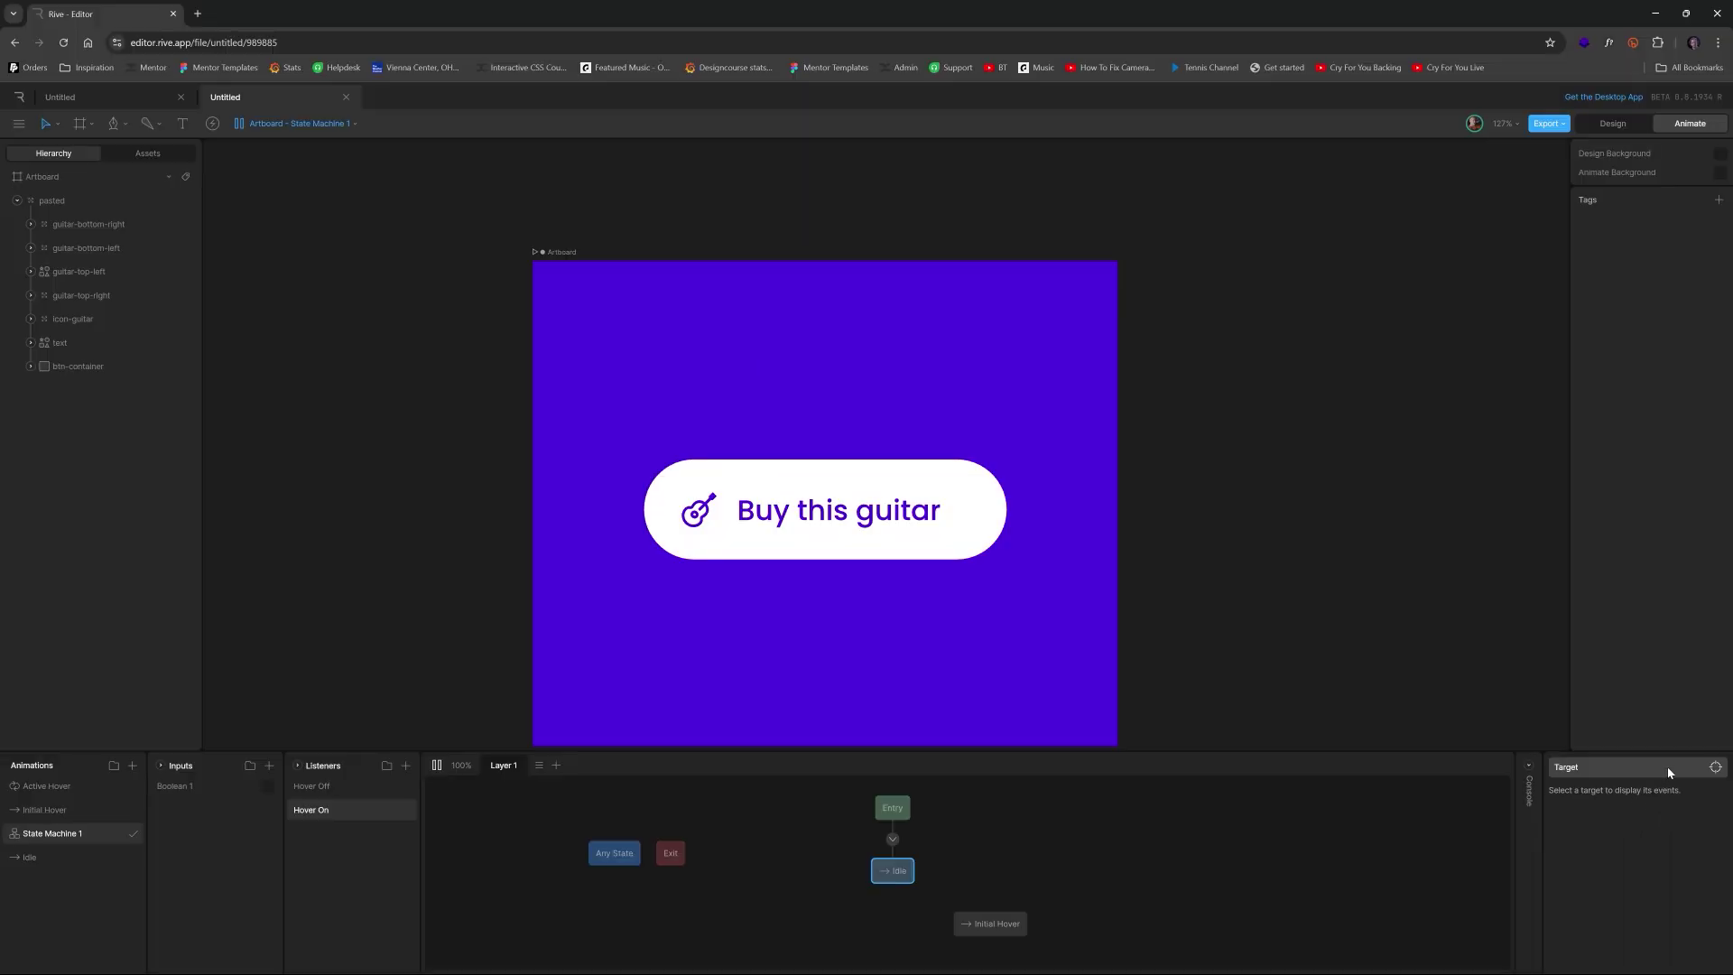
Step: Target the Hover On listener at btn-container and have it set Boolean 1 to true
click(1597, 735)
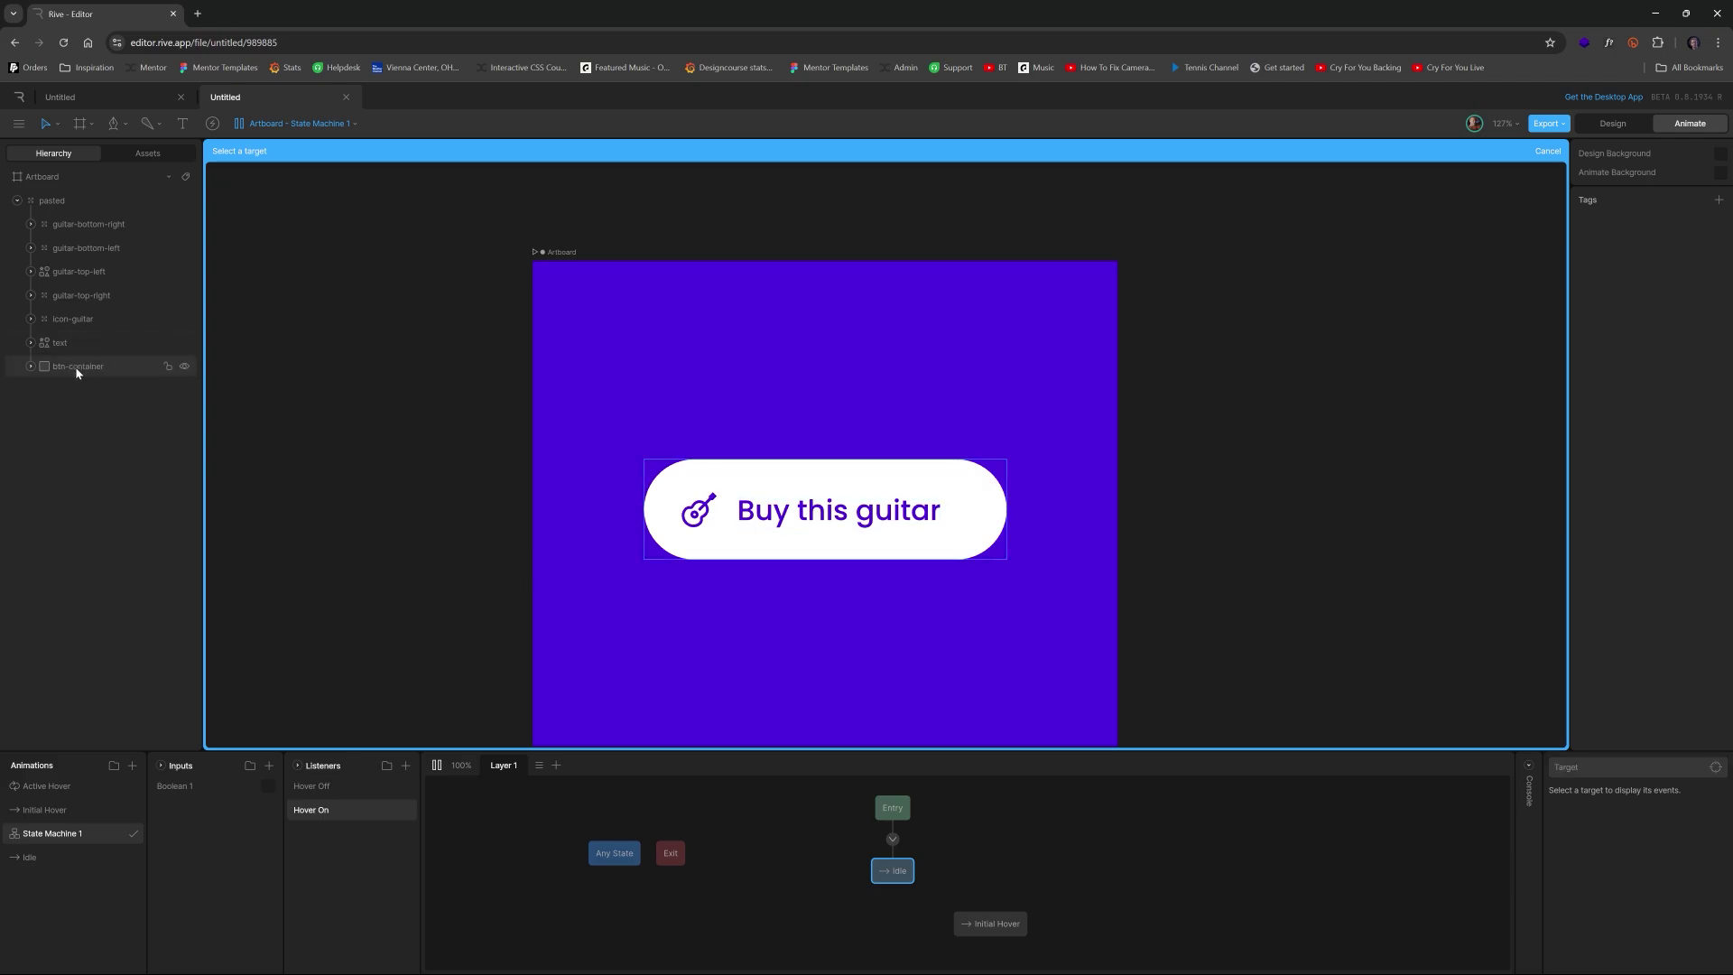
key(Escape)
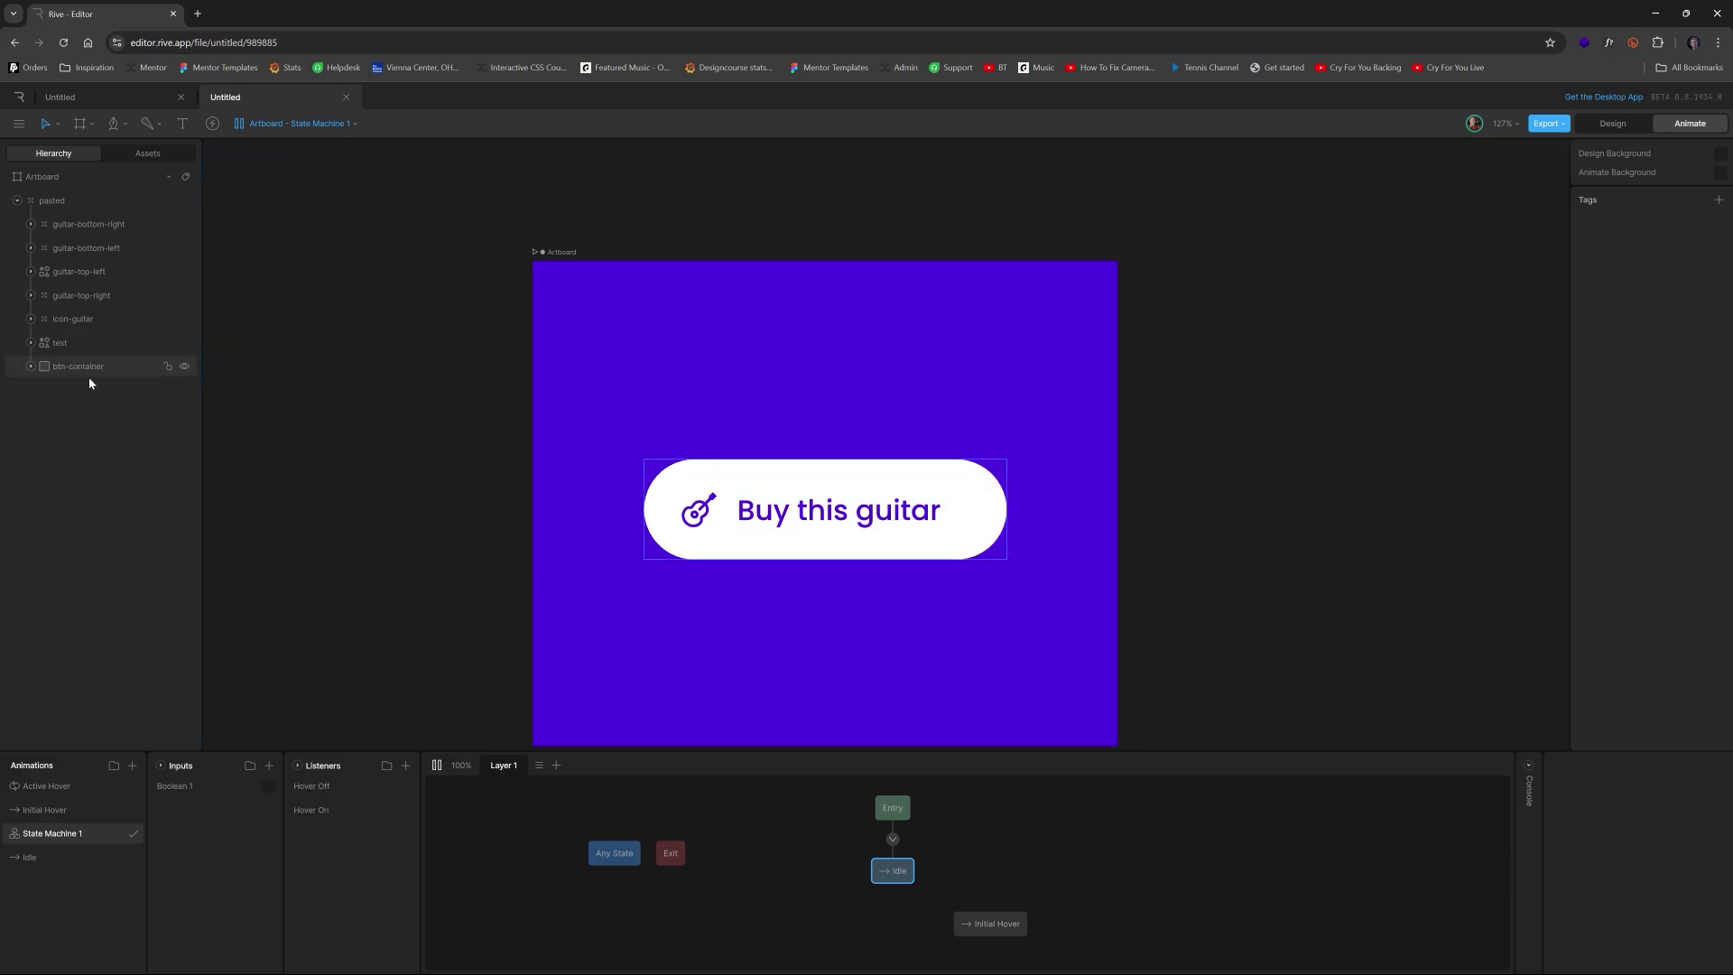
click(316, 786)
click(320, 809)
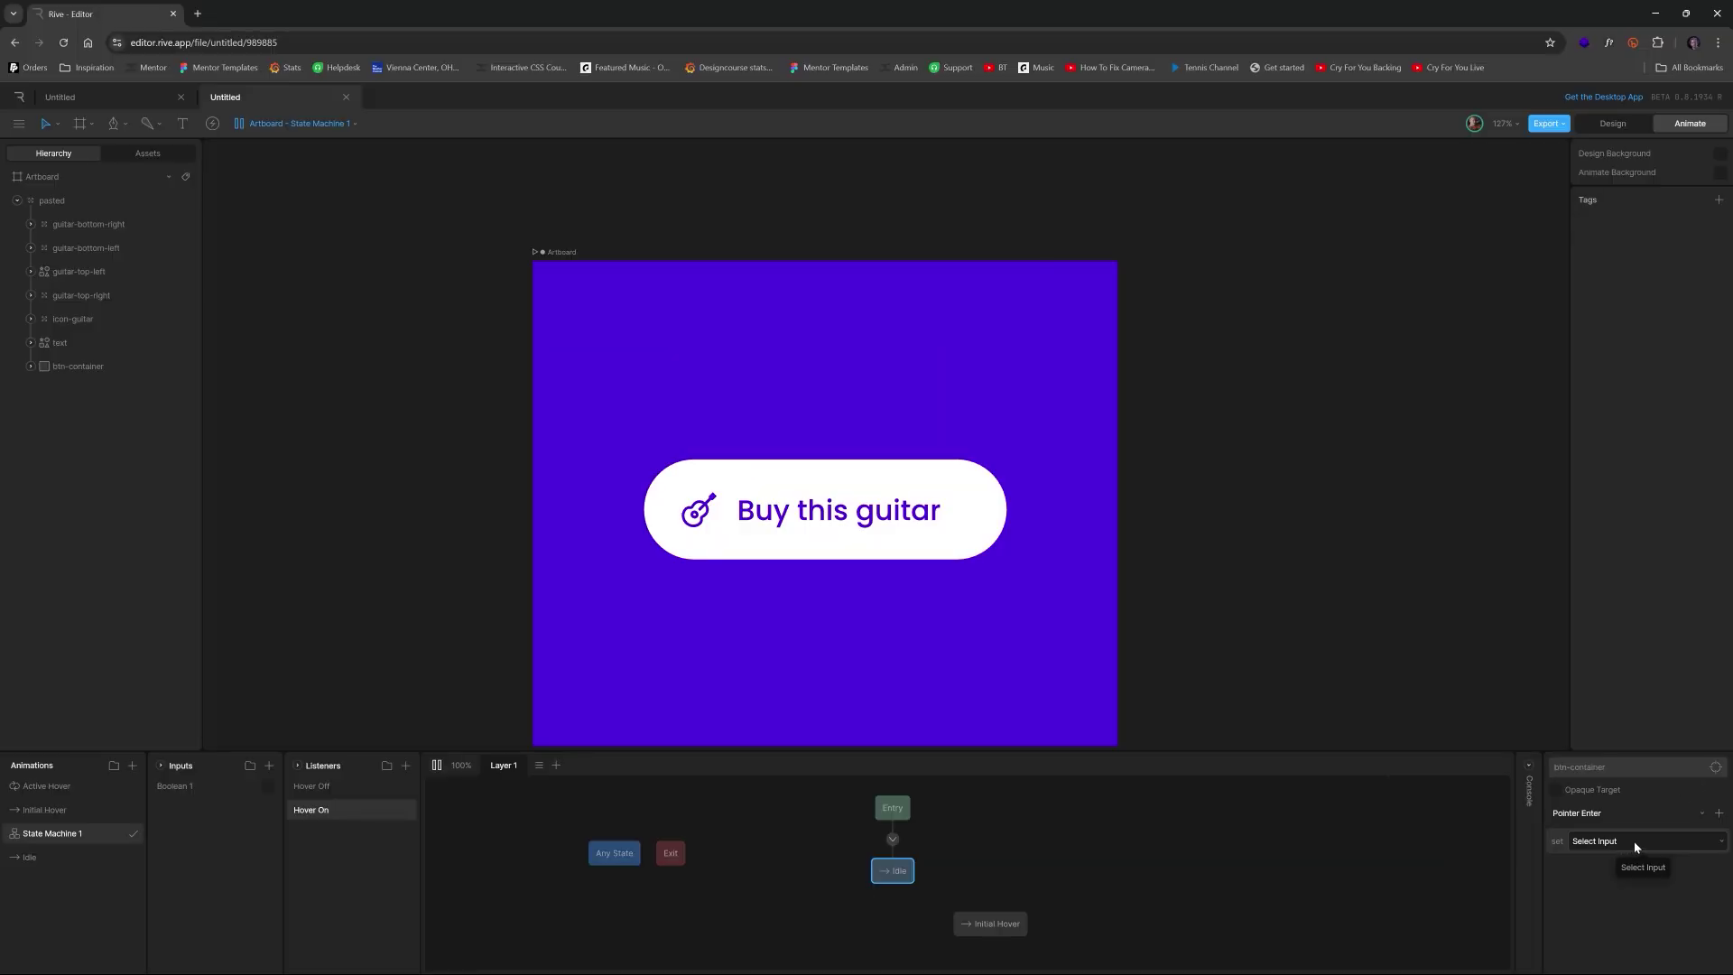
click(1537, 835)
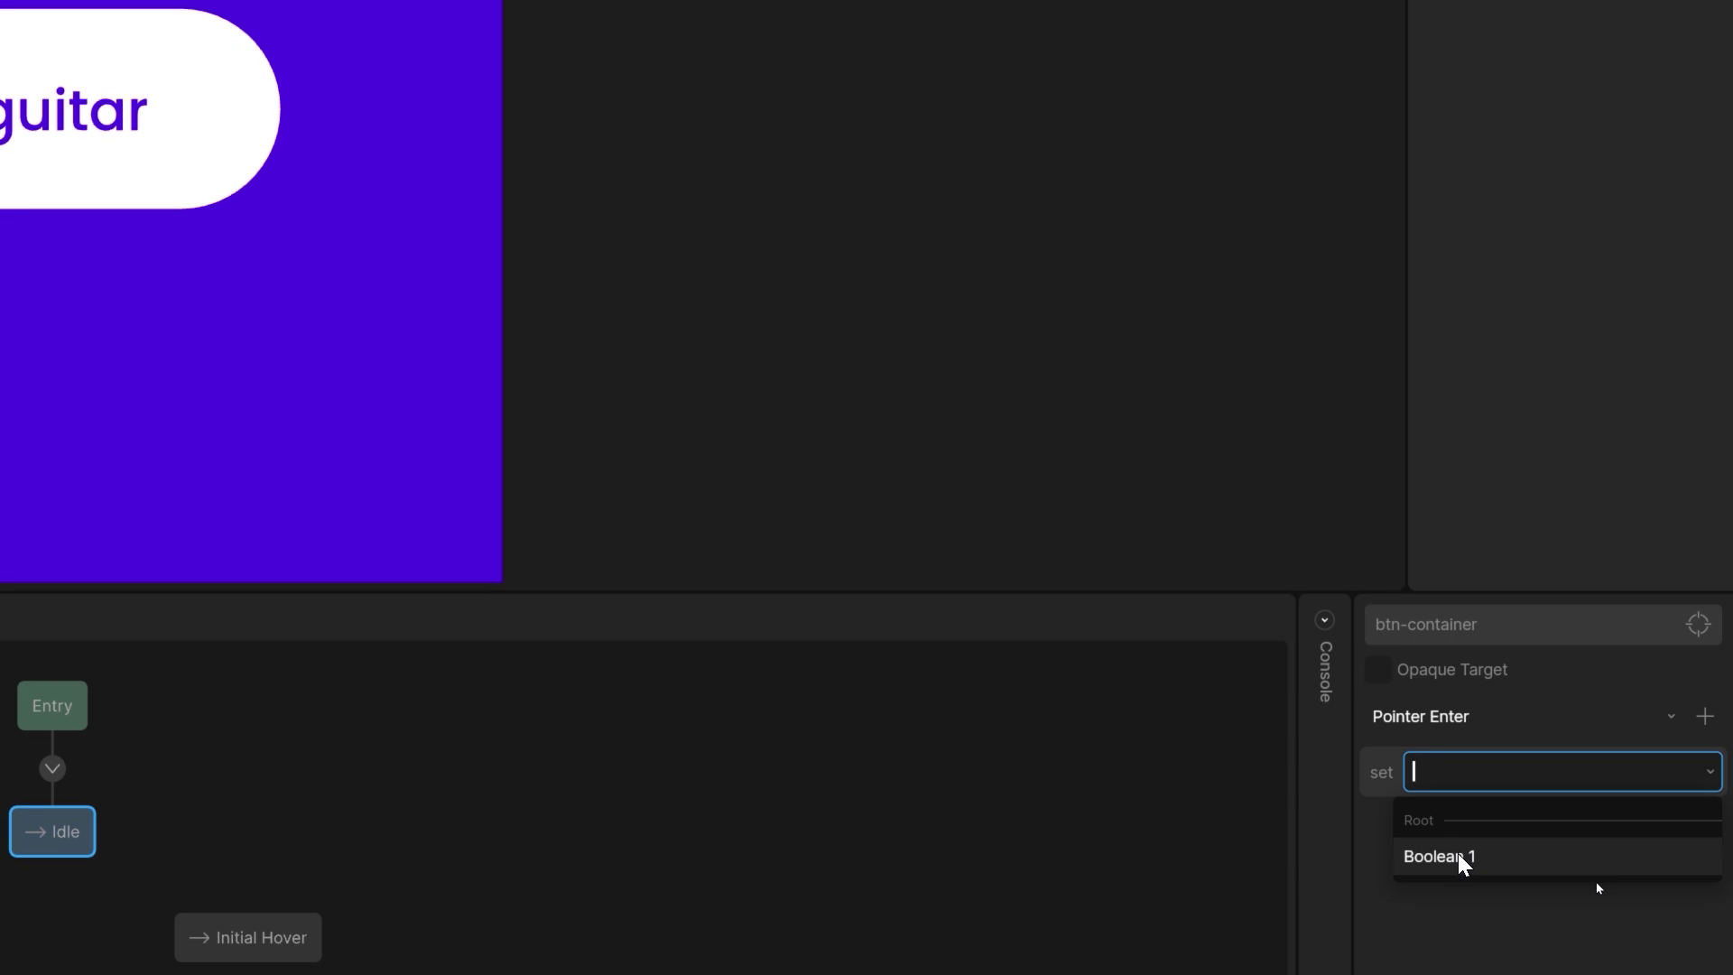
click(1463, 858)
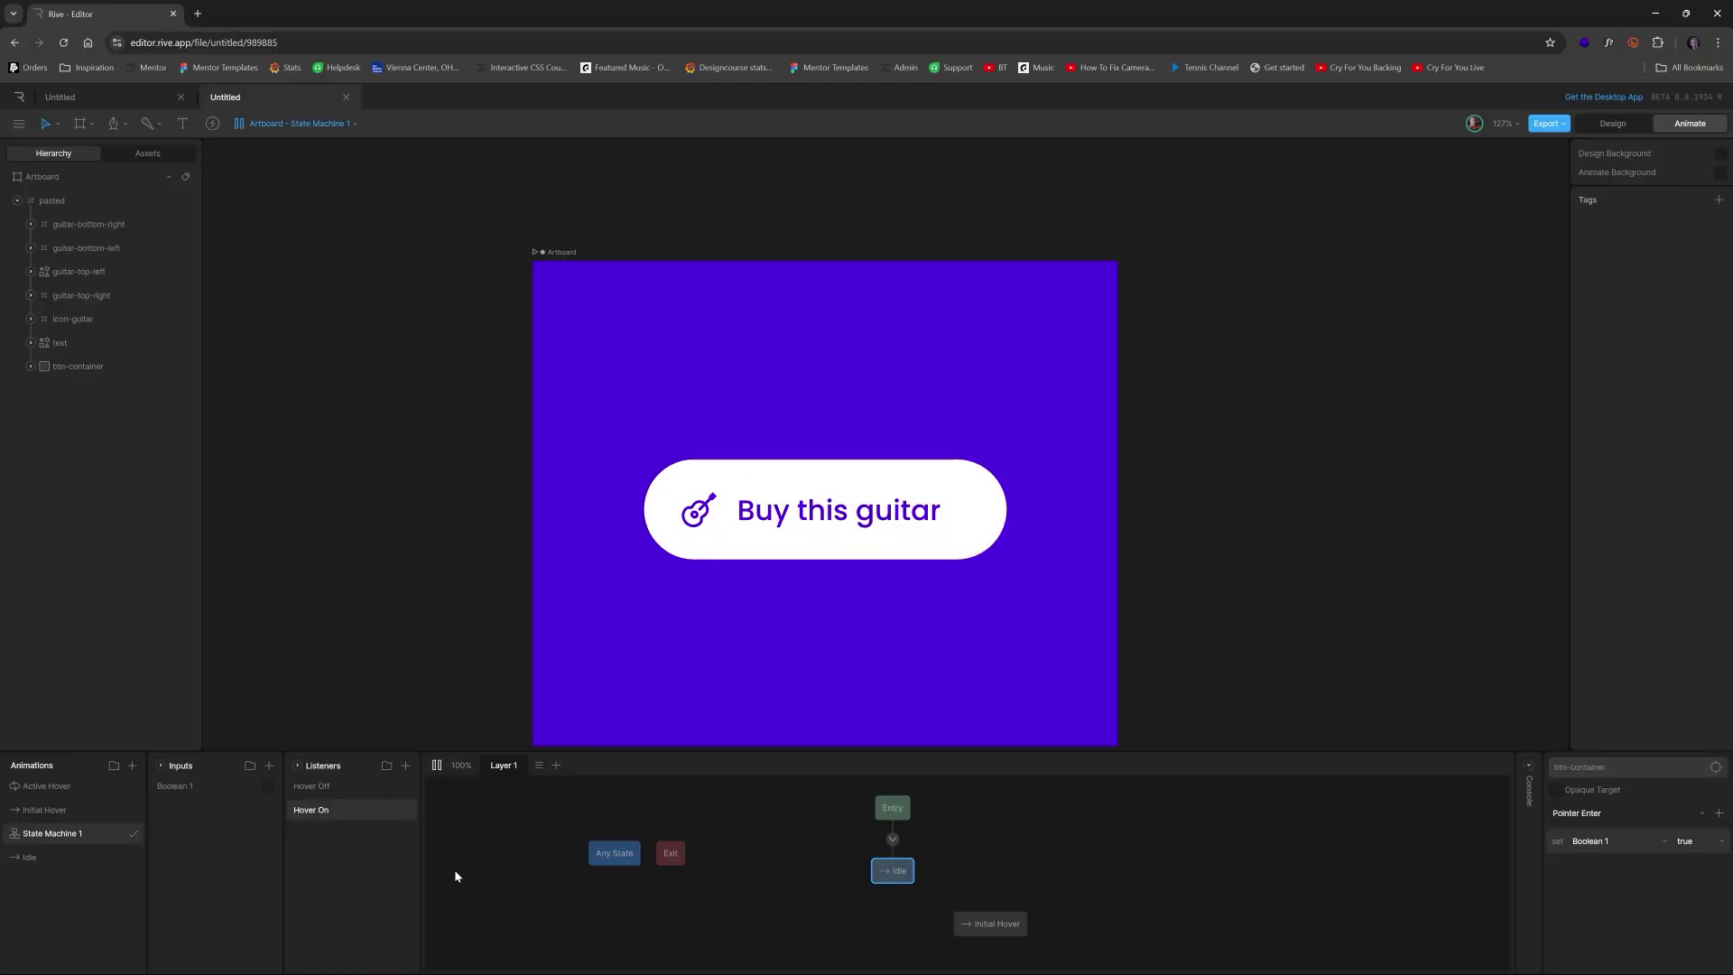
Step: Configure Hover Off to toggle Boolean 1 when the Pointer Exit event fires
click(318, 786)
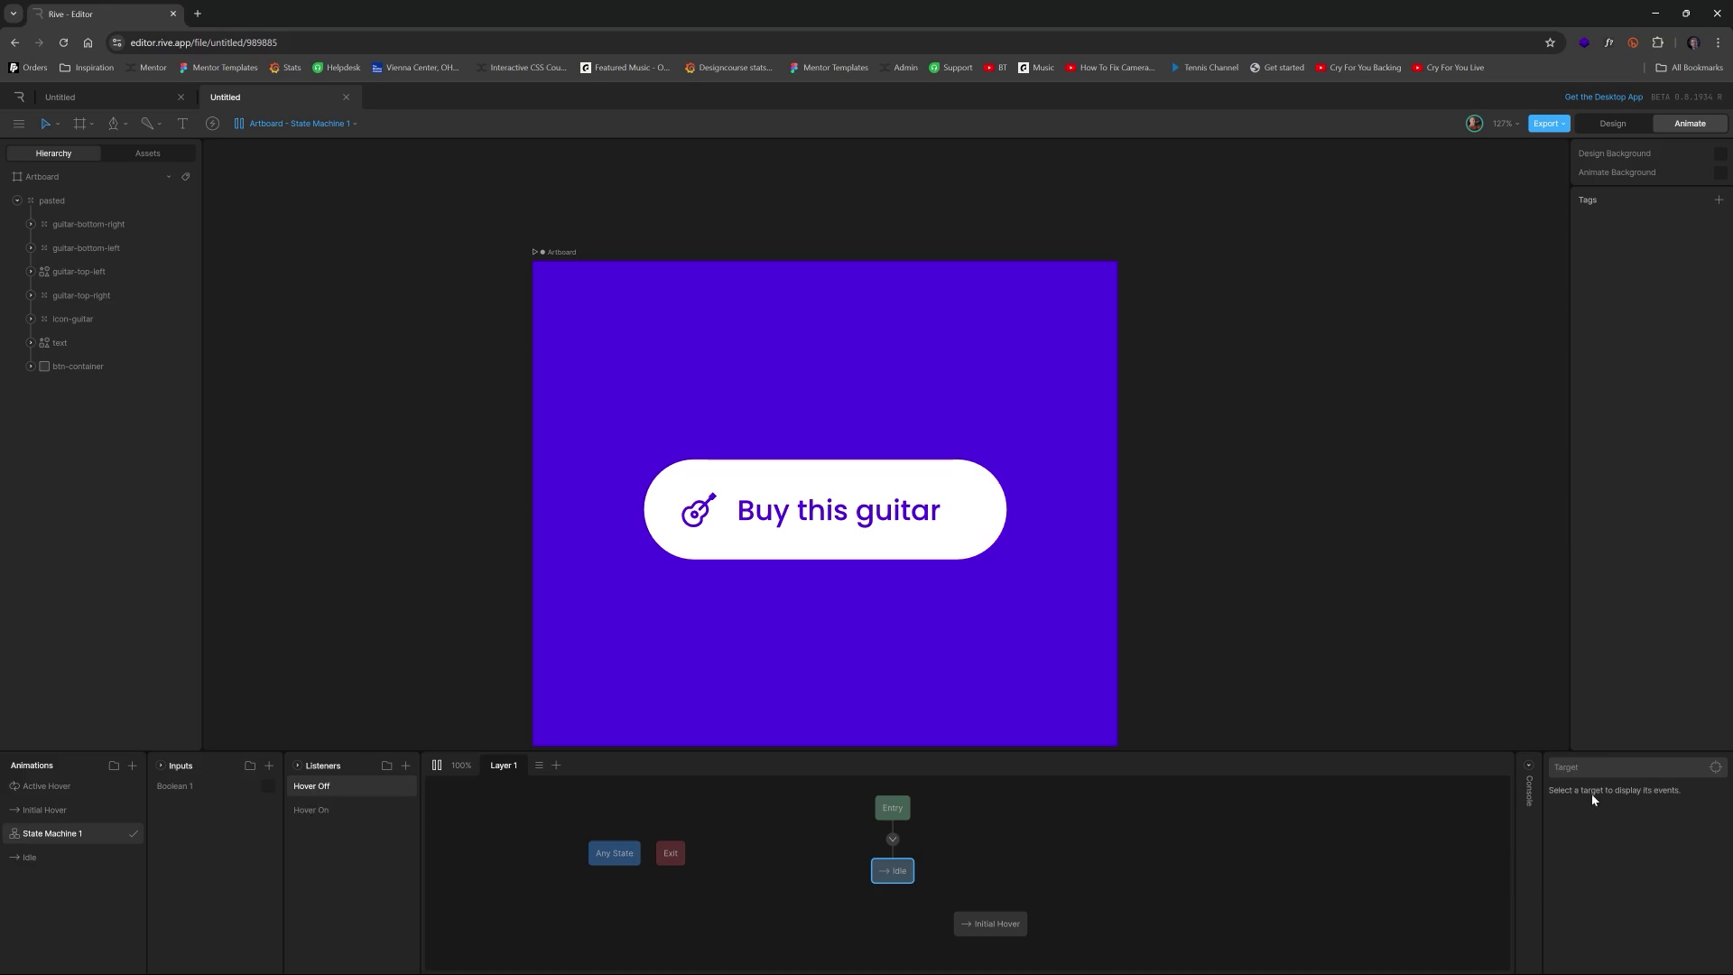
click(1595, 768)
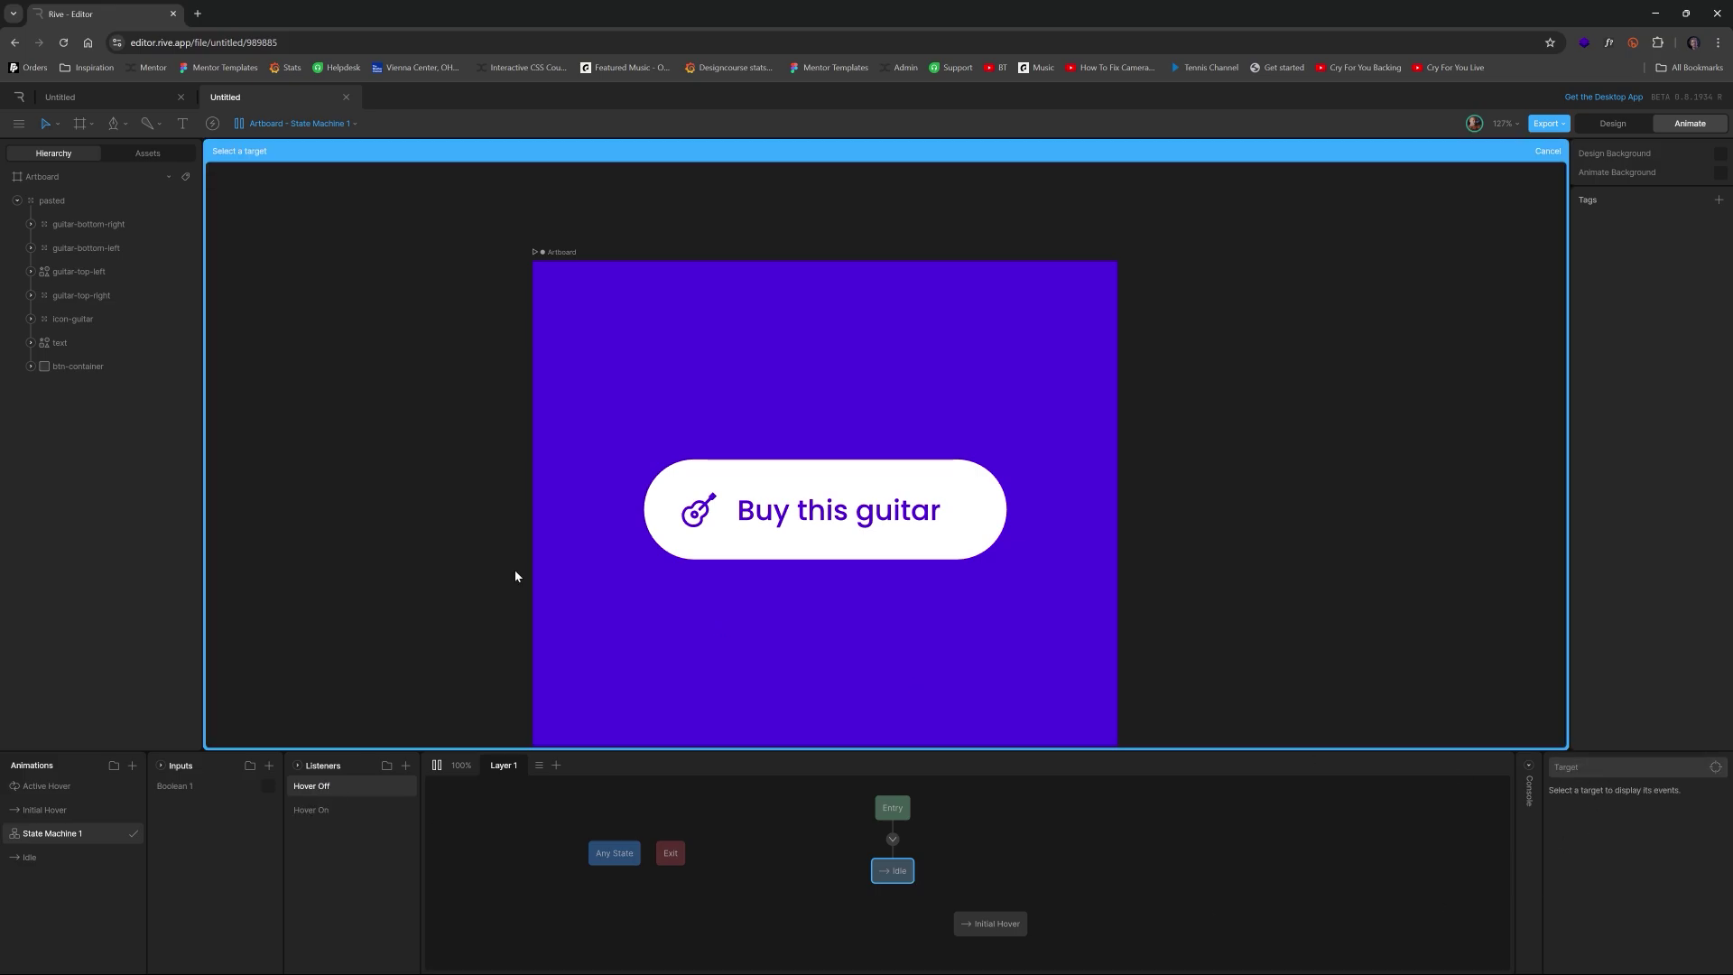
click(908, 830)
click(329, 789)
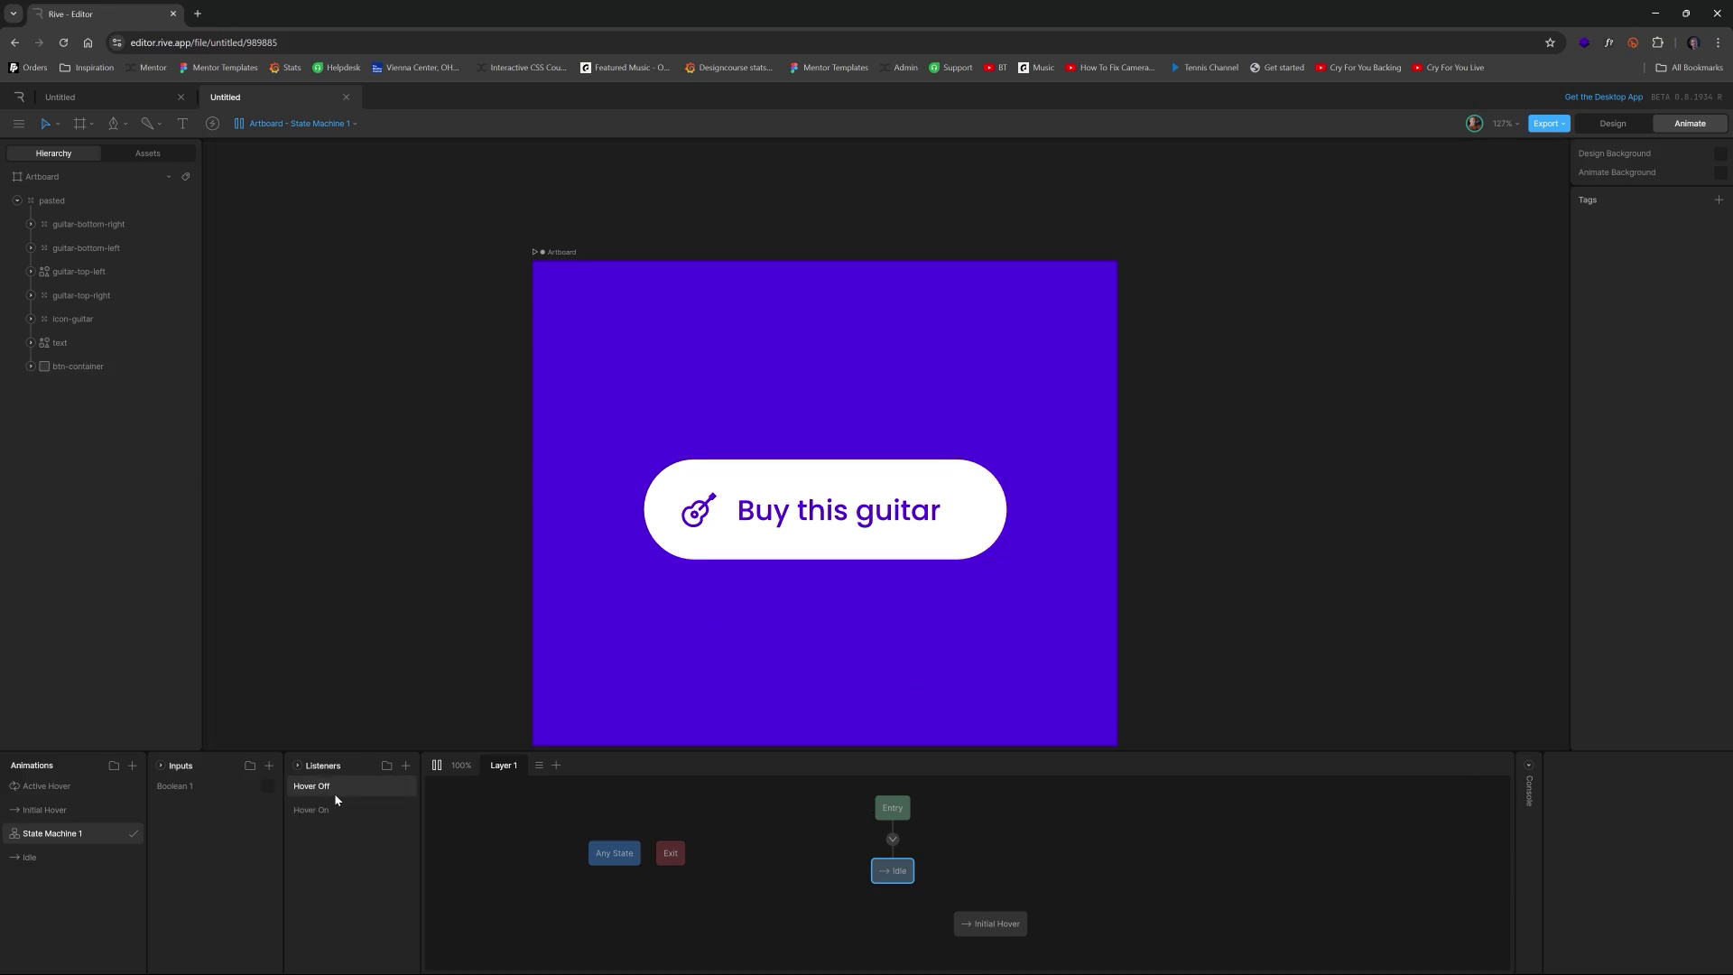
click(1616, 842)
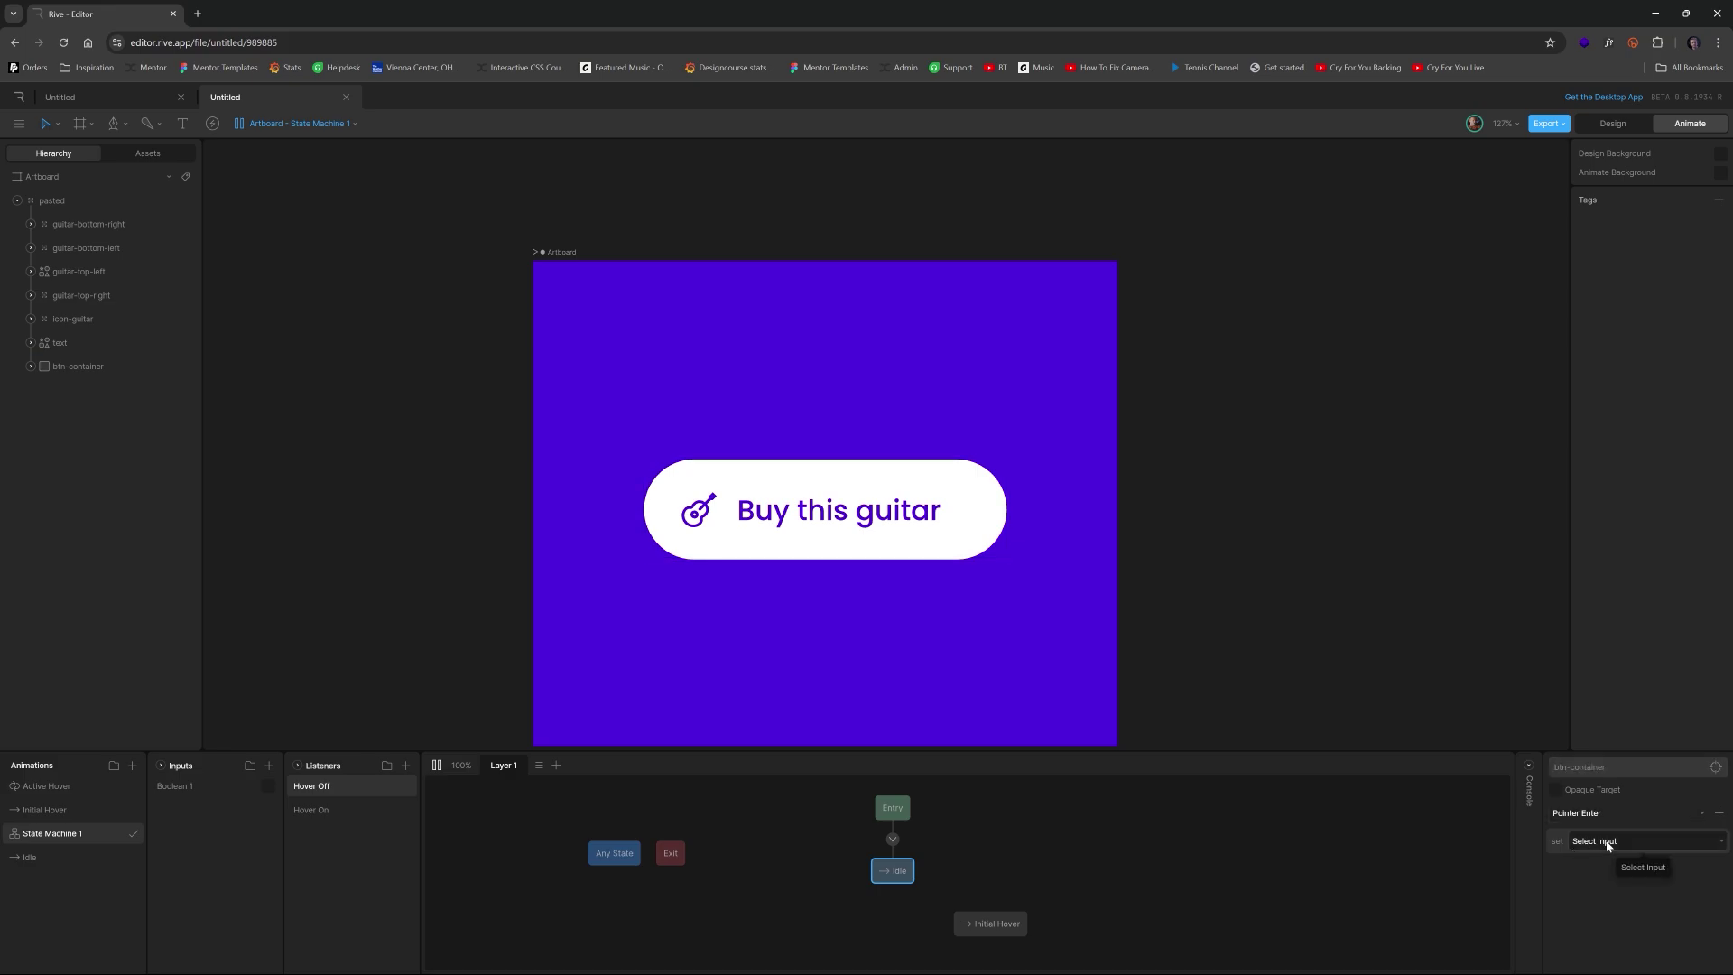
click(1607, 882)
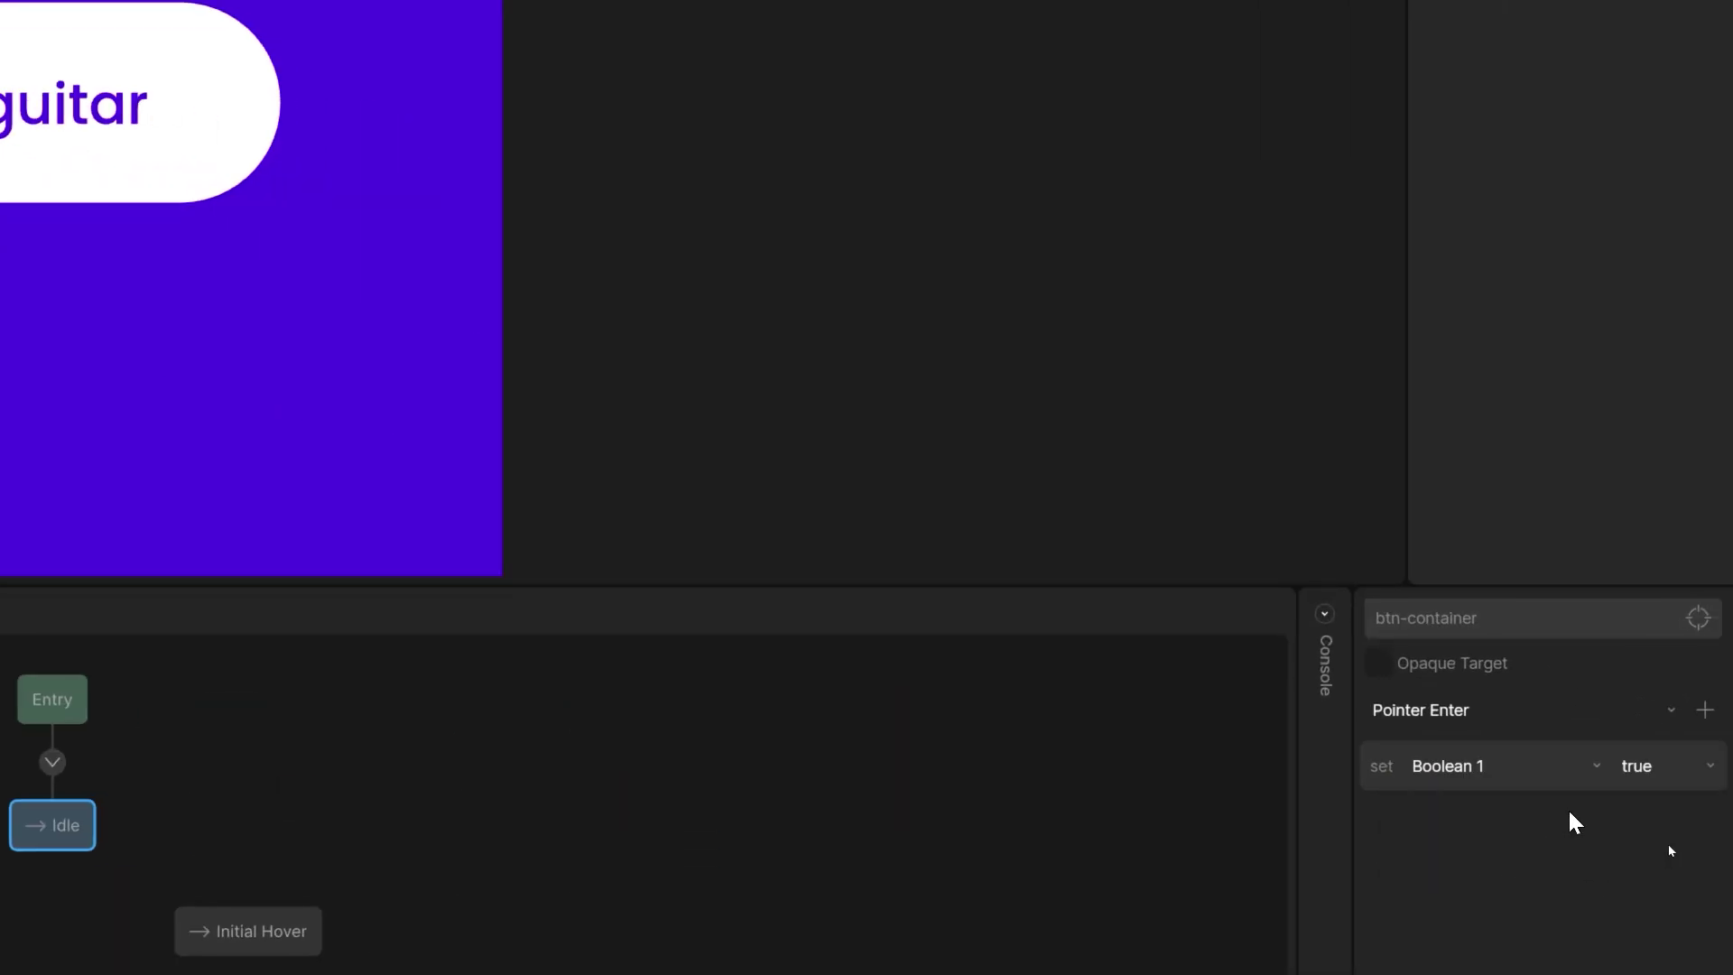
click(1686, 844)
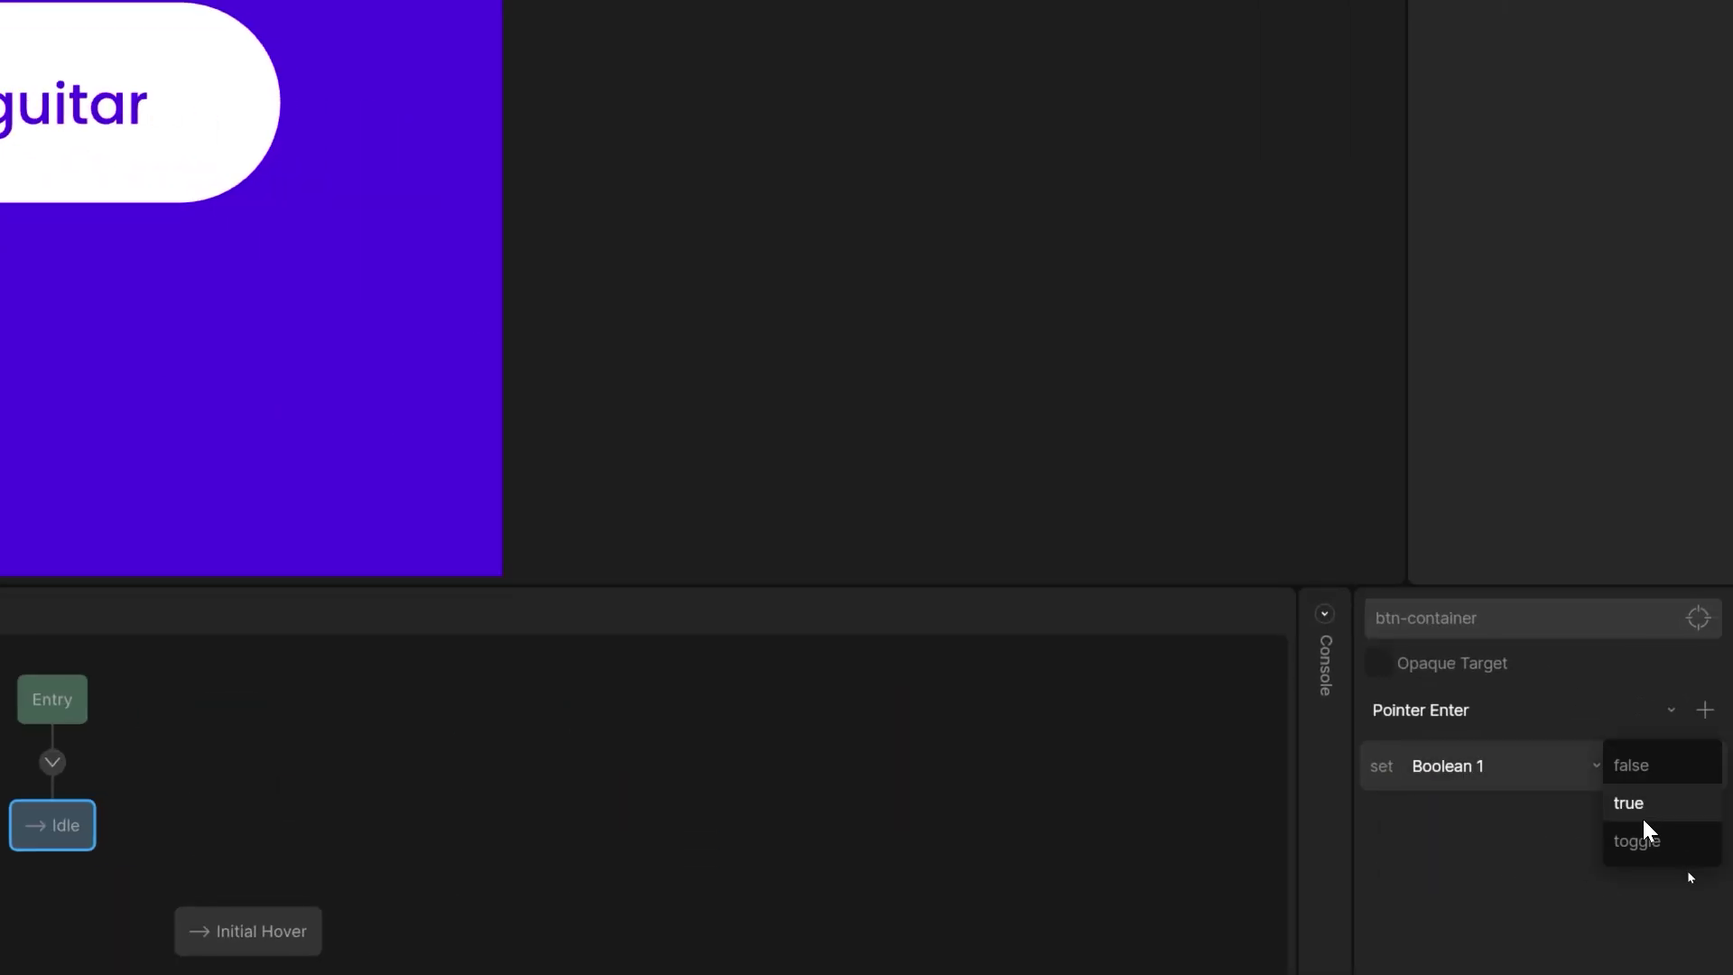
click(1645, 842)
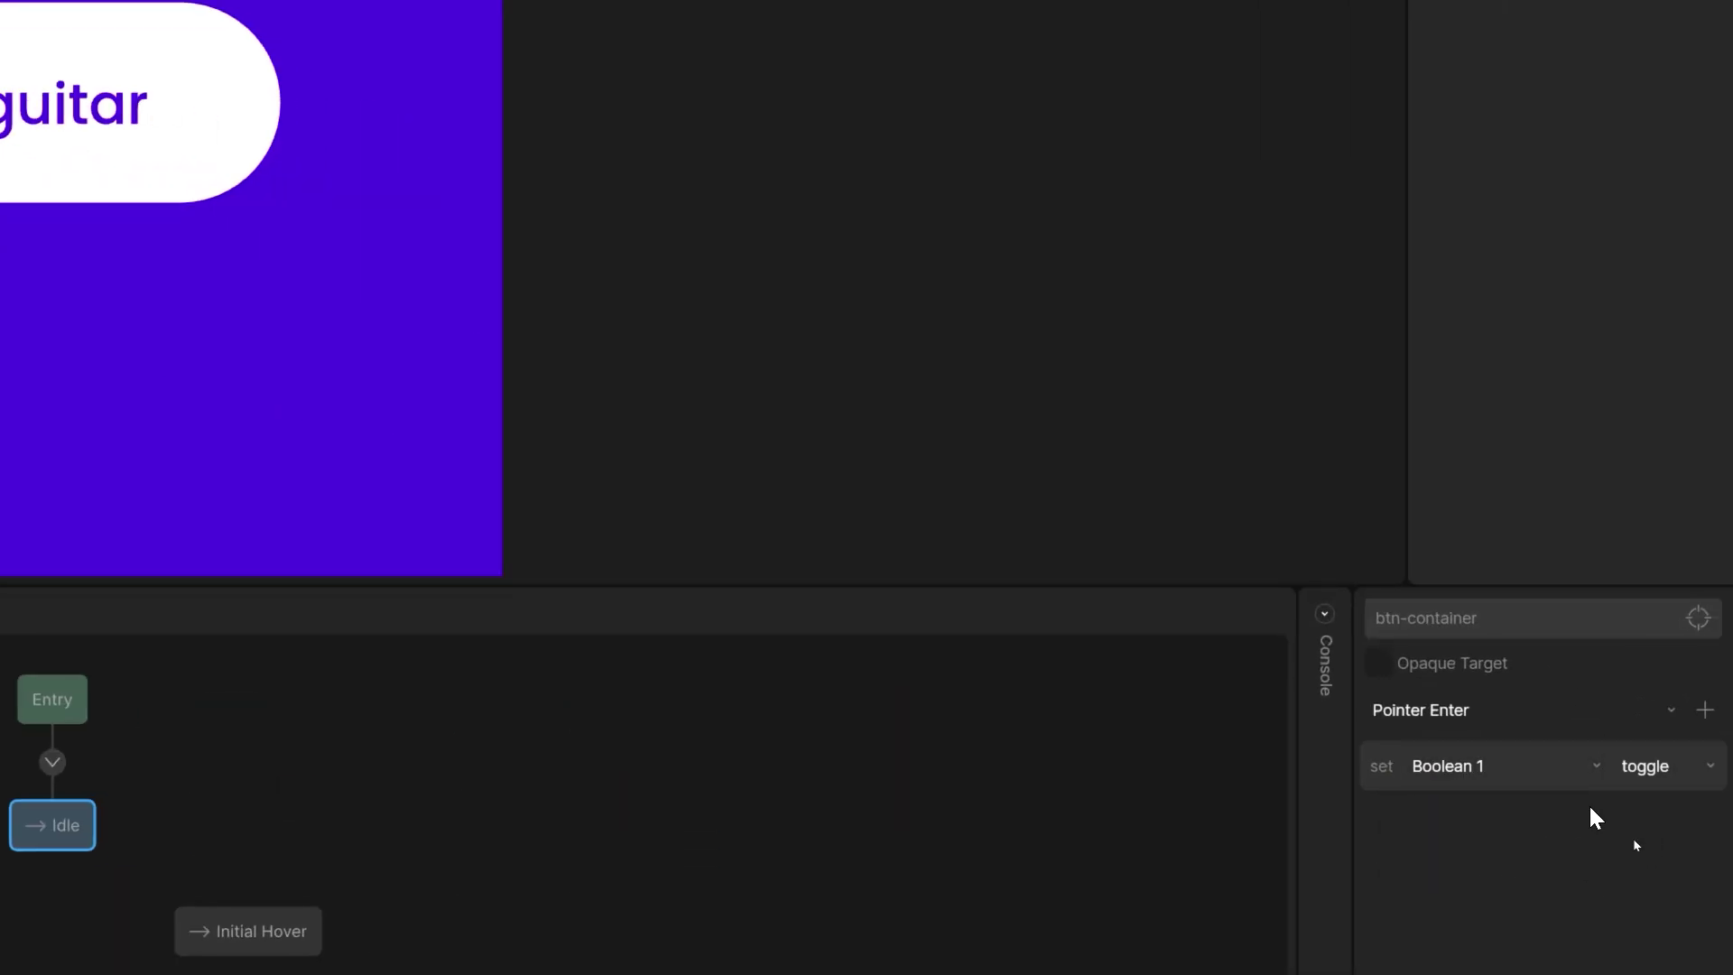
click(1451, 710)
click(1467, 796)
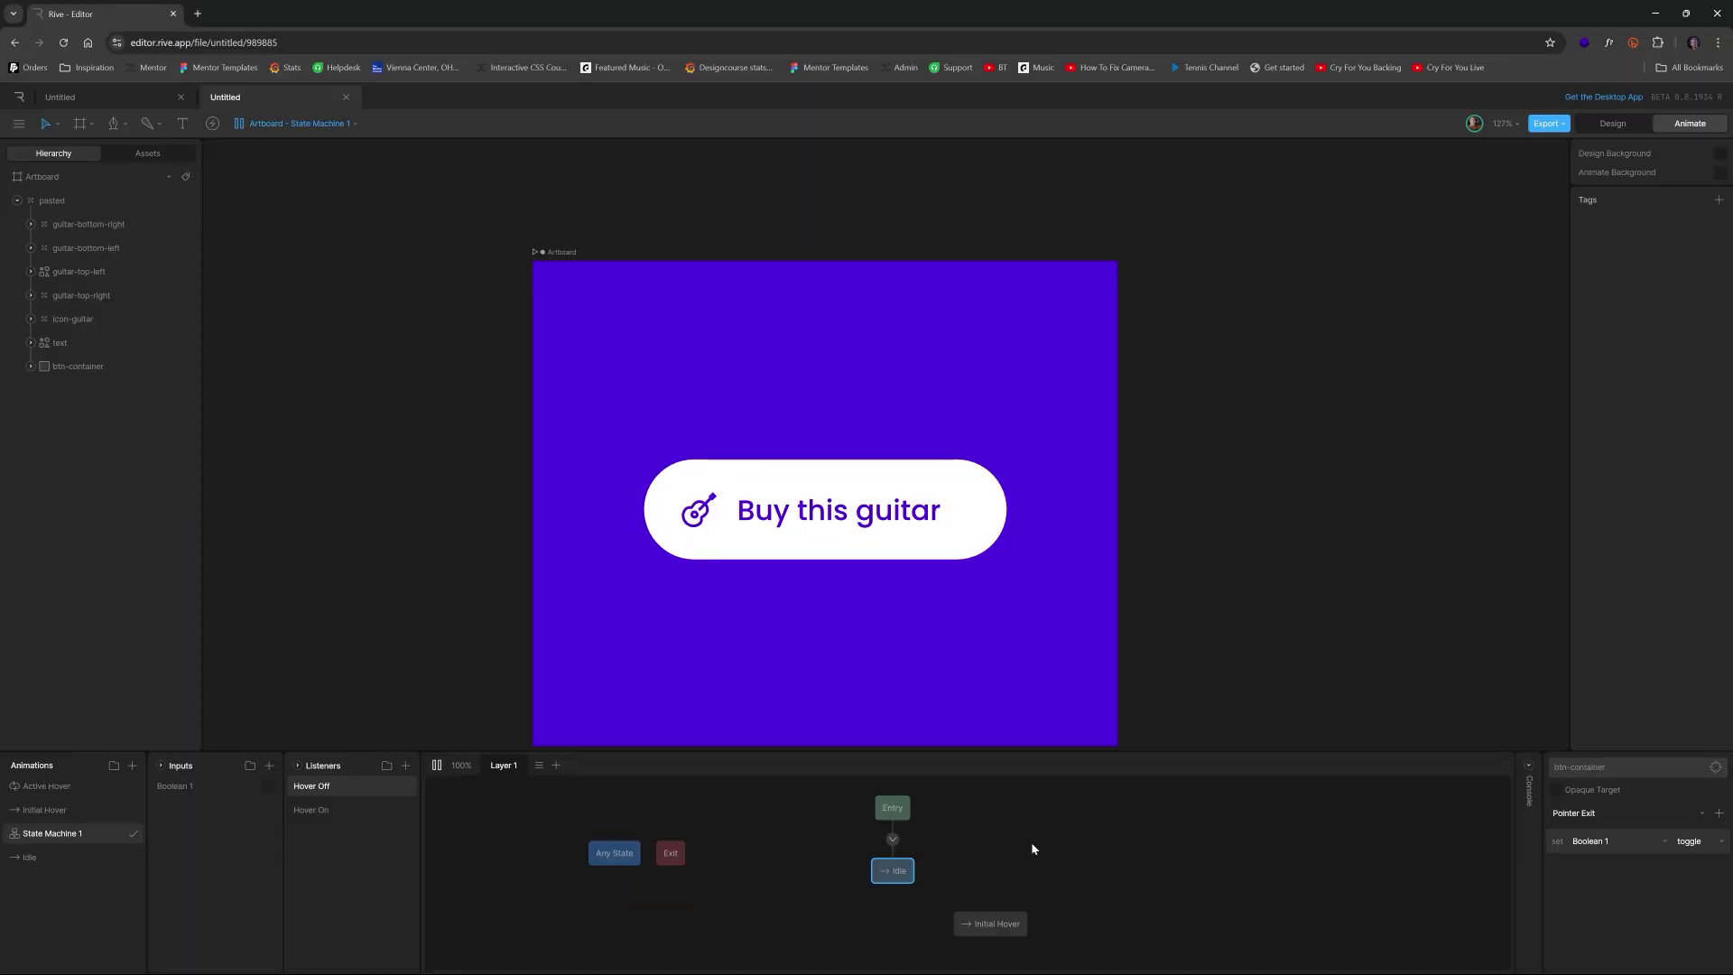
click(1034, 854)
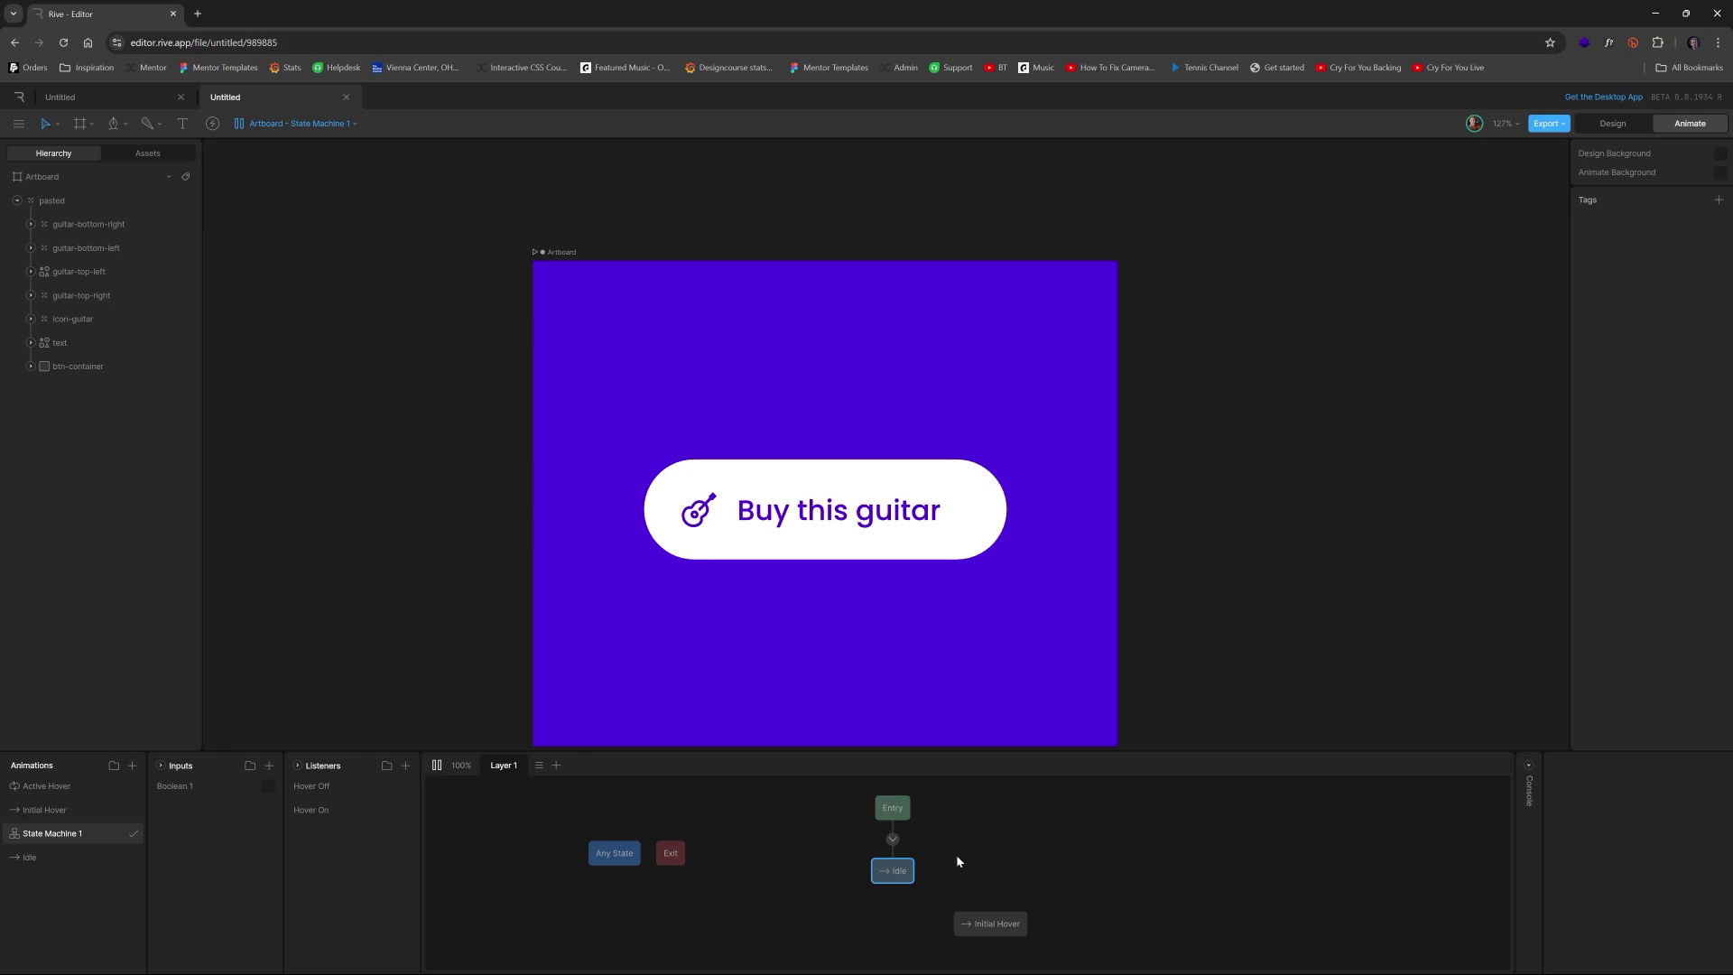
Step: Link Idle to Initial Hover with a 200 ms transition conditioned on Boolean 1
mouse_move(918, 888)
drag(919, 892, 1012, 931)
click(936, 895)
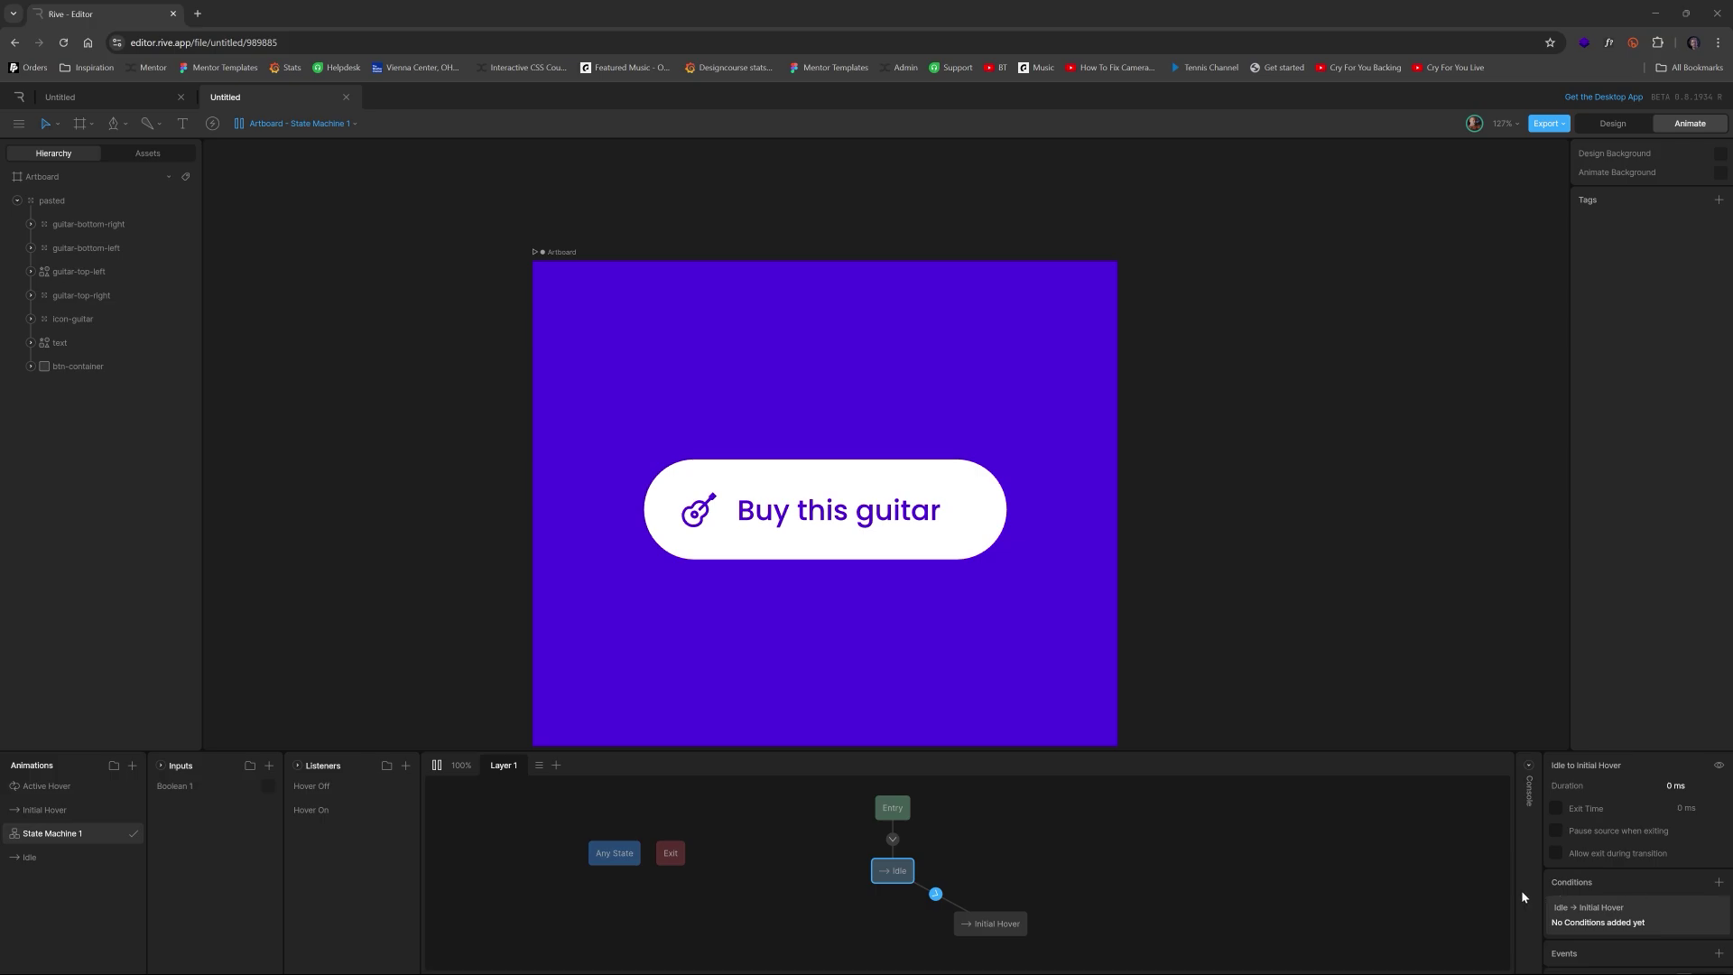
click(1679, 785)
text(200)
key(Return)
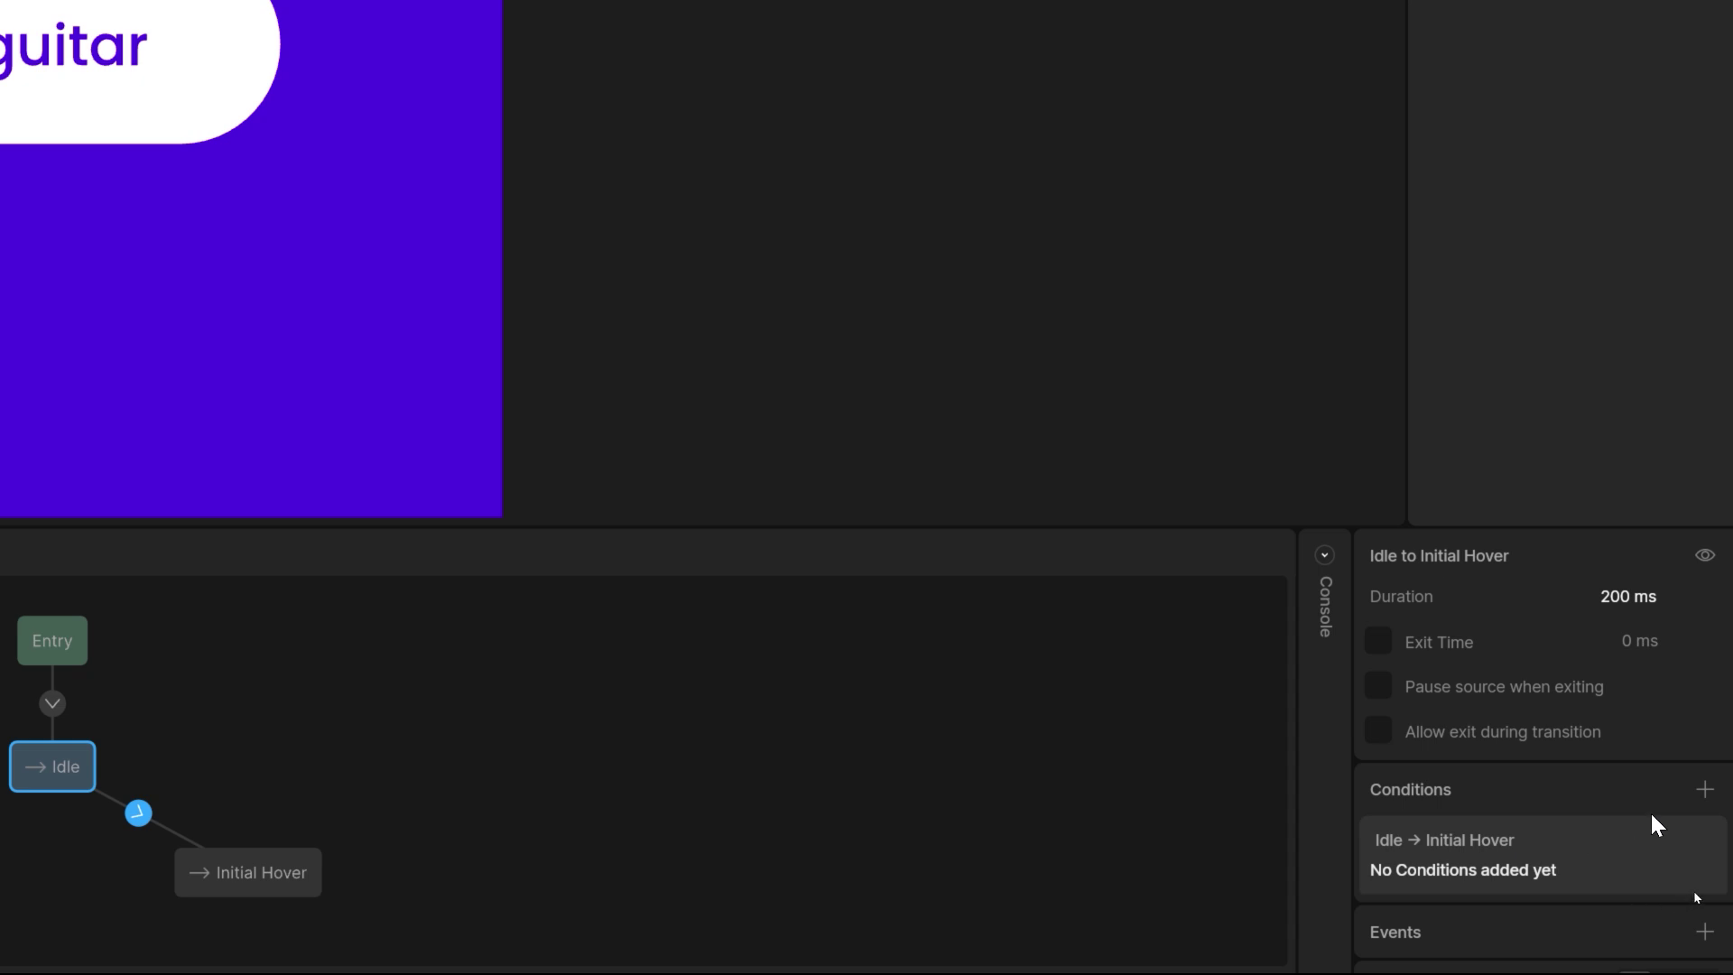
click(1704, 789)
click(1533, 865)
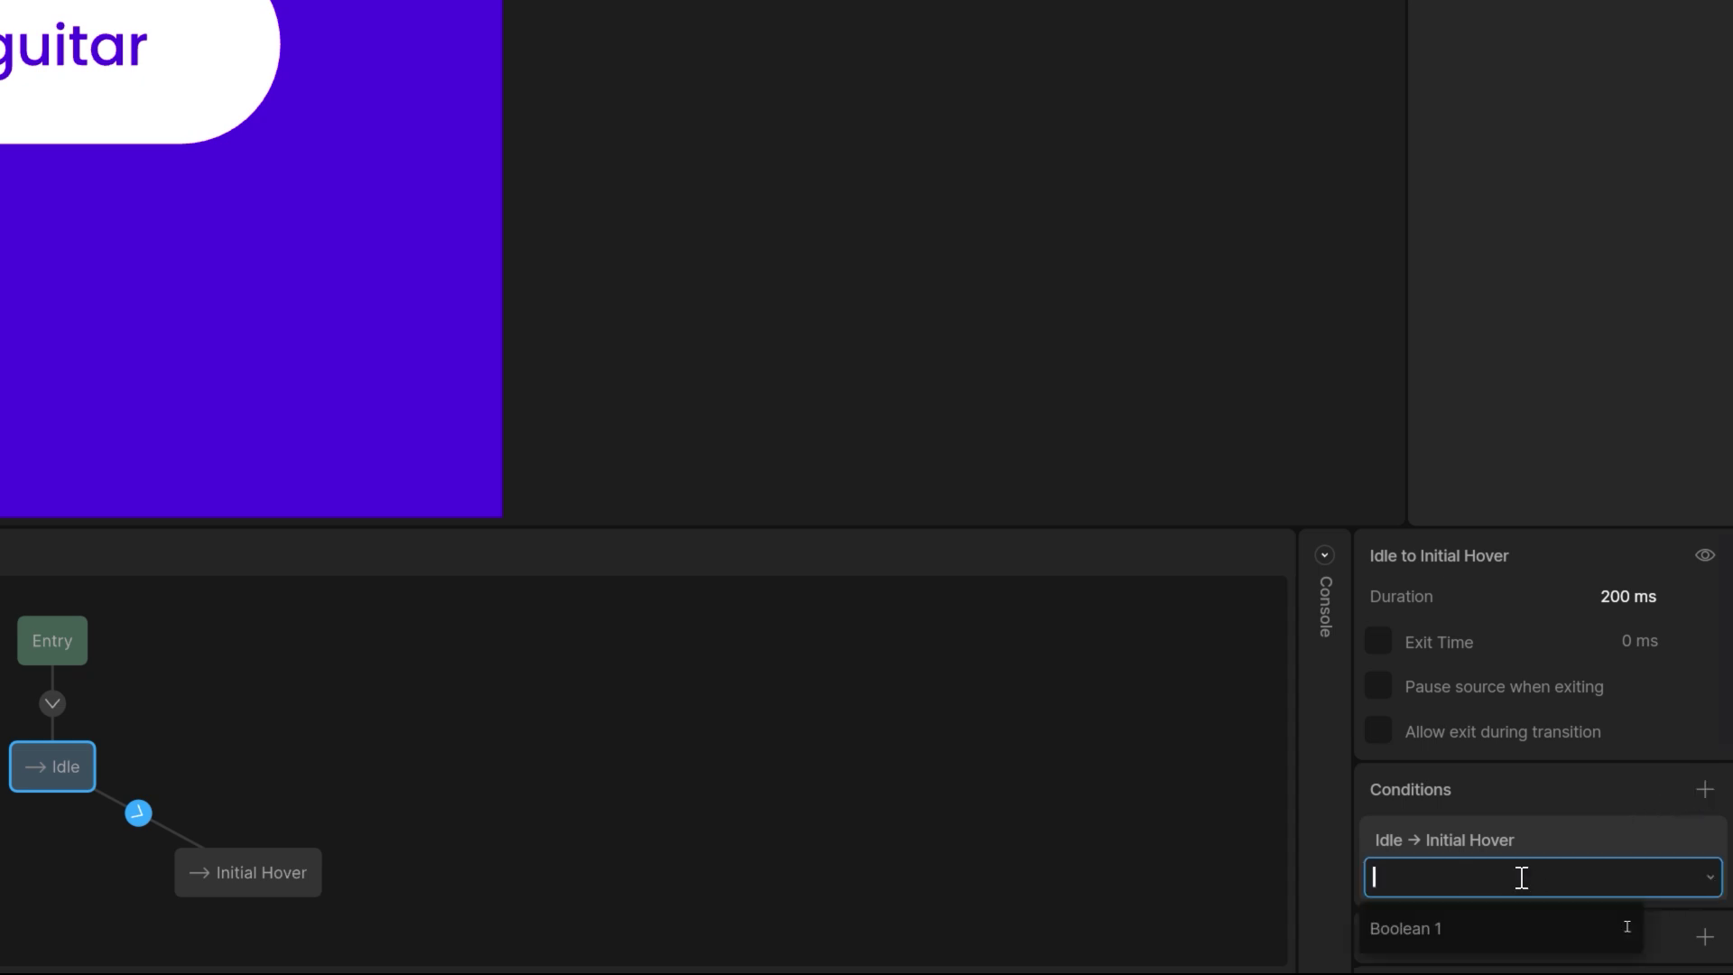
click(1456, 930)
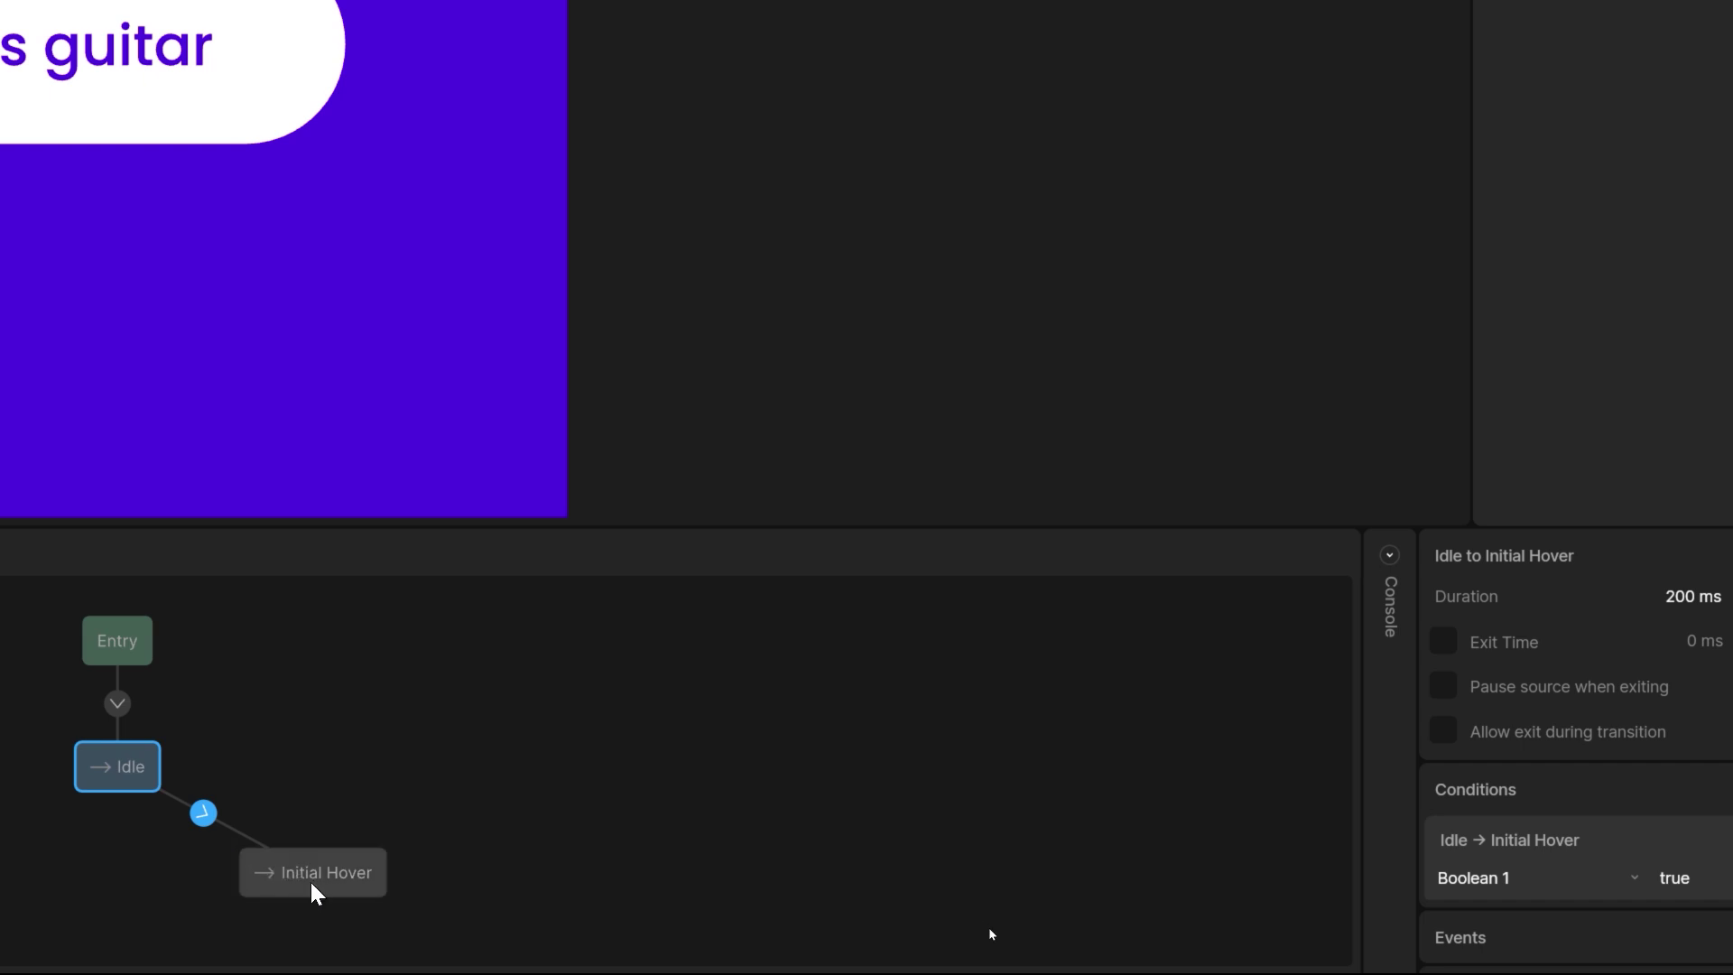
click(734, 847)
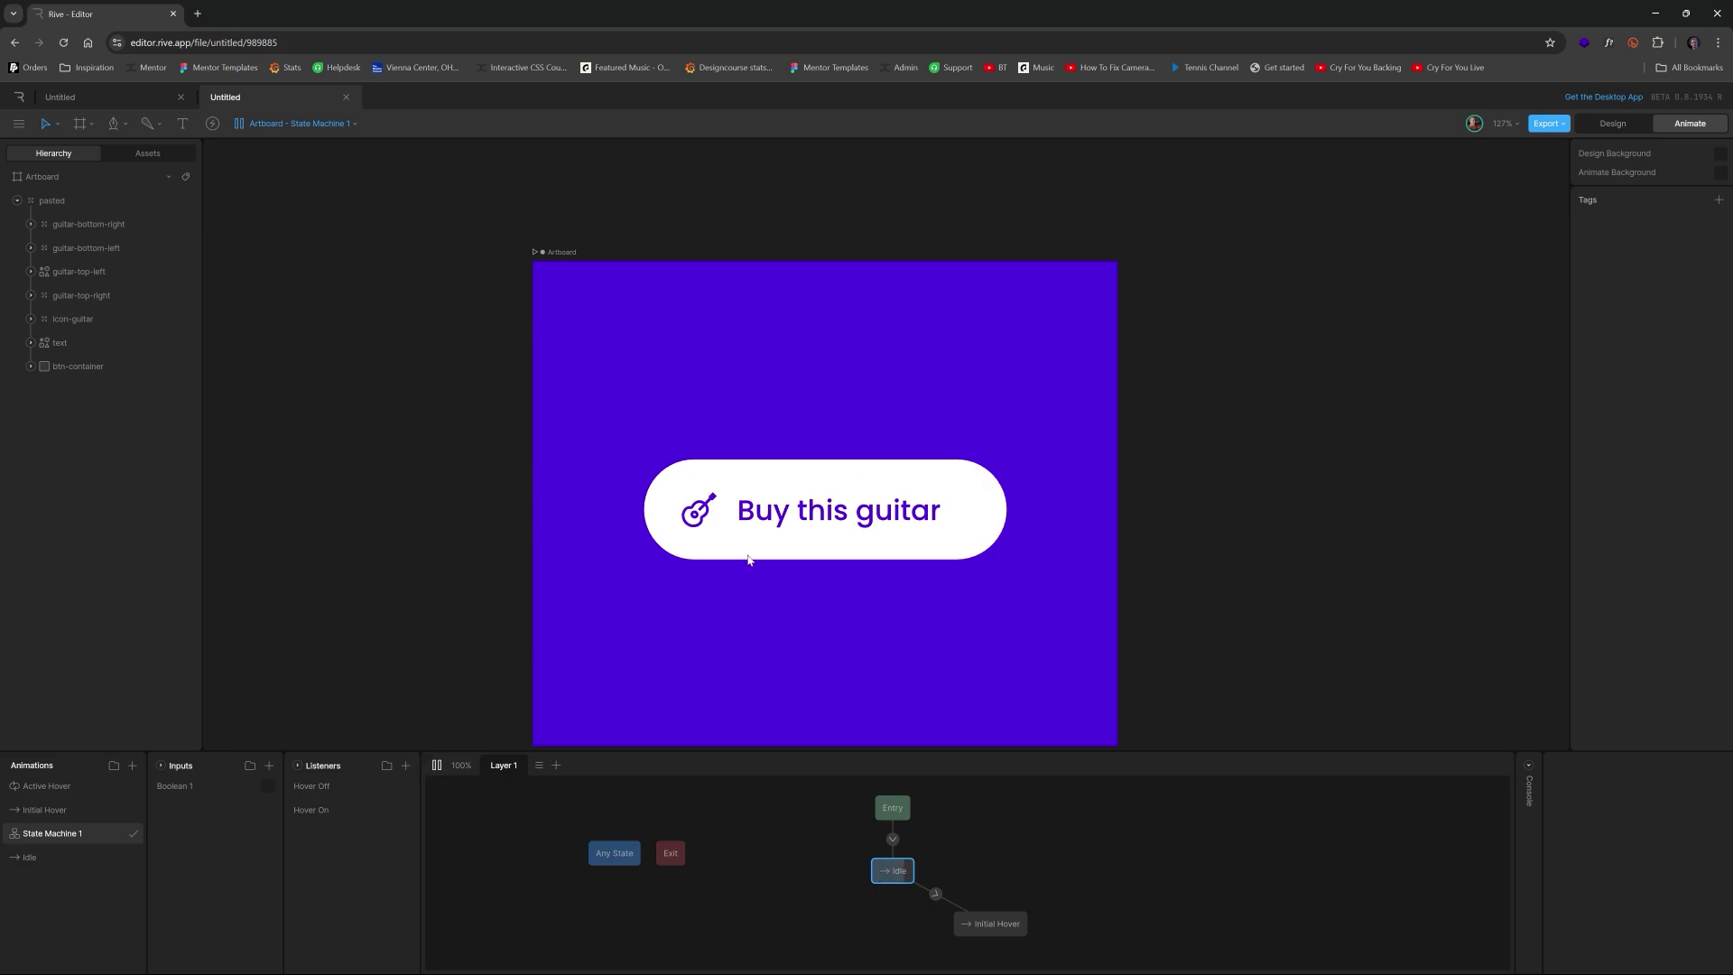
mouse_move(760, 547)
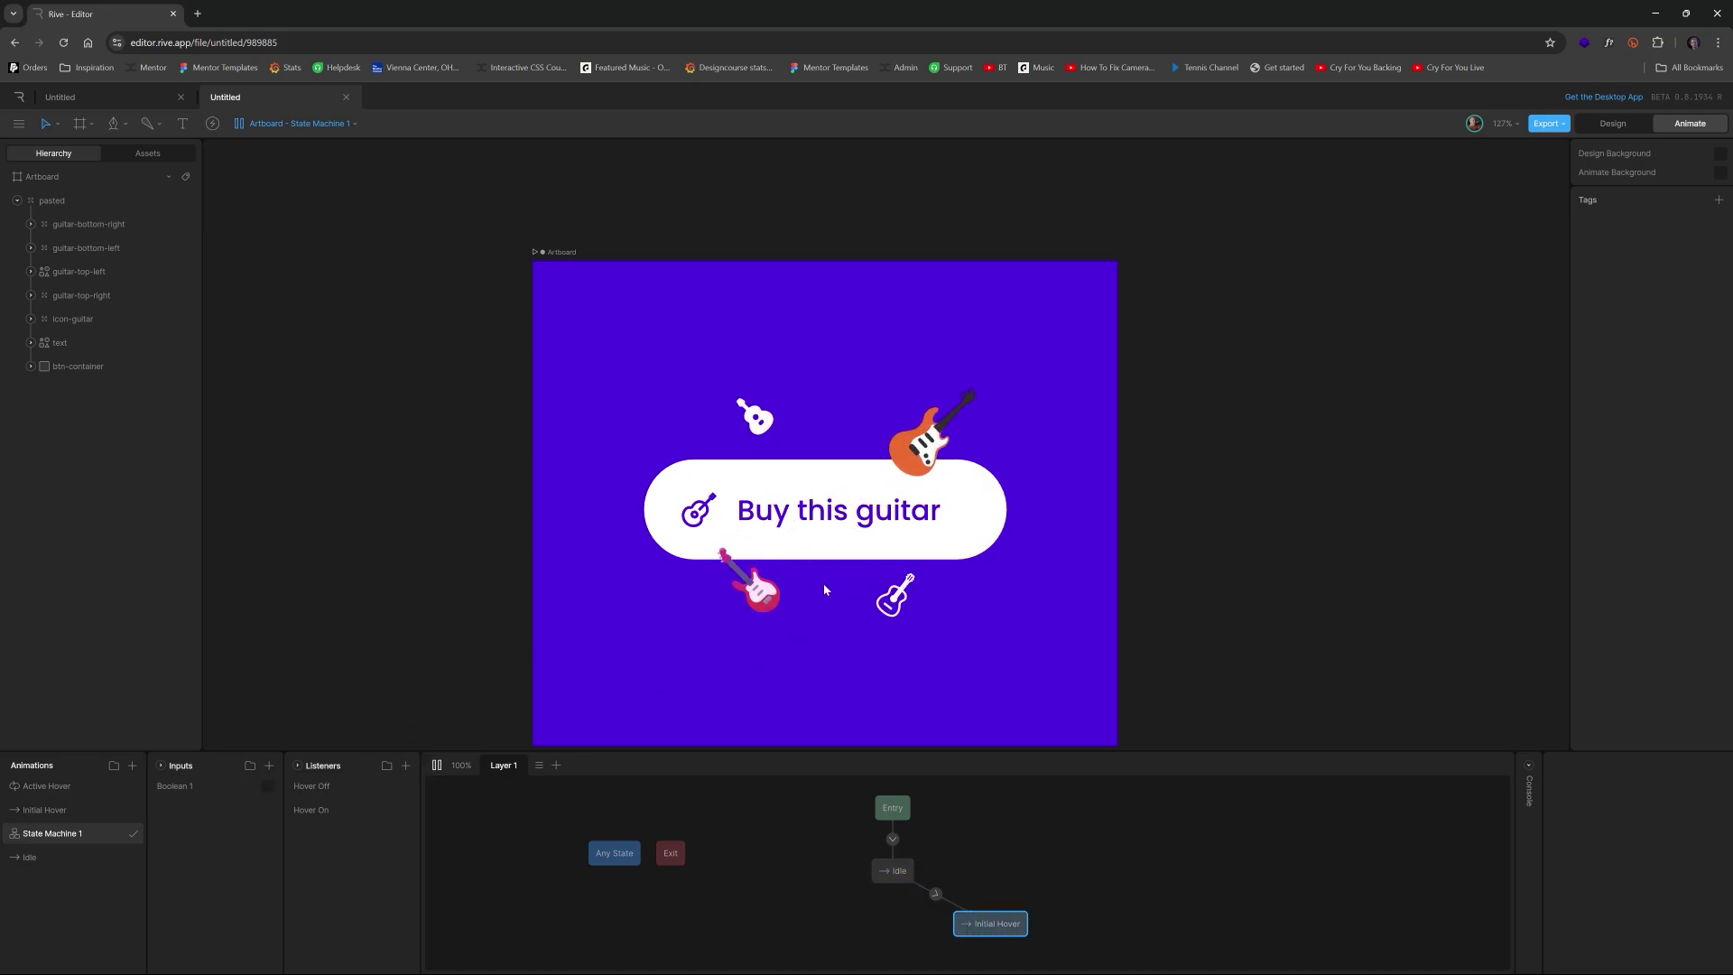
click(49, 812)
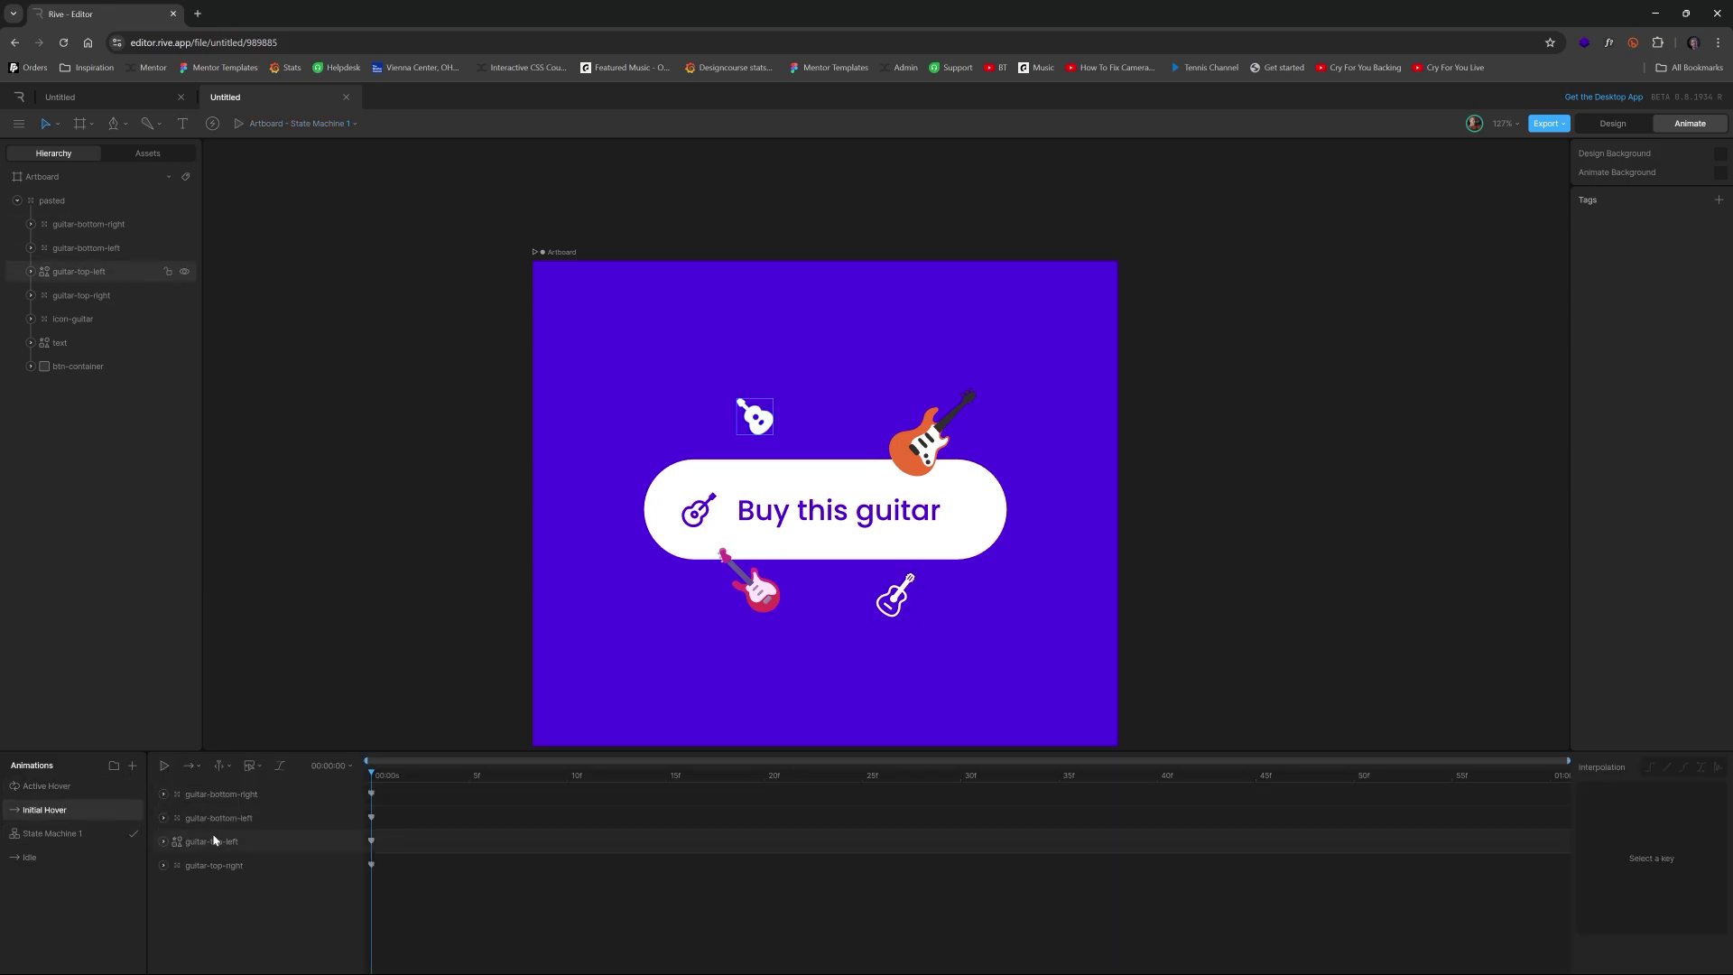
click(50, 833)
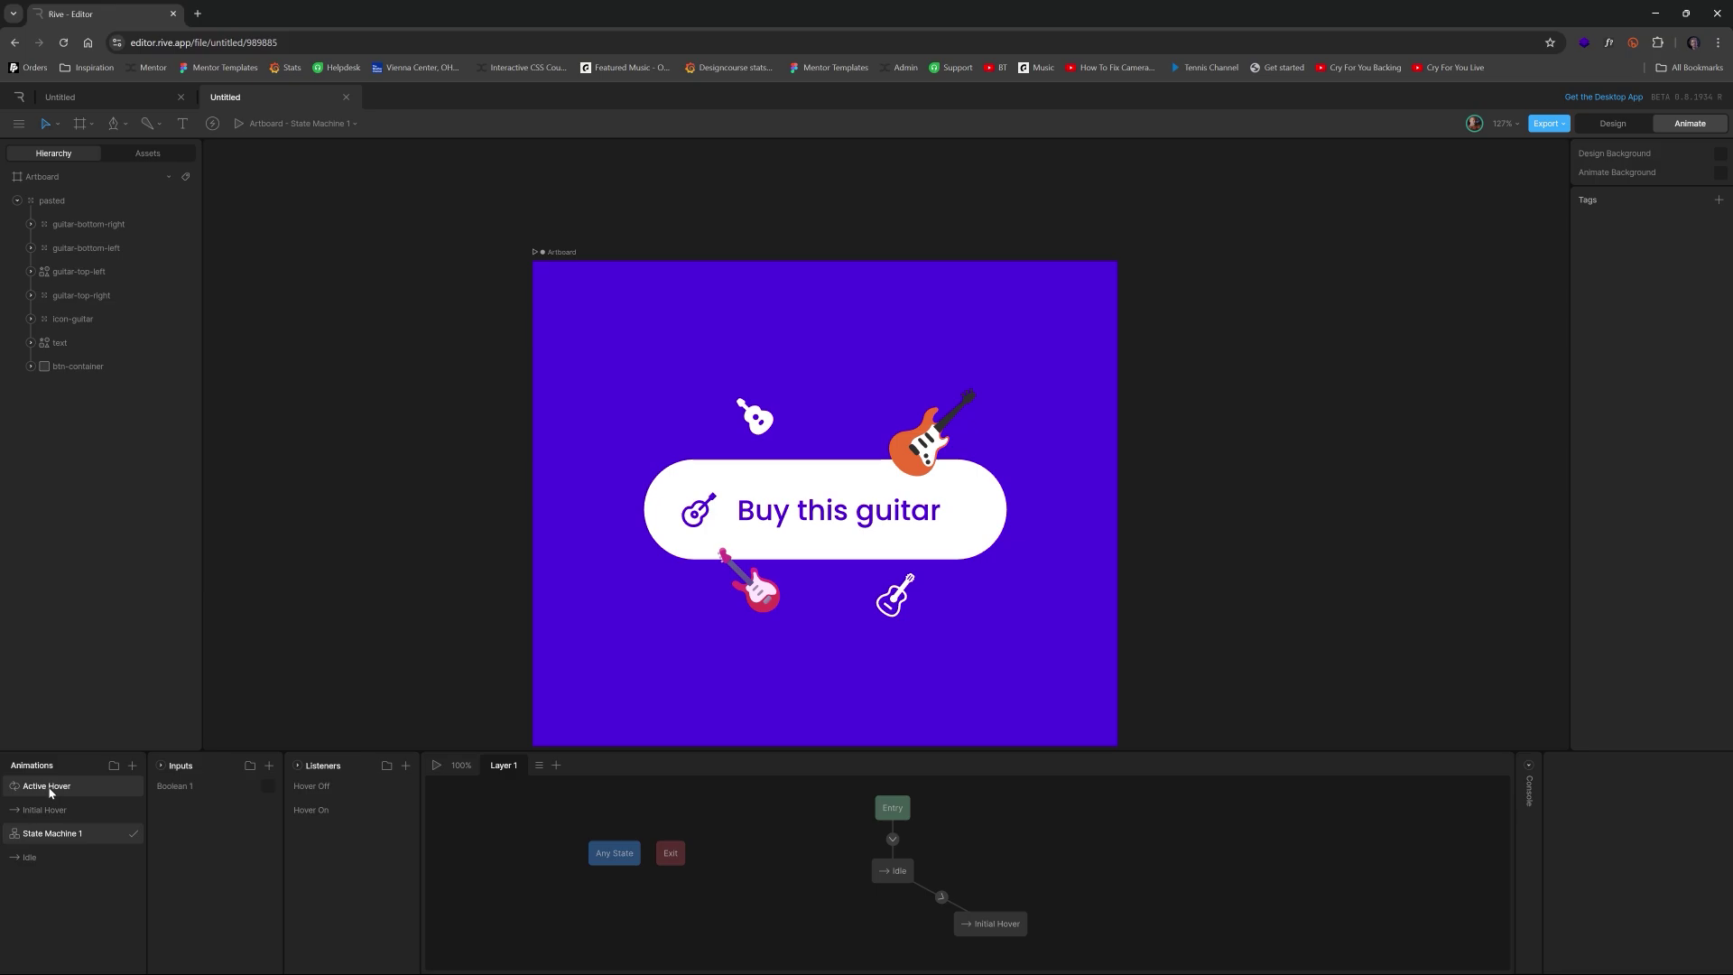
Step: Add an Active Hover state after Initial Hover, linked by a 100 ms transition
drag(50, 792, 1084, 874)
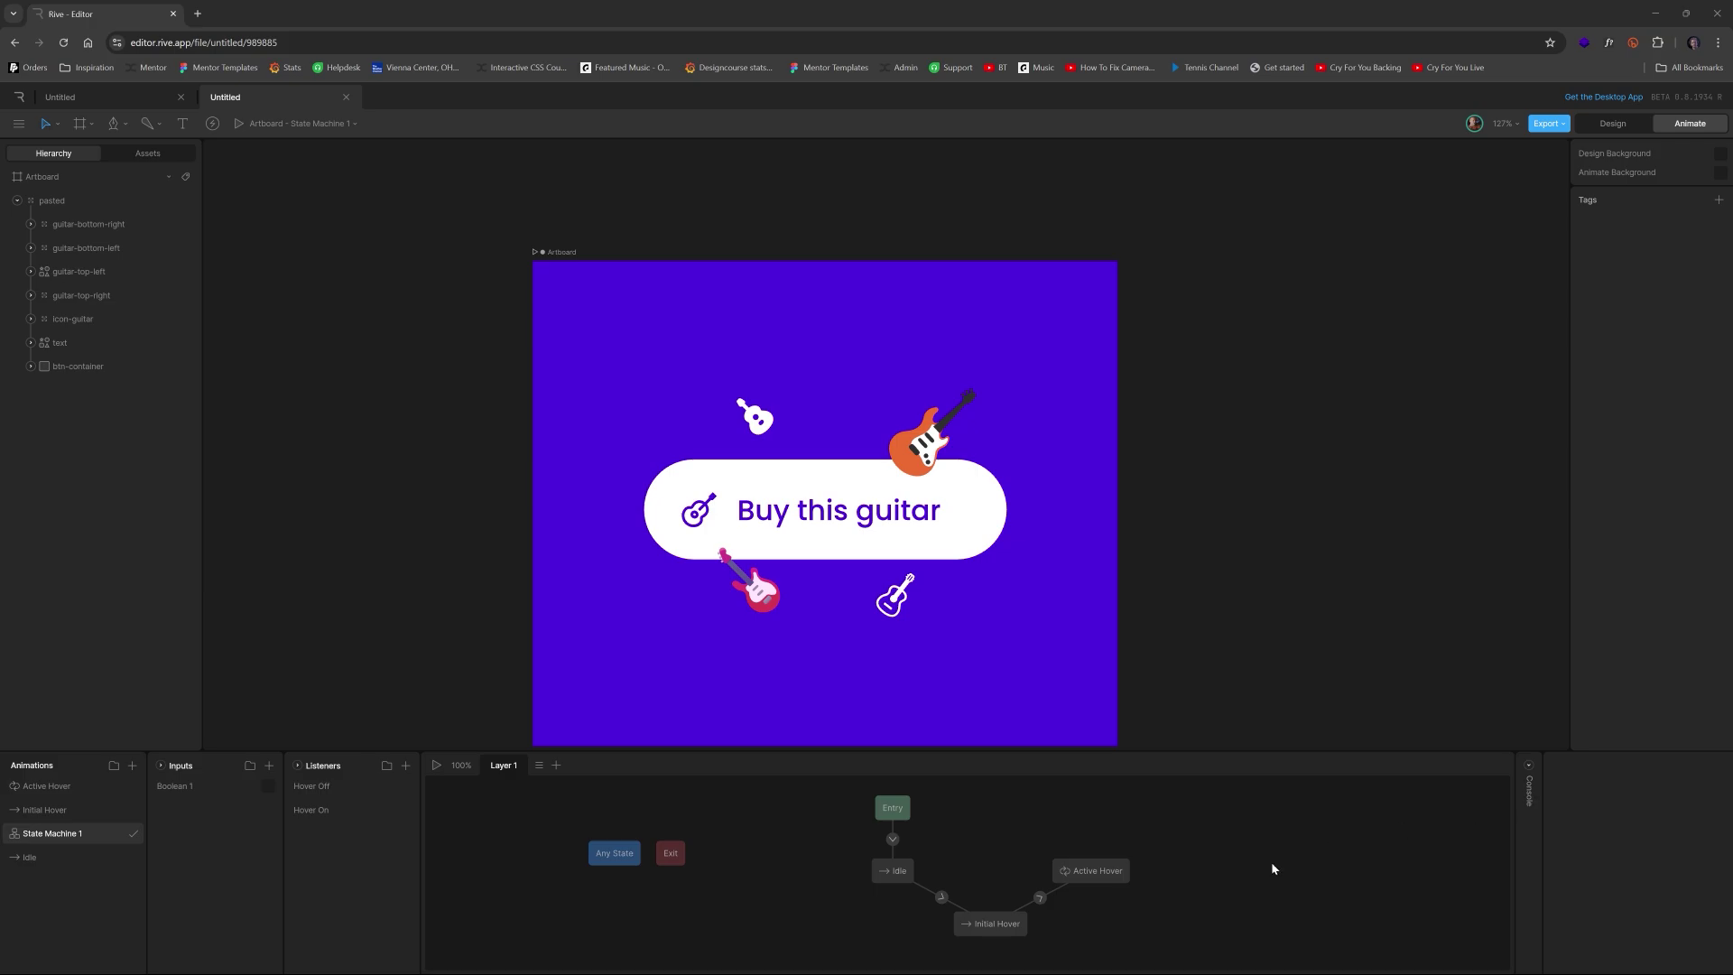
click(1040, 897)
click(1686, 786)
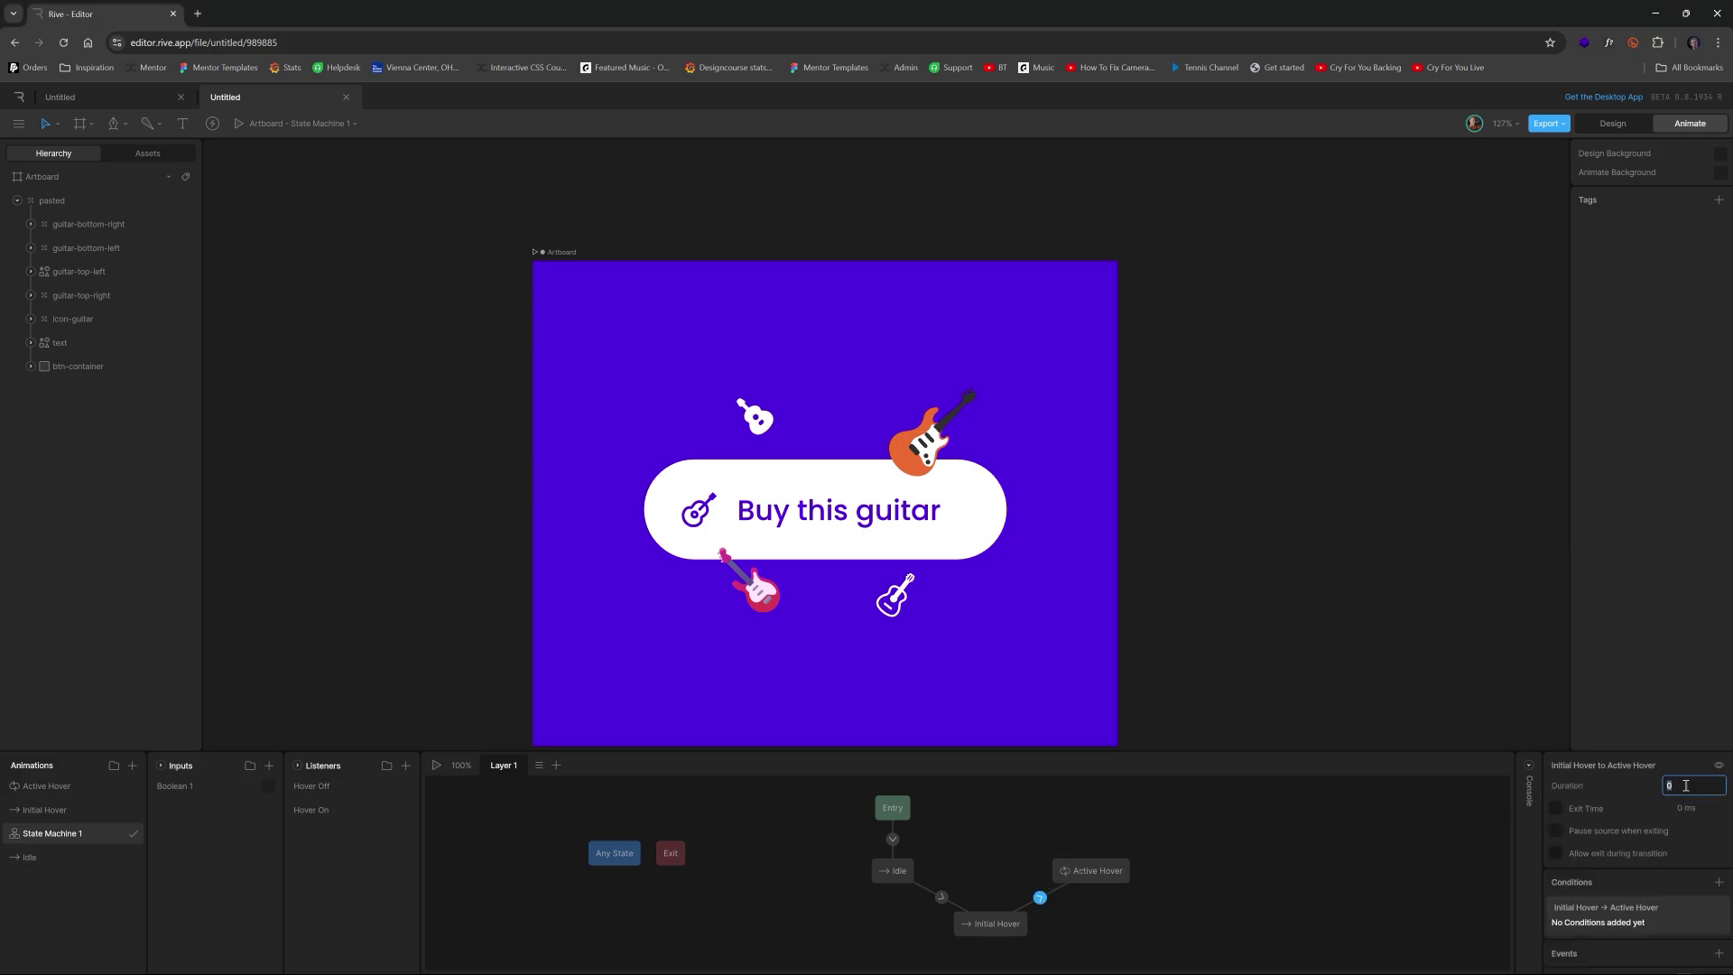
key(Return)
Step: Preview the state machine to test the hover sequence, then stop playback
click(1026, 852)
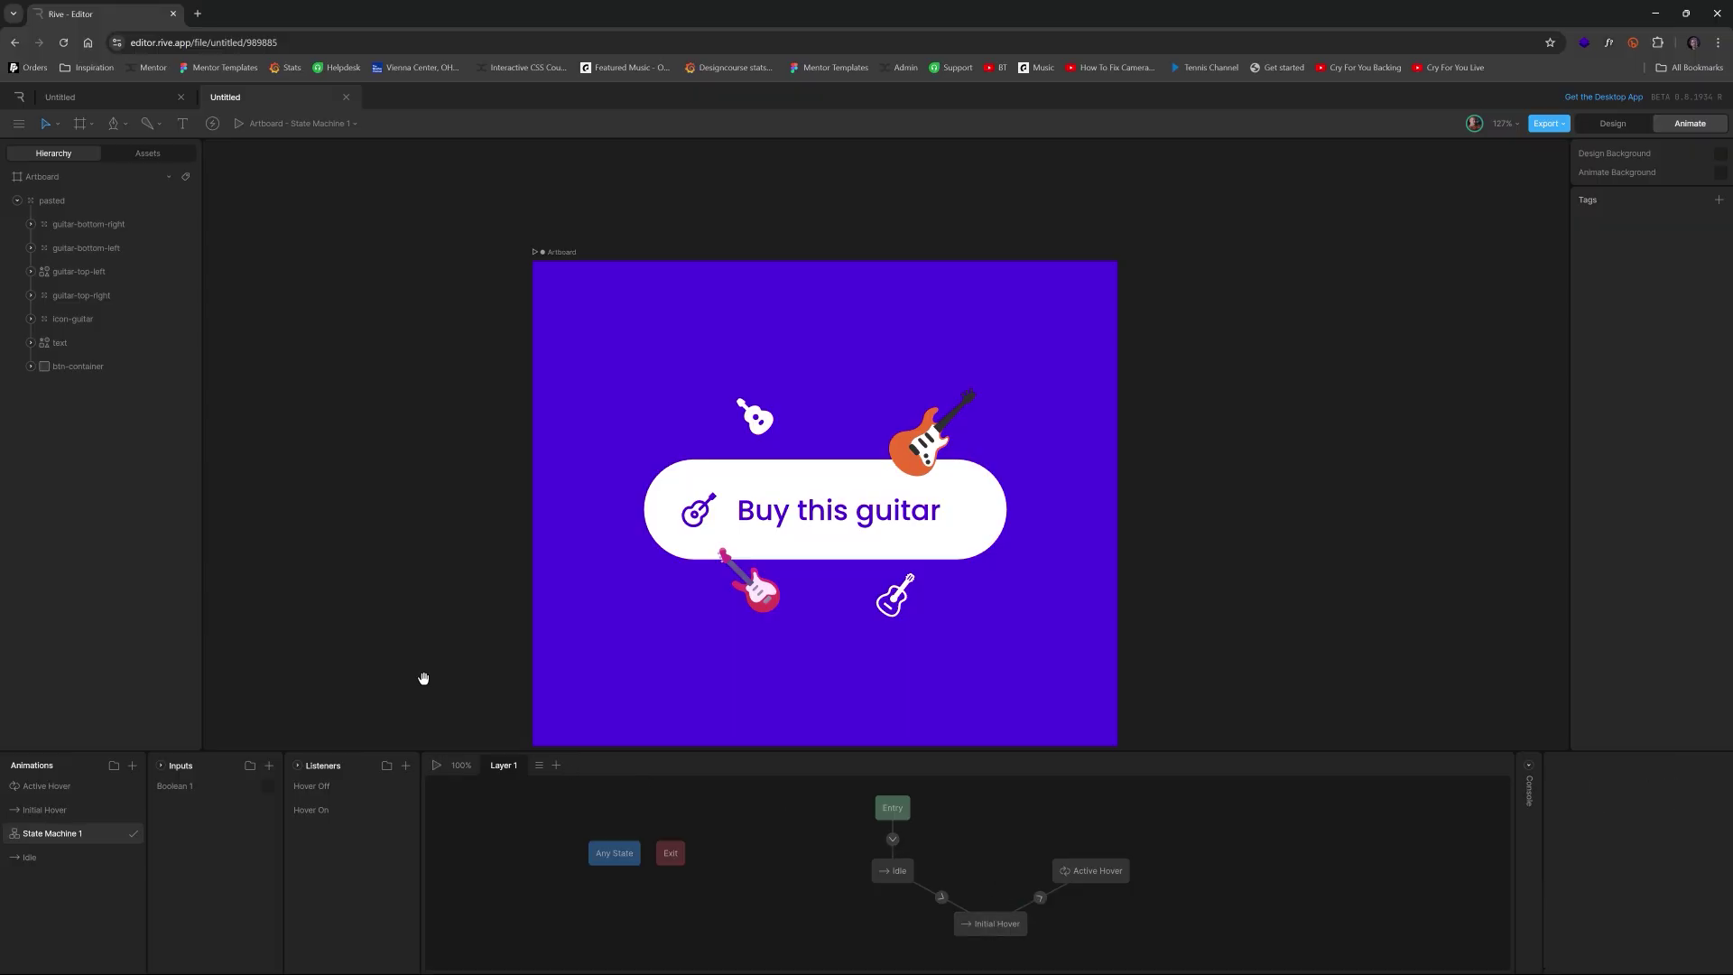
key(space)
mouse_move(827, 531)
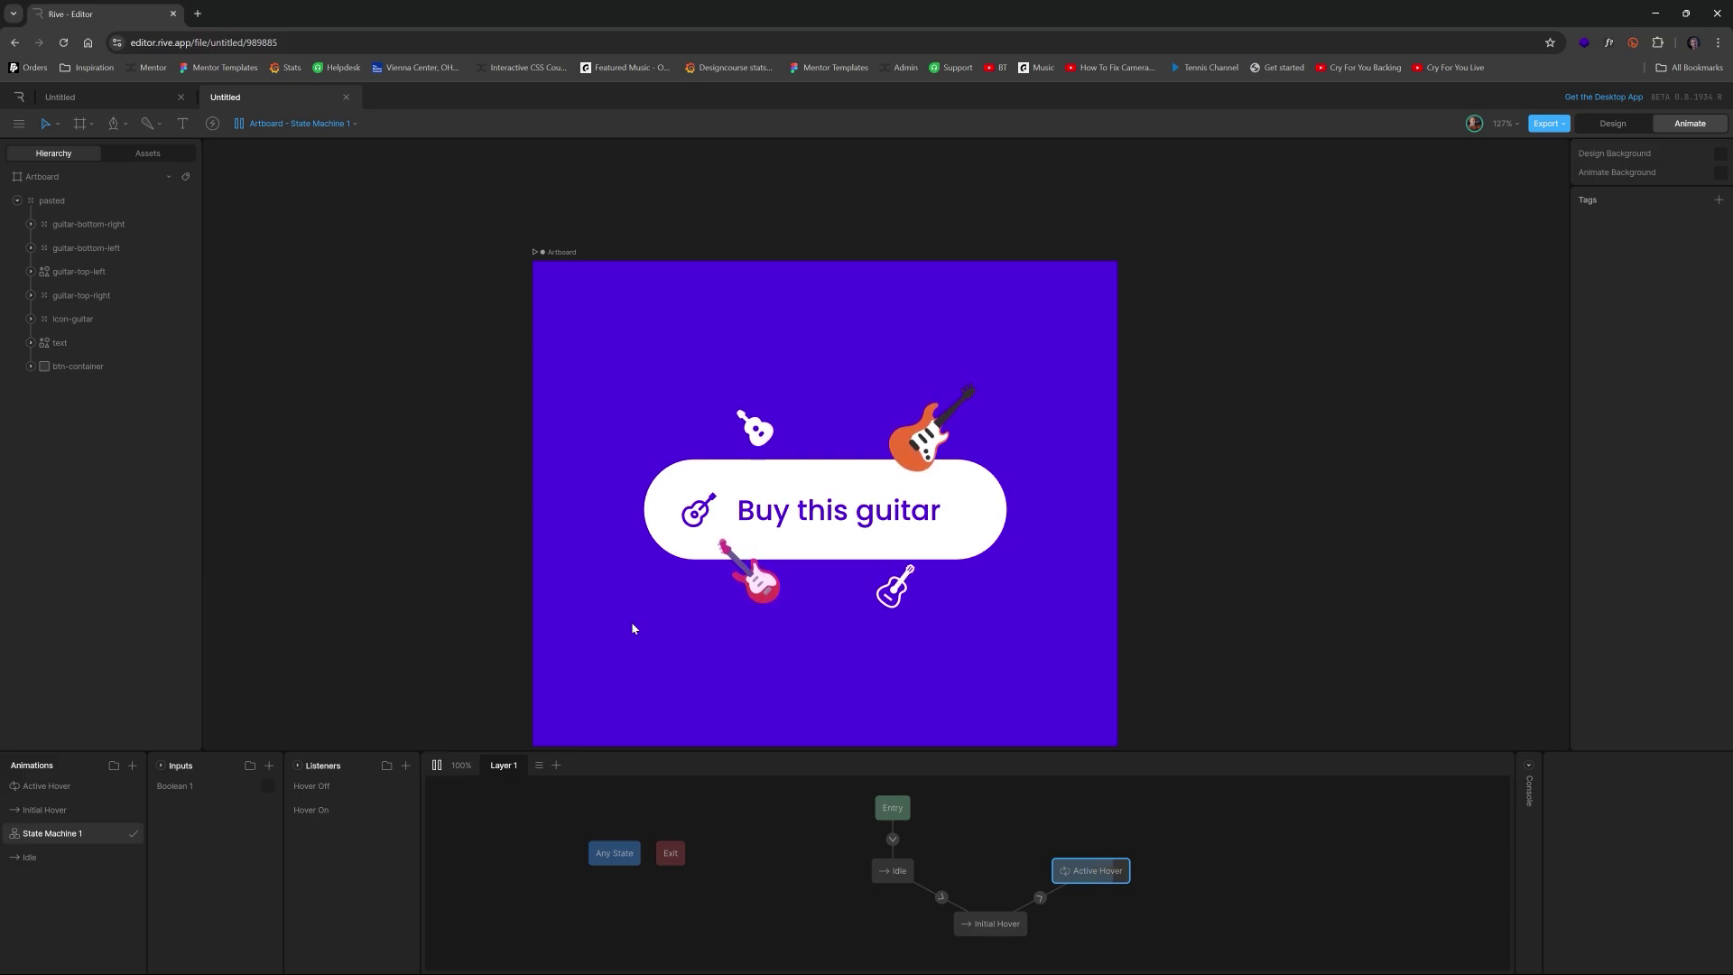
key(space)
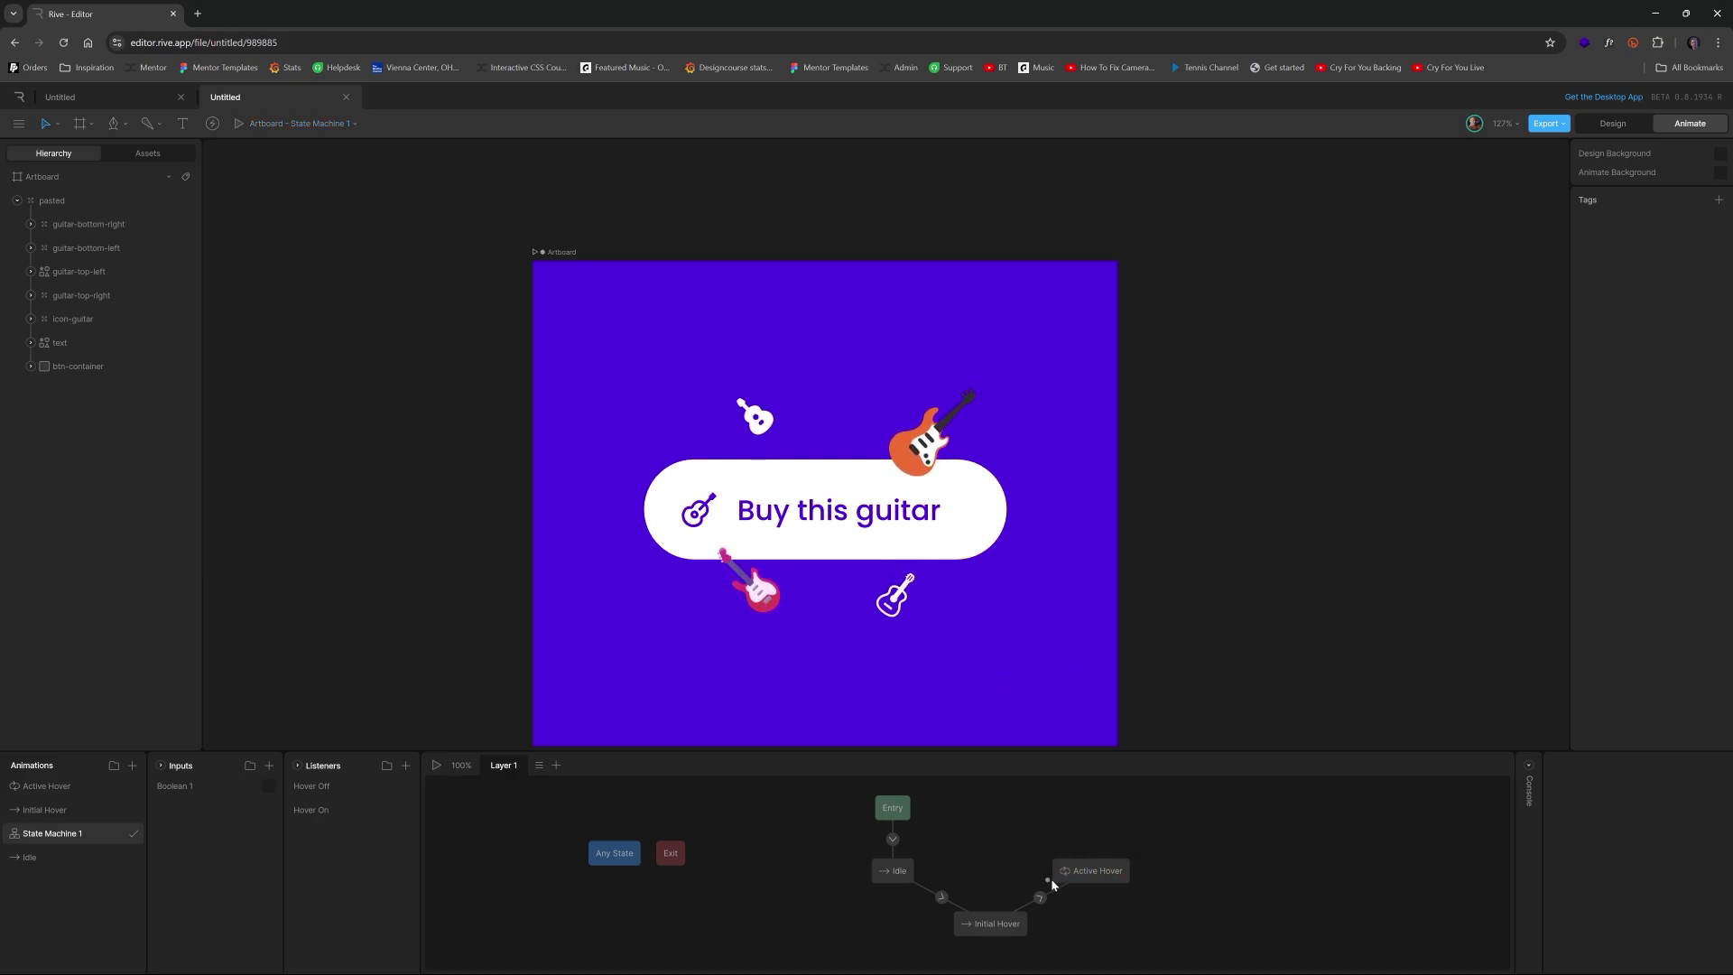
Step: Connect Active Hover back to Idle with a 200 ms transition
drag(1048, 875, 894, 870)
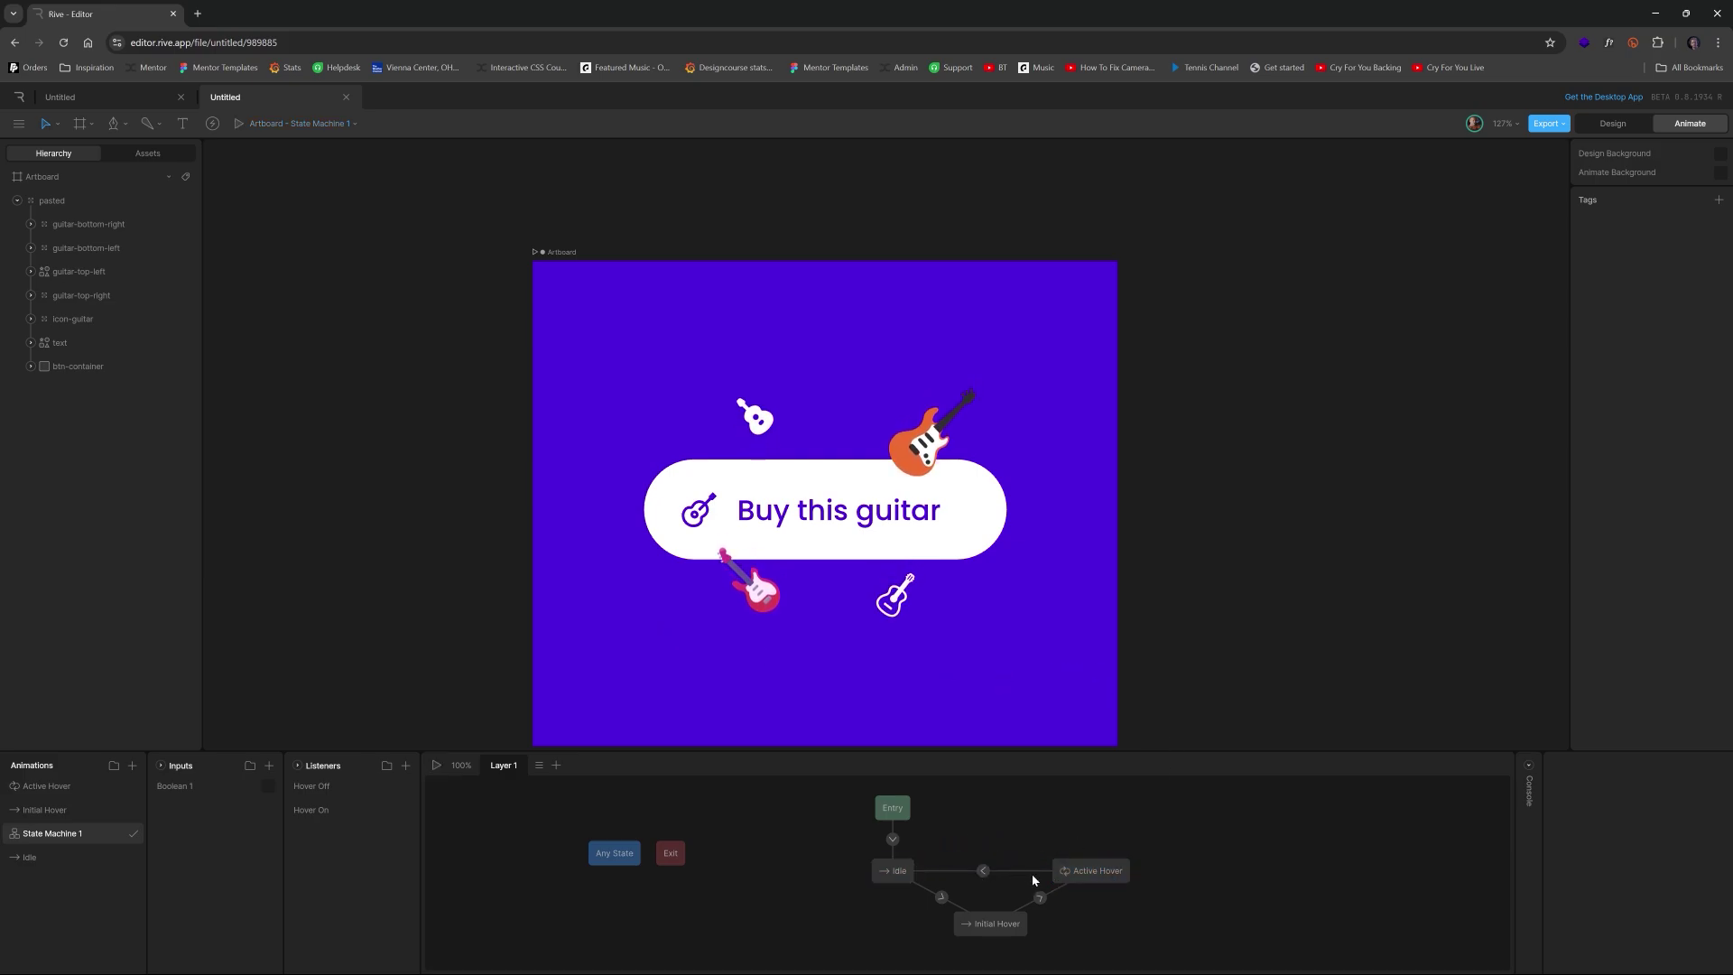
click(984, 872)
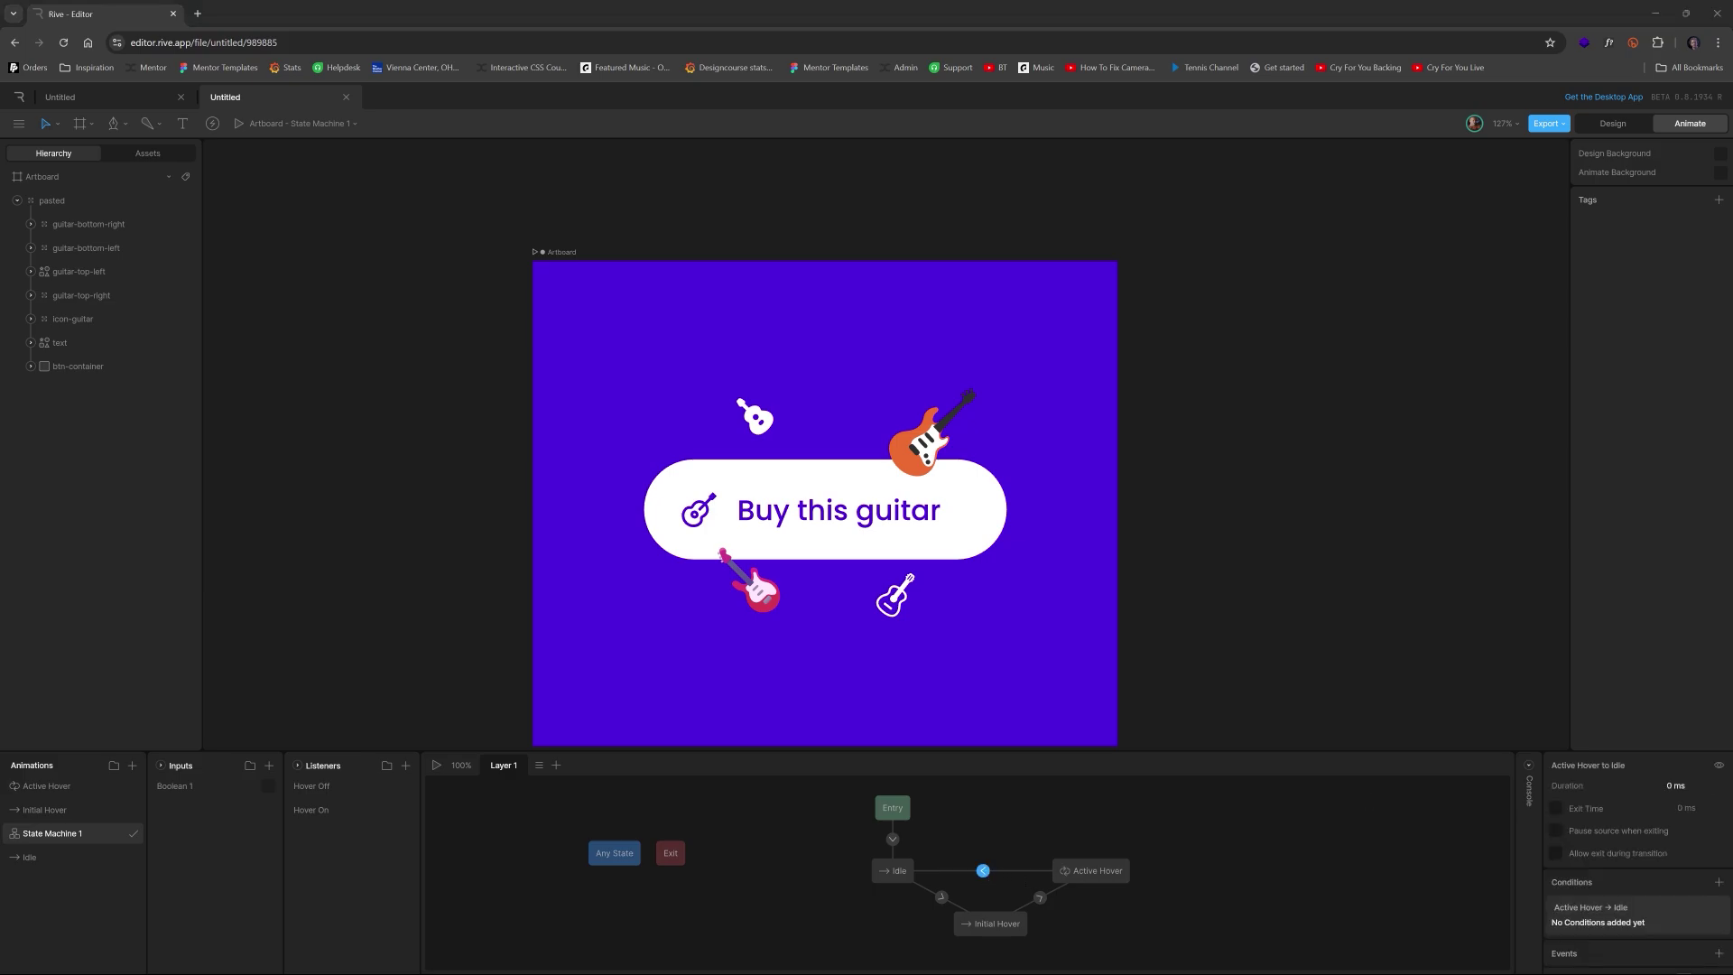
click(1688, 786)
text(200)
key(Return)
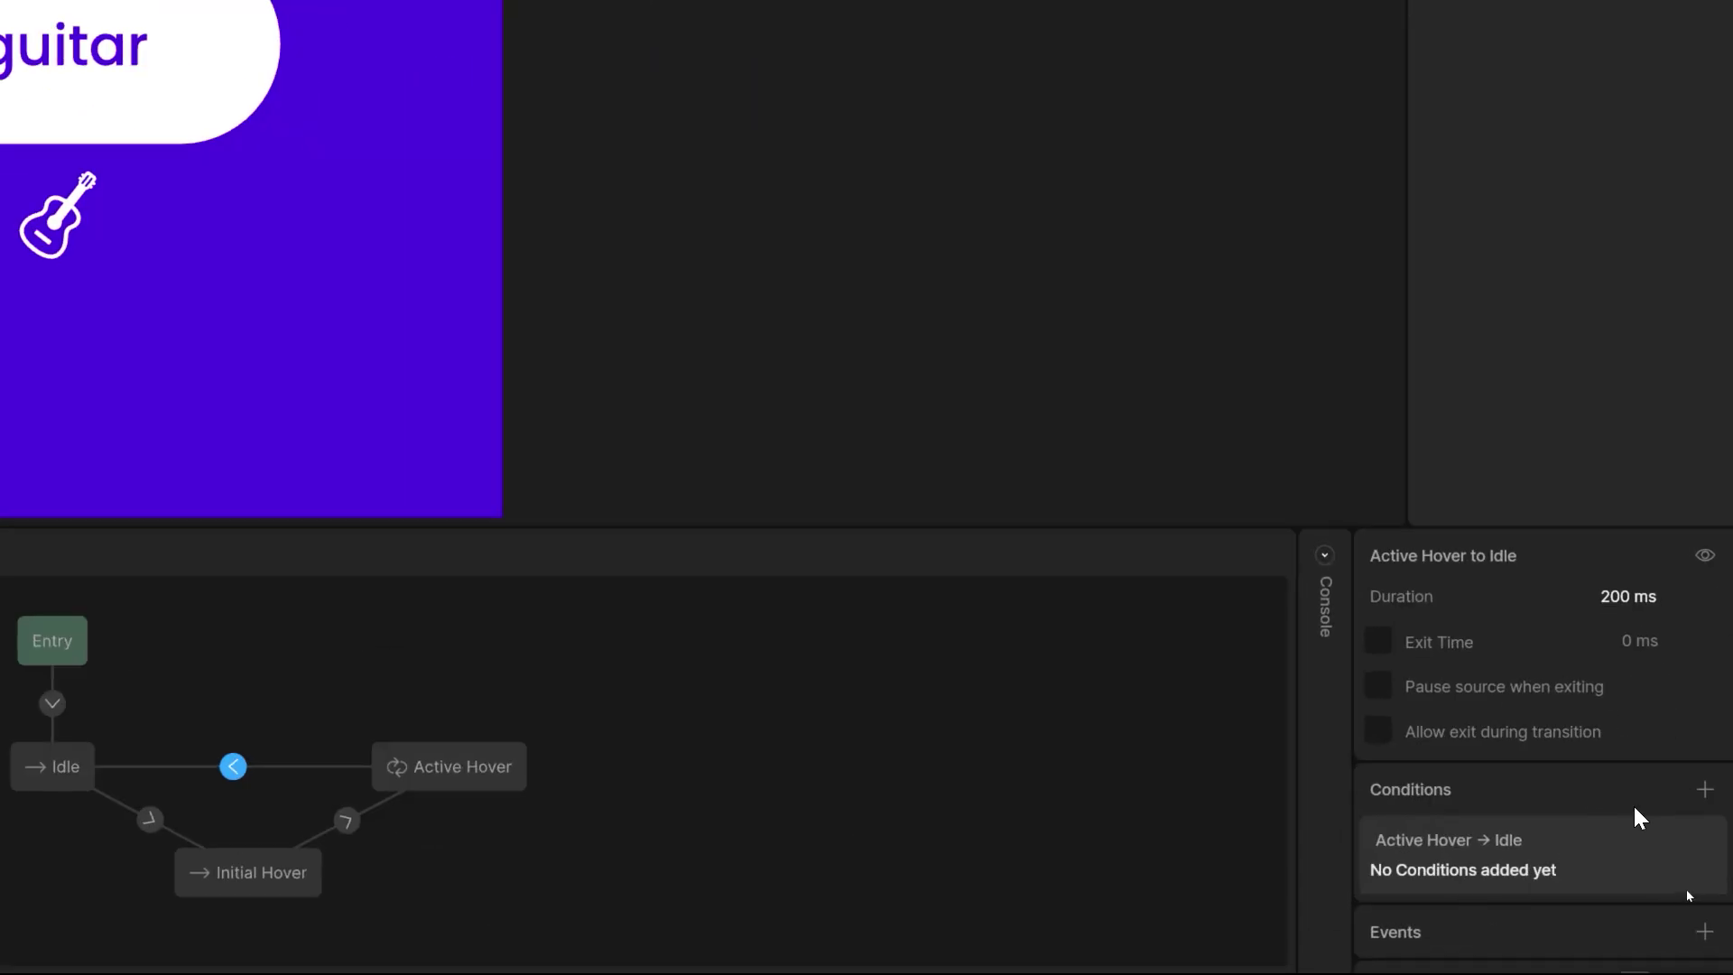
Step: Add a transition condition requiring Boolean 1 to be false, then preview the state machine
click(1718, 881)
click(1535, 875)
click(1454, 932)
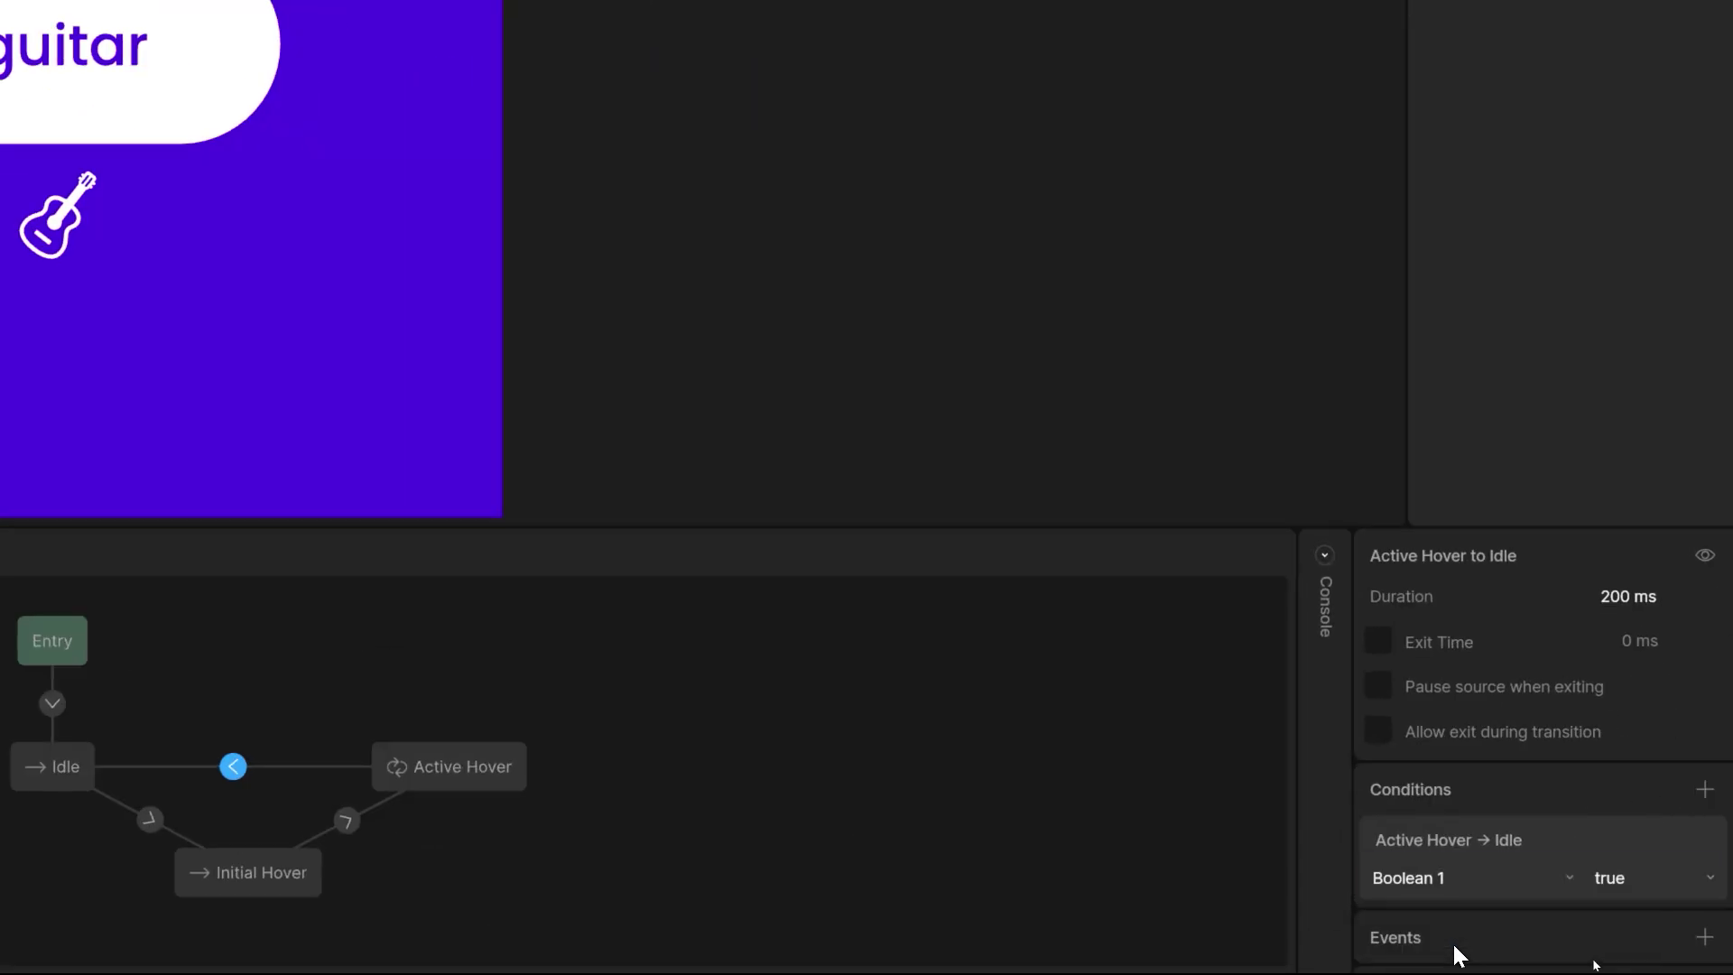
click(1618, 879)
click(1600, 917)
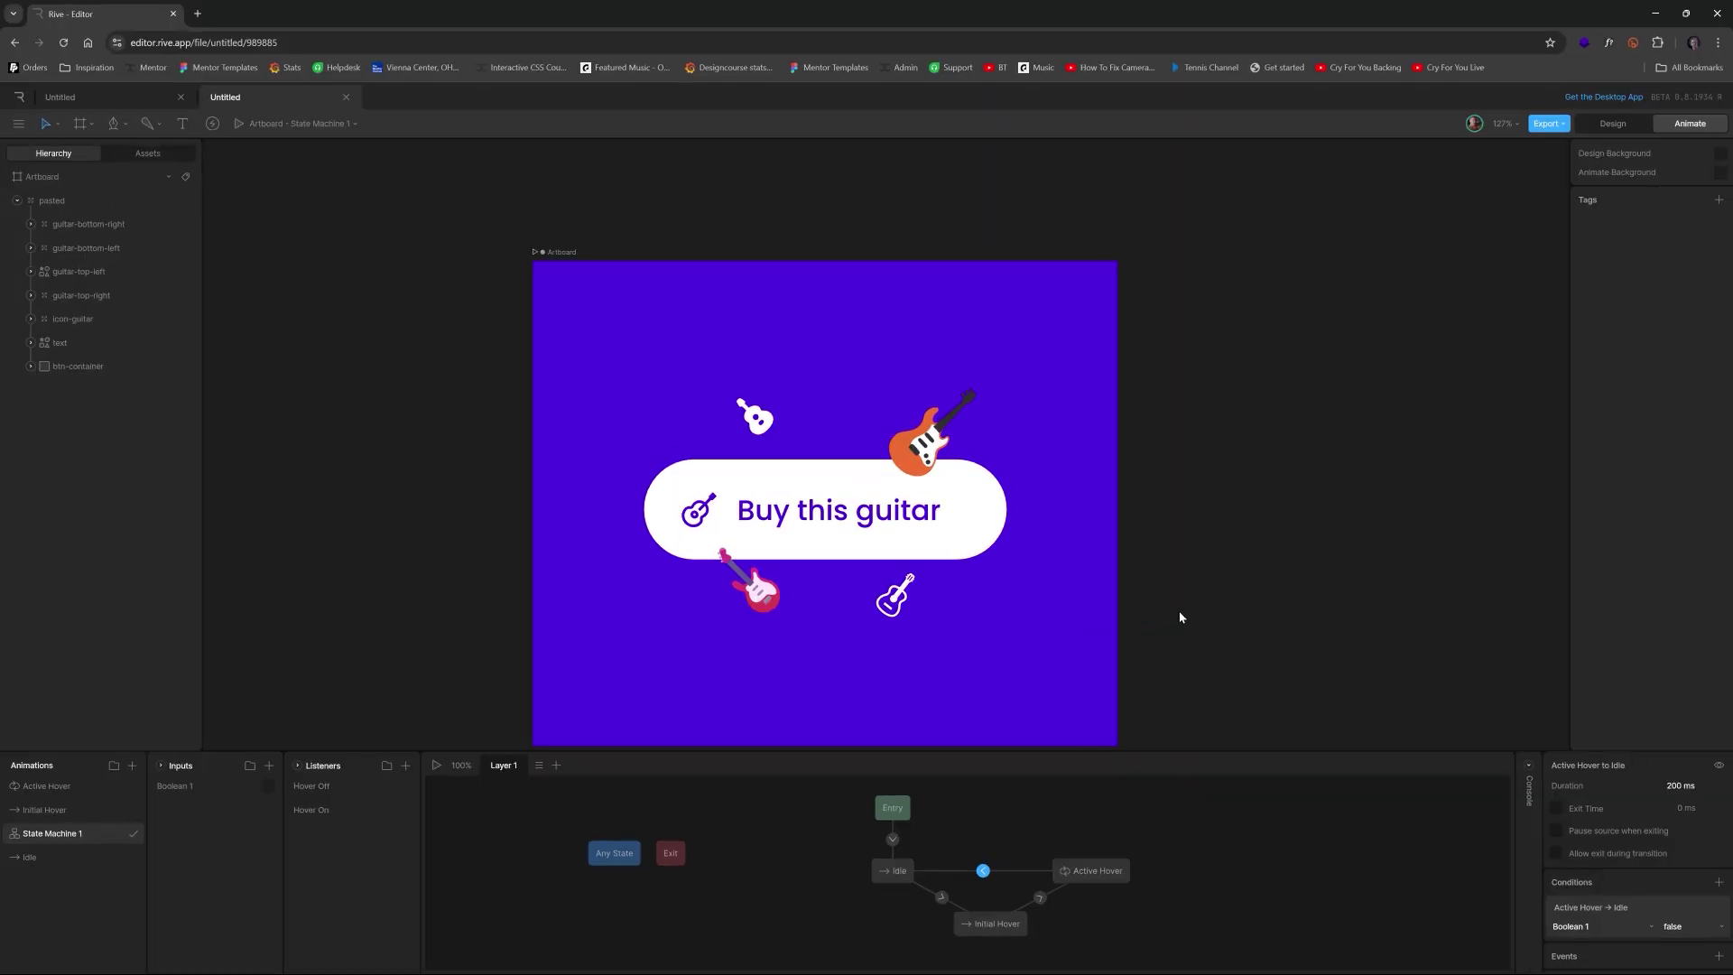
click(437, 765)
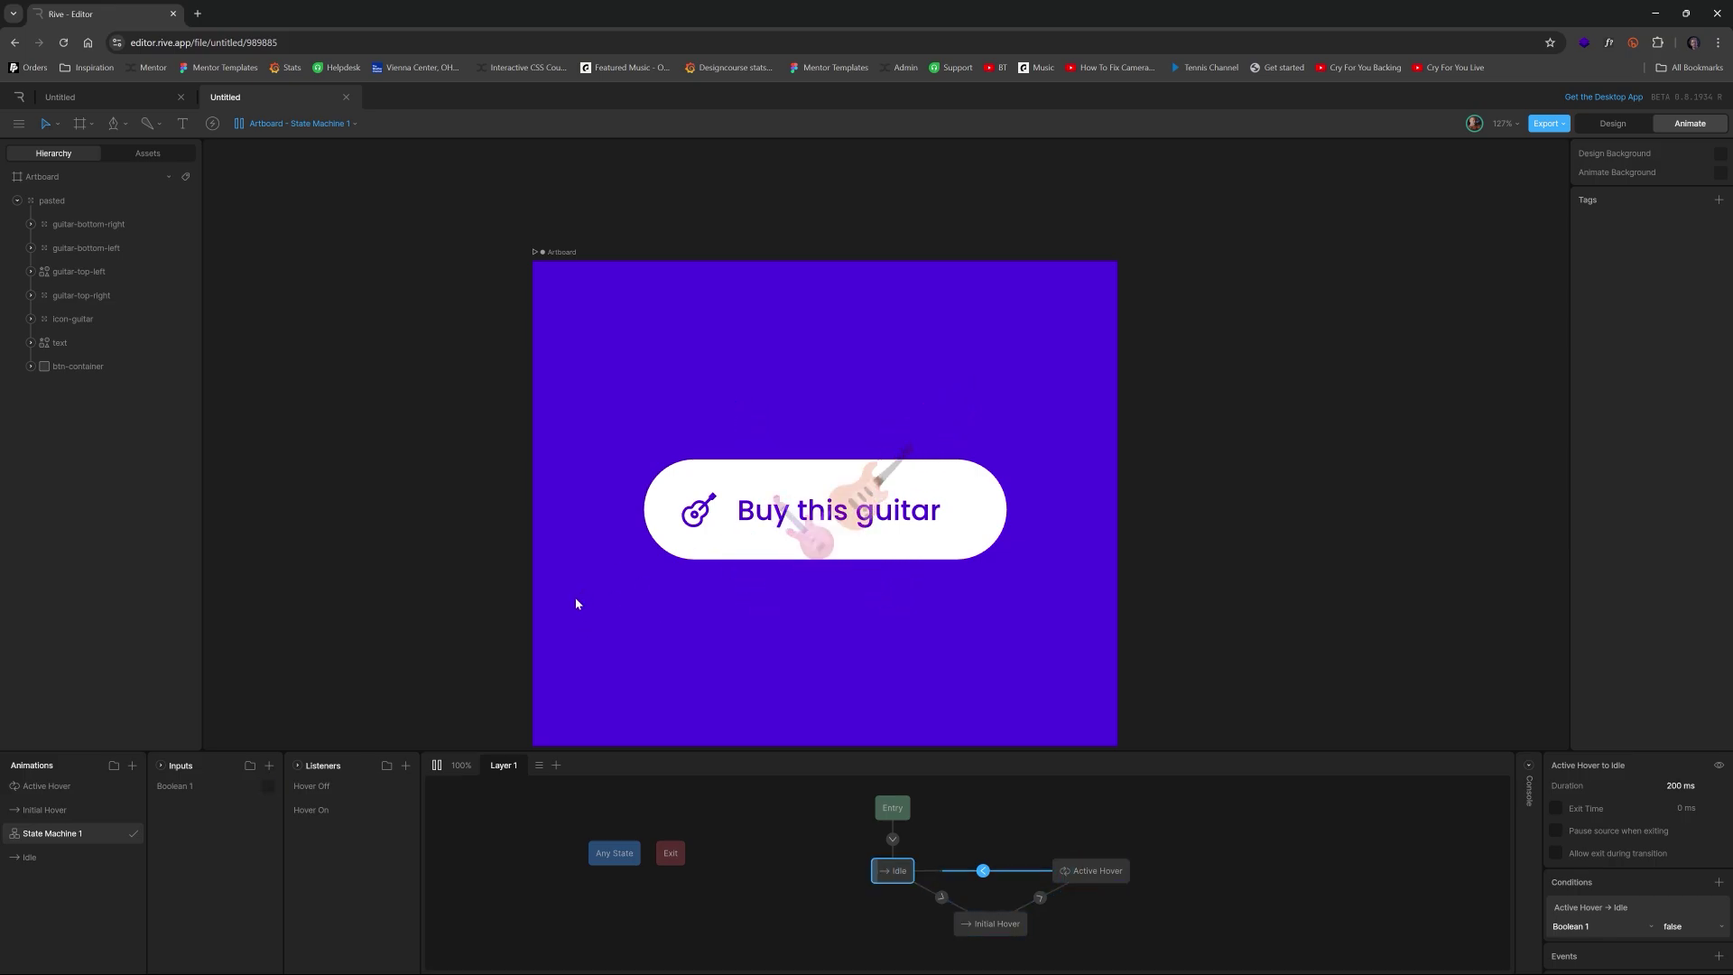
Step: Apply cubic interpolation to all four guitars' keyframes in the Active Hover timeline
click(50, 787)
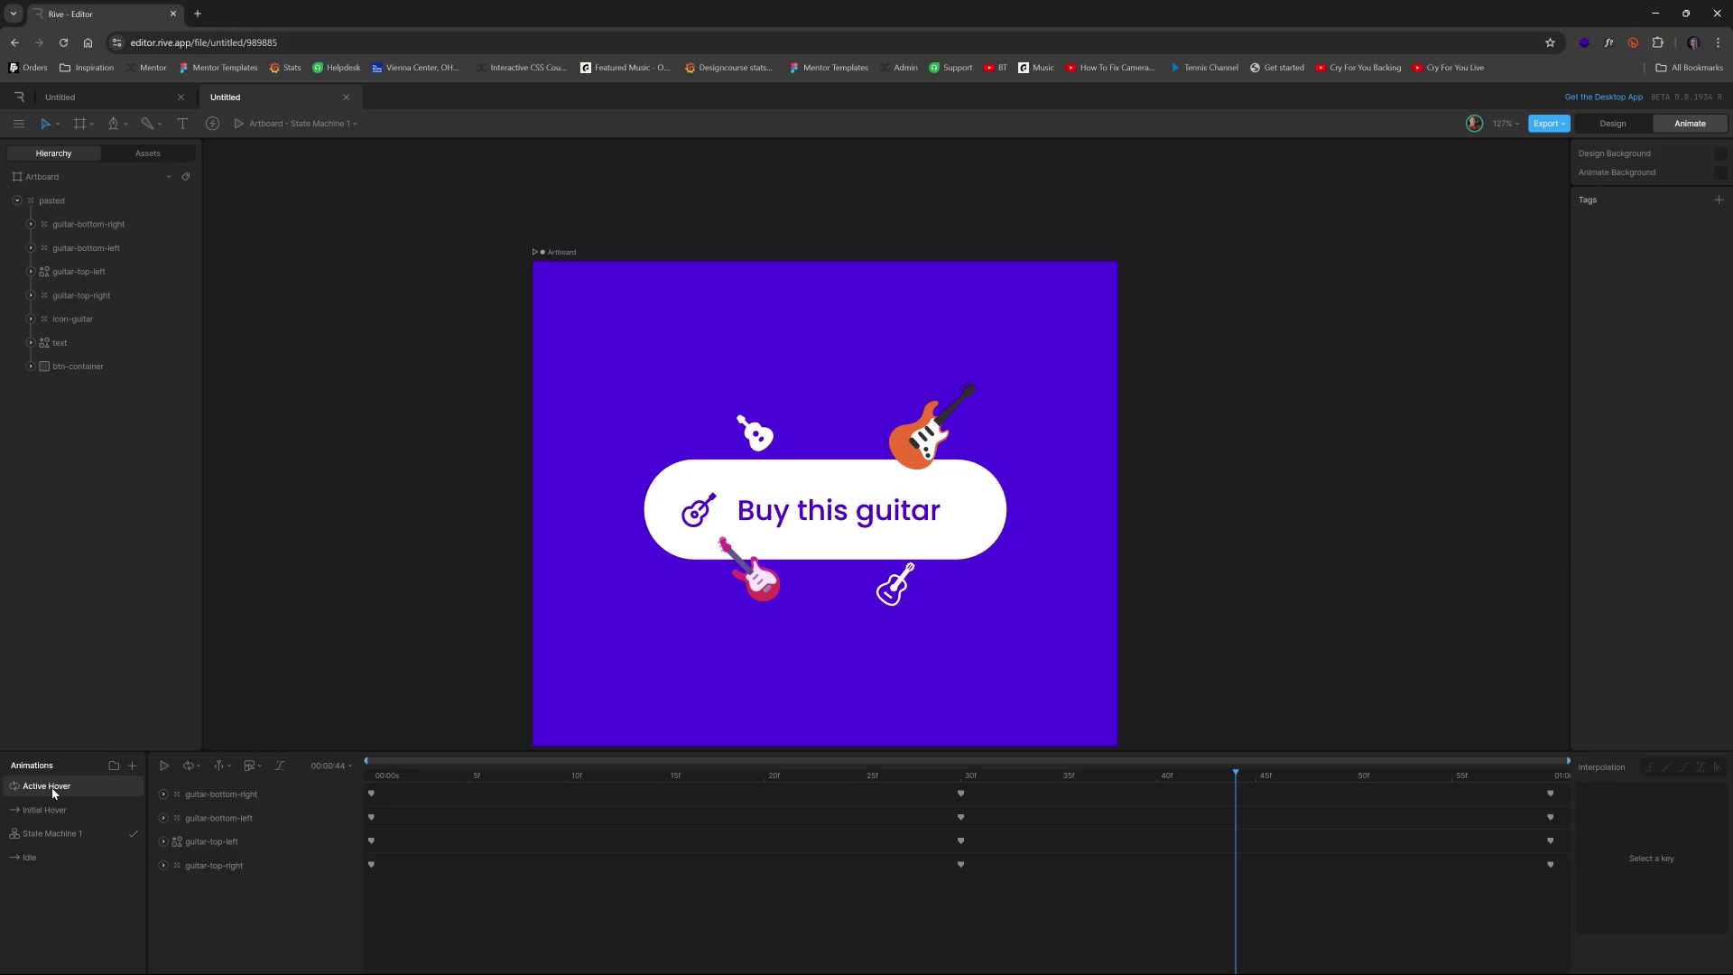
drag(1558, 886, 363, 776)
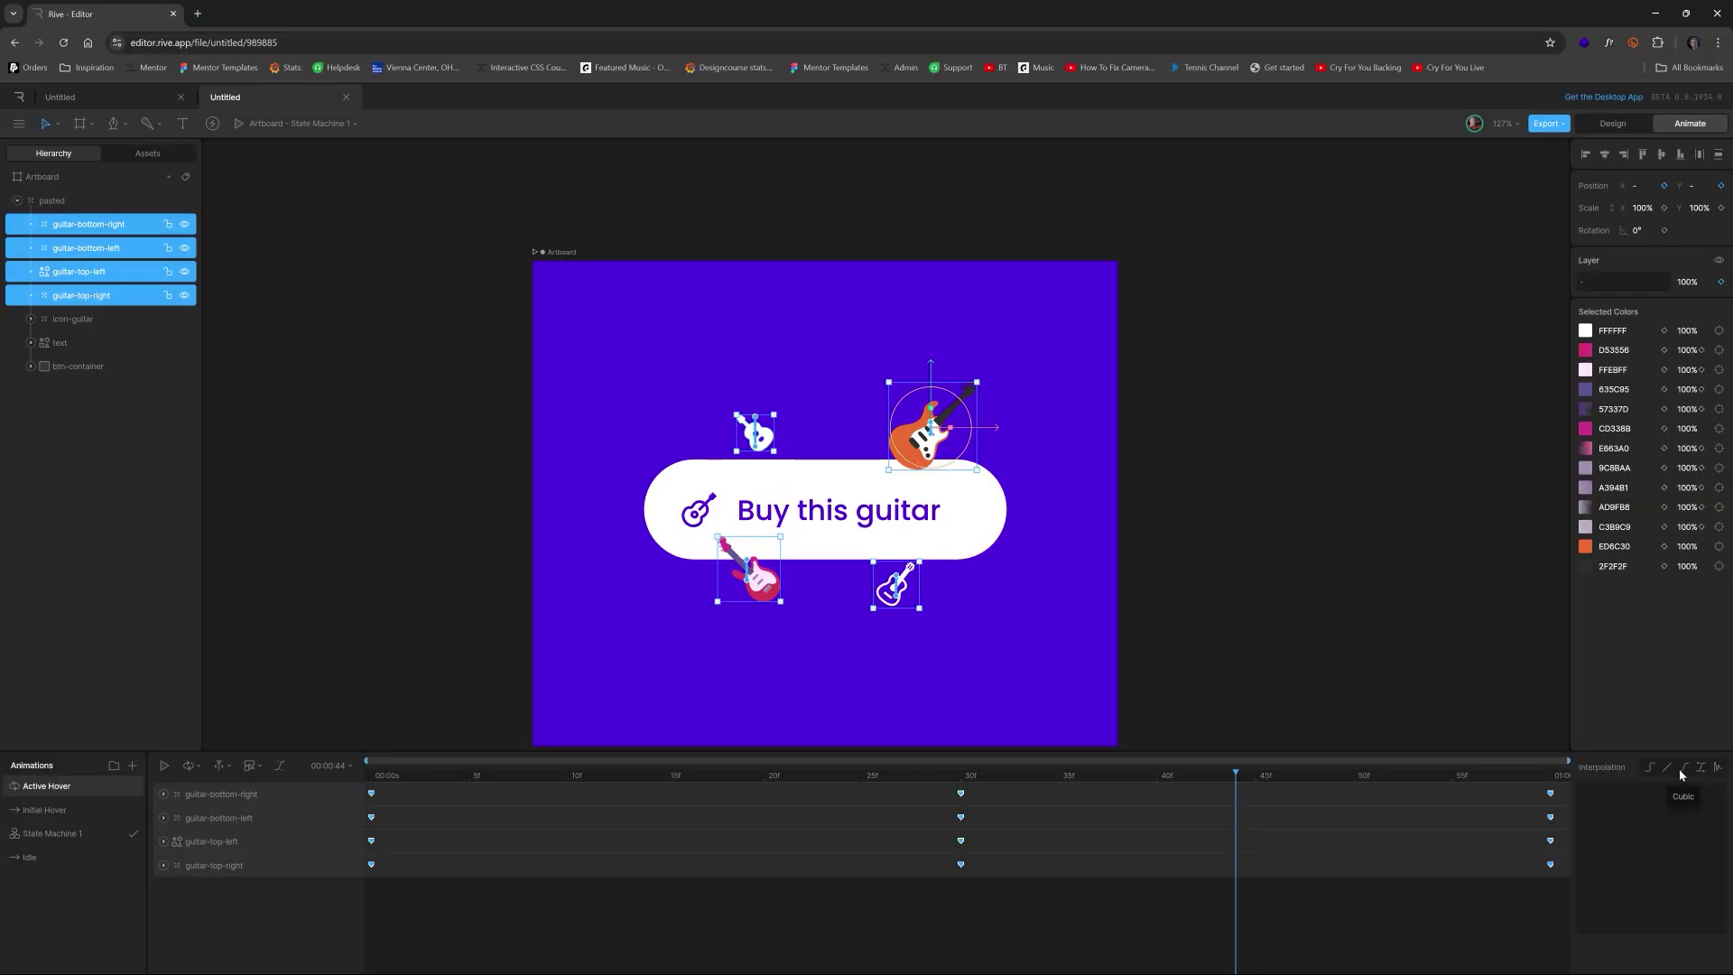
click(1682, 767)
click(772, 880)
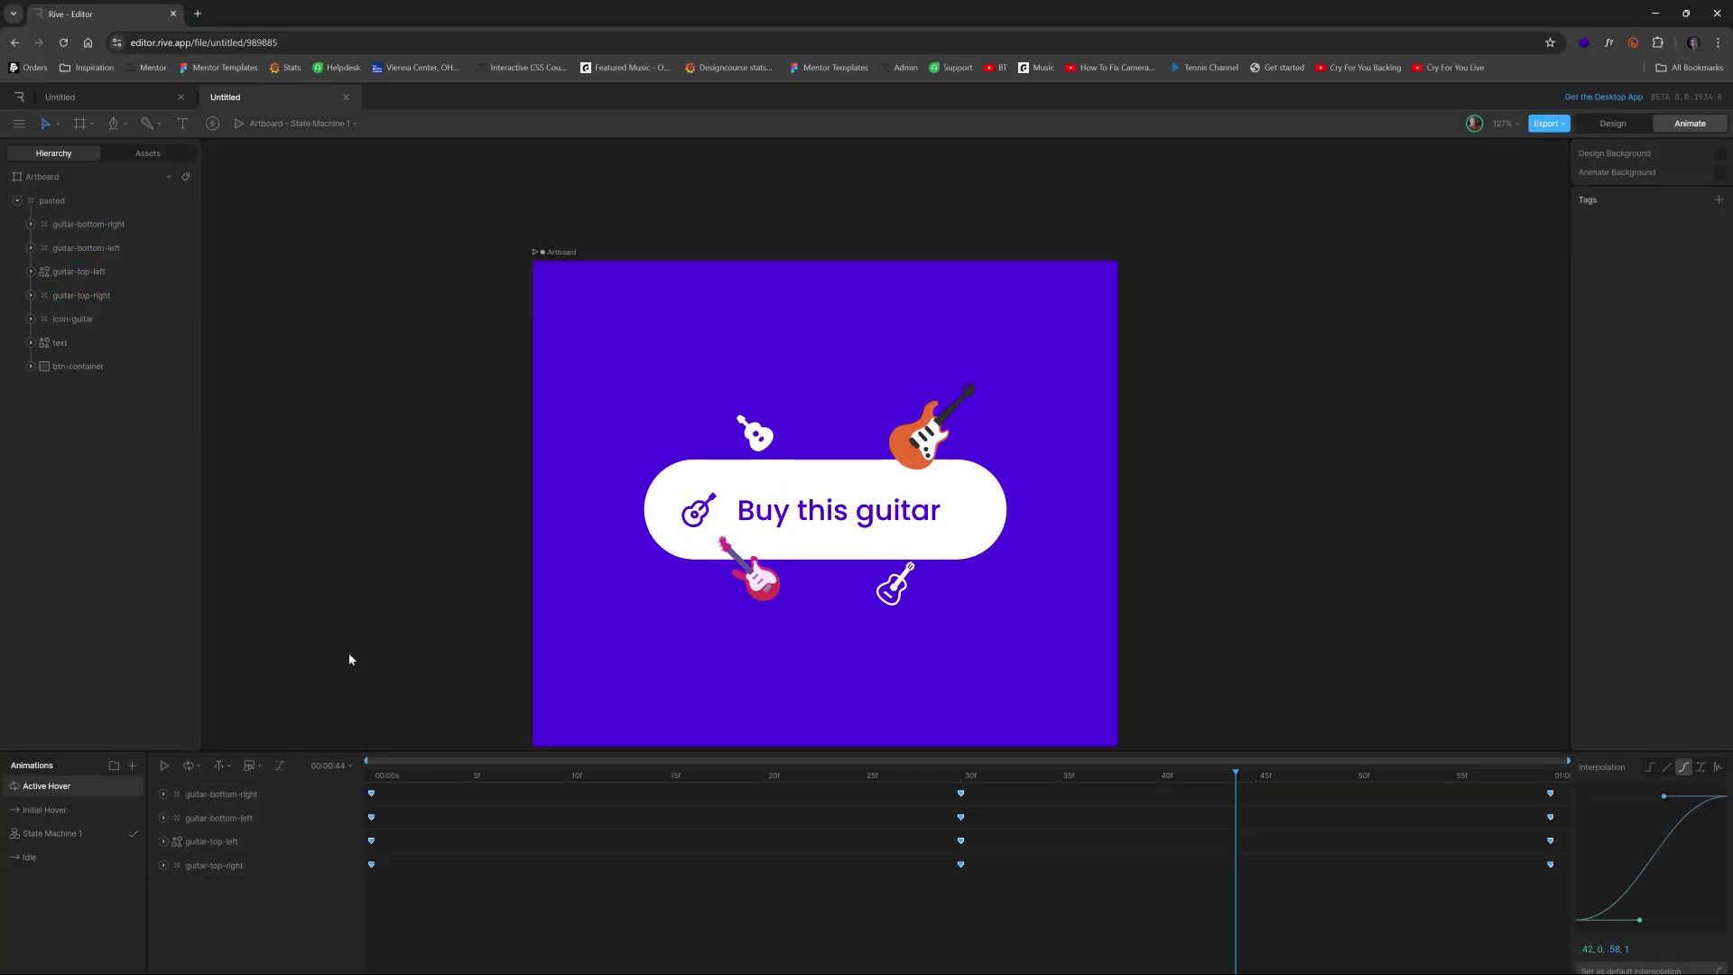
Step: Play State Machine 1 and hover the button to watch the guitars bob
click(74, 832)
click(437, 764)
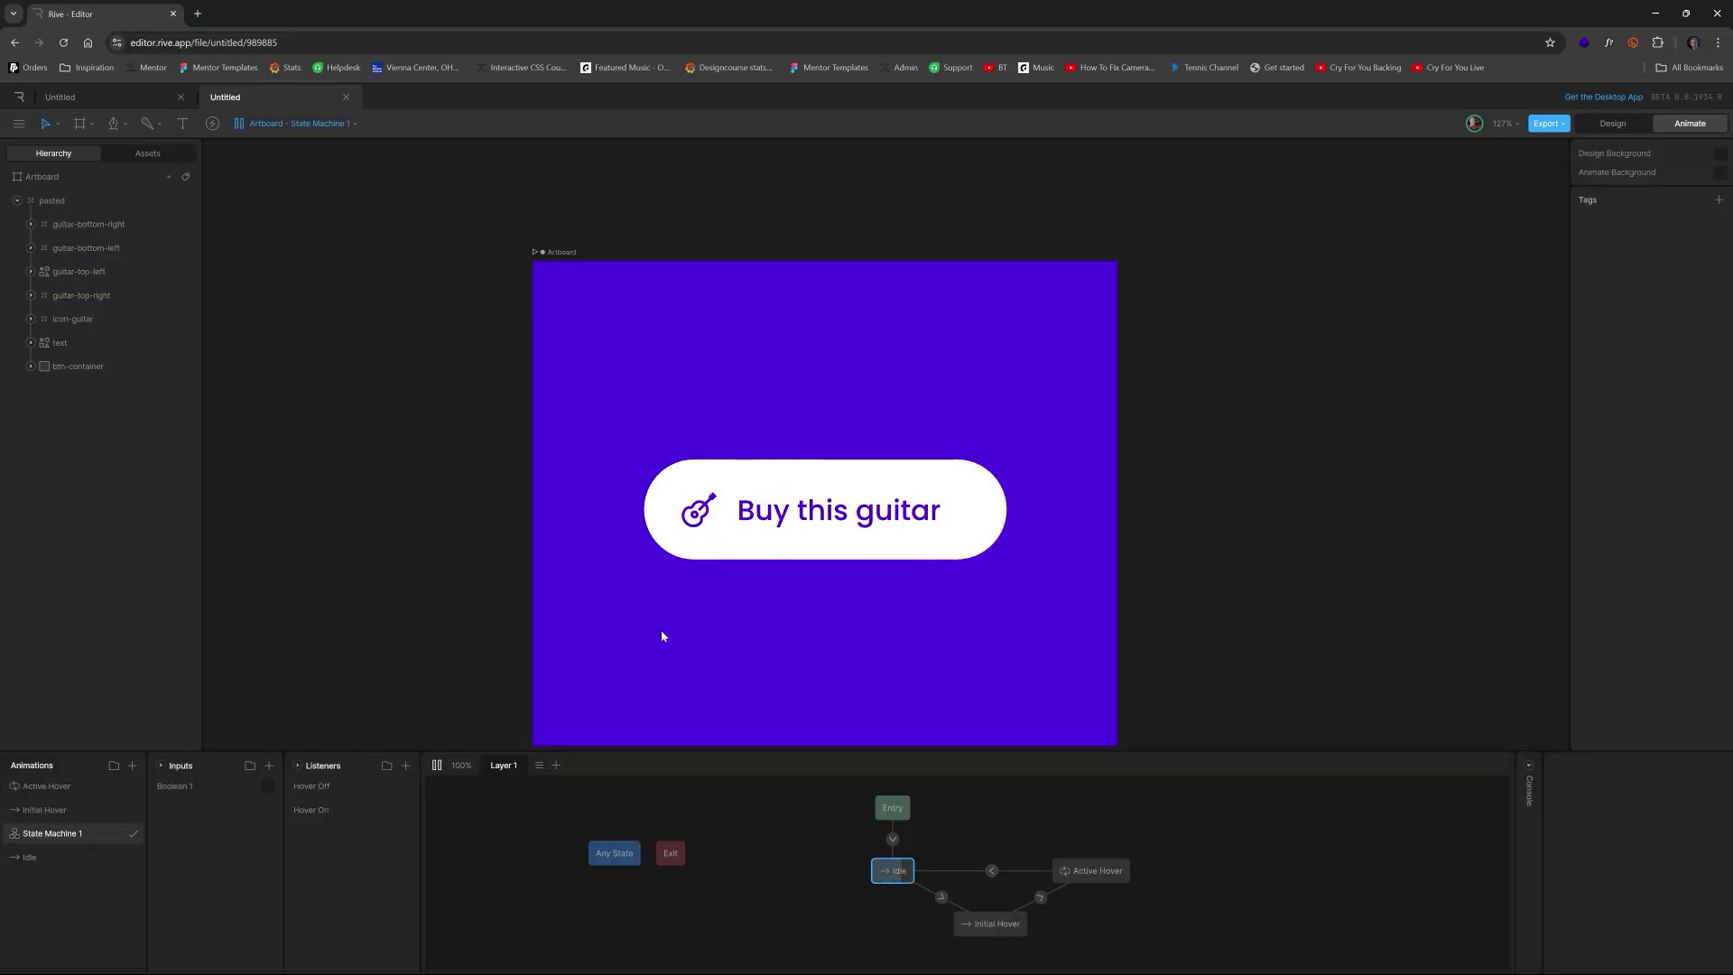
mouse_move(815, 515)
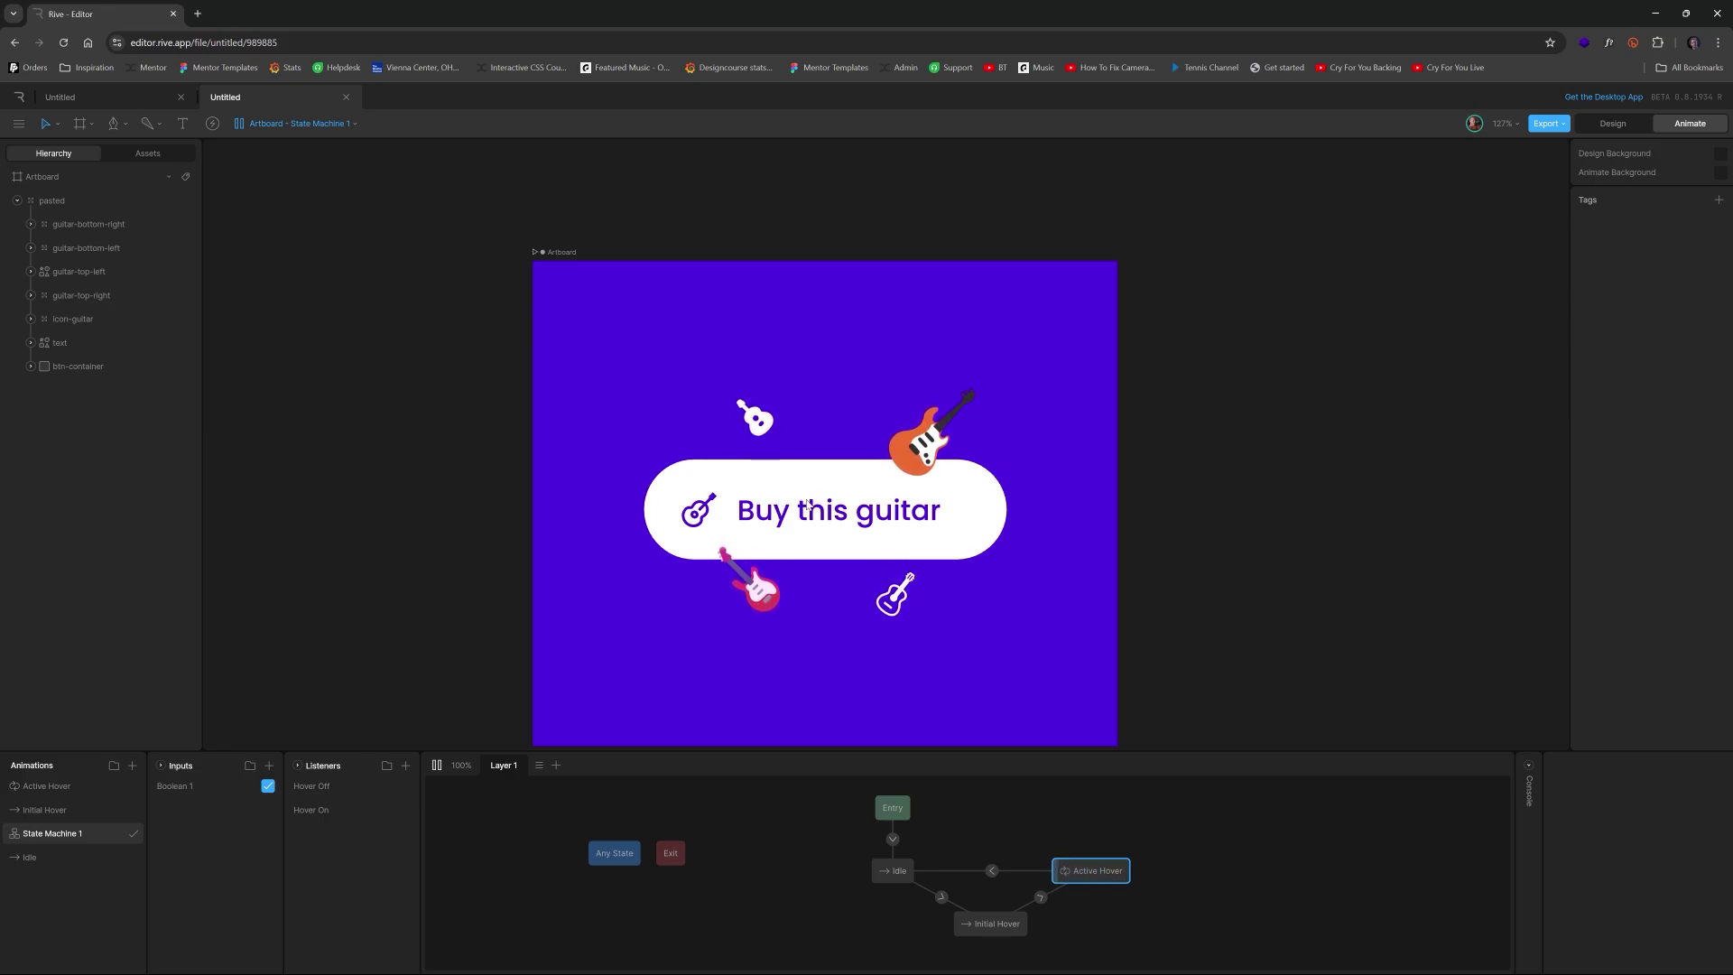
mouse_move(612, 703)
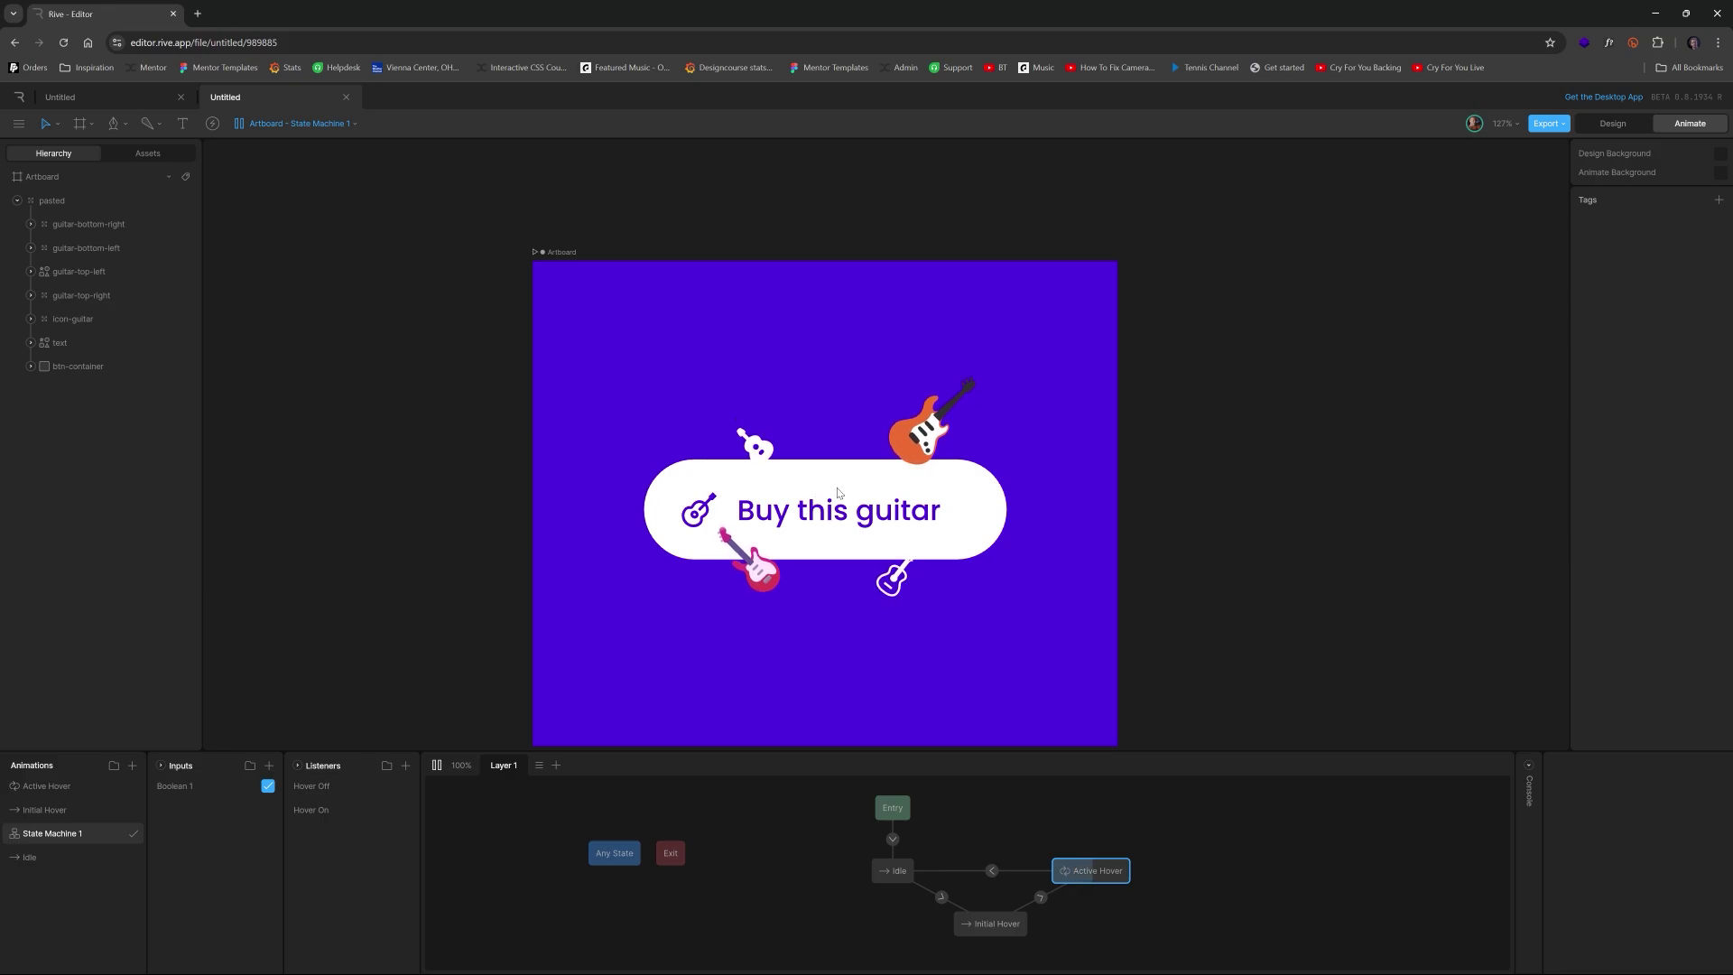
mouse_move(1215, 390)
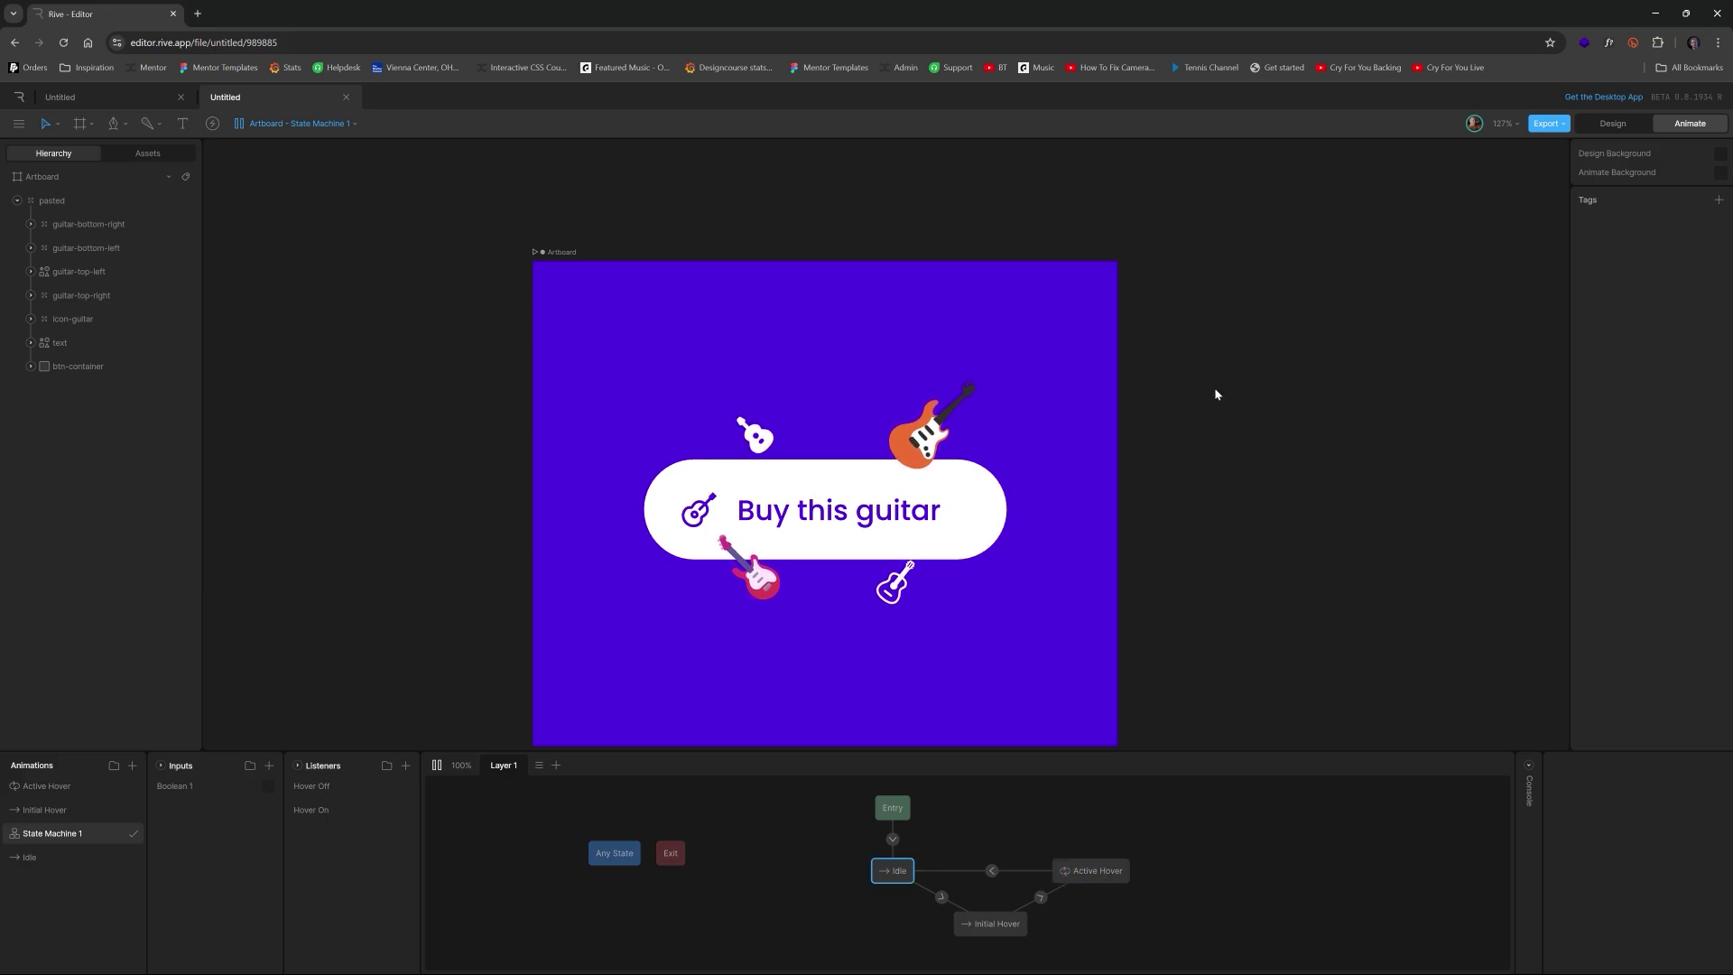
Step: In Design mode, inspect the btn-container, guitar icon and text layers, then recentre the artboard
click(1614, 127)
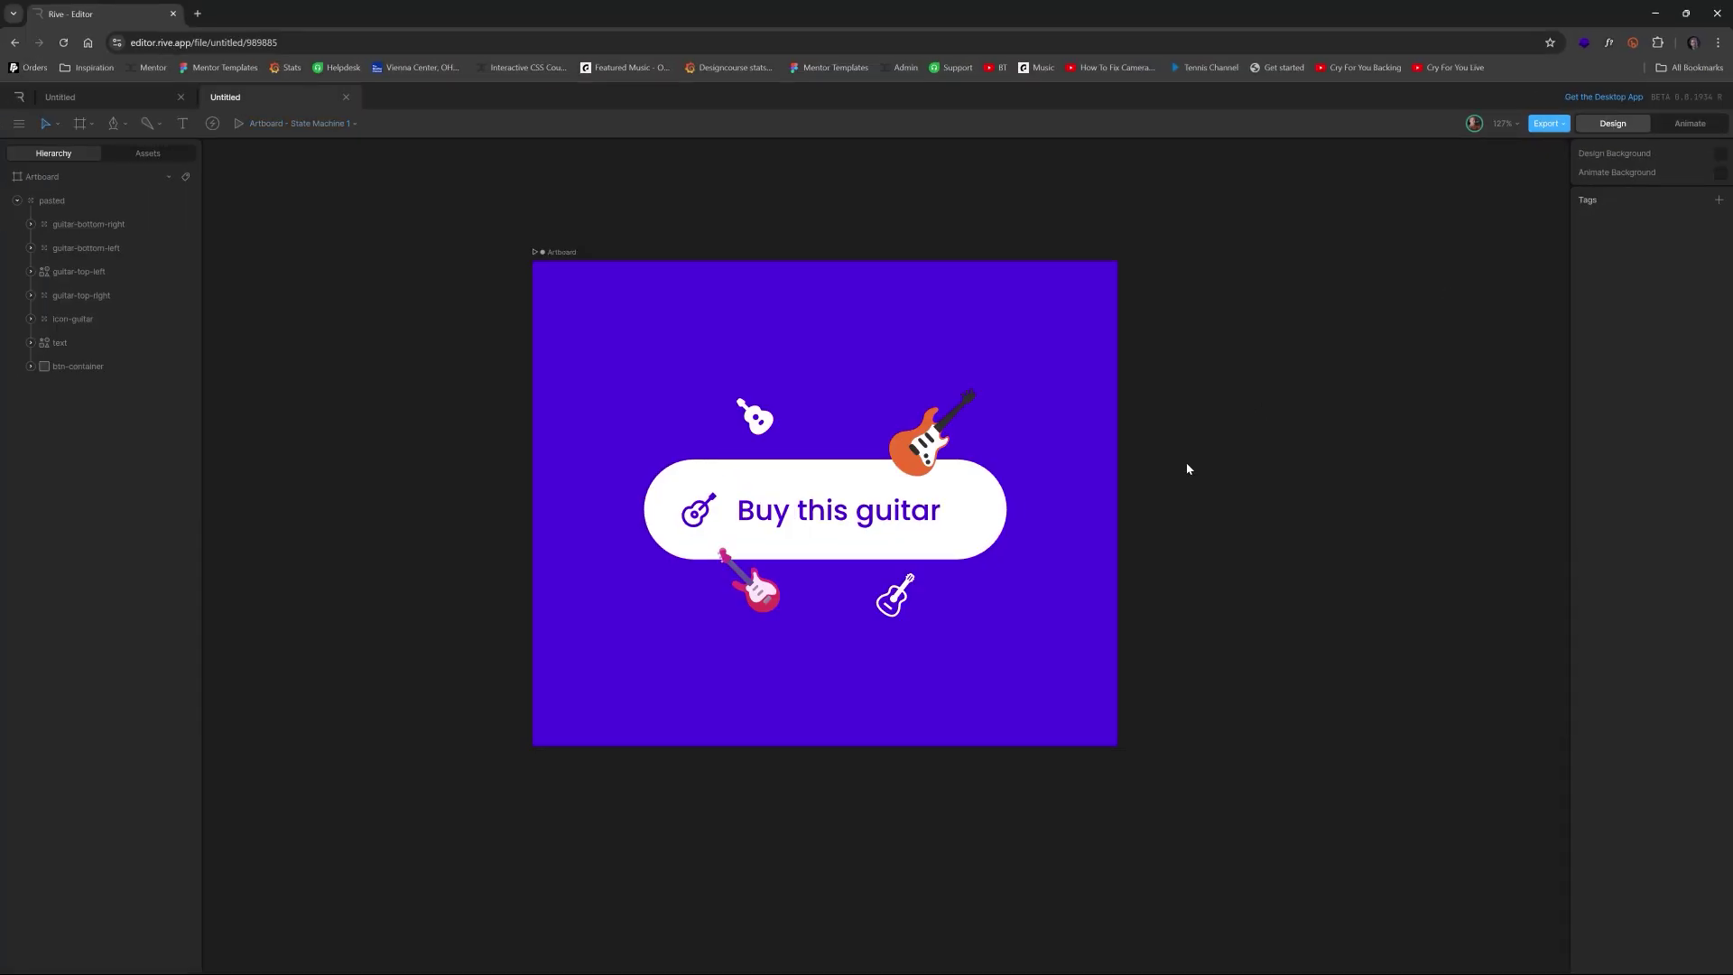
click(105, 372)
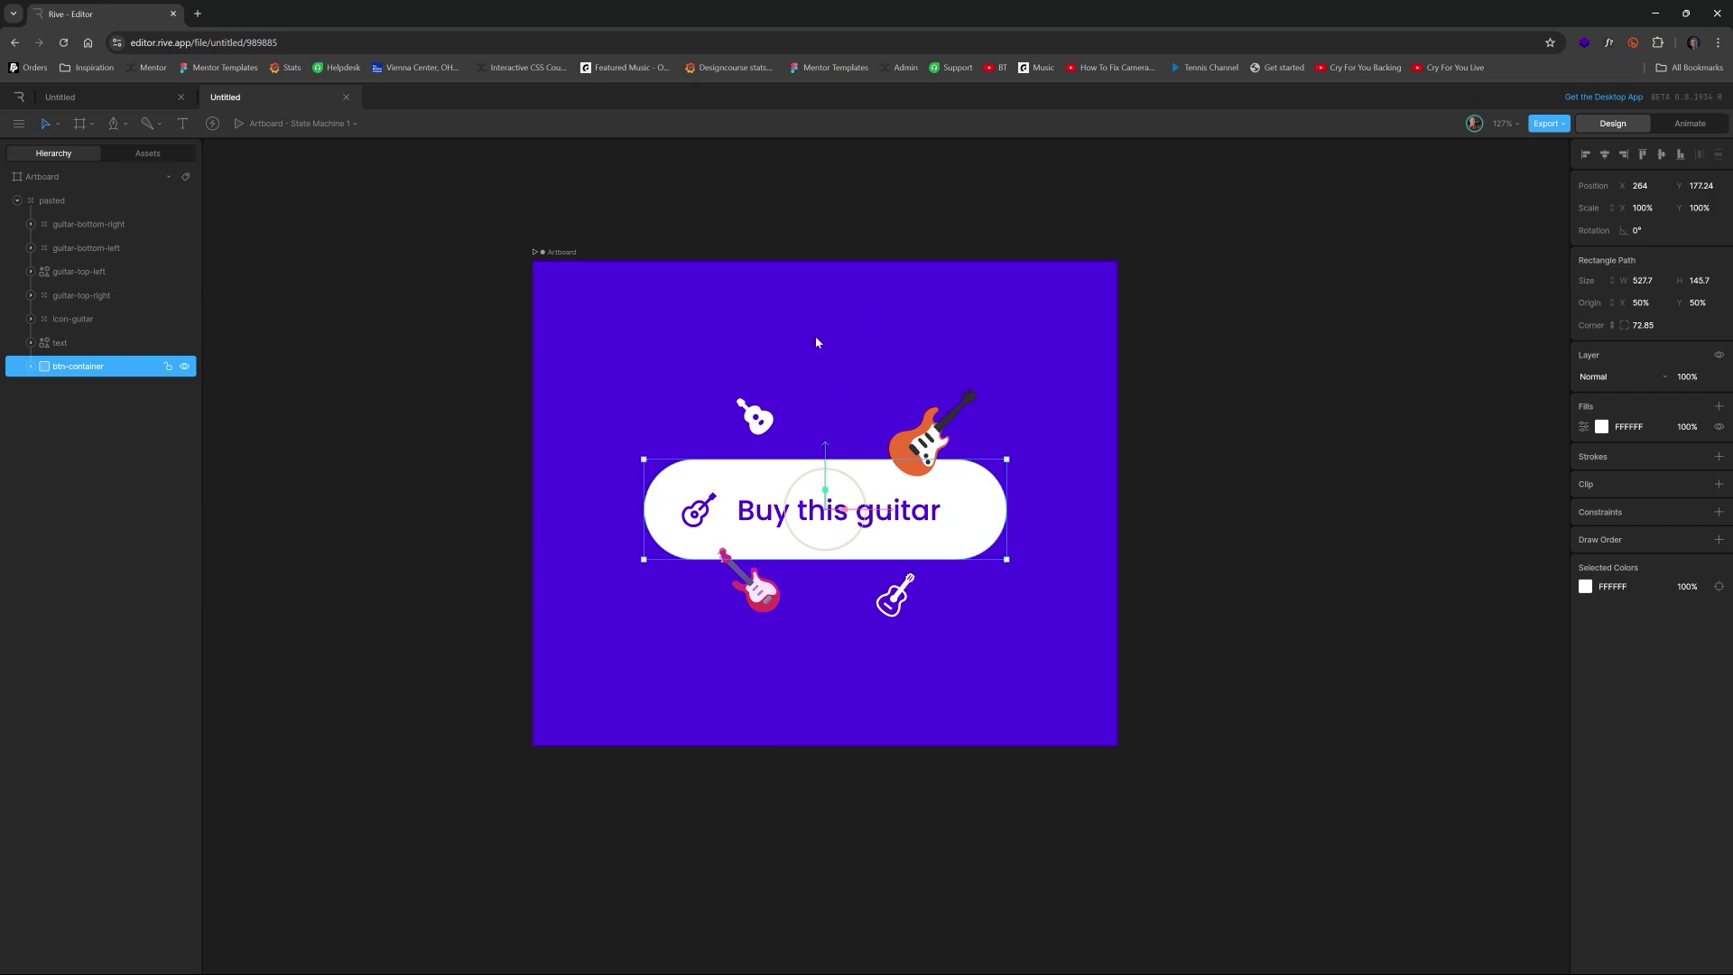
scroll(764, 542, up, 5)
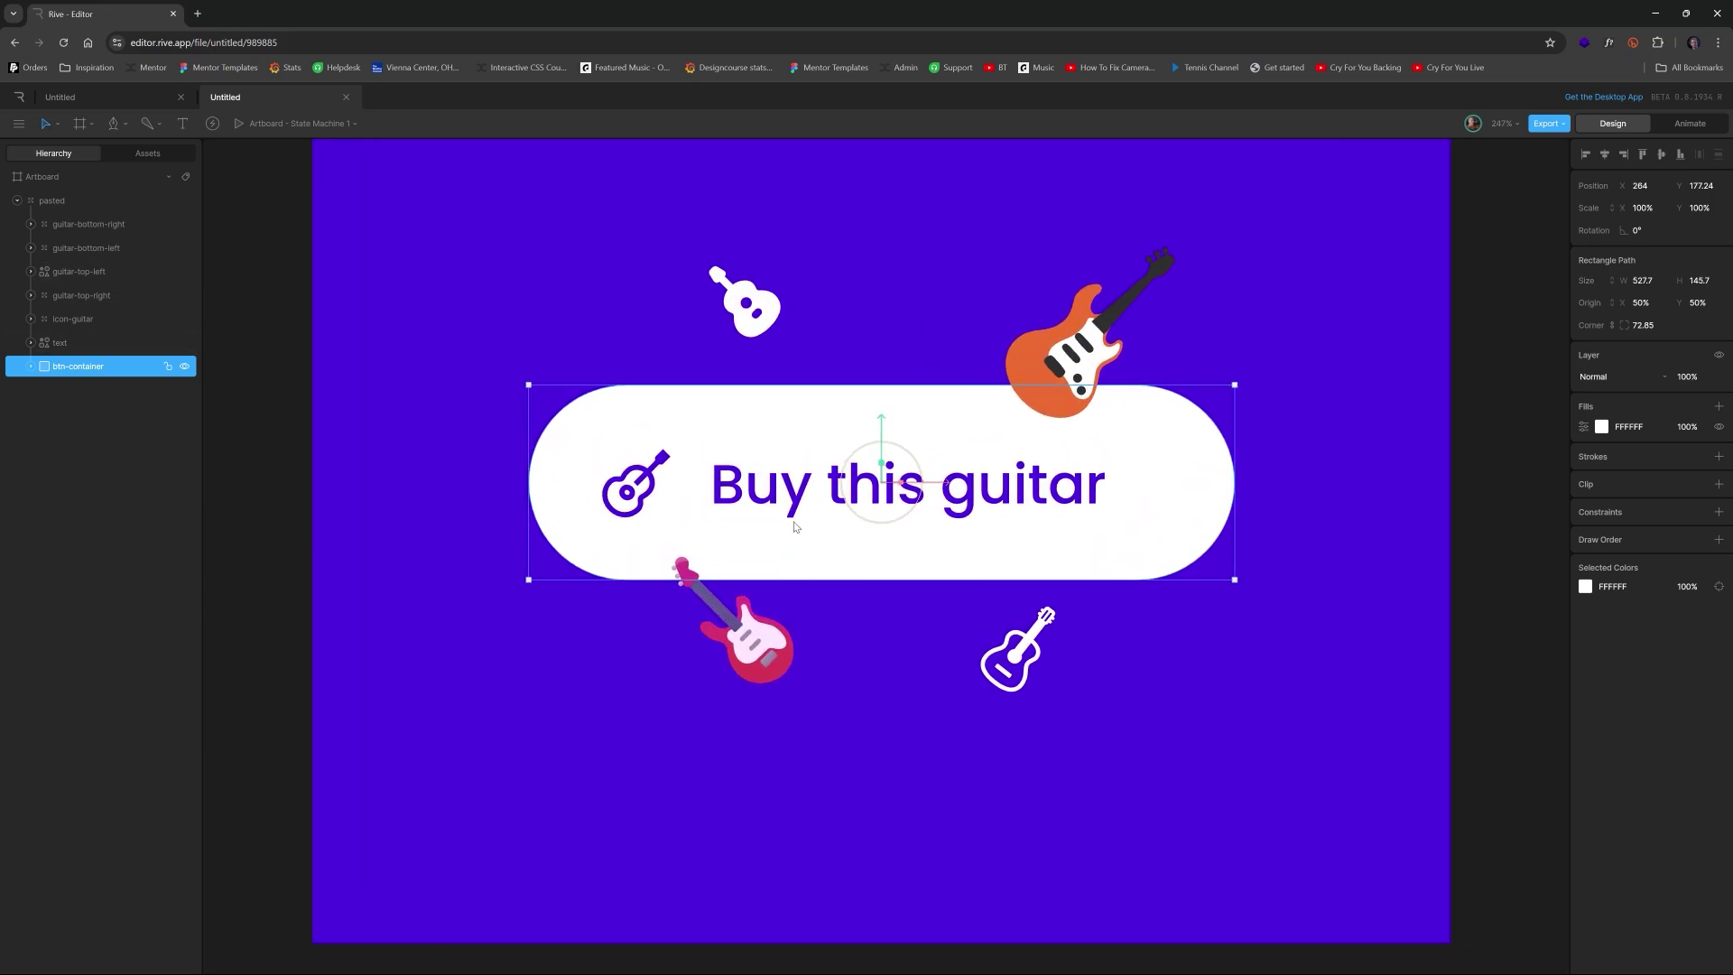
click(650, 481)
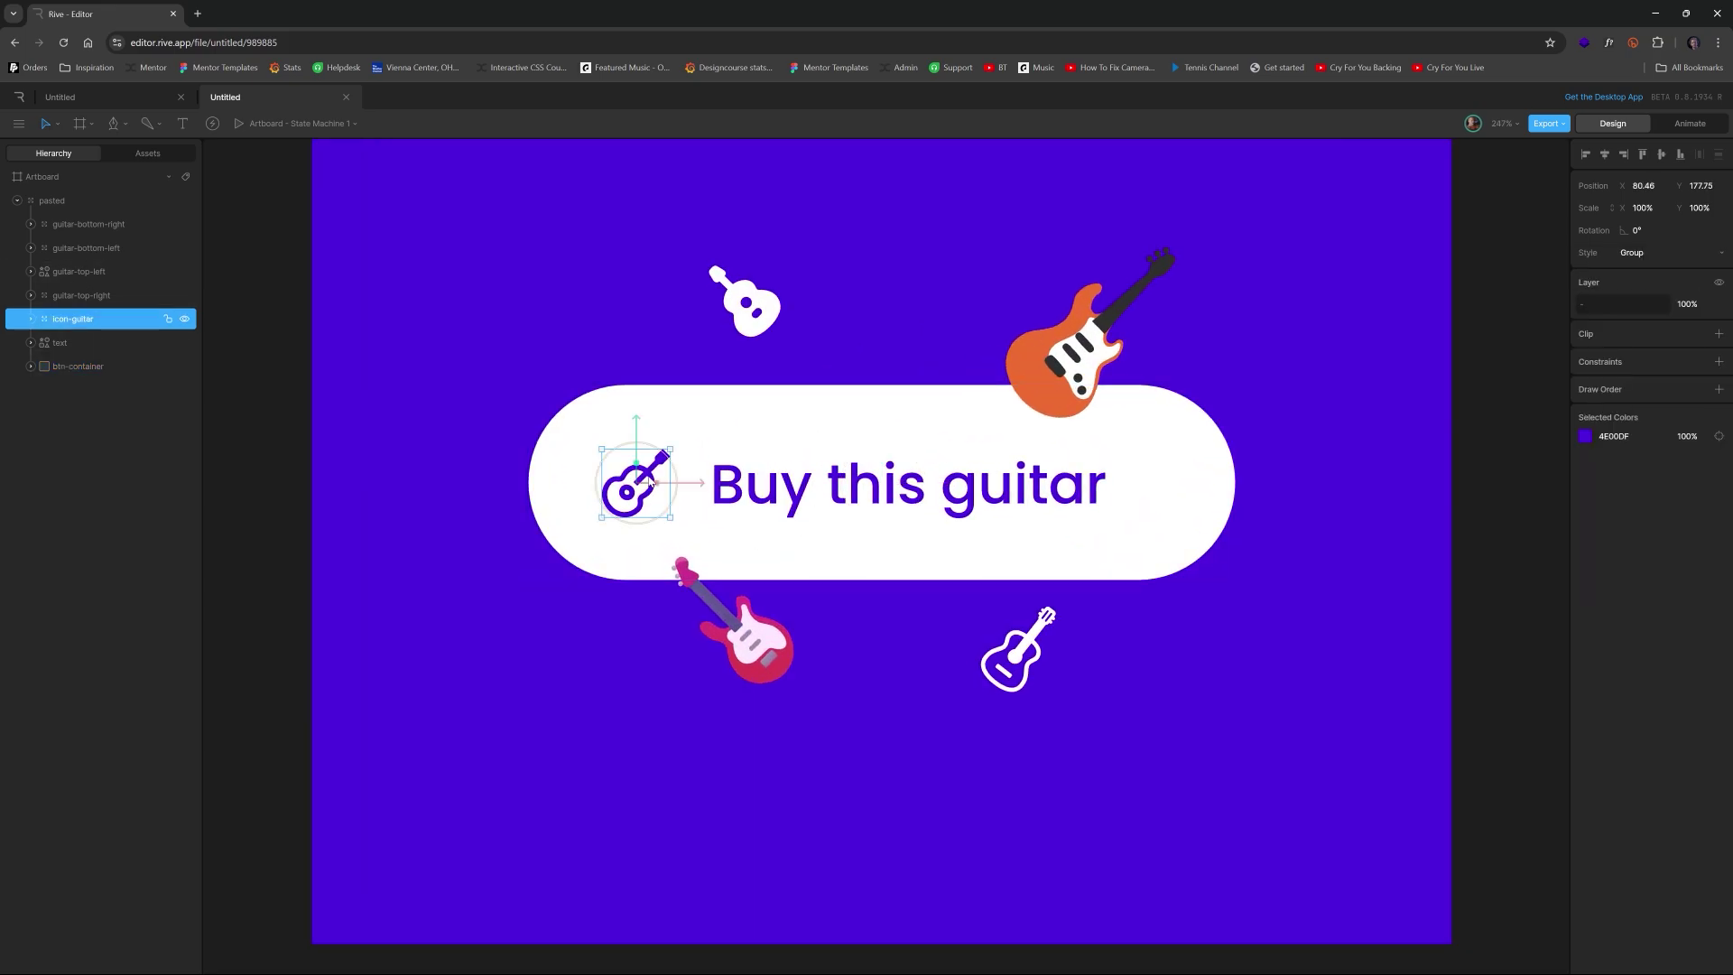
click(806, 489)
click(902, 310)
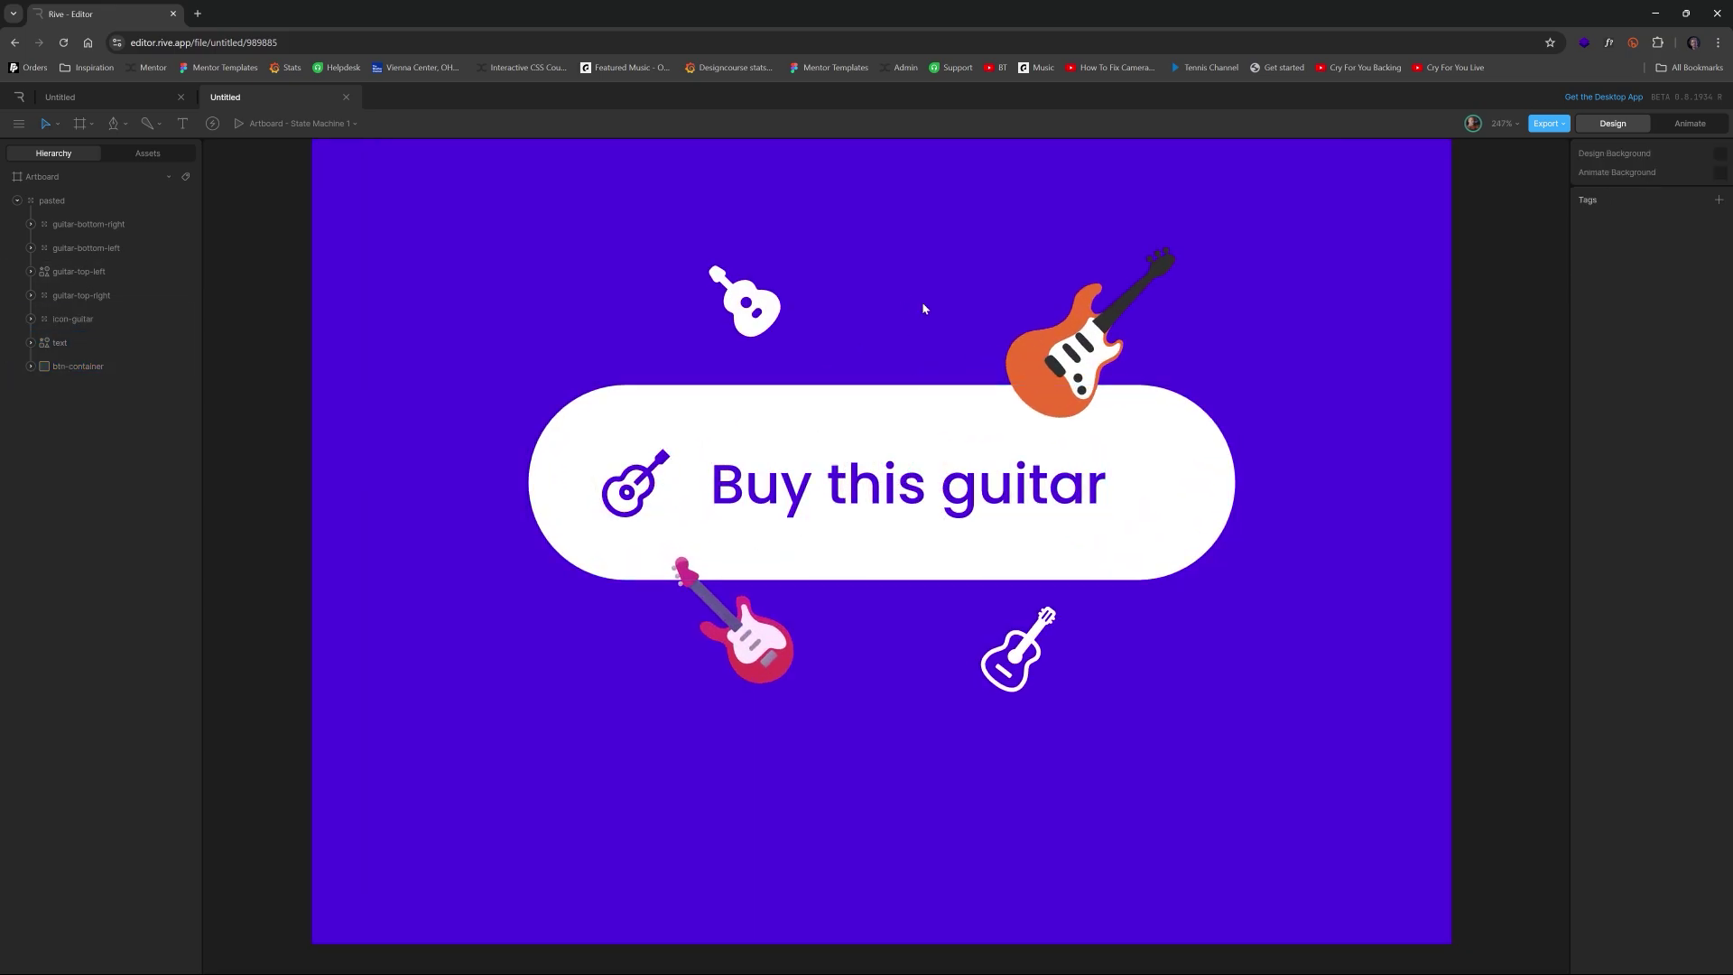
scroll(922, 302, down, 4)
drag(922, 302, 879, 408)
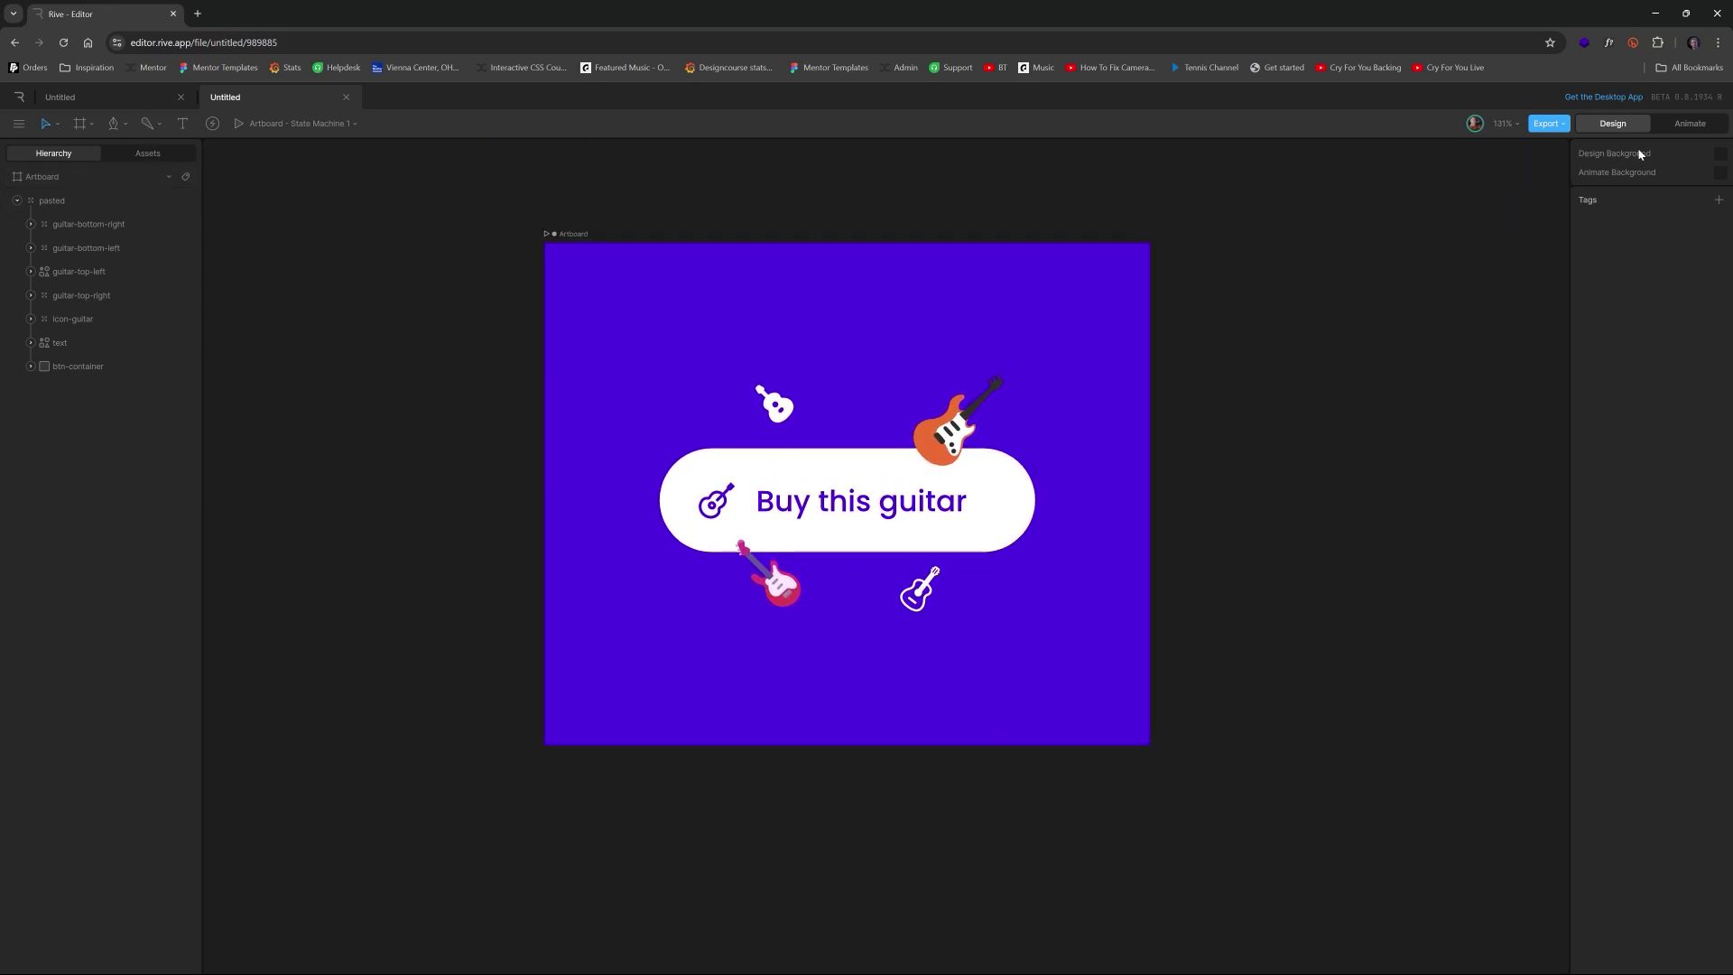
Step: Key the btn-container's white FFFFFF fill in the Idle animation
click(1687, 124)
click(36, 858)
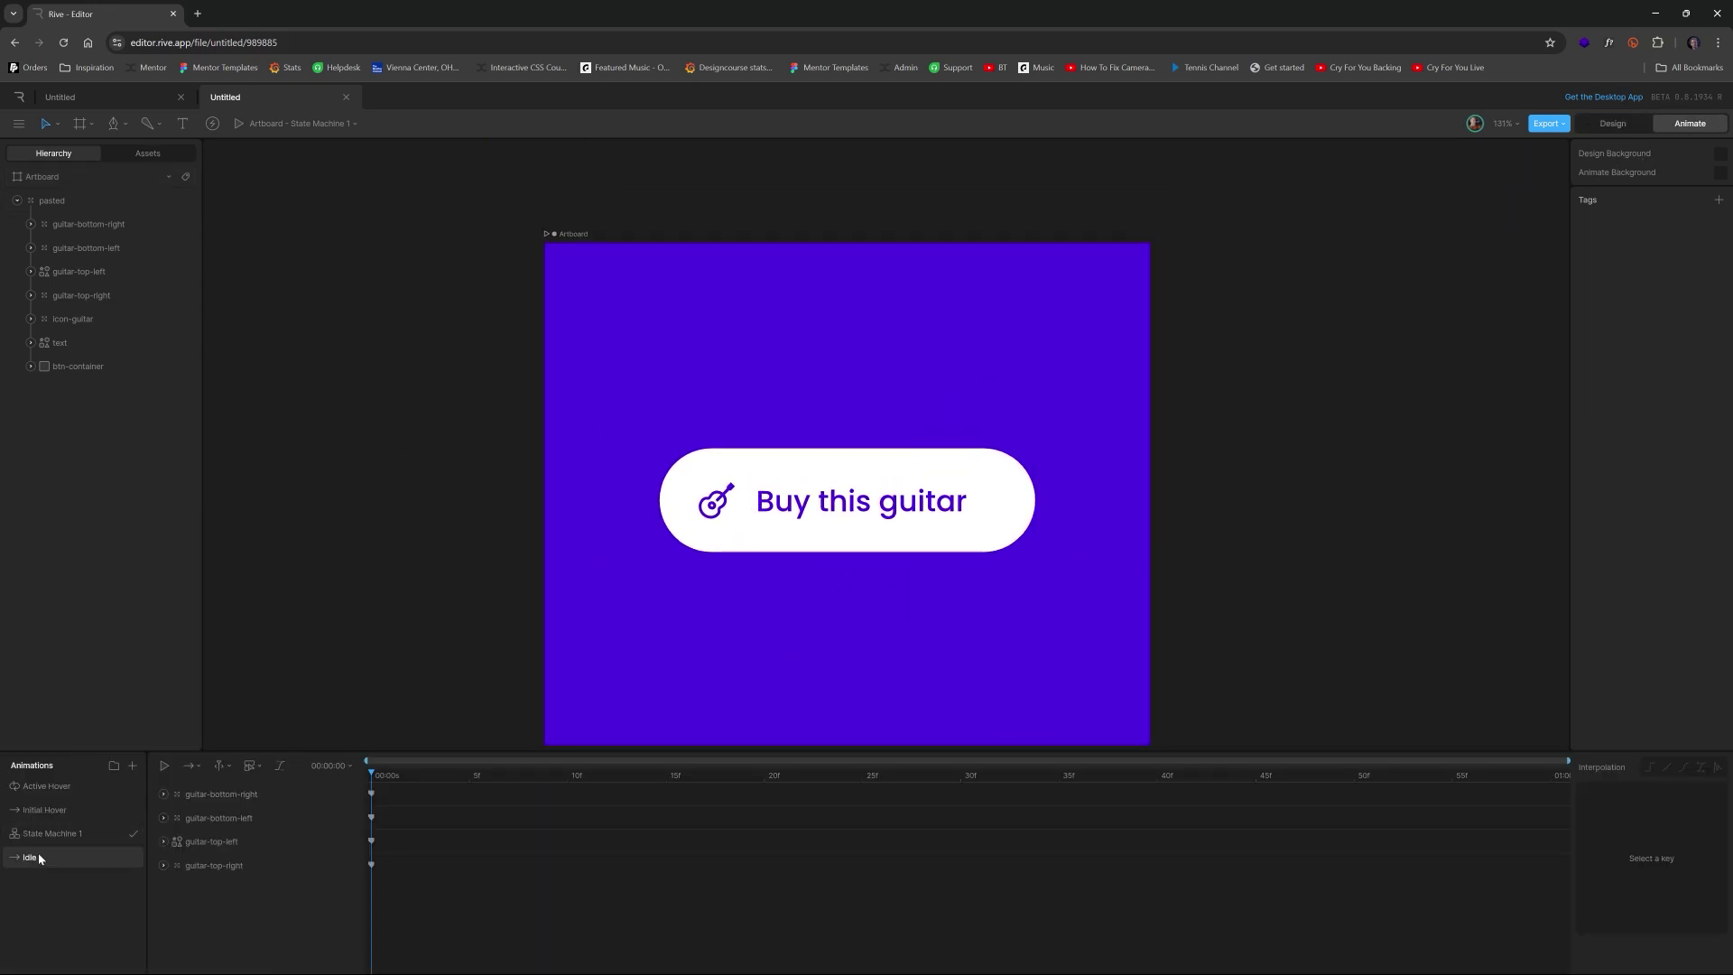
click(815, 474)
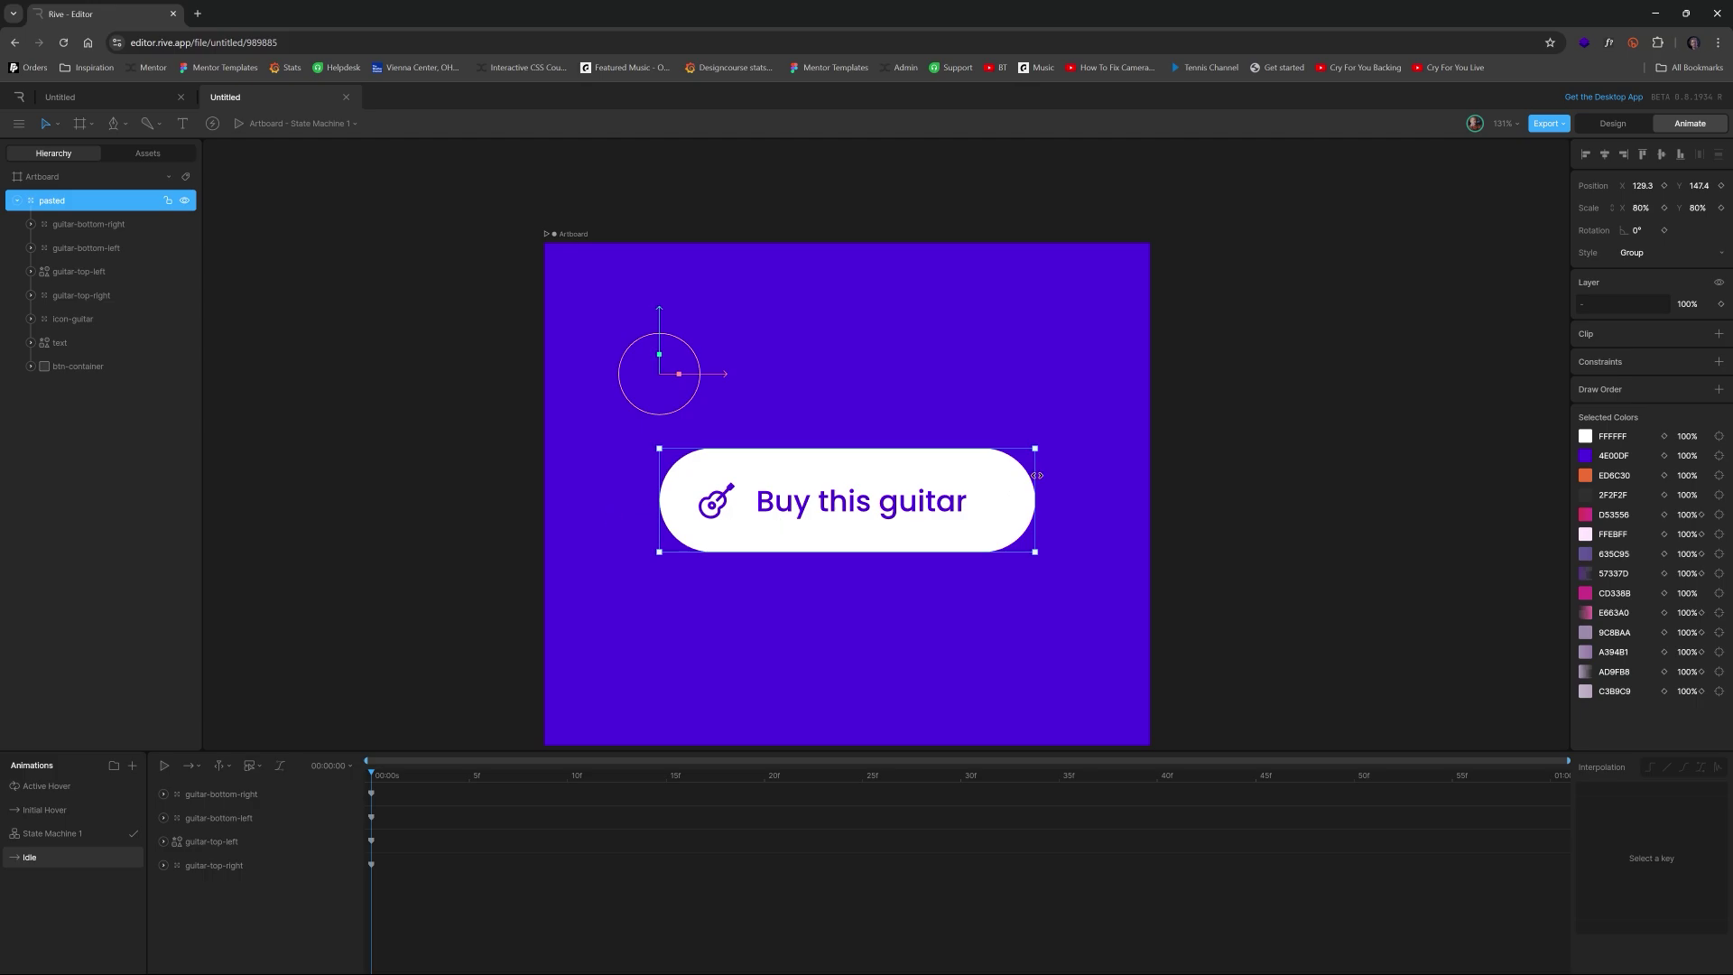
click(80, 367)
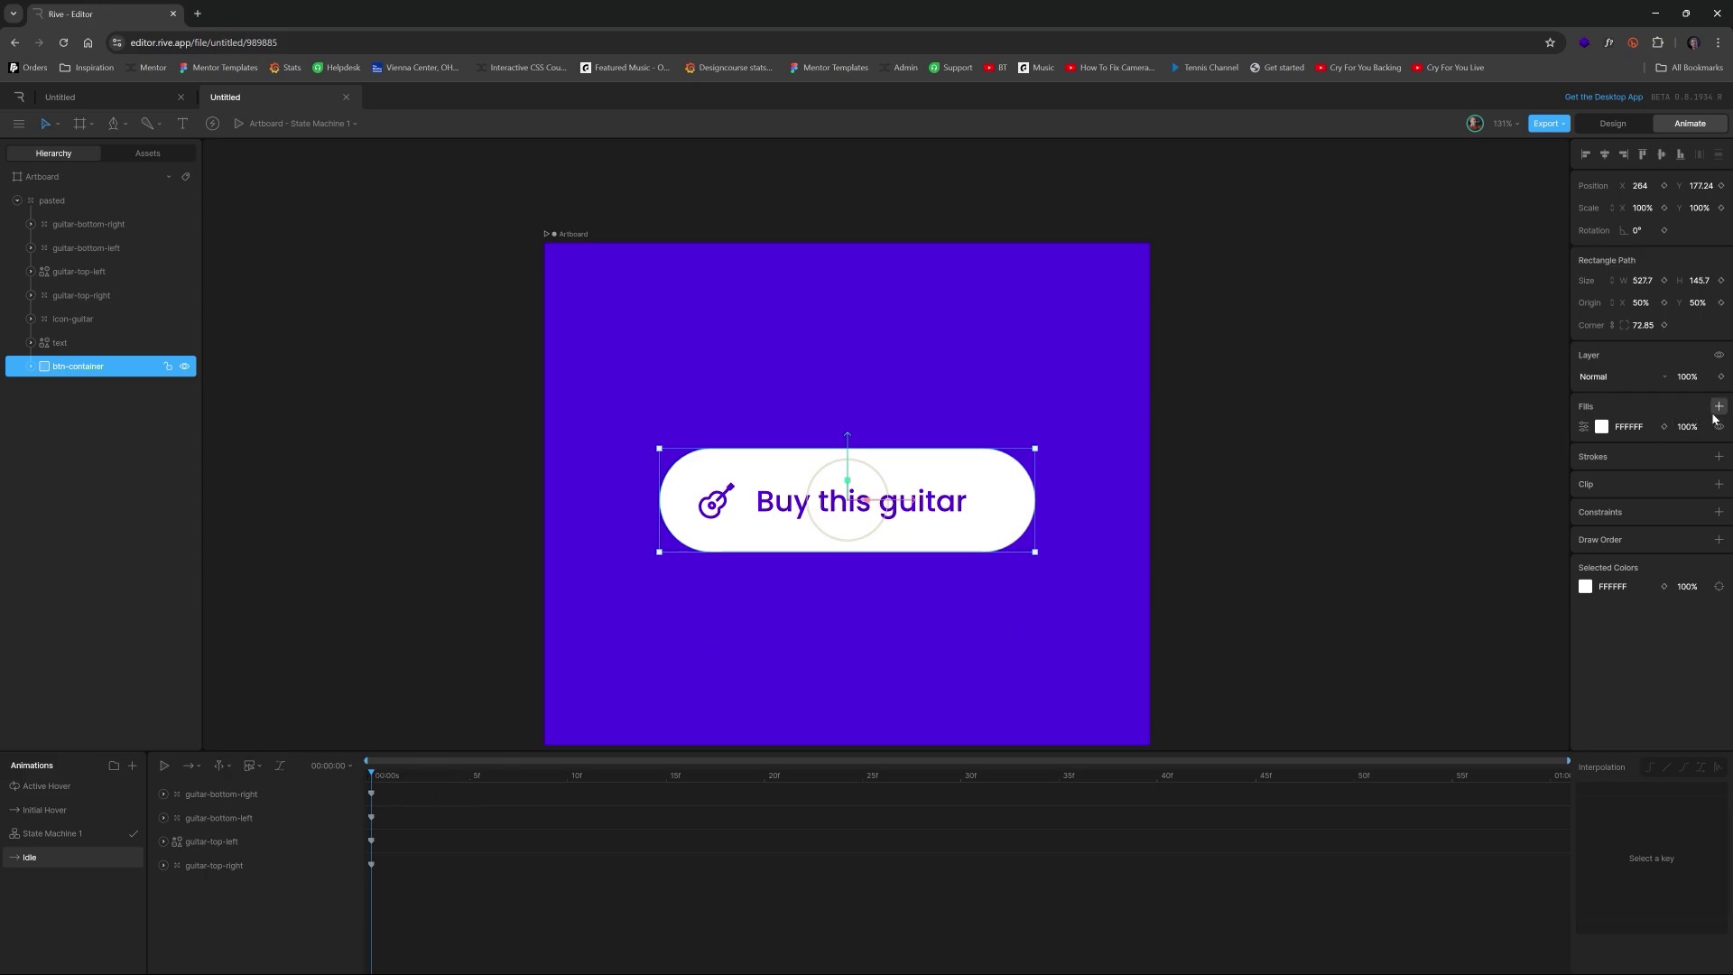
click(1664, 426)
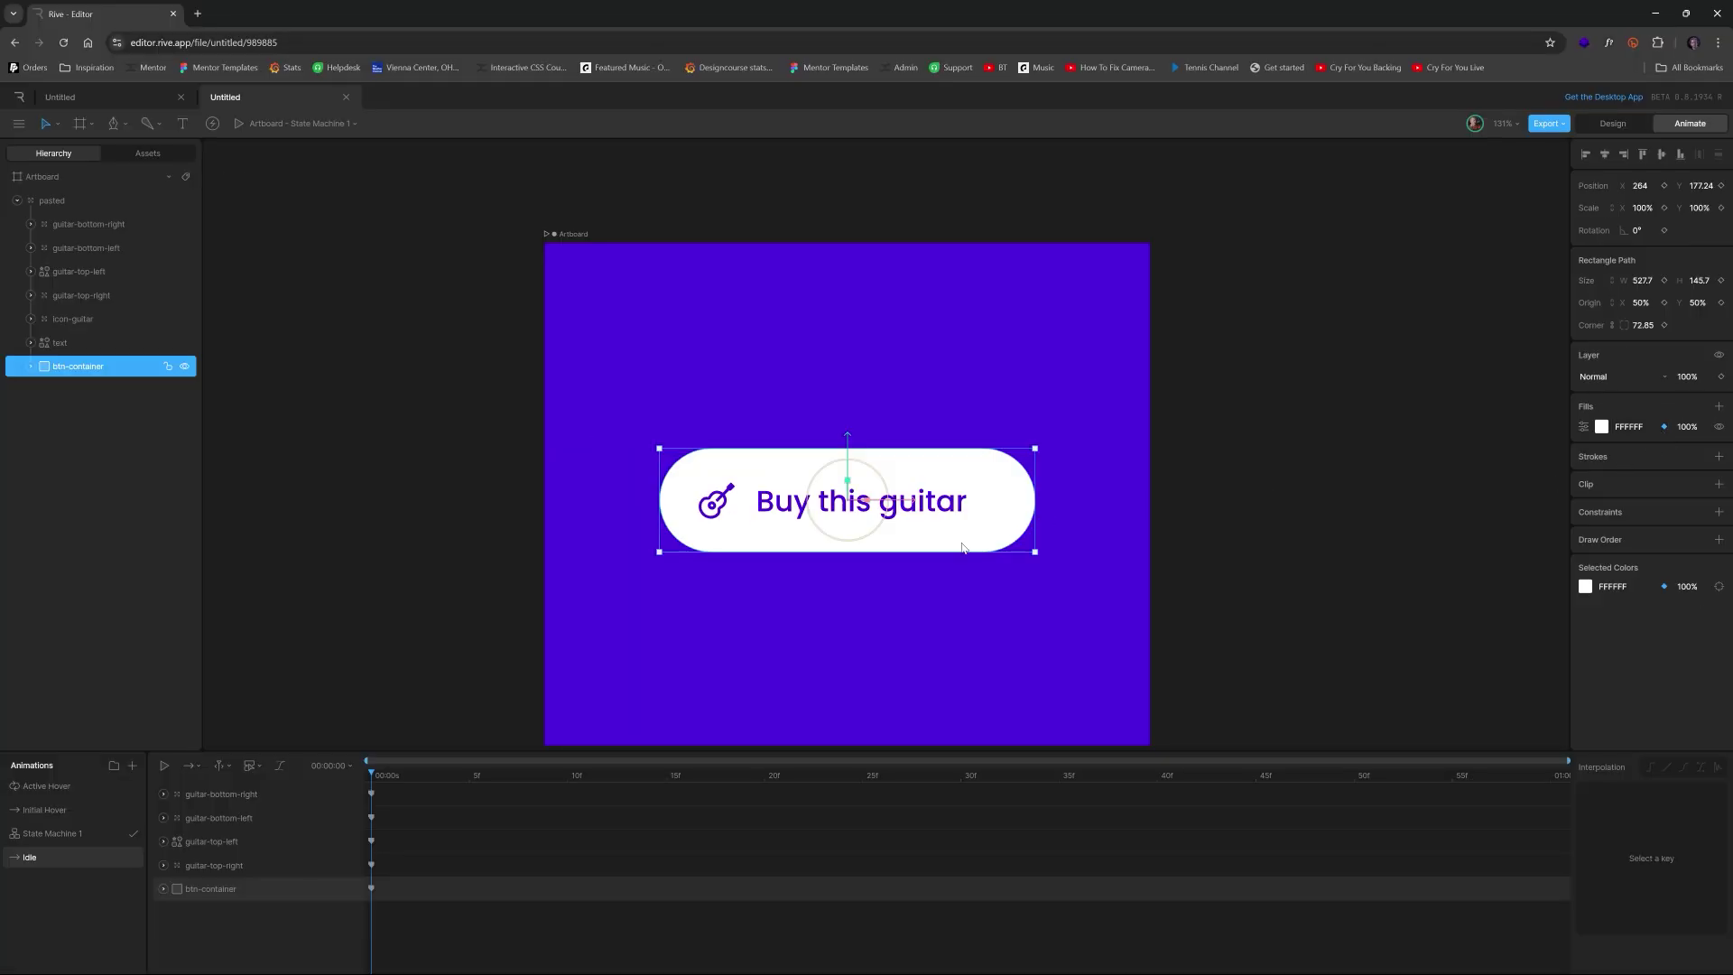
Step: Set the button fill to dark purple 330091 in Initial Hover
click(53, 815)
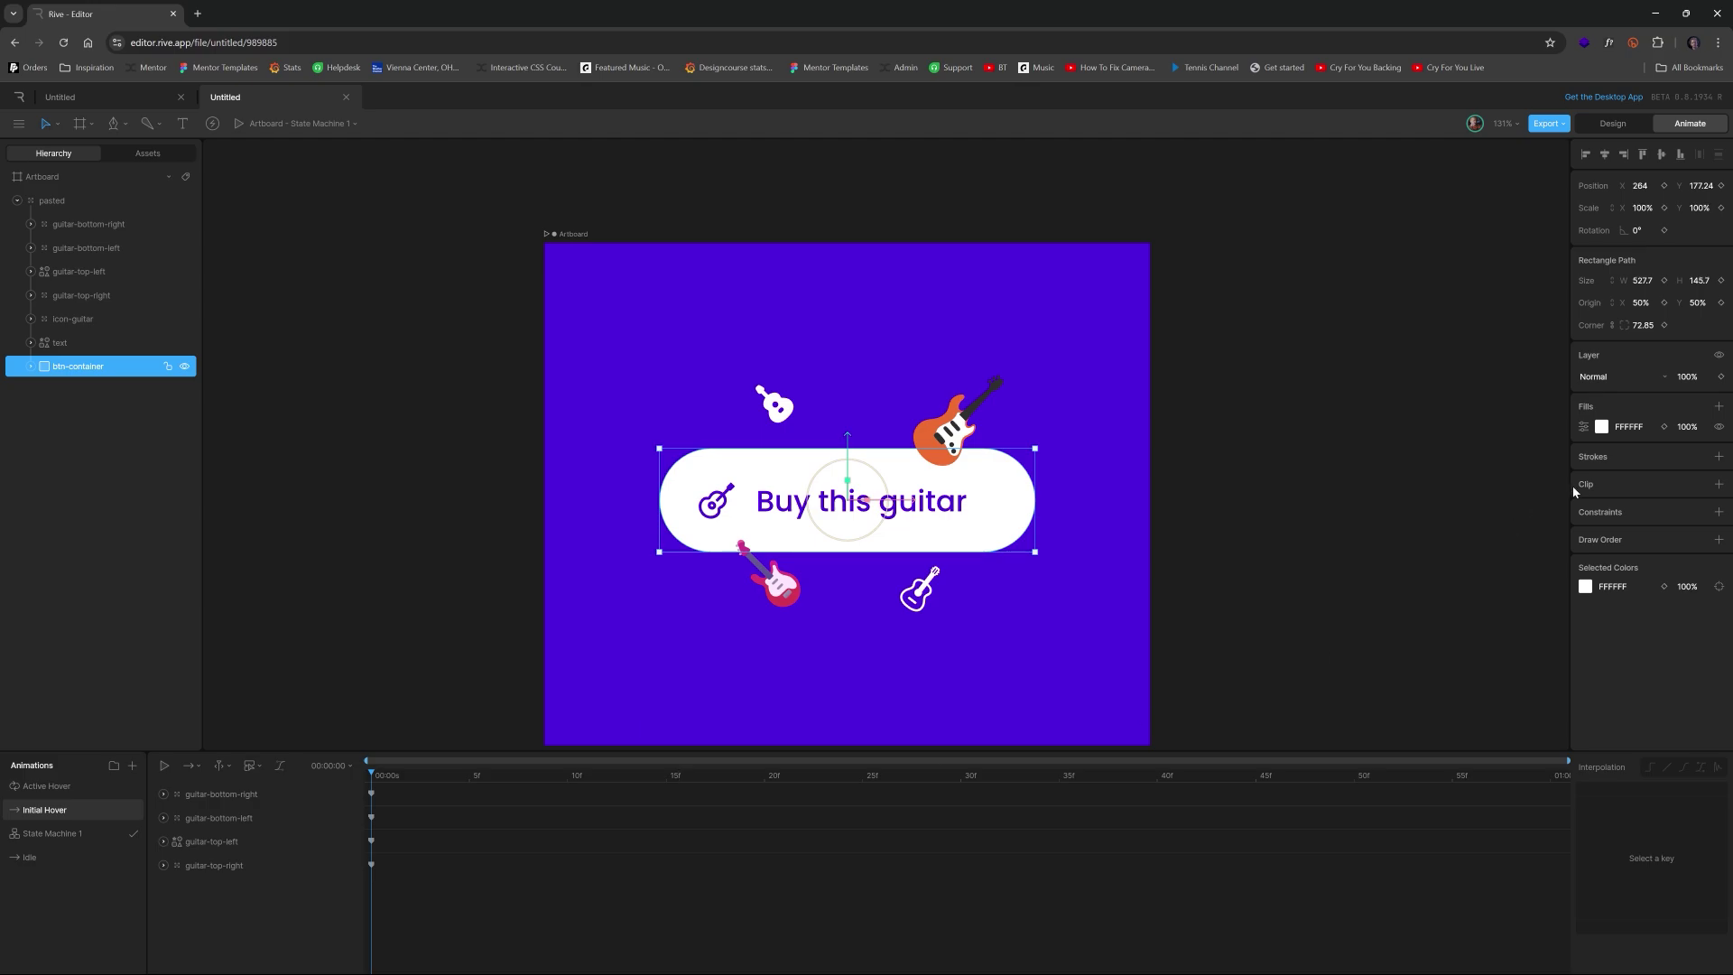
click(1601, 427)
click(1441, 566)
click(1080, 319)
drag(1555, 478, 1591, 490)
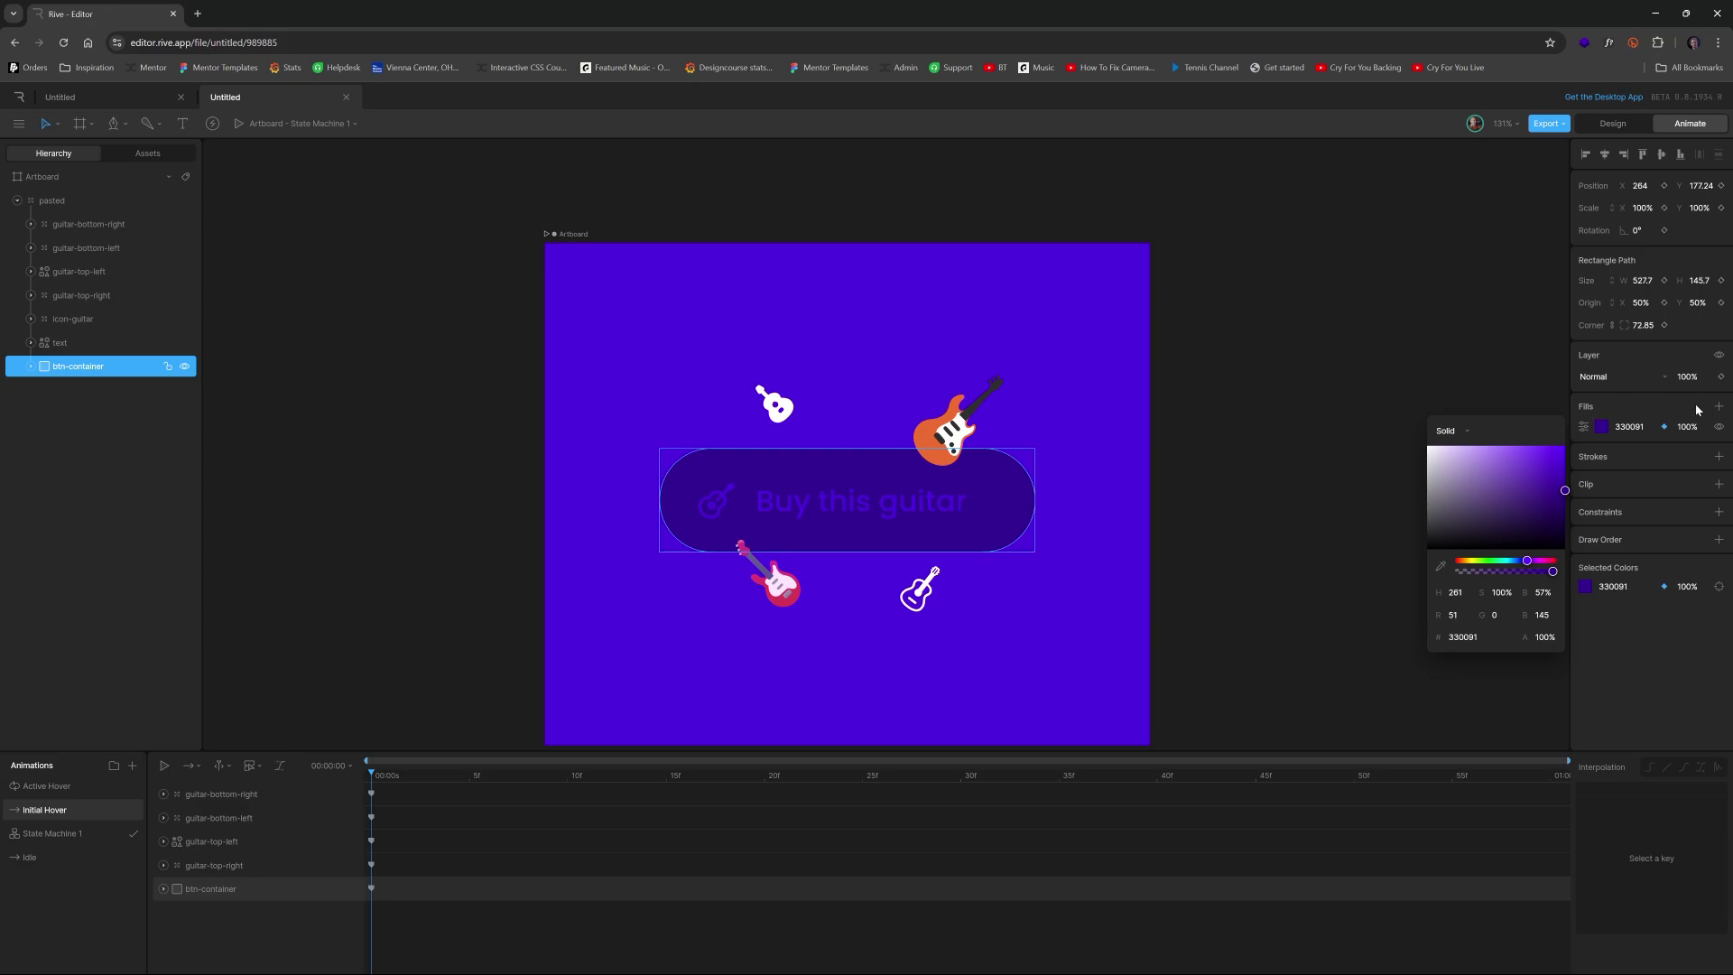
click(1635, 428)
key(ctrl+c)
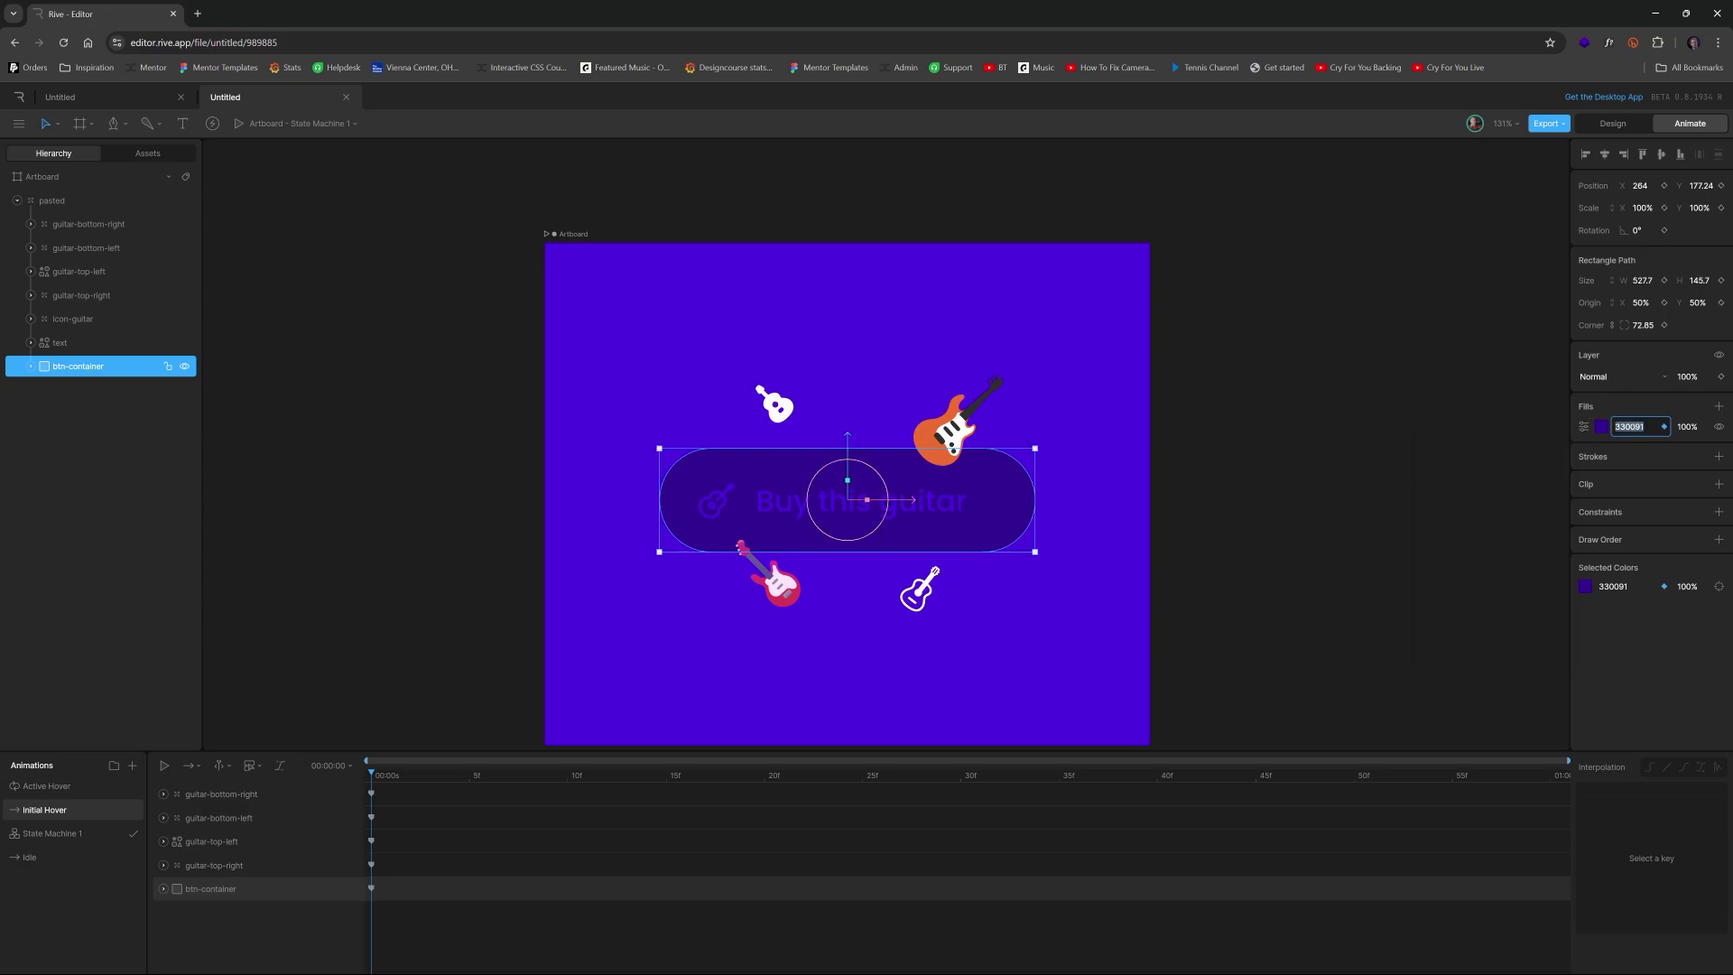
Step: Key the button fill to 330091 at frame 0 in Active Hover
click(52, 787)
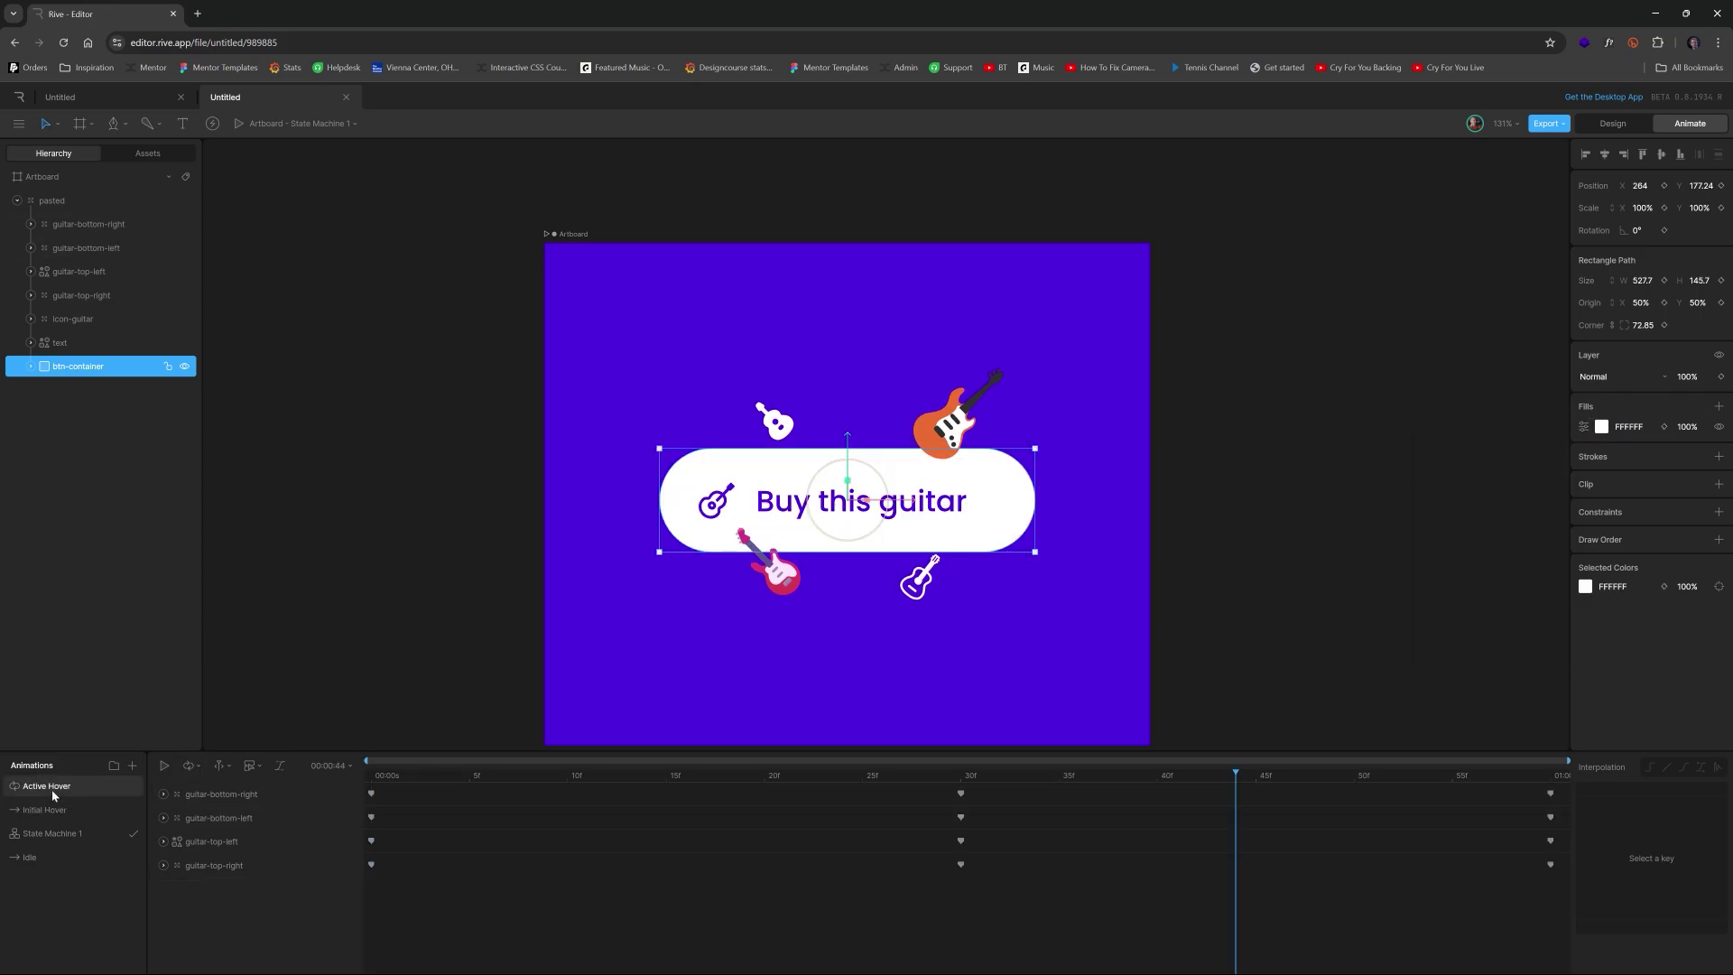
drag(383, 778, 352, 780)
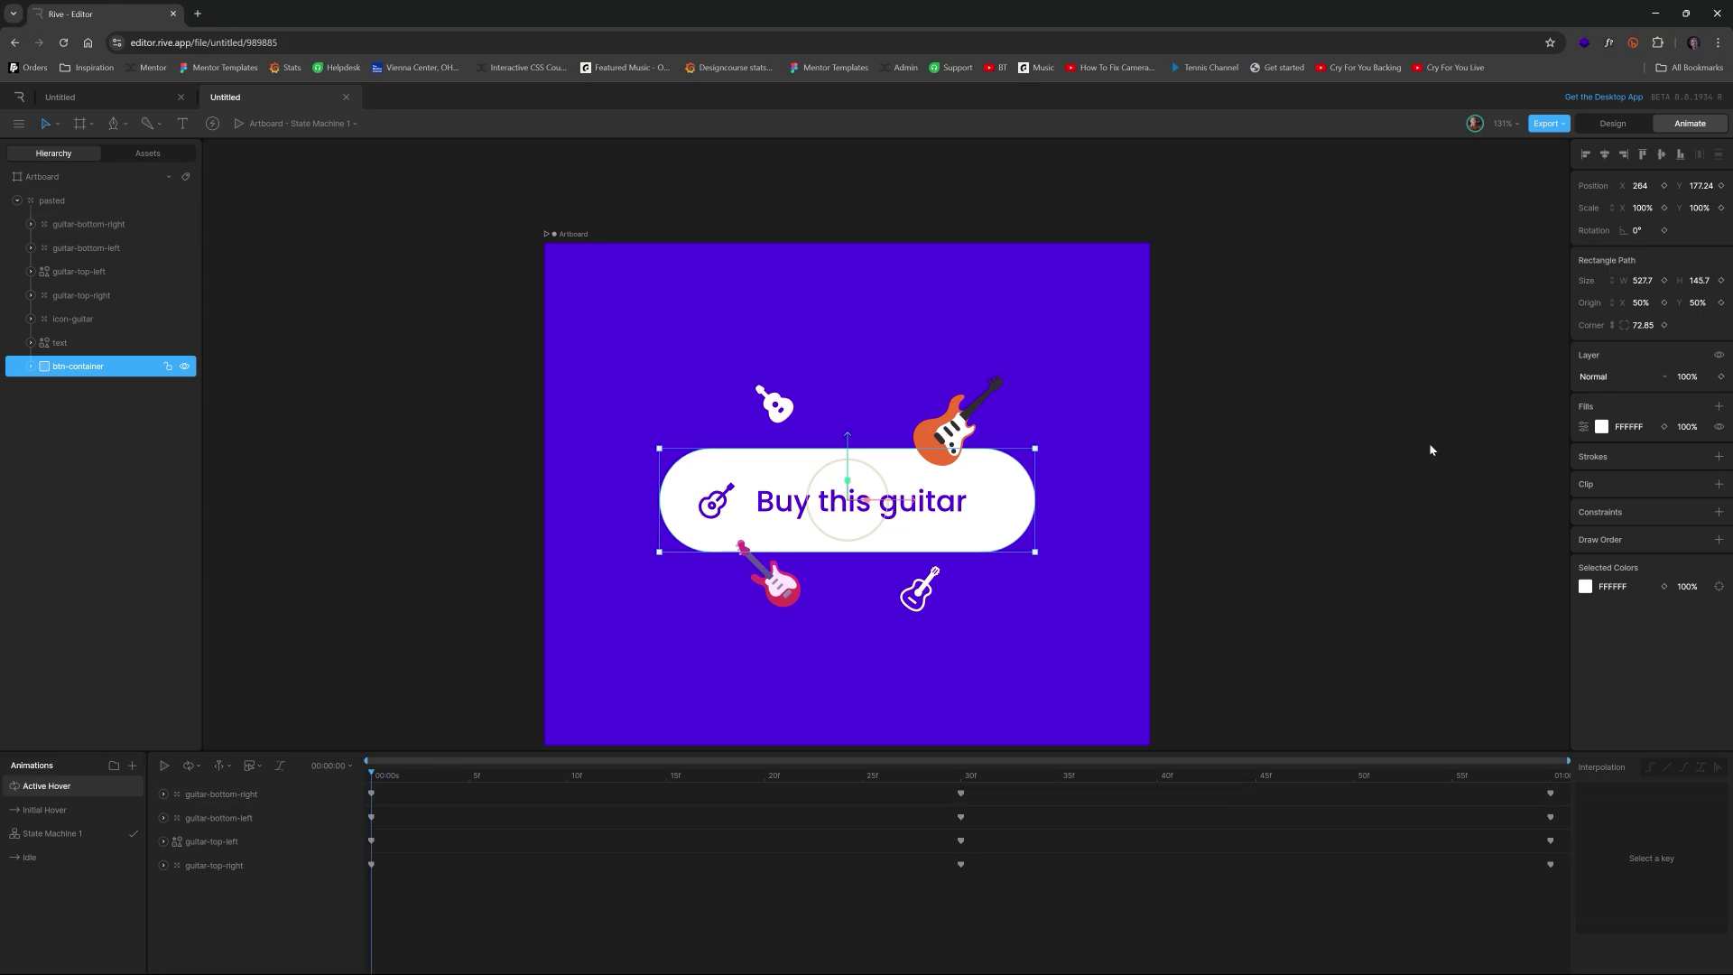
click(1629, 426)
key(ctrl+v)
key(Return)
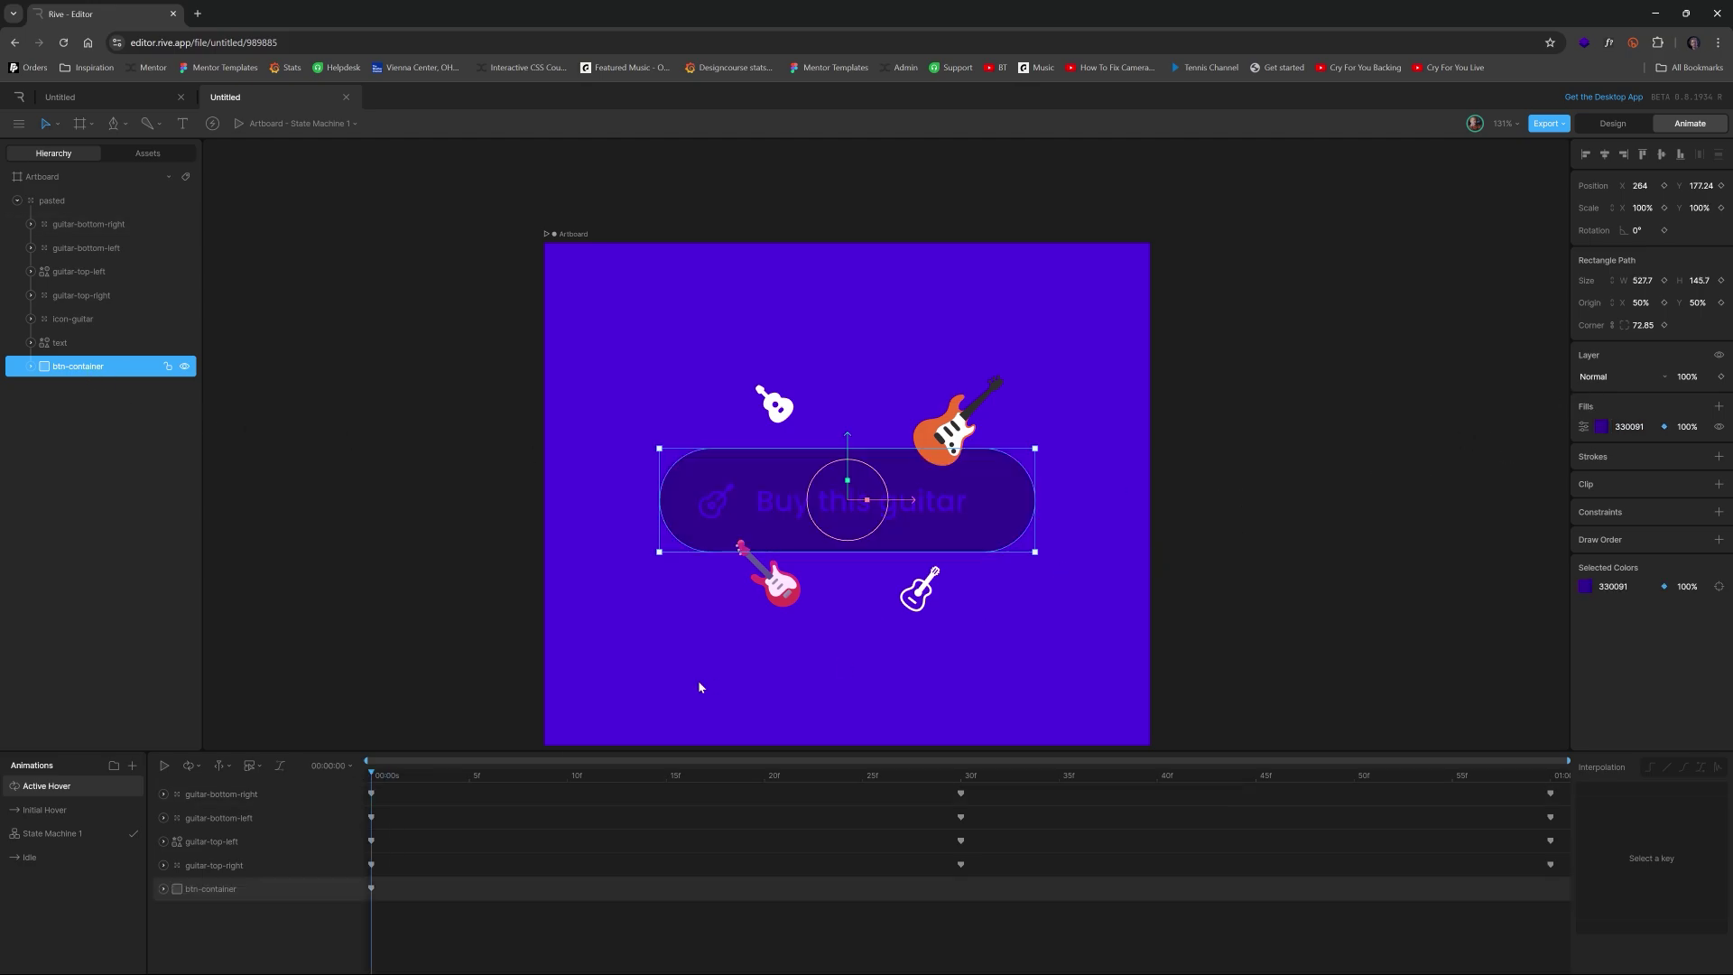
click(72, 830)
Step: Play the state machine to preview the button turning dark purple on hover
click(390, 657)
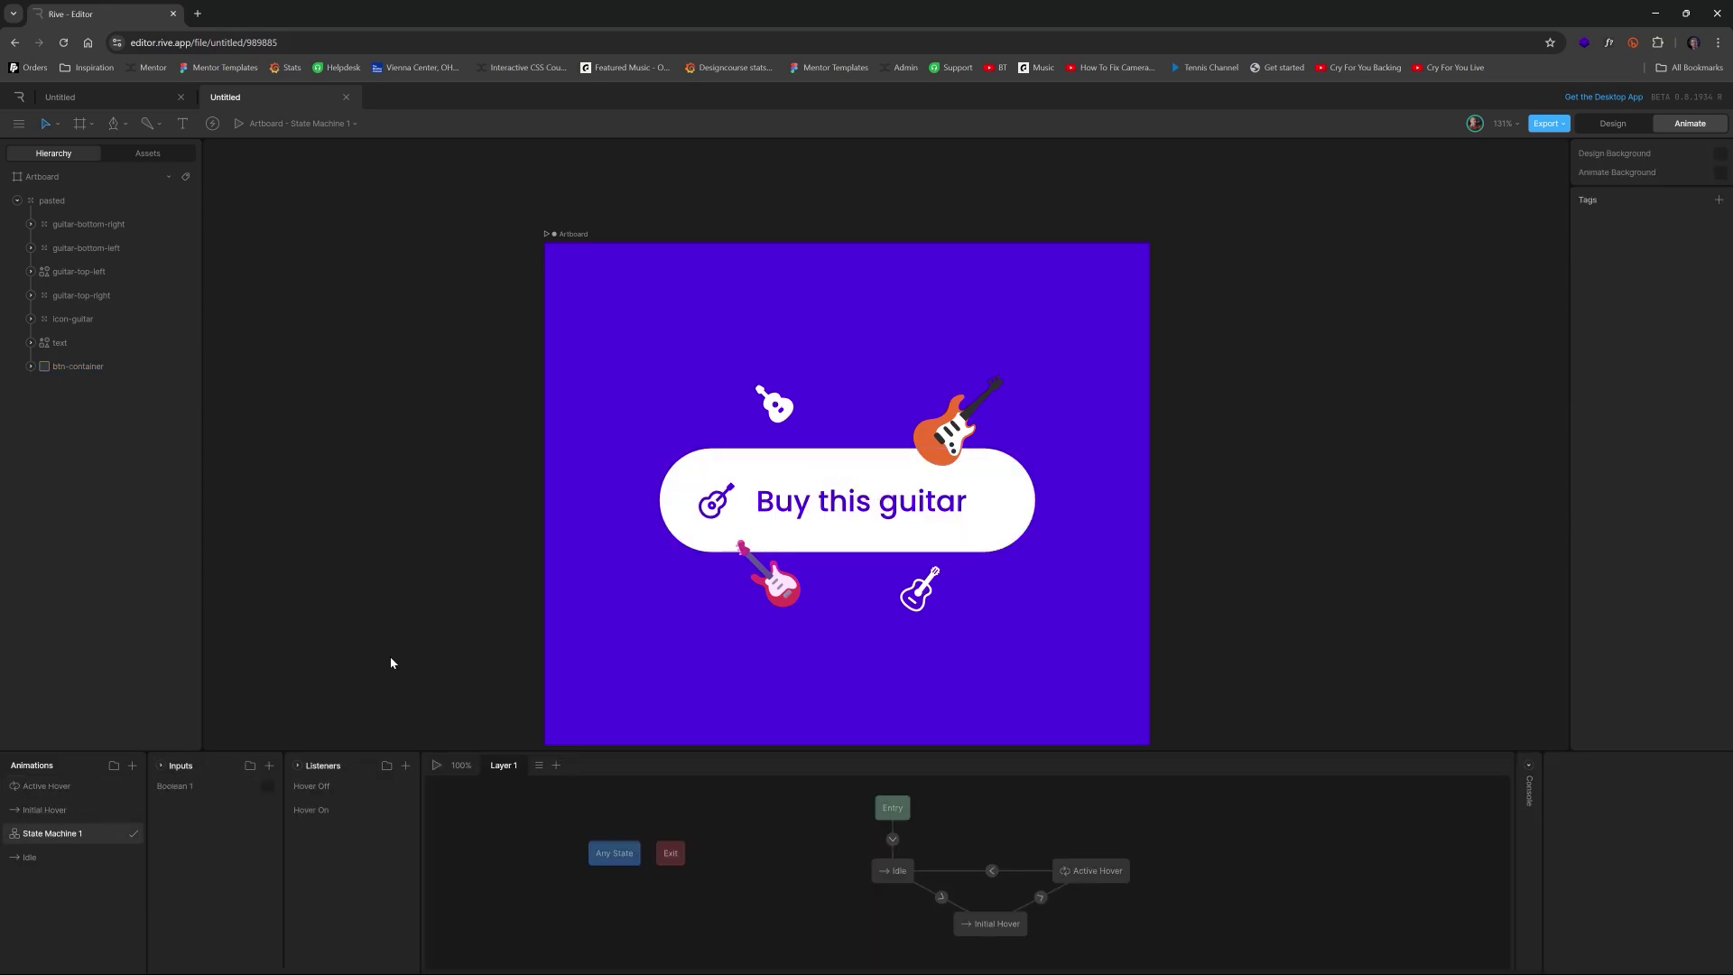
key(space)
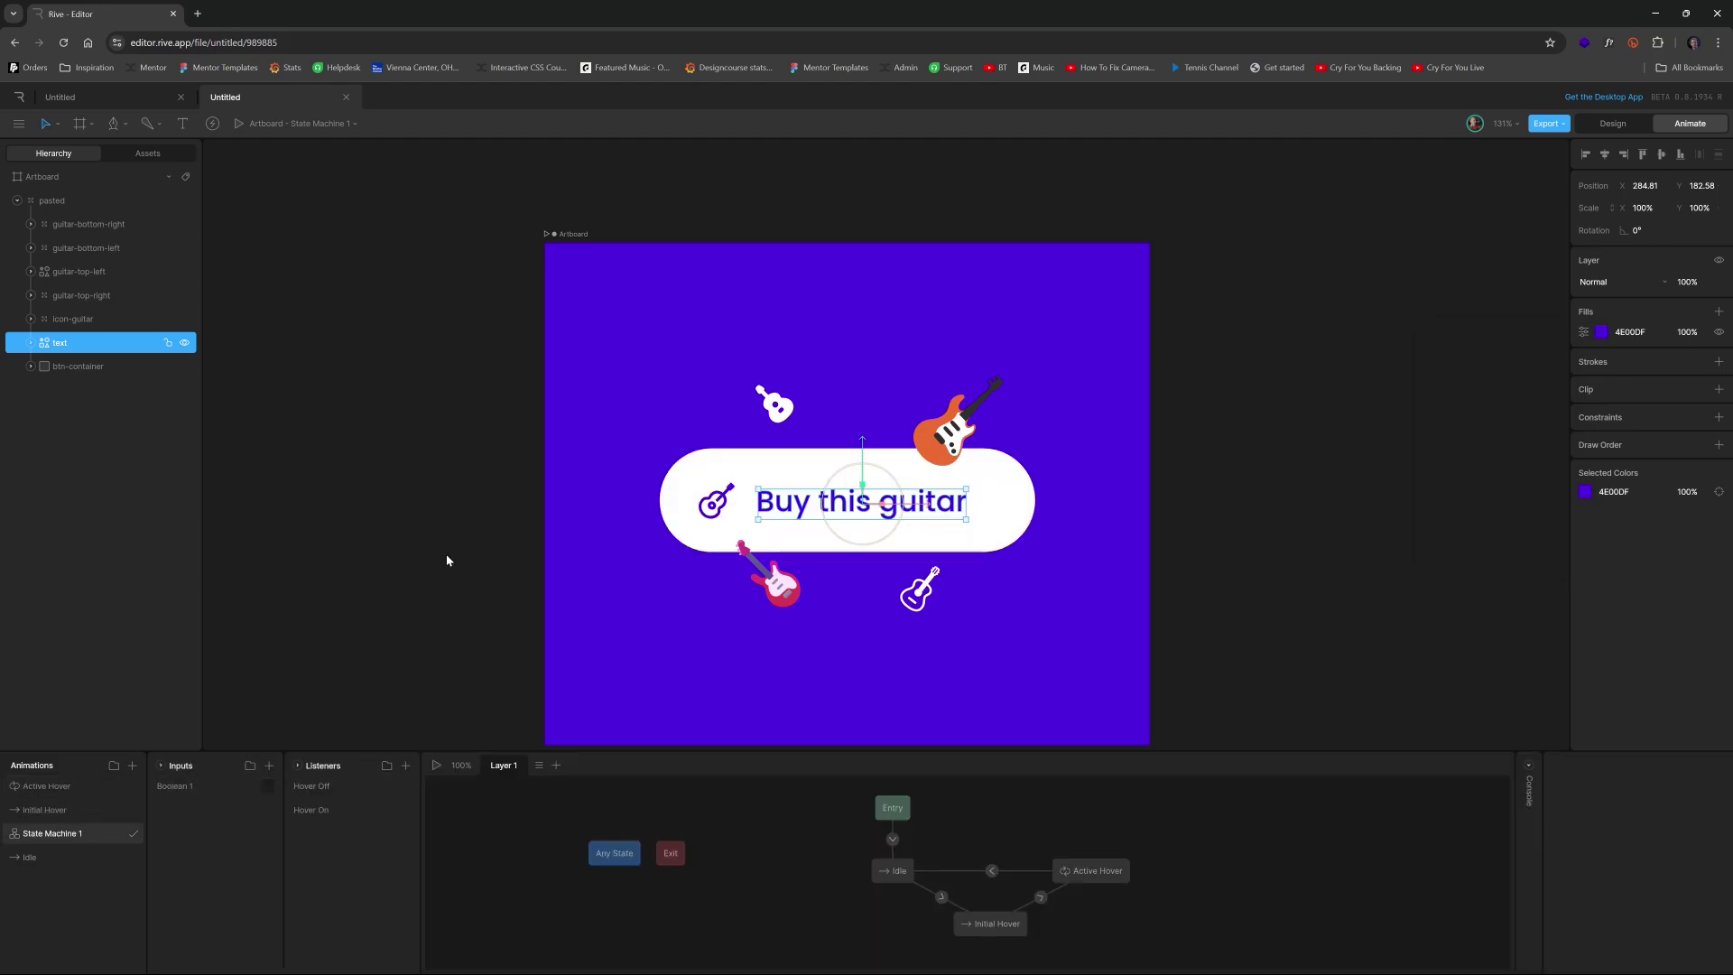
click(447, 556)
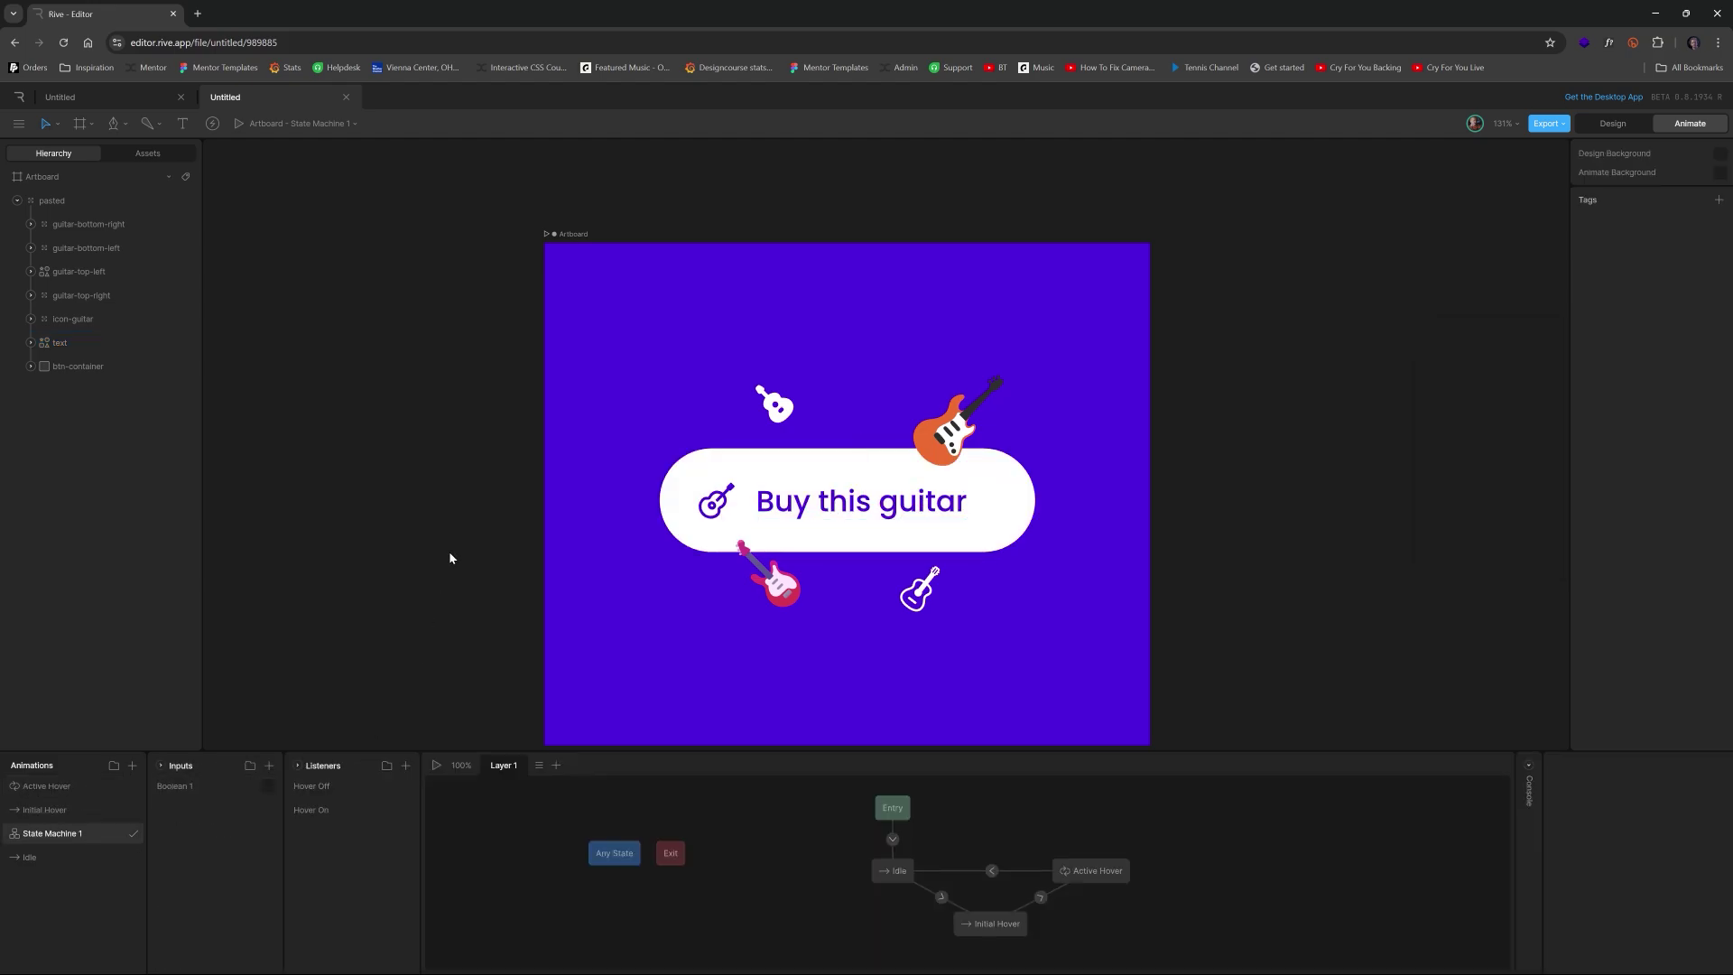
click(436, 766)
mouse_move(897, 505)
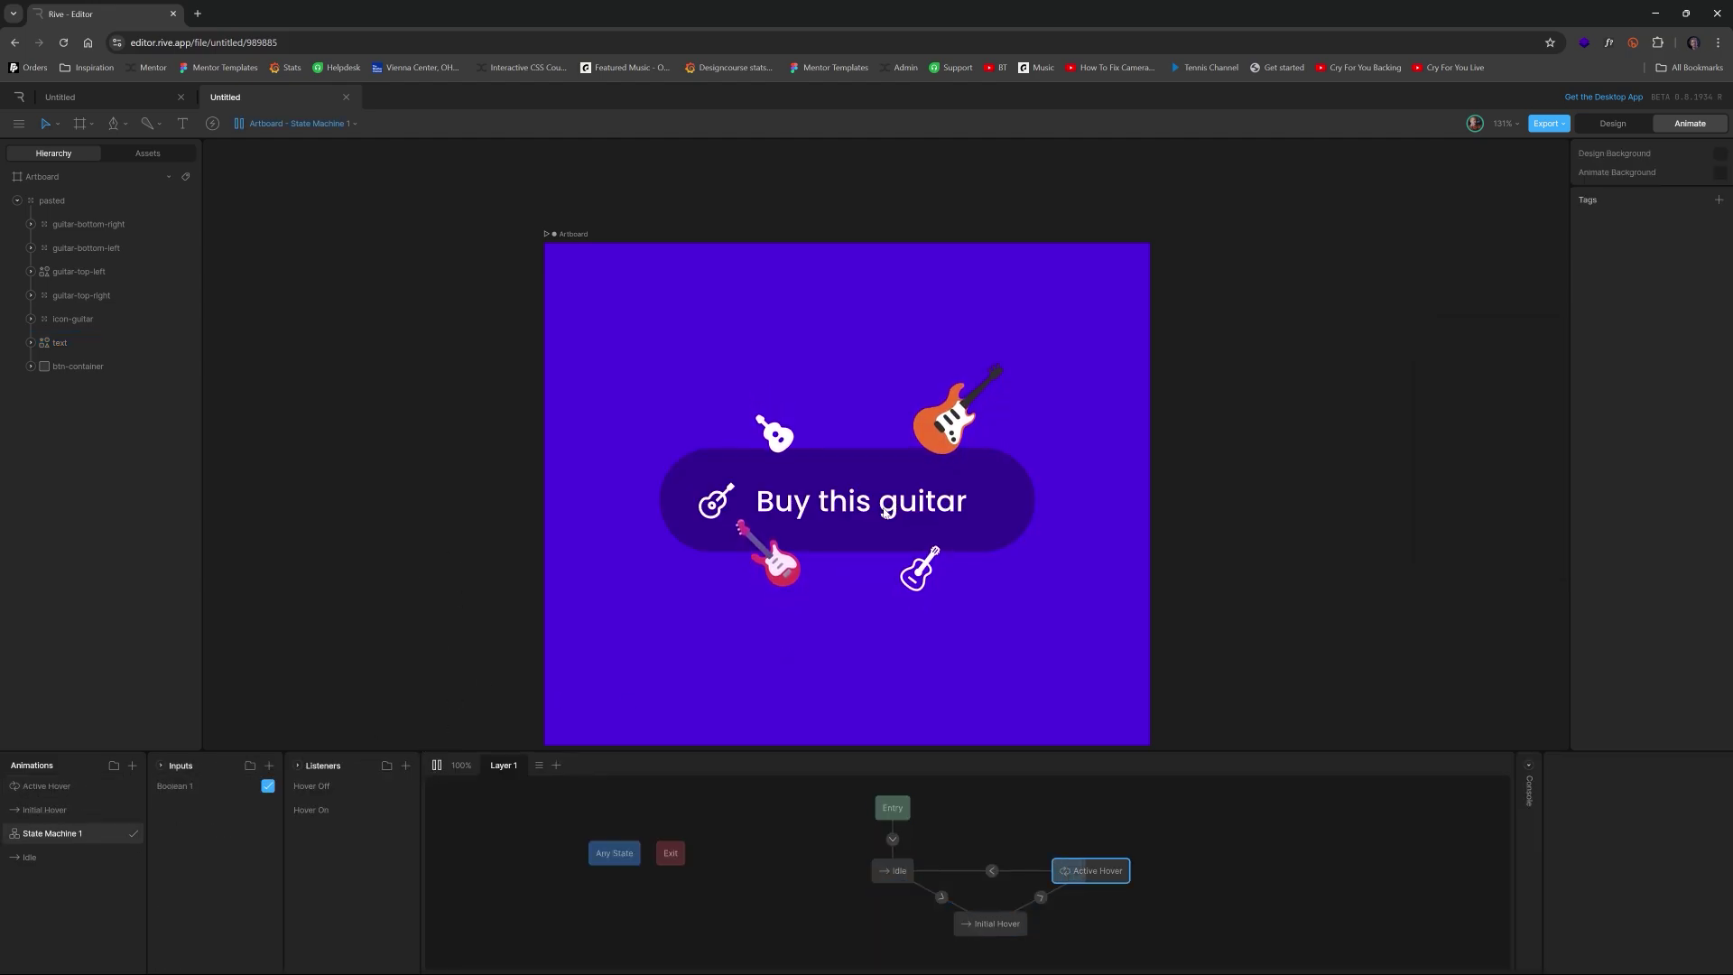
mouse_move(660, 656)
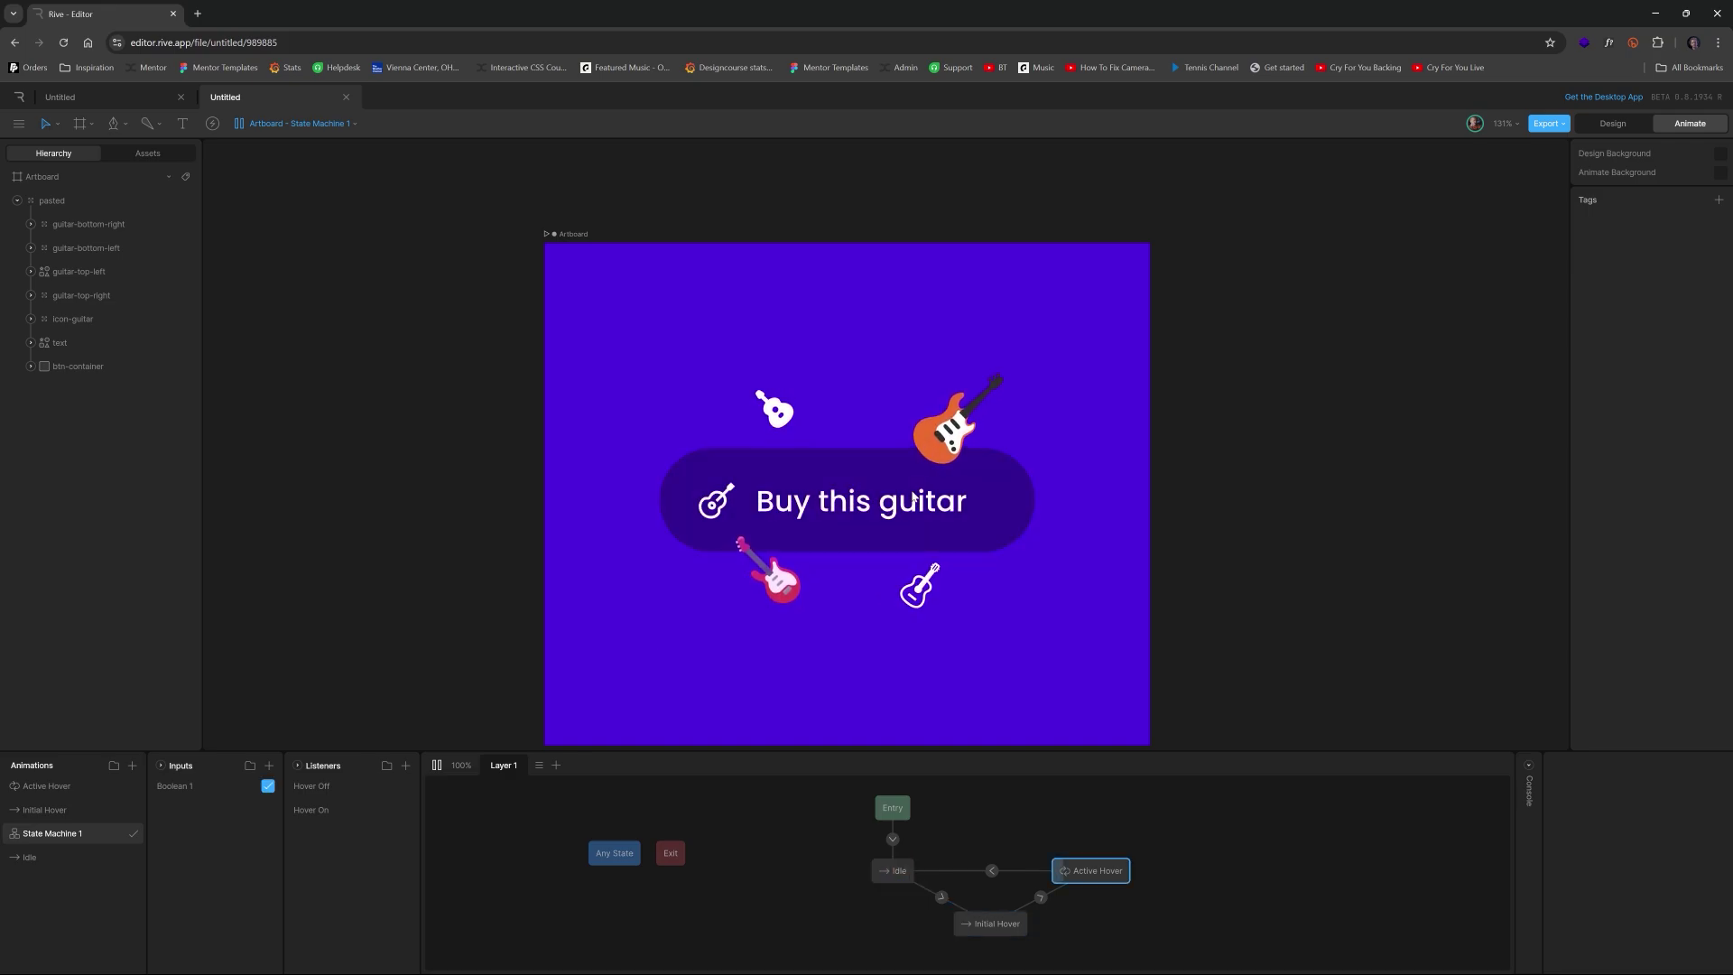
mouse_move(882, 538)
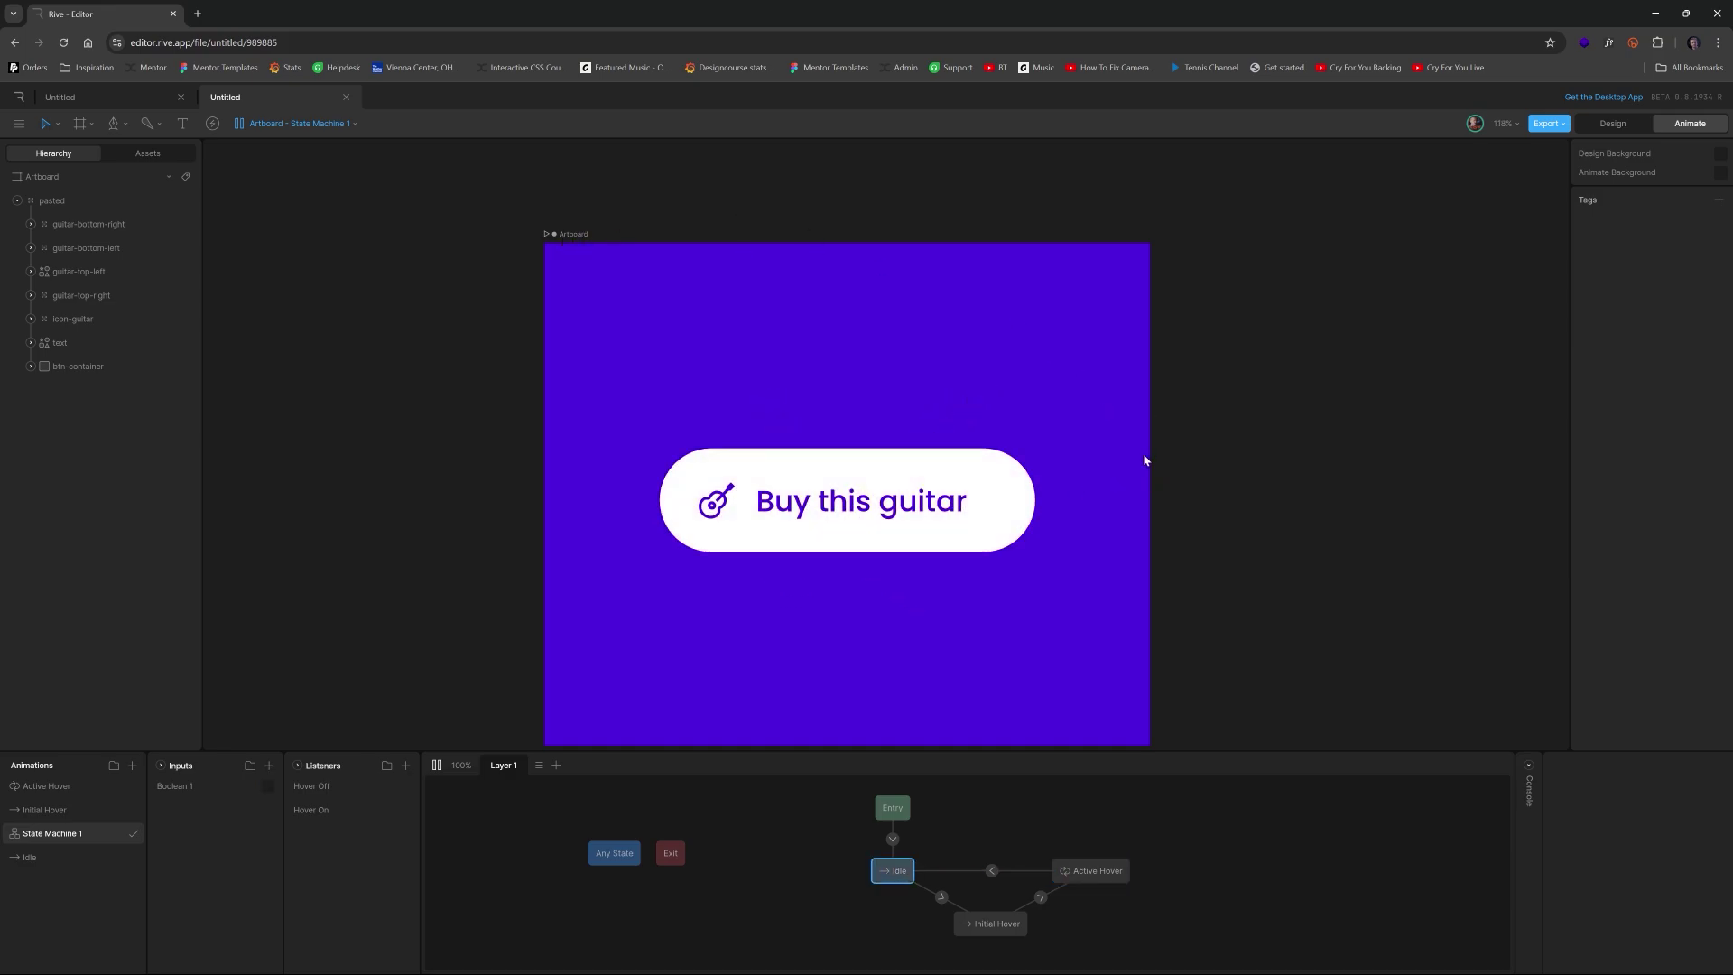
scroll(1143, 453, down, 3)
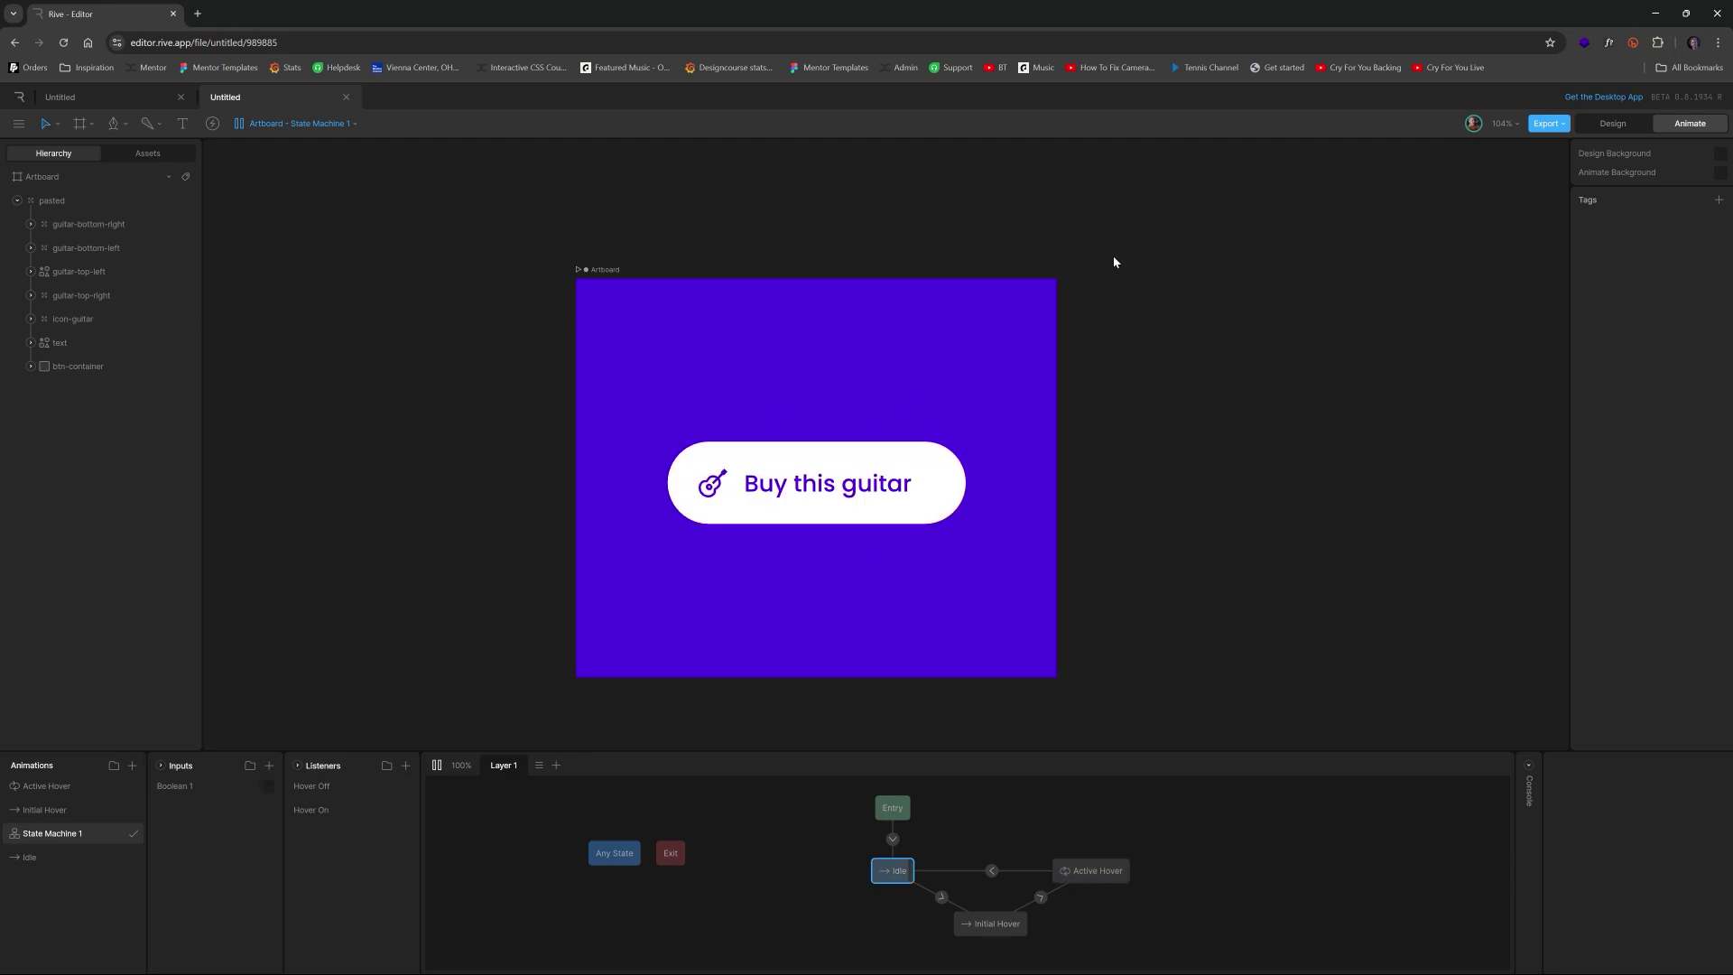
Step: Rename the pasted group BTN, move it top-left, and crop the artboard to 480 × 324
click(1613, 123)
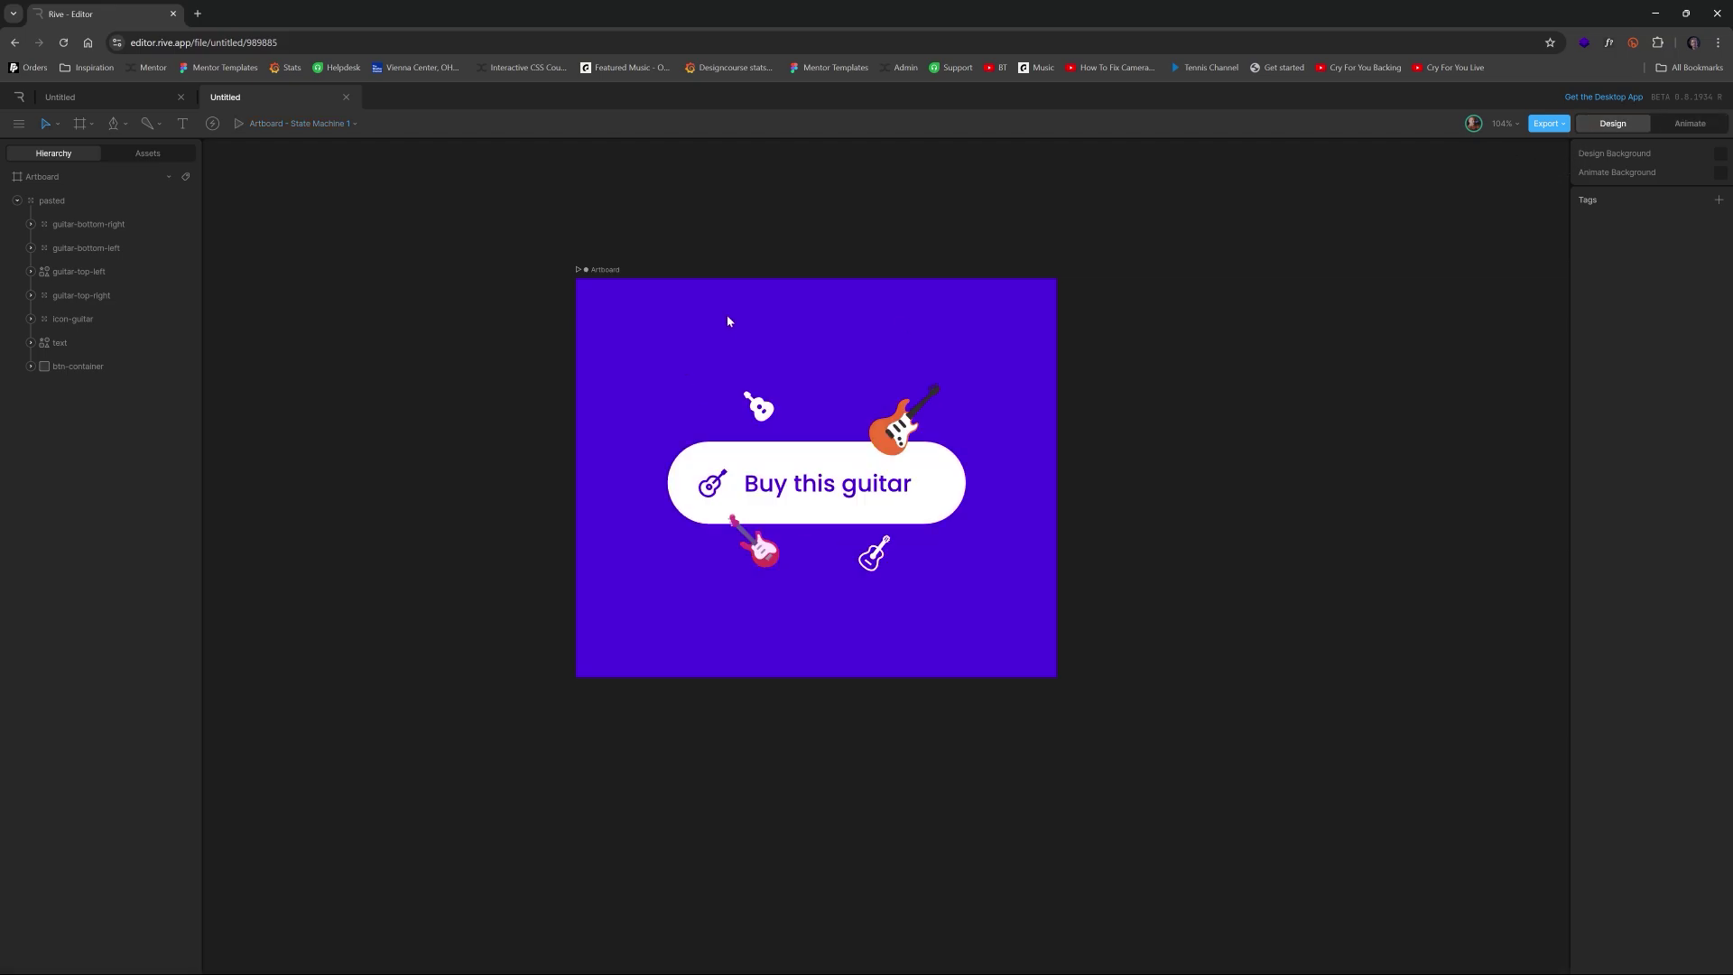
click(640, 354)
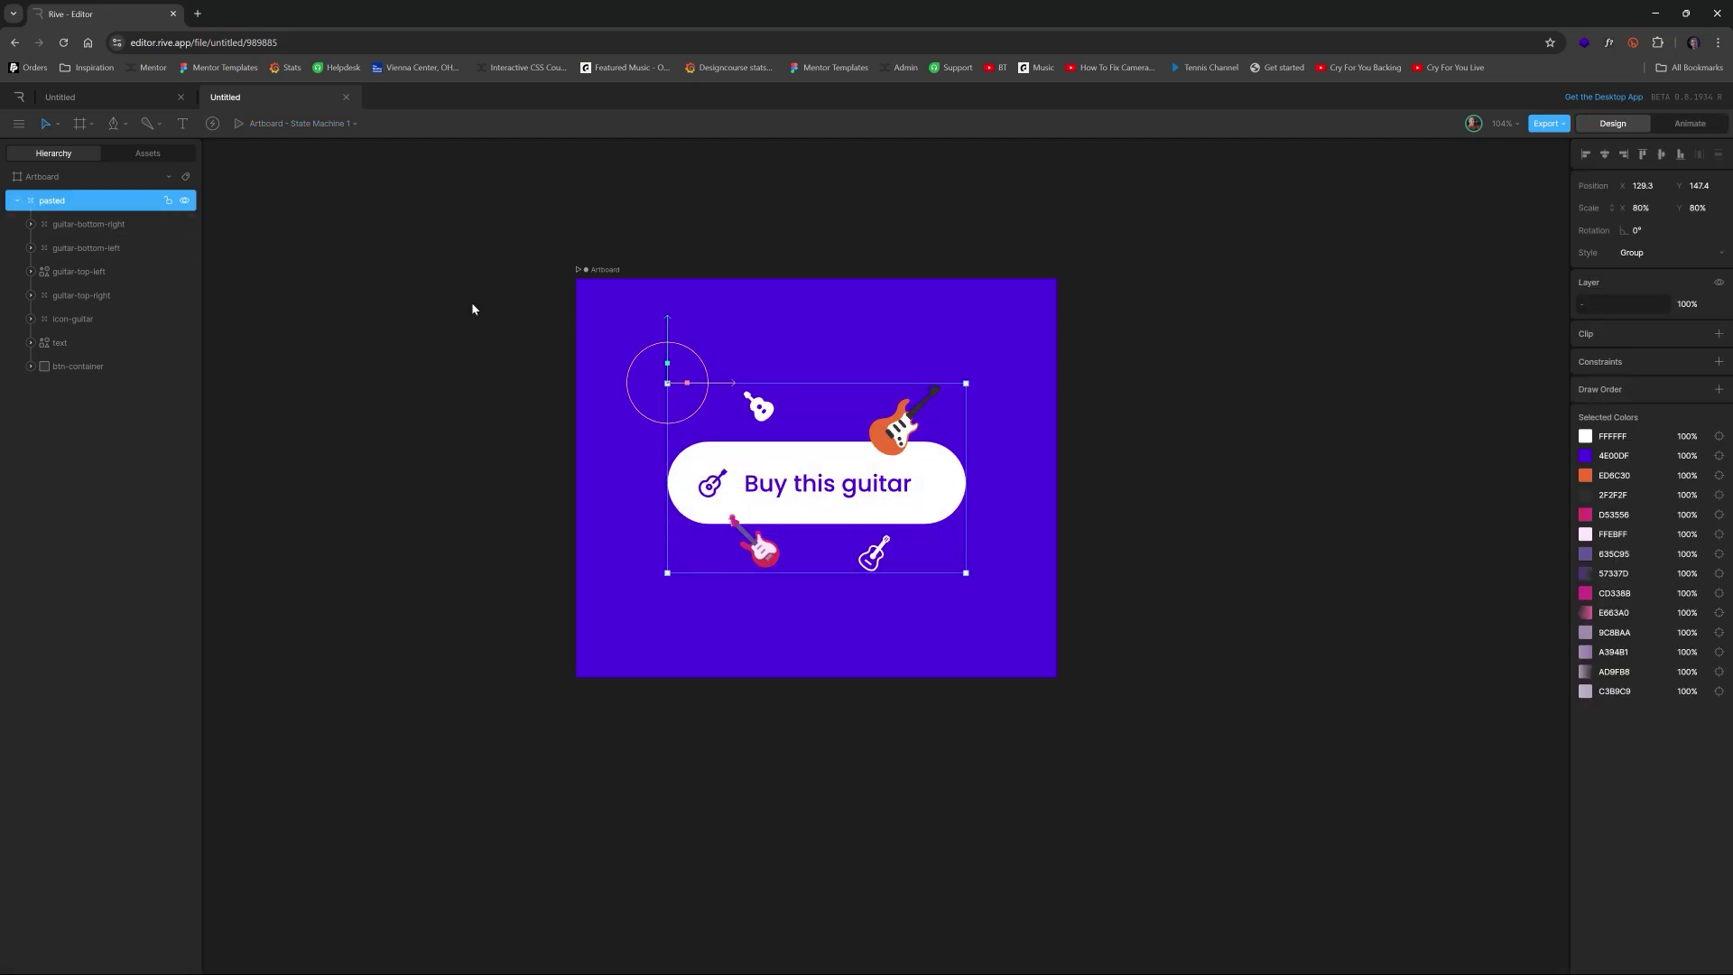
double_click(52, 201)
key(Escape)
drag(801, 480, 747, 401)
click(657, 255)
click(619, 270)
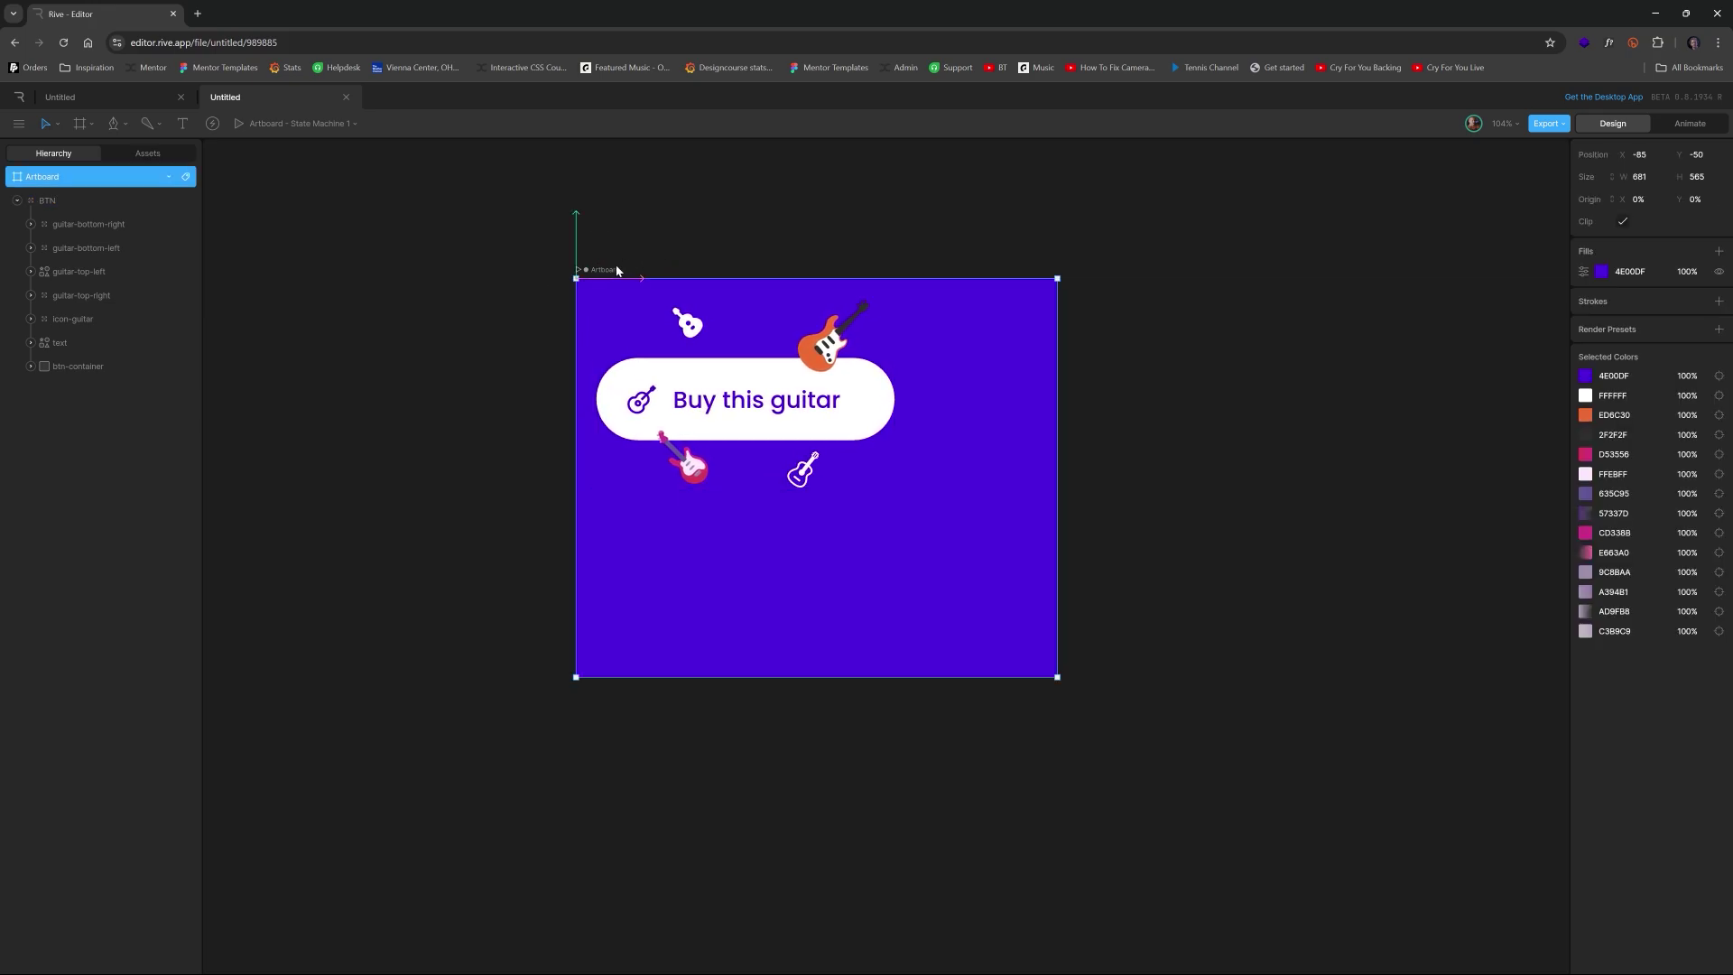
drag(1058, 675, 917, 505)
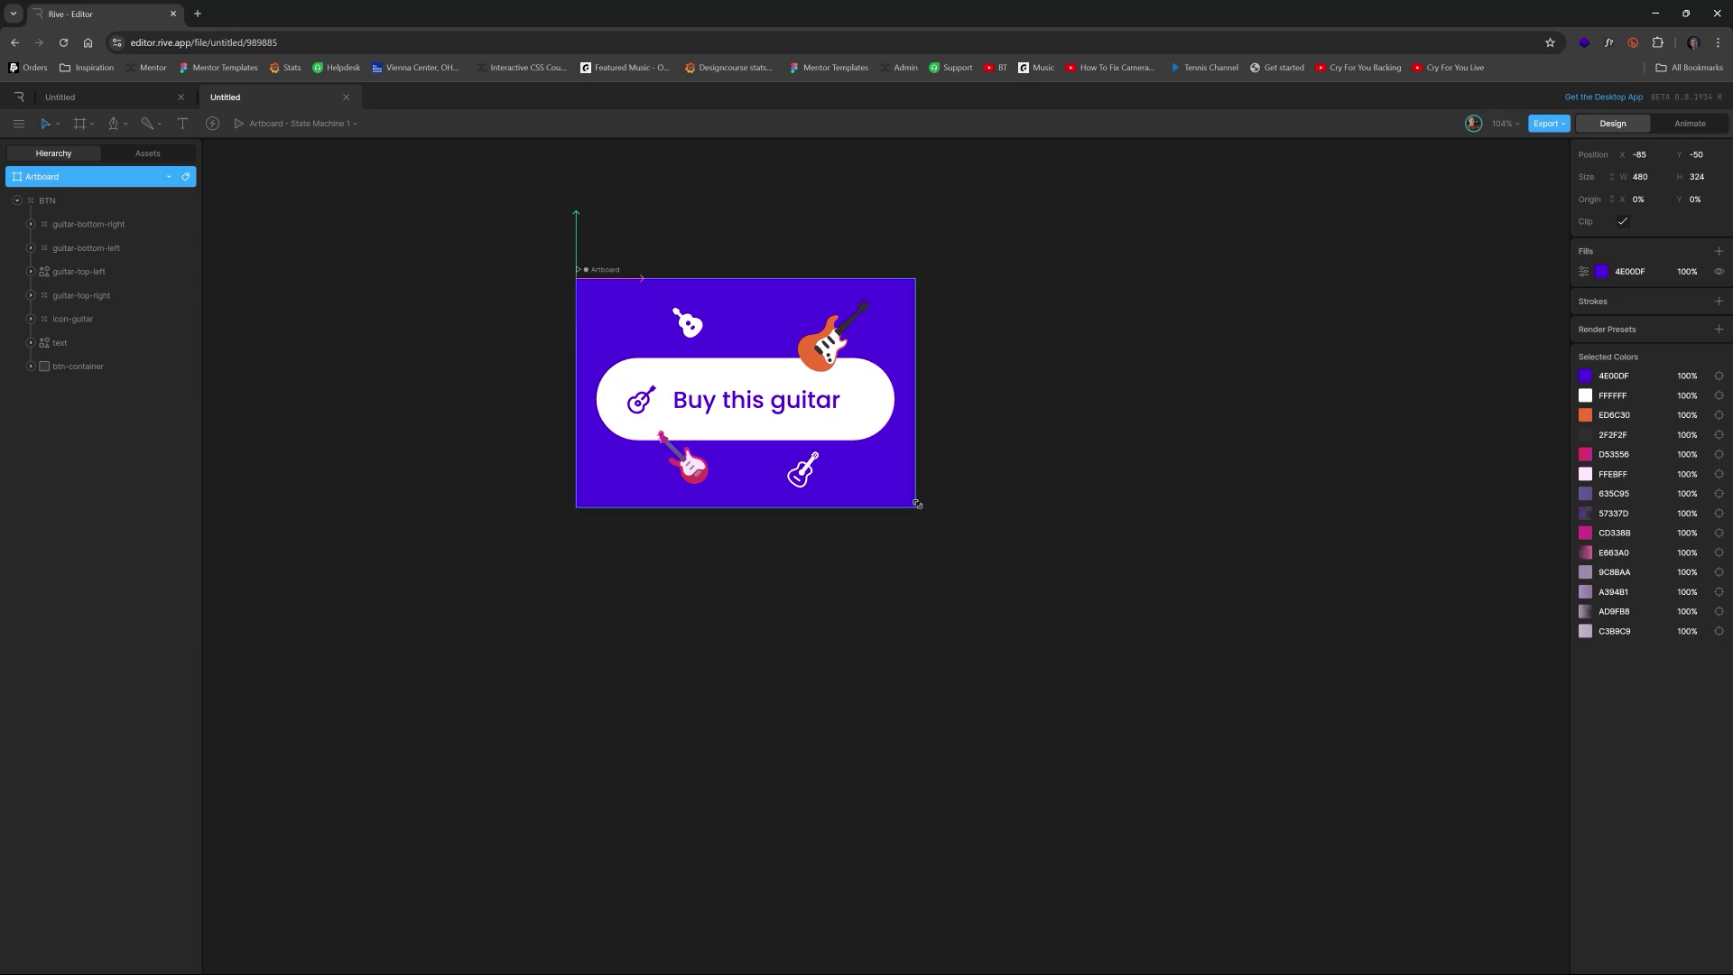
Step: Make the artboard background fully transparent by setting its fill opacity to 0%
click(1056, 457)
click(599, 270)
click(1689, 272)
key(Return)
click(1103, 488)
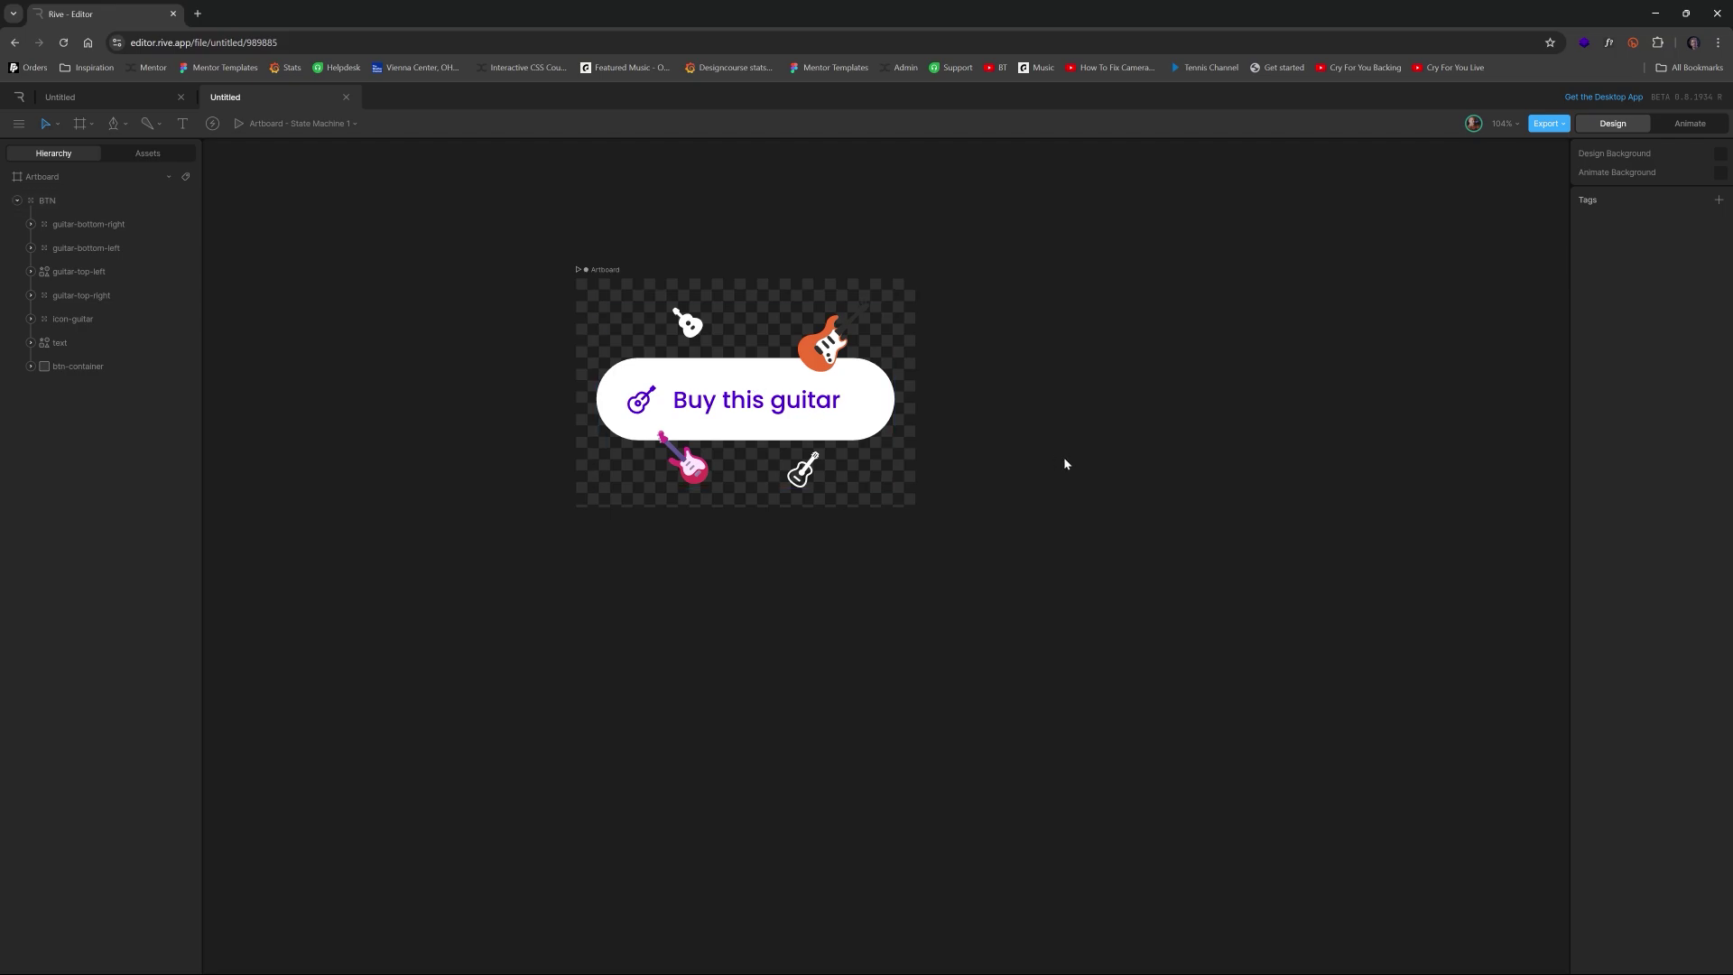
Step: Export the artboard as a runtime .riv file and download it
click(607, 272)
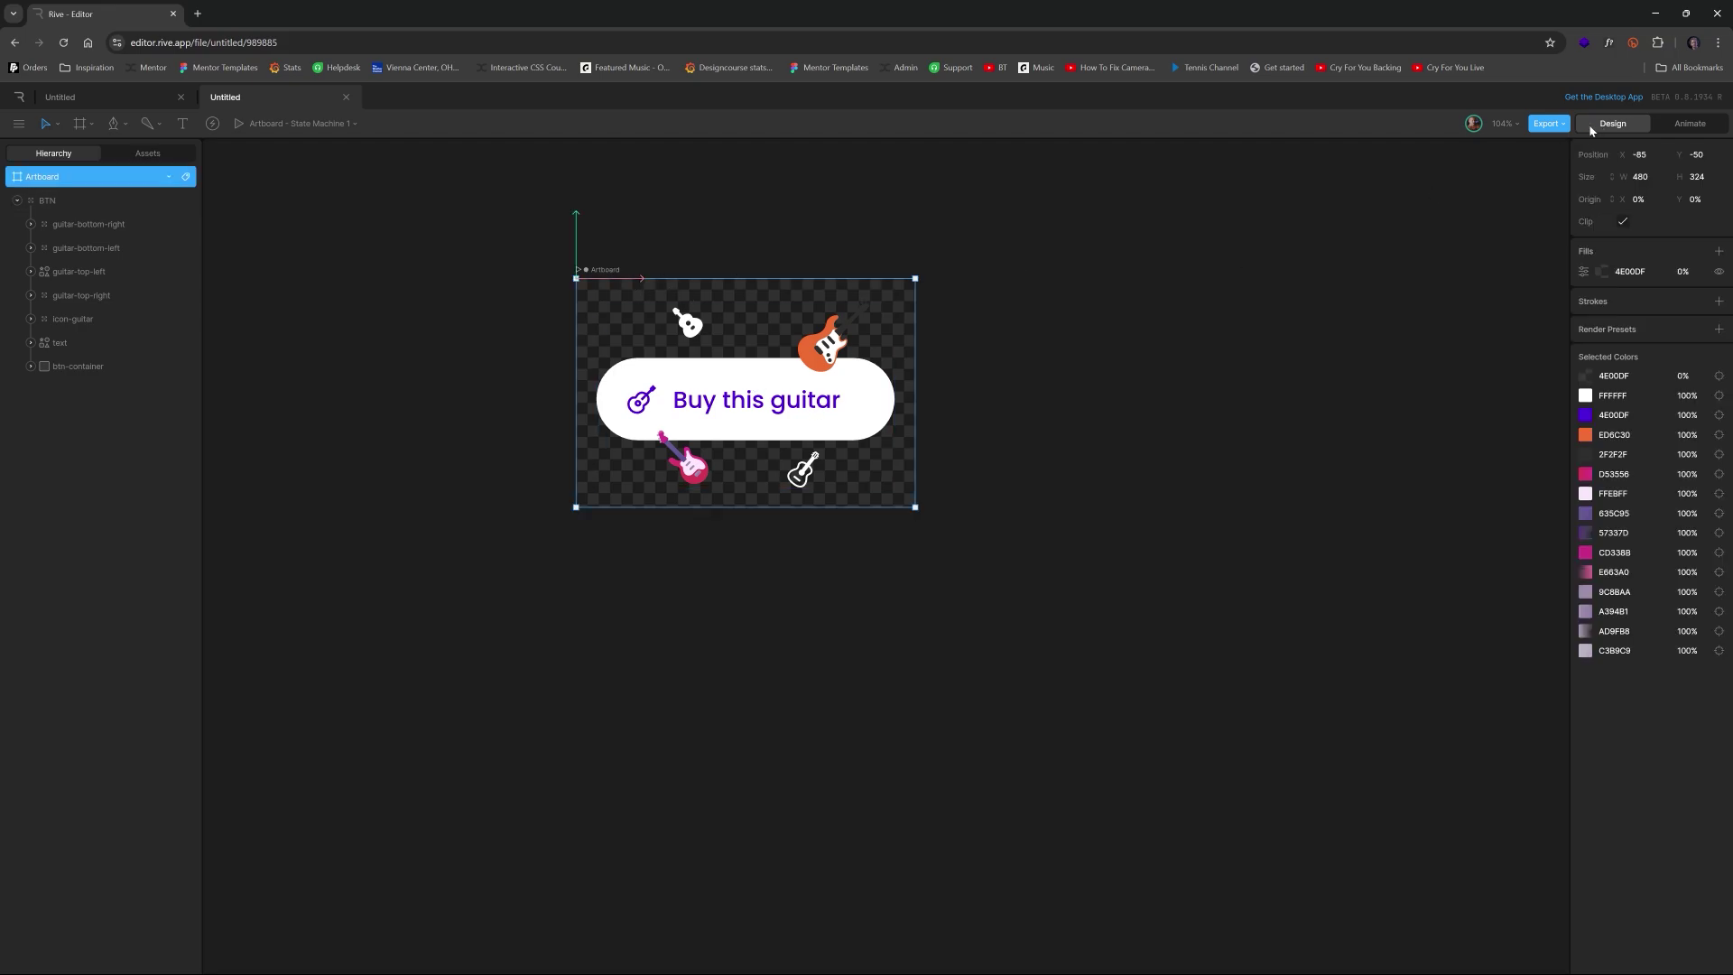
click(1559, 128)
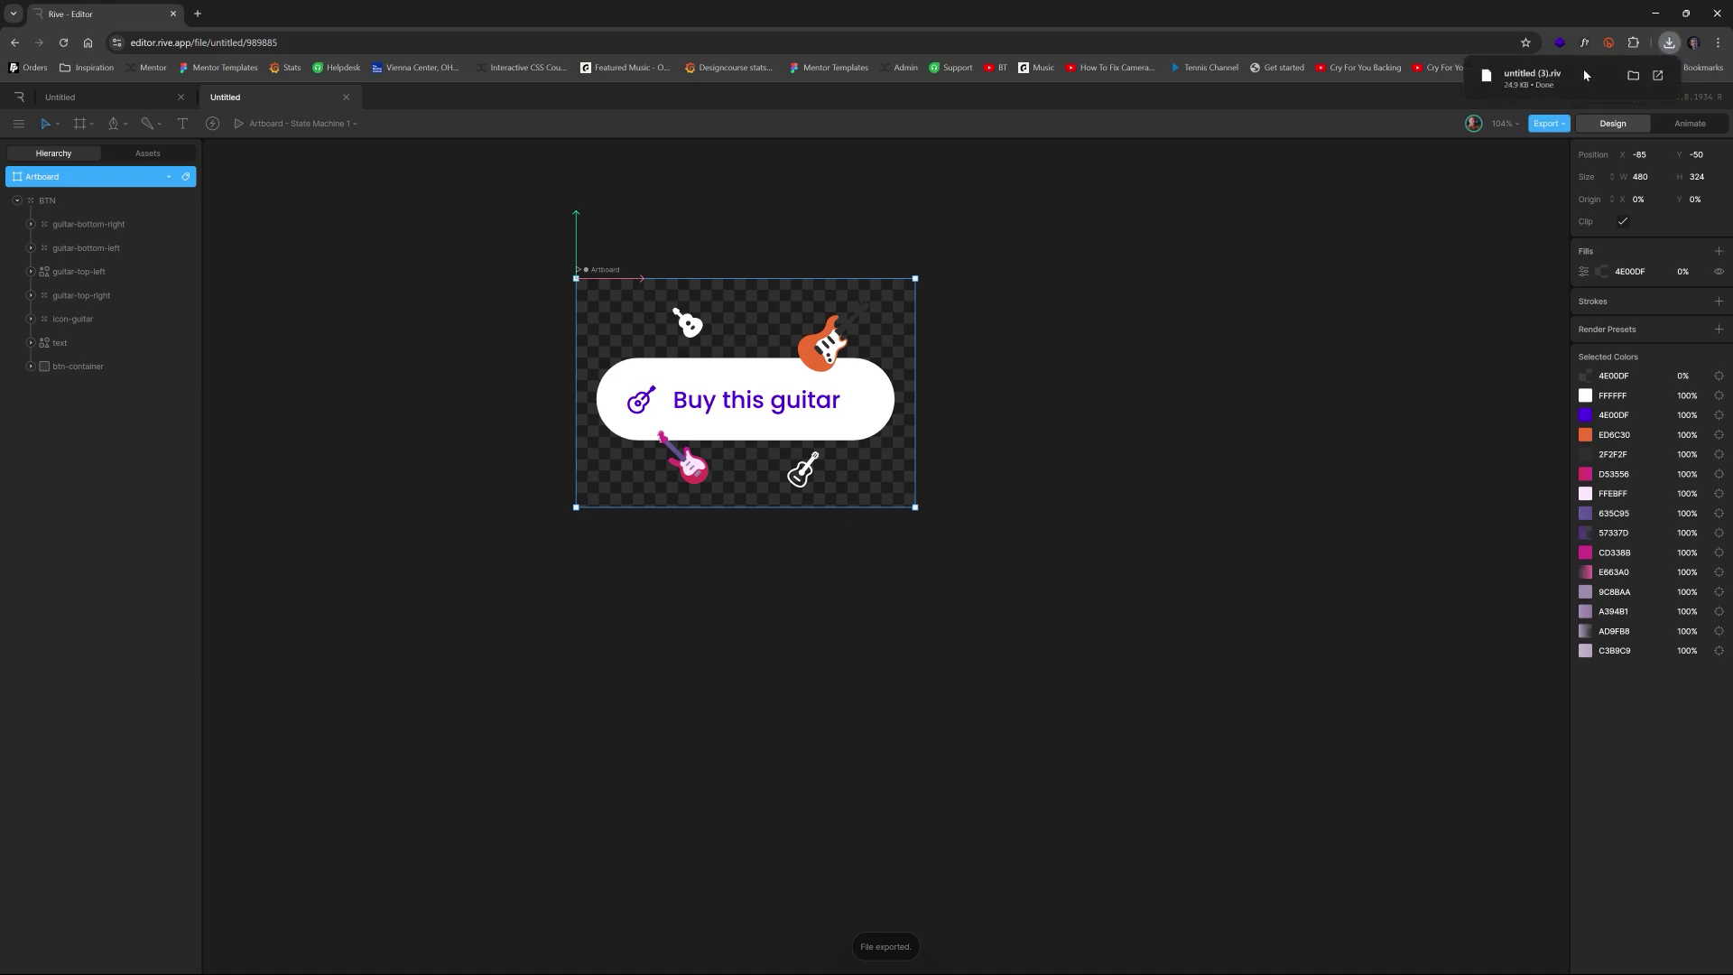
mouse_move(1533, 91)
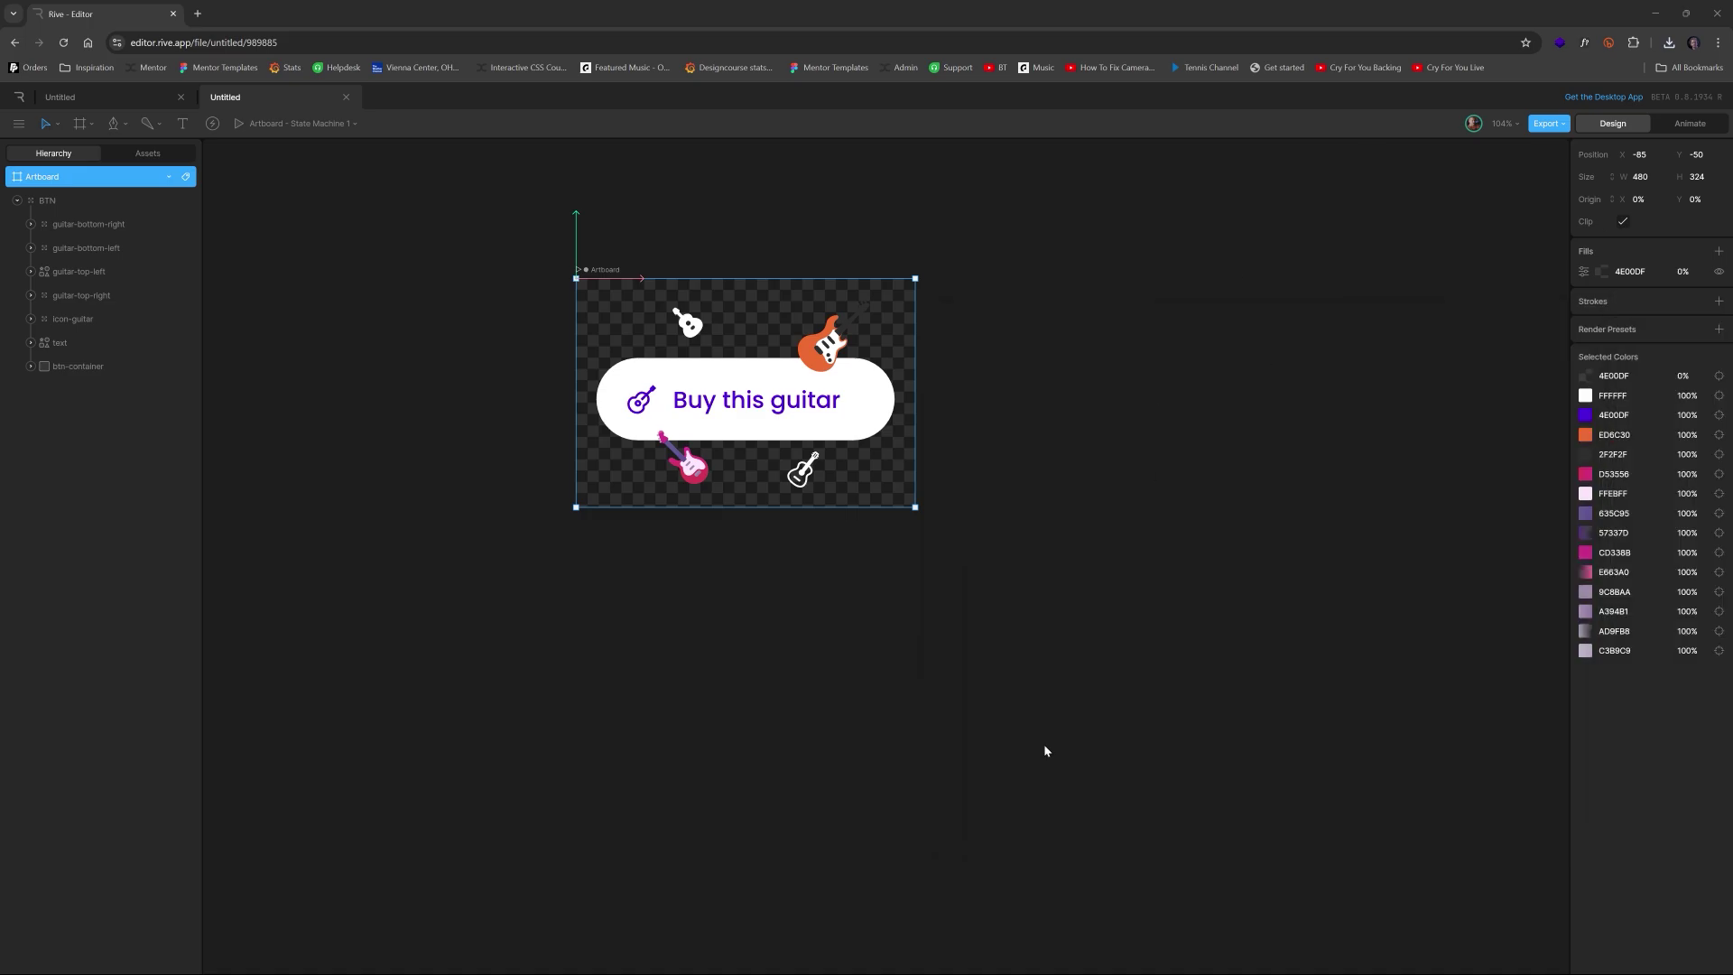
Step: Bring up index.html in VS Code and dismiss the Docker recommendation notice
click(851, 959)
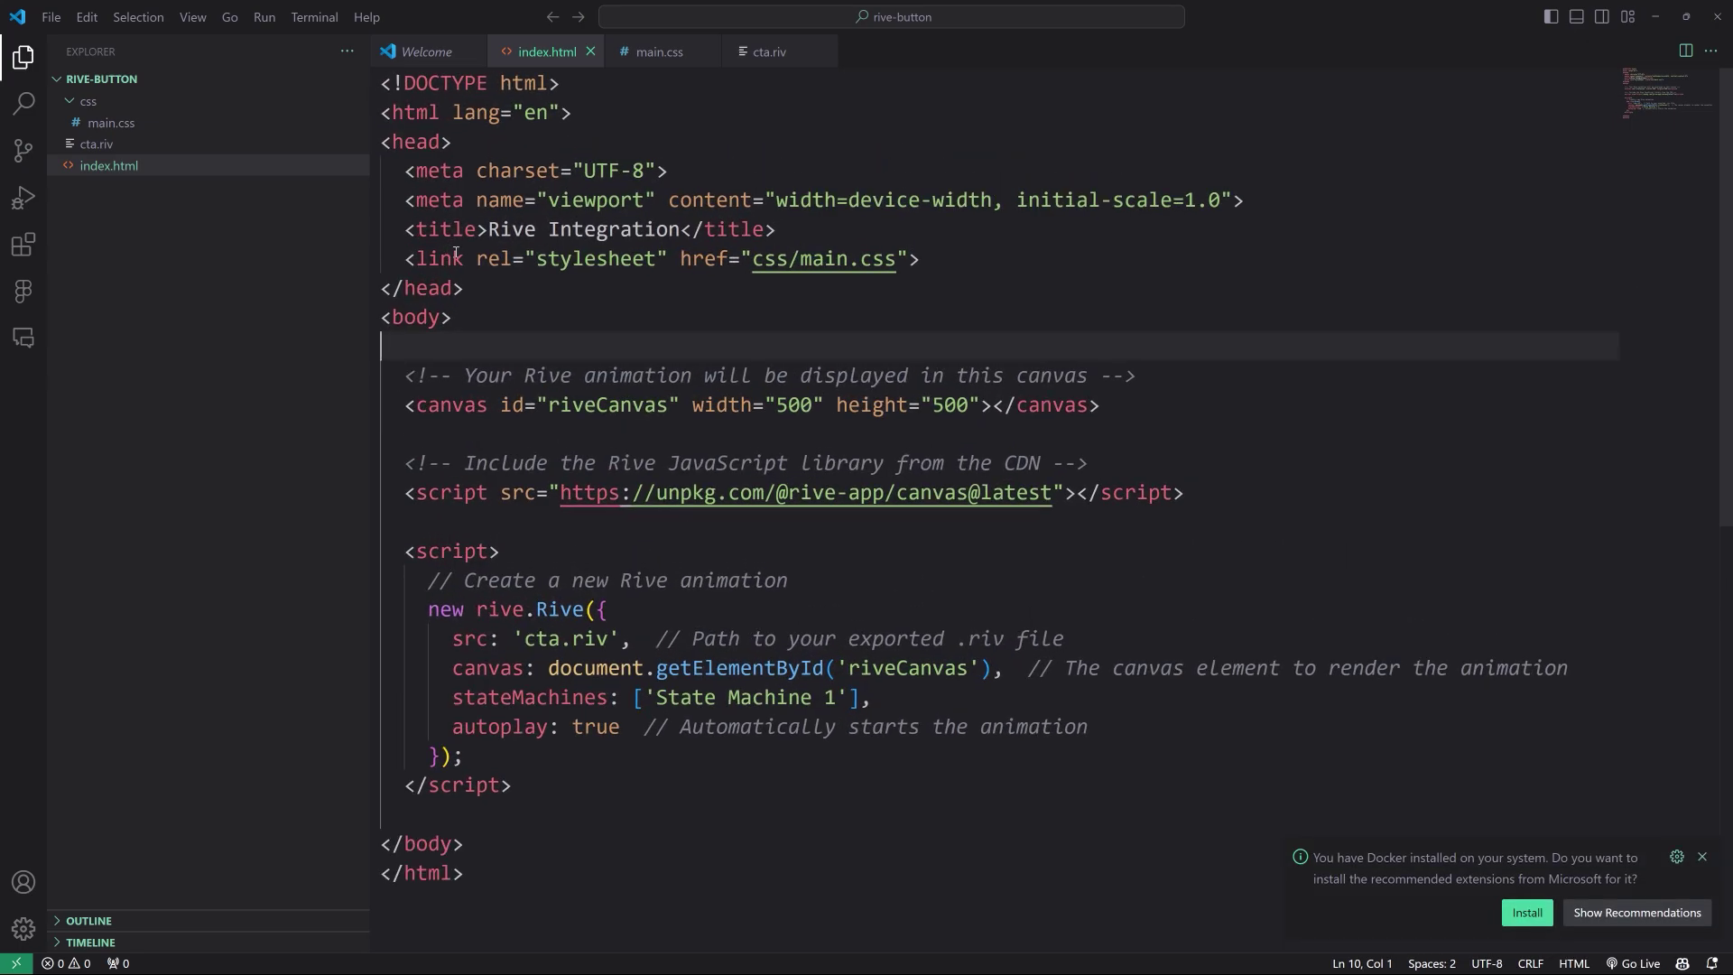
scroll(561, 359, down, 2)
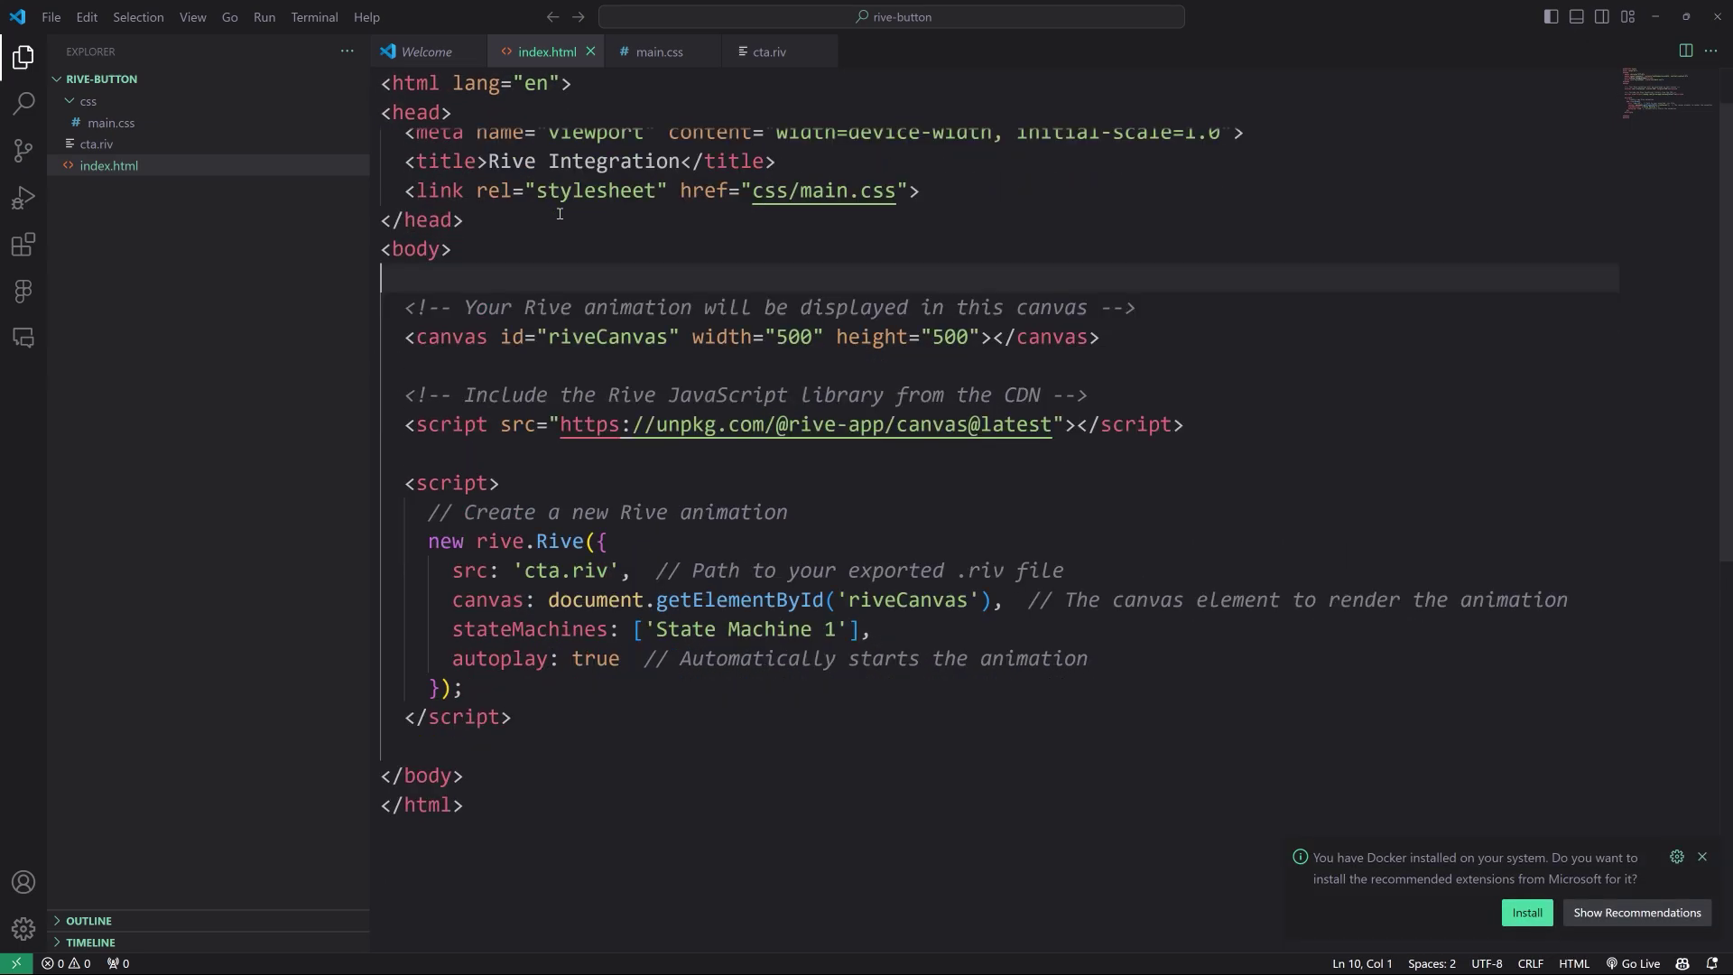
scroll(584, 292, up, 2)
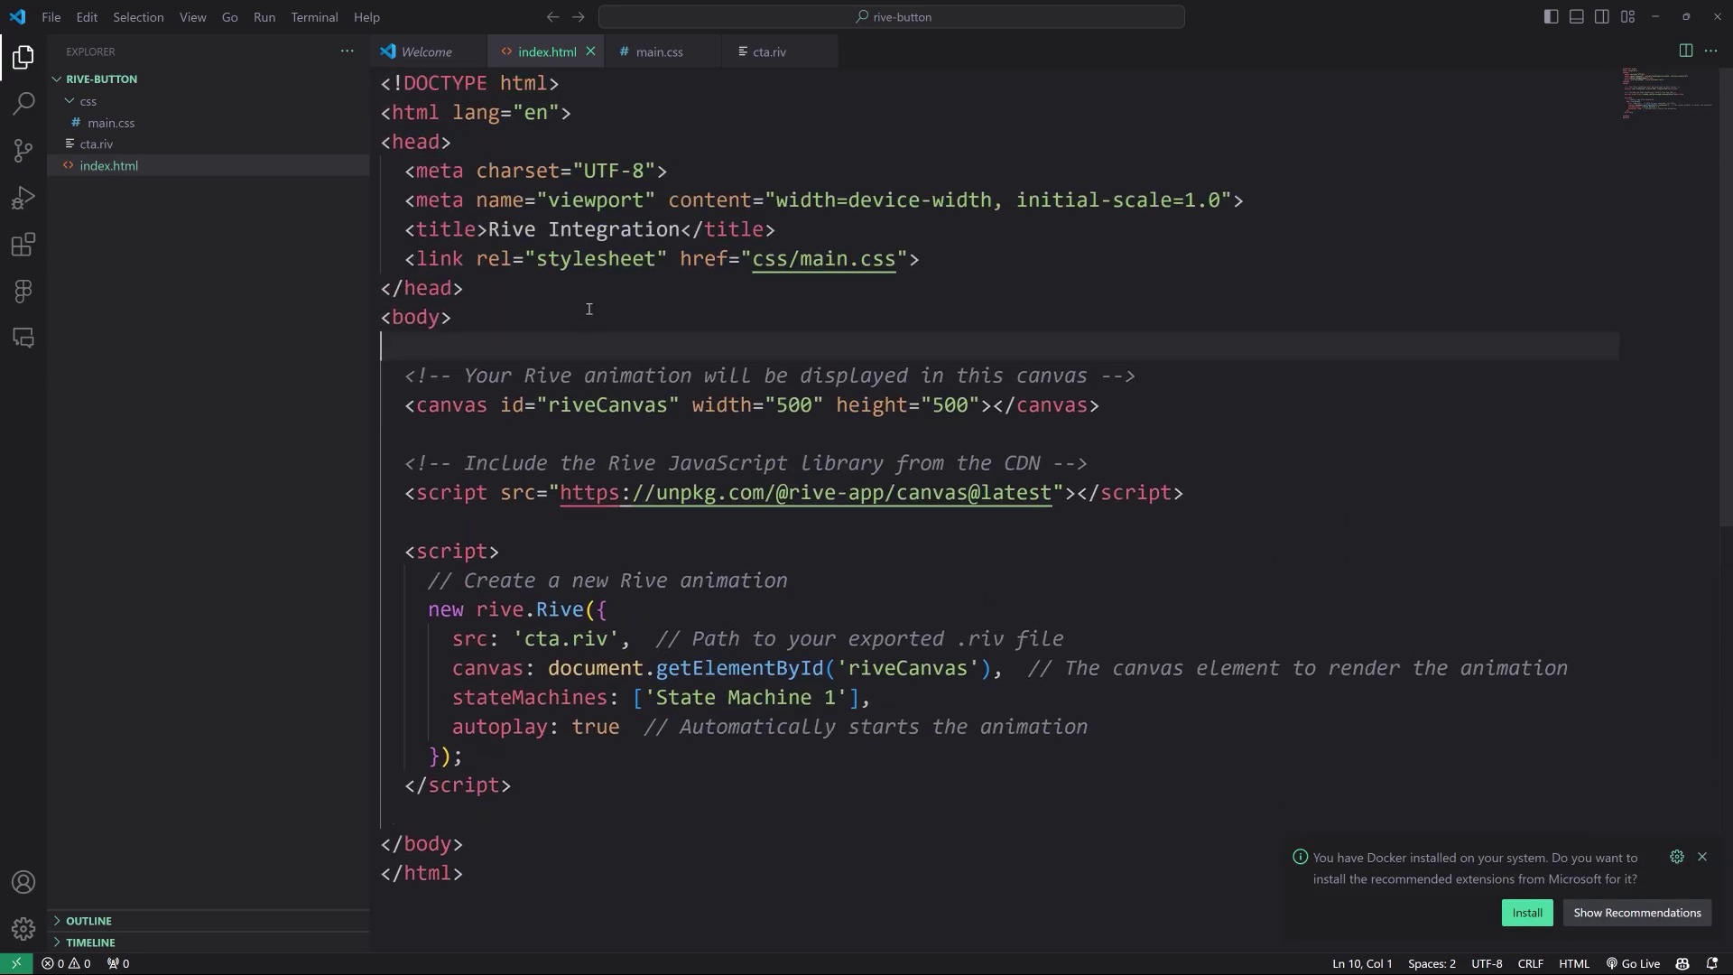
click(1702, 857)
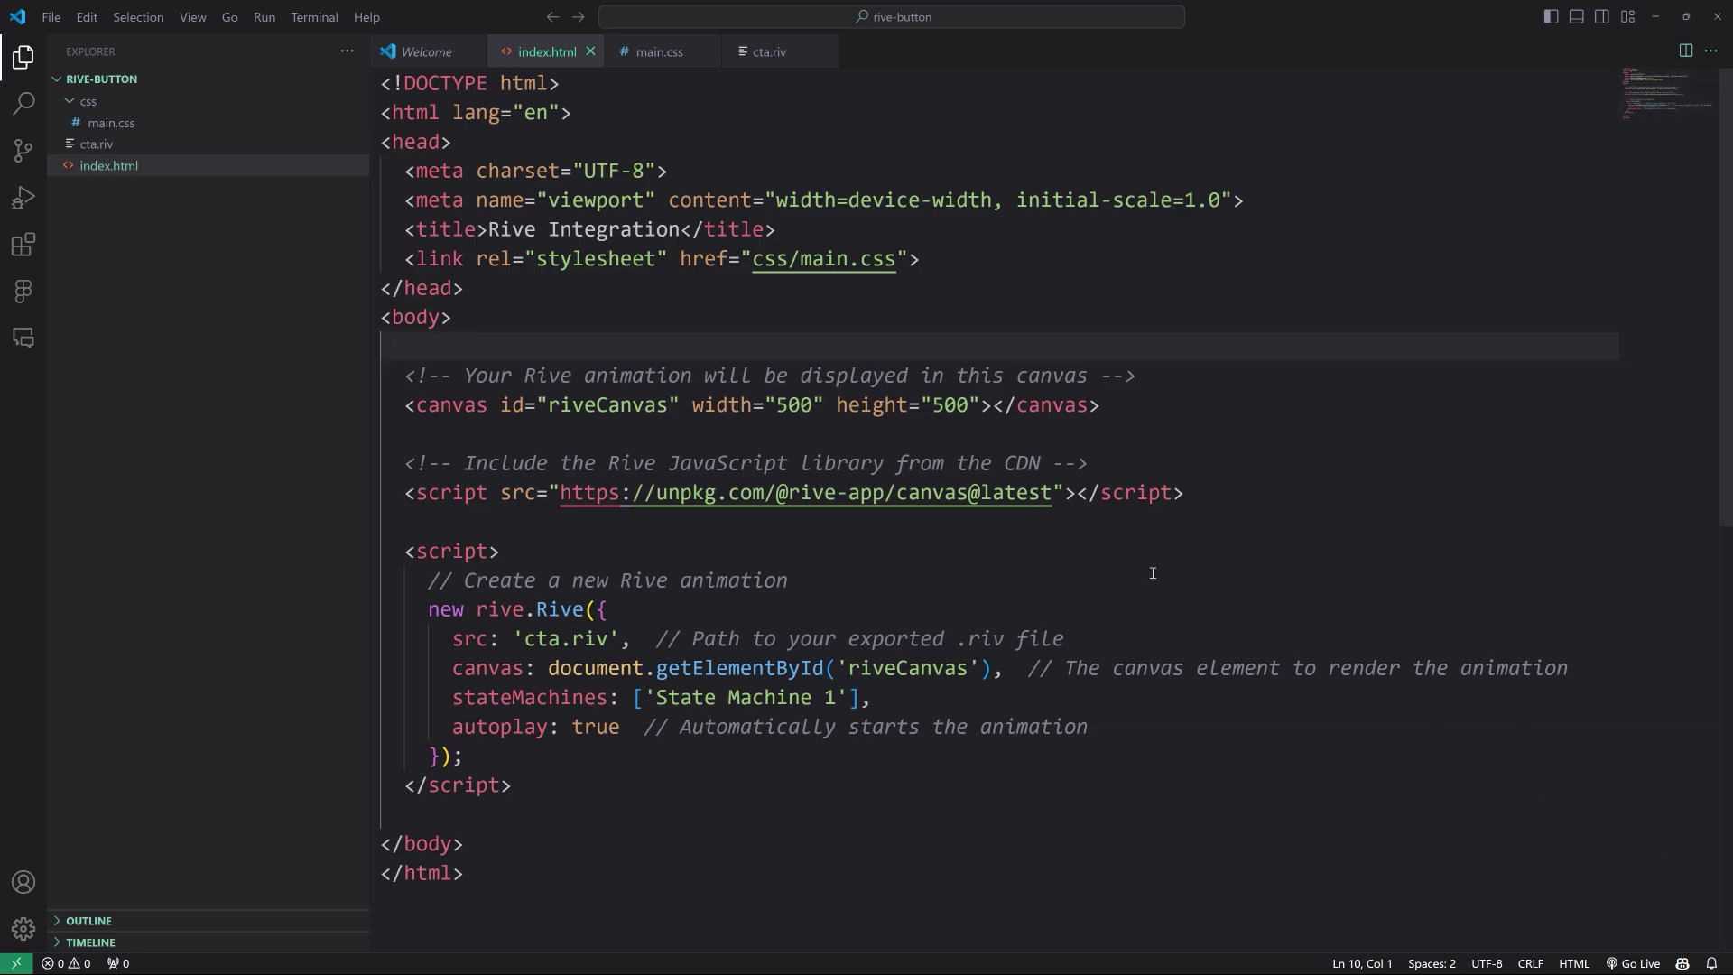
Step: Review the Rive library include and the script loading cta.riv
click(838, 434)
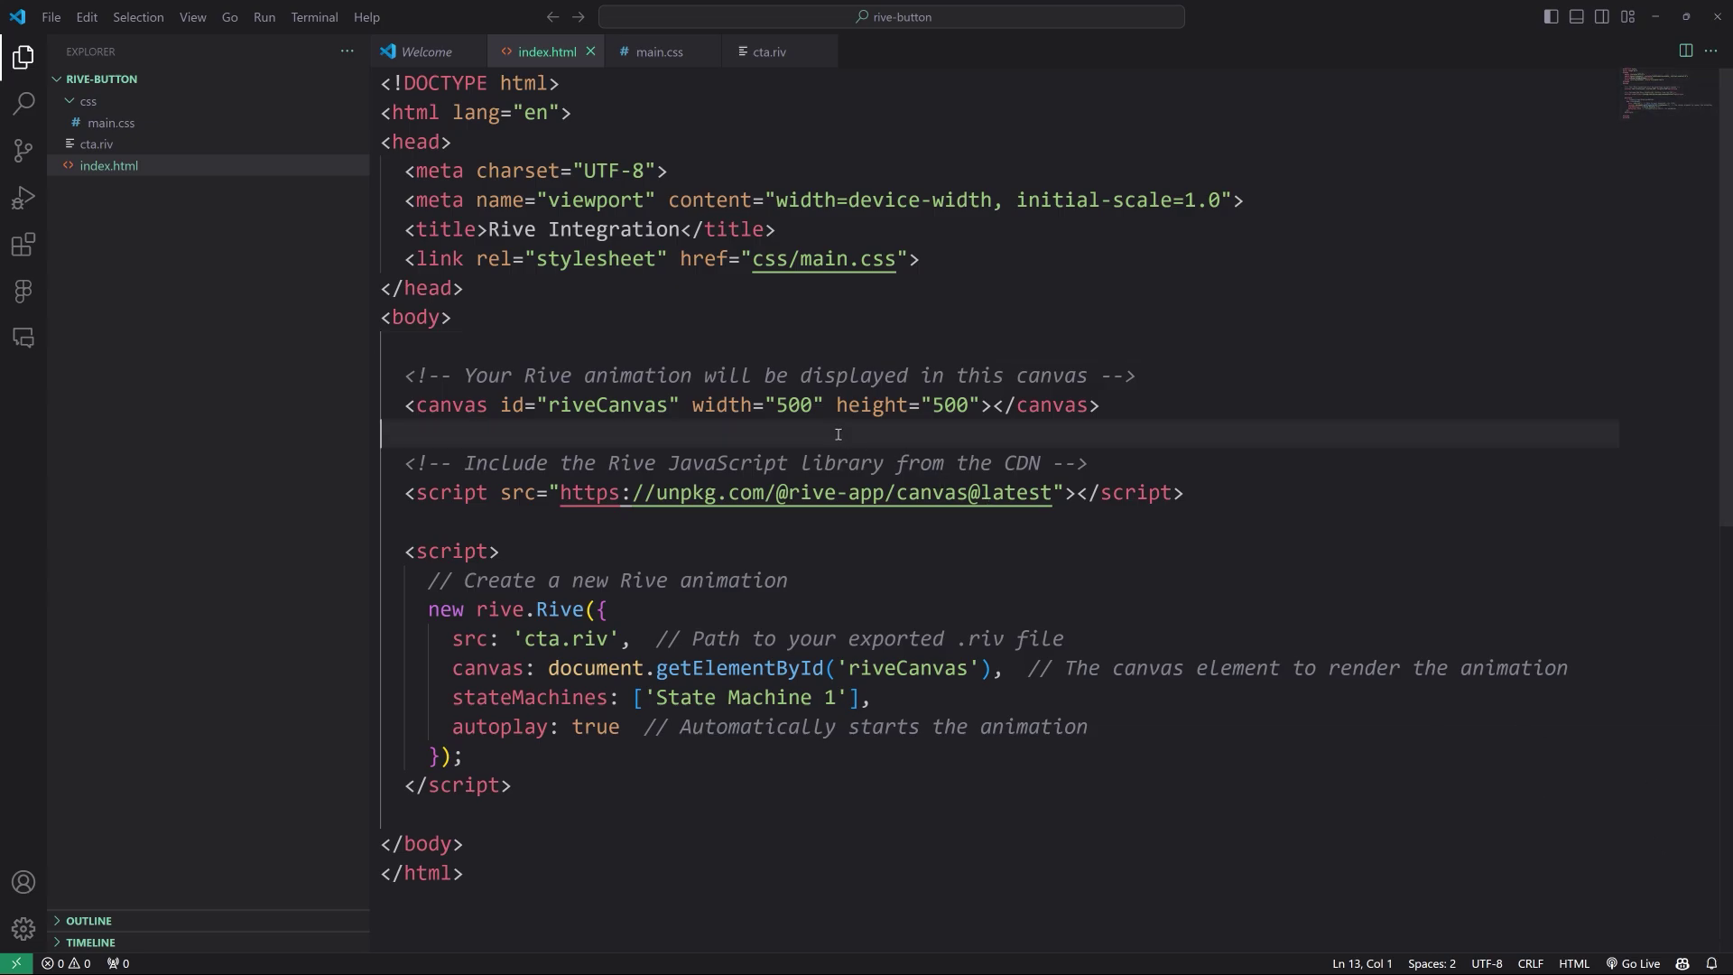
click(568, 522)
drag(552, 808, 350, 456)
click(513, 438)
drag(609, 638, 542, 638)
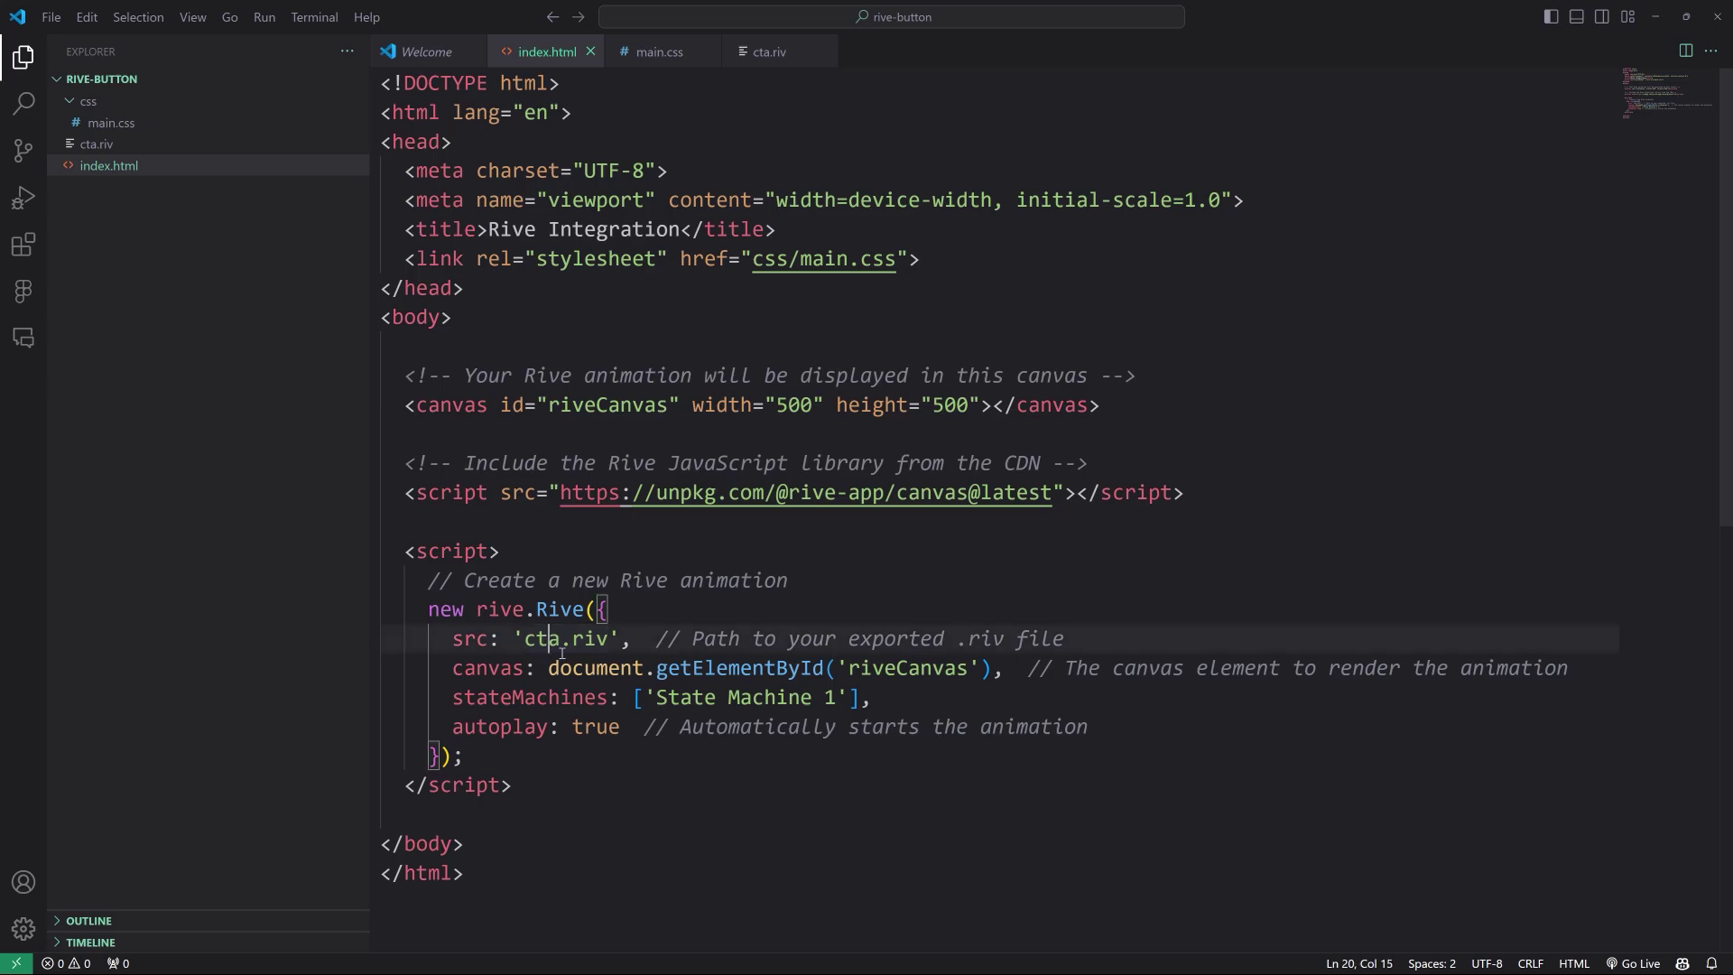
double_click(548, 643)
click(611, 639)
Step: Review the whole index.html structure, including the riveCanvas element in the body
click(109, 166)
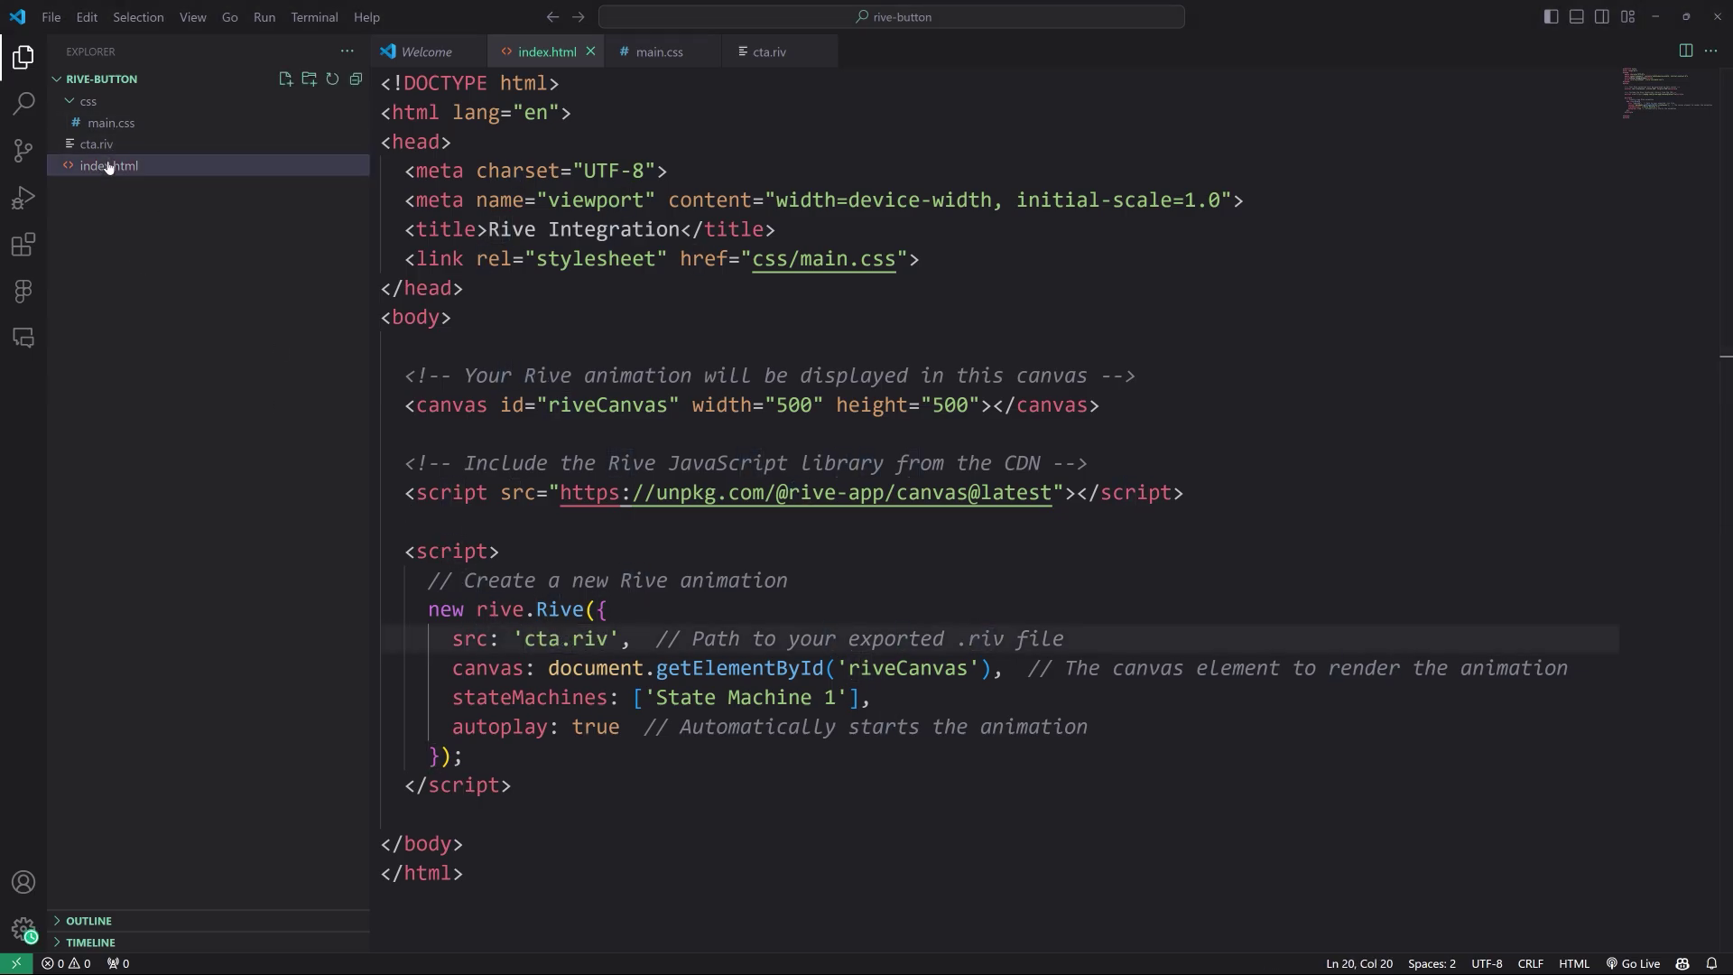
click(582, 275)
drag(563, 870, 379, 83)
click(468, 147)
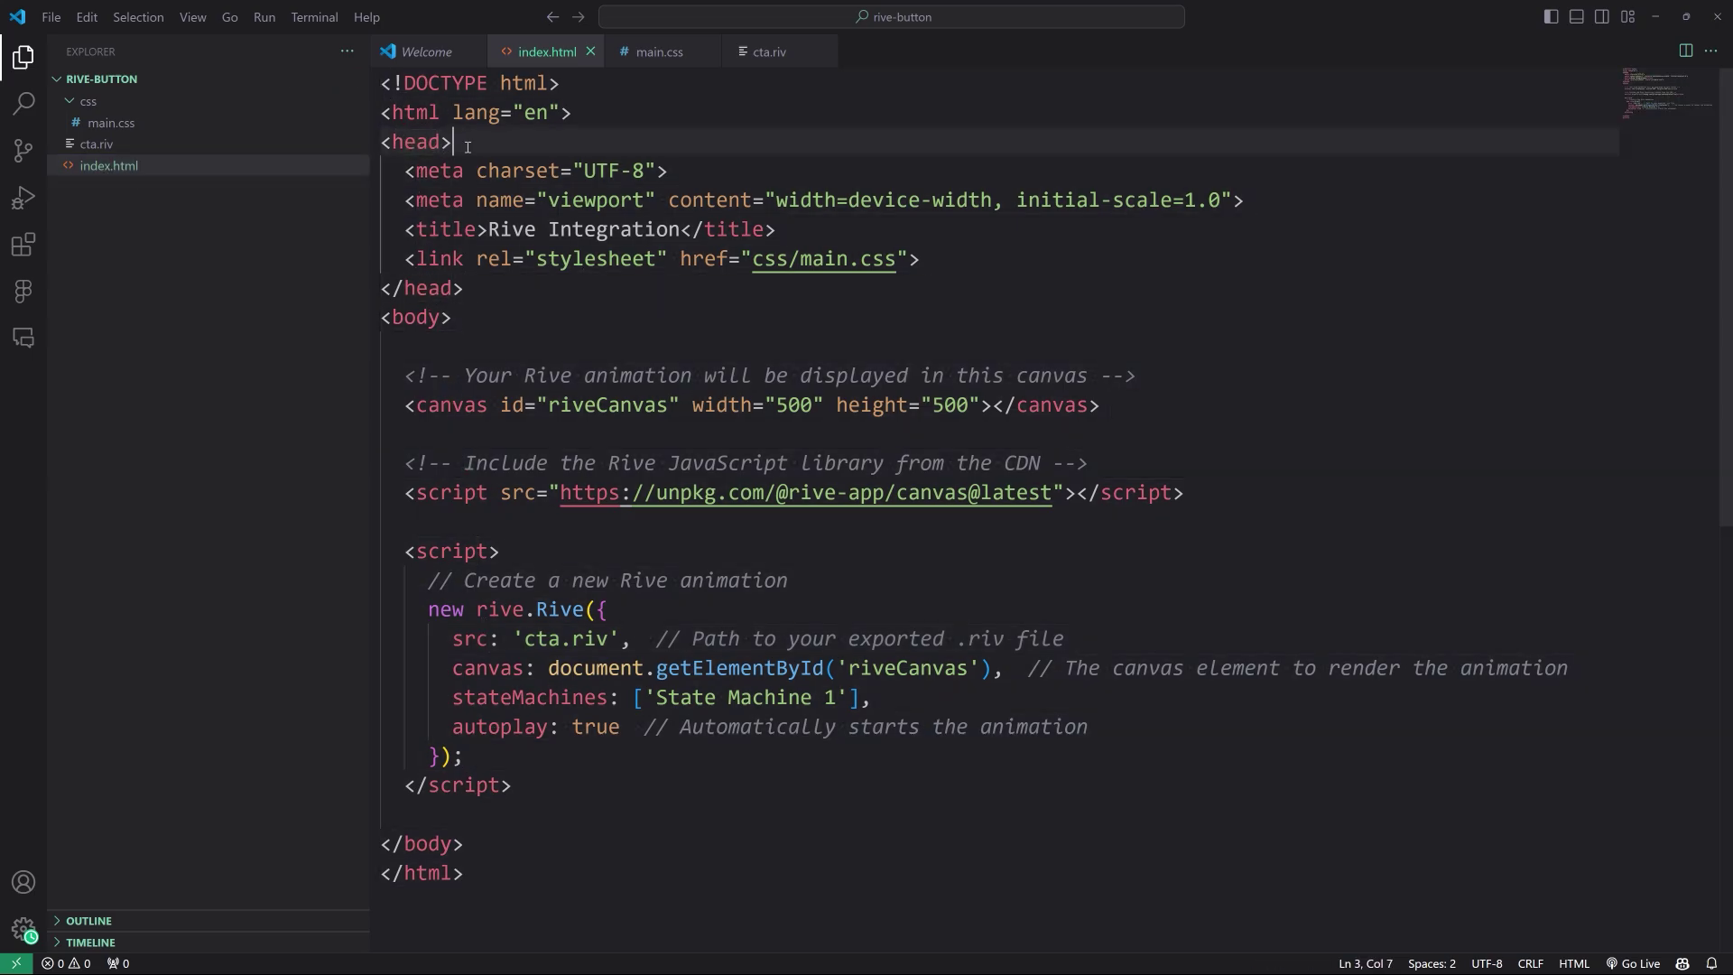
click(560, 316)
click(531, 349)
click(503, 407)
click(499, 446)
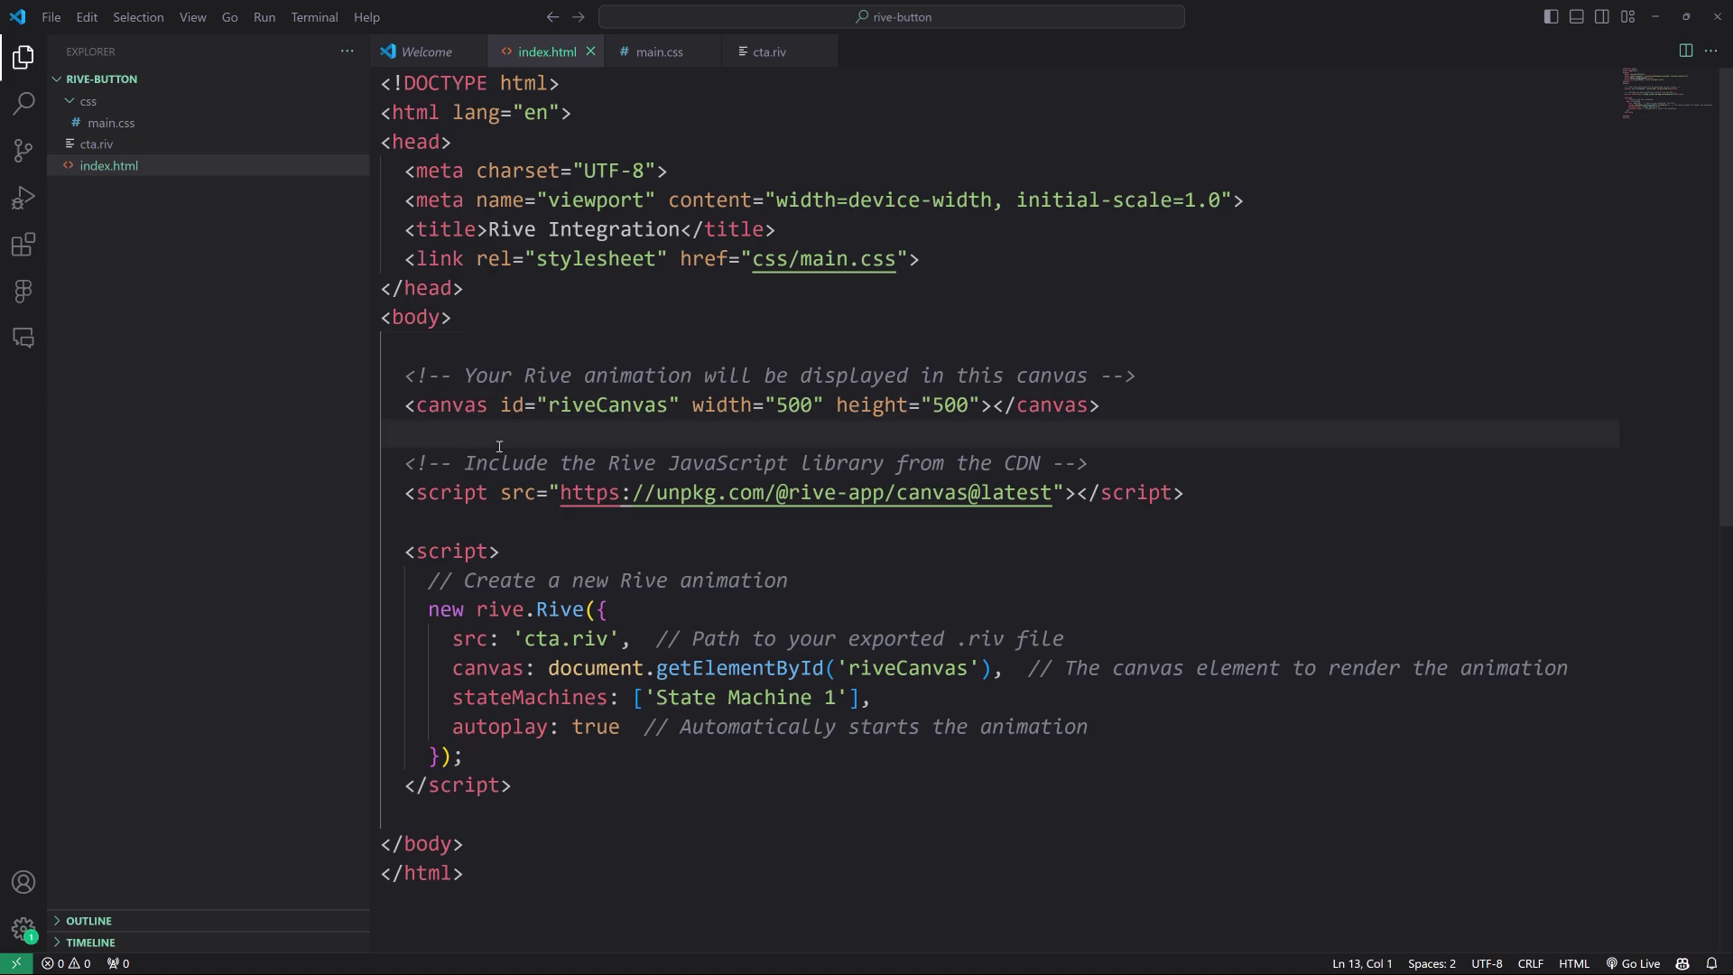
drag(1105, 411, 408, 408)
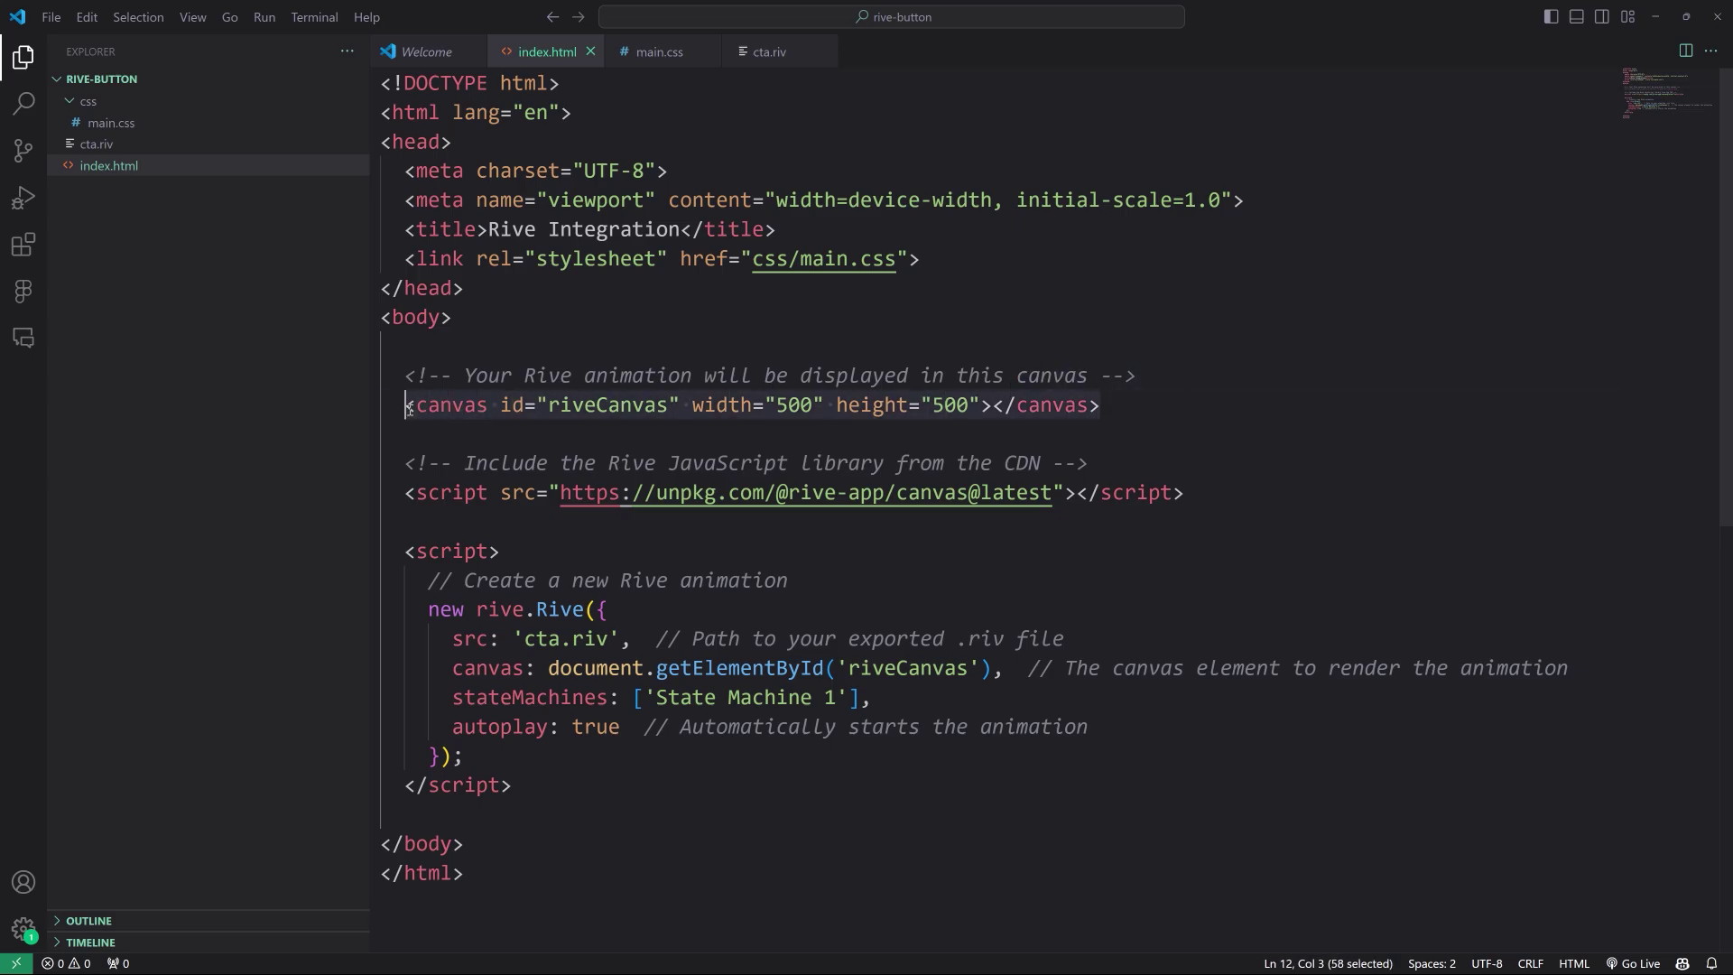
click(407, 496)
drag(607, 463, 862, 463)
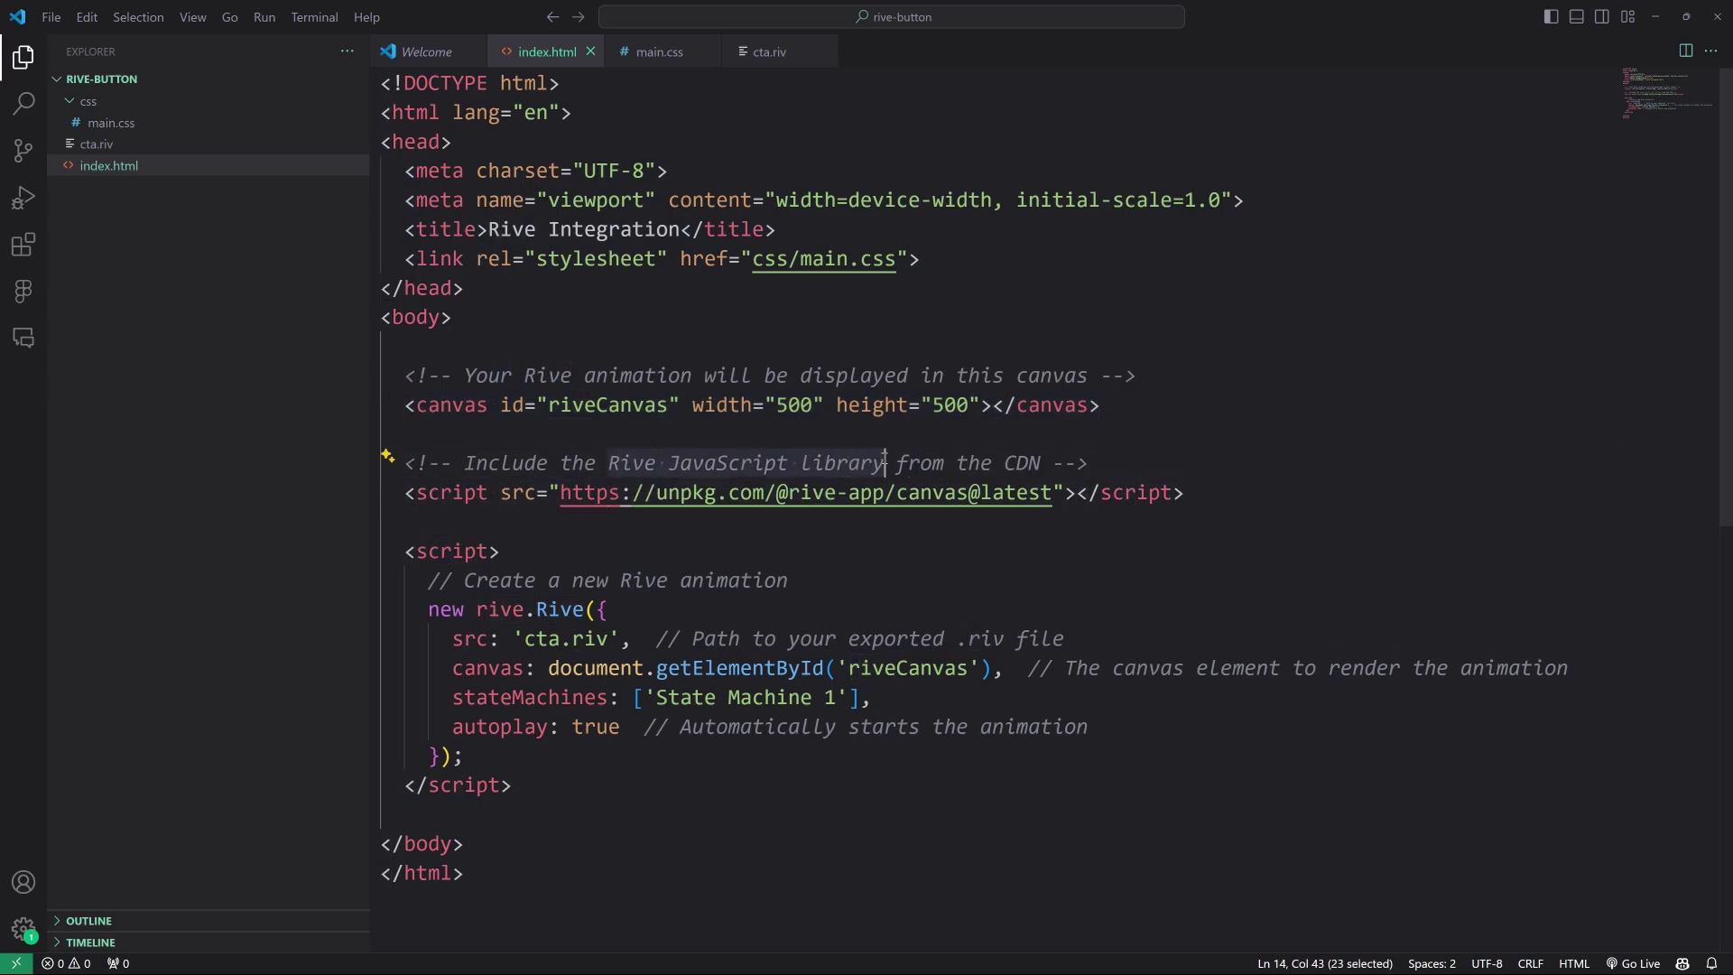
drag(1053, 492, 544, 496)
drag(404, 496, 1279, 498)
click(534, 529)
click(560, 610)
double_click(442, 610)
click(658, 763)
click(560, 785)
click(611, 640)
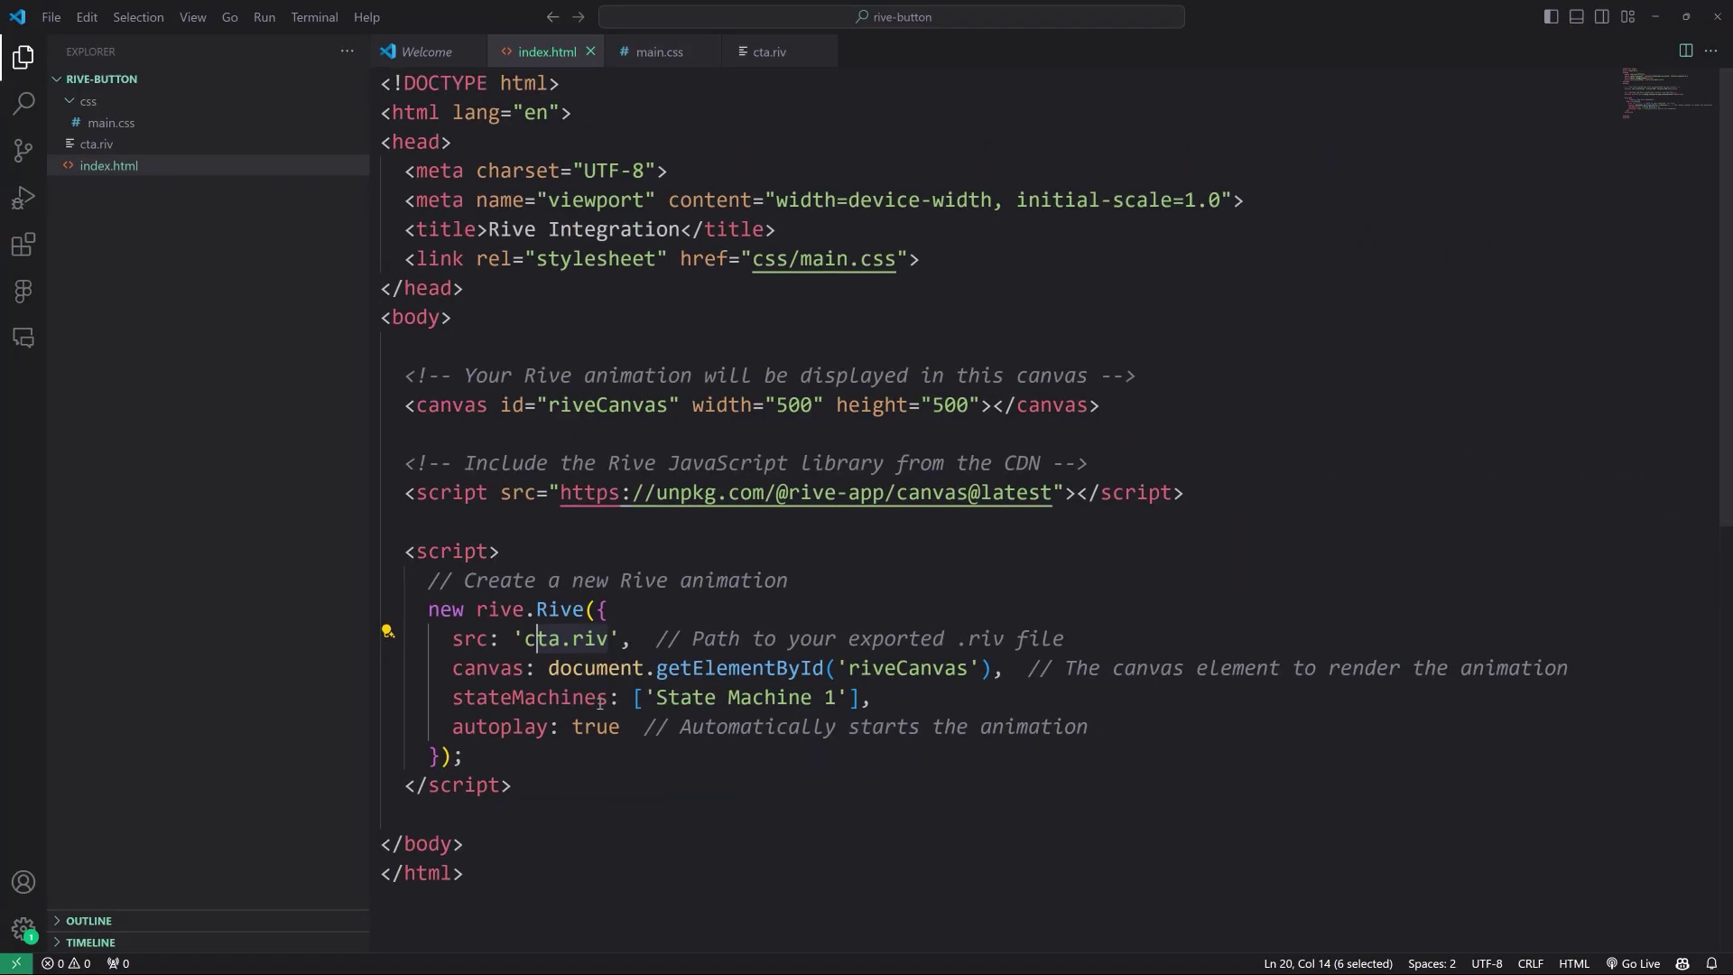
drag(453, 669, 993, 669)
drag(492, 407, 681, 406)
drag(459, 668, 1005, 669)
click(434, 399)
click(512, 698)
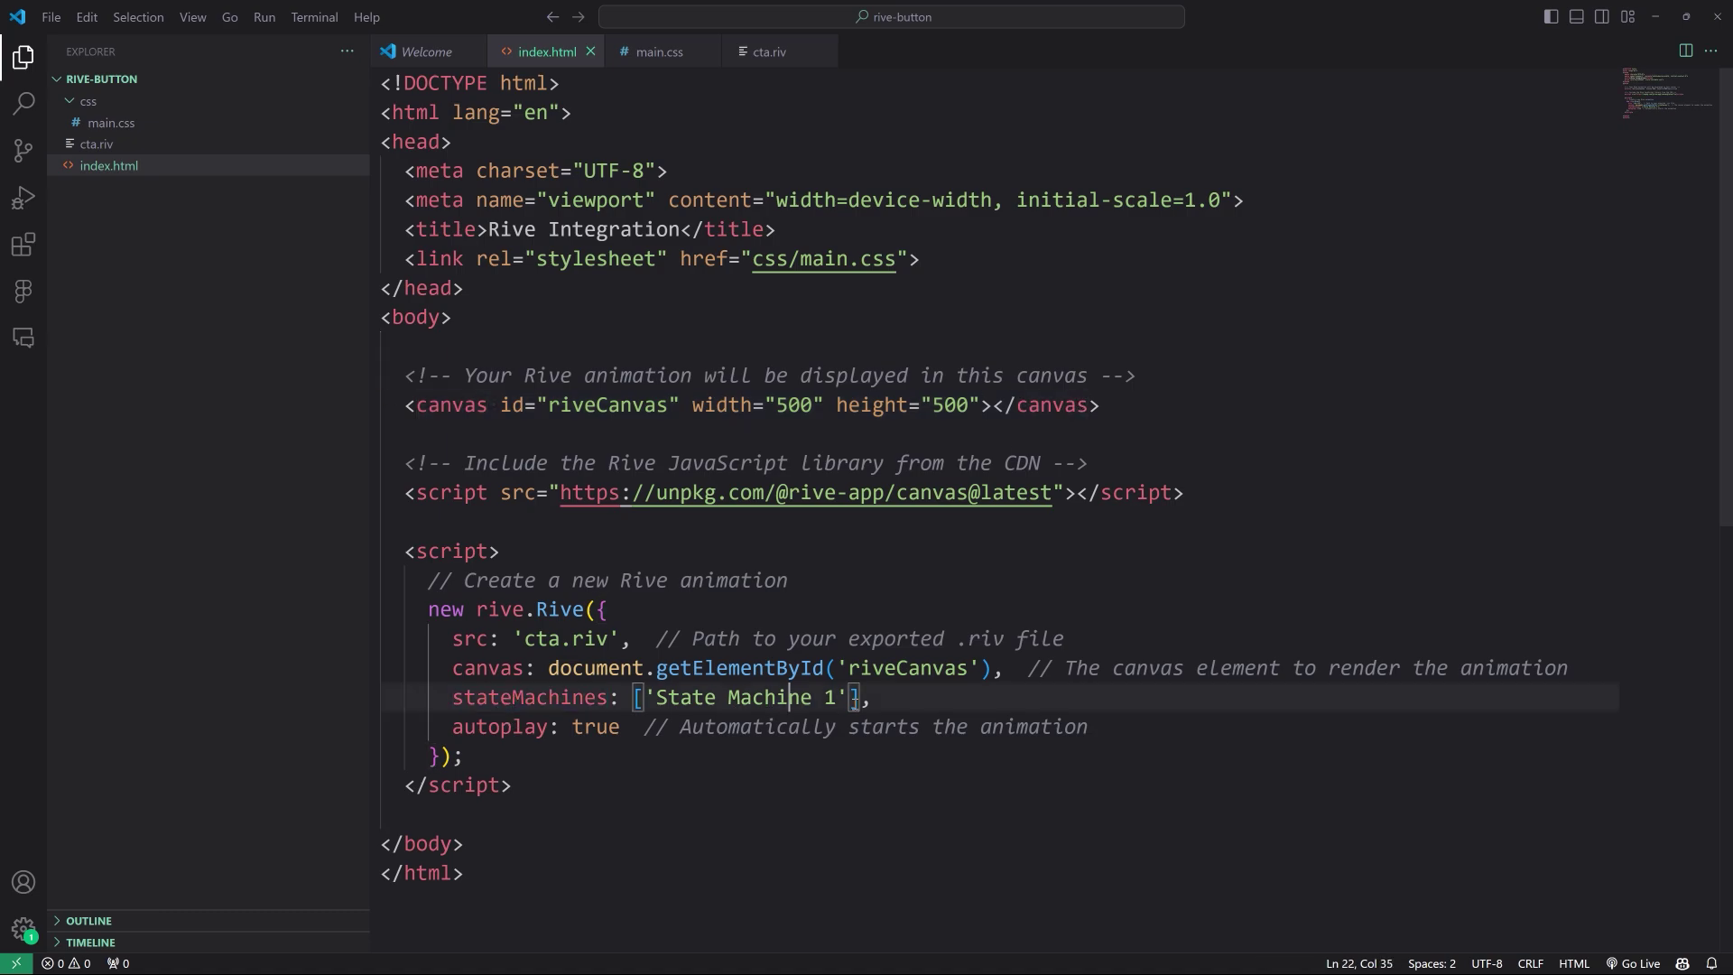
drag(869, 698, 428, 704)
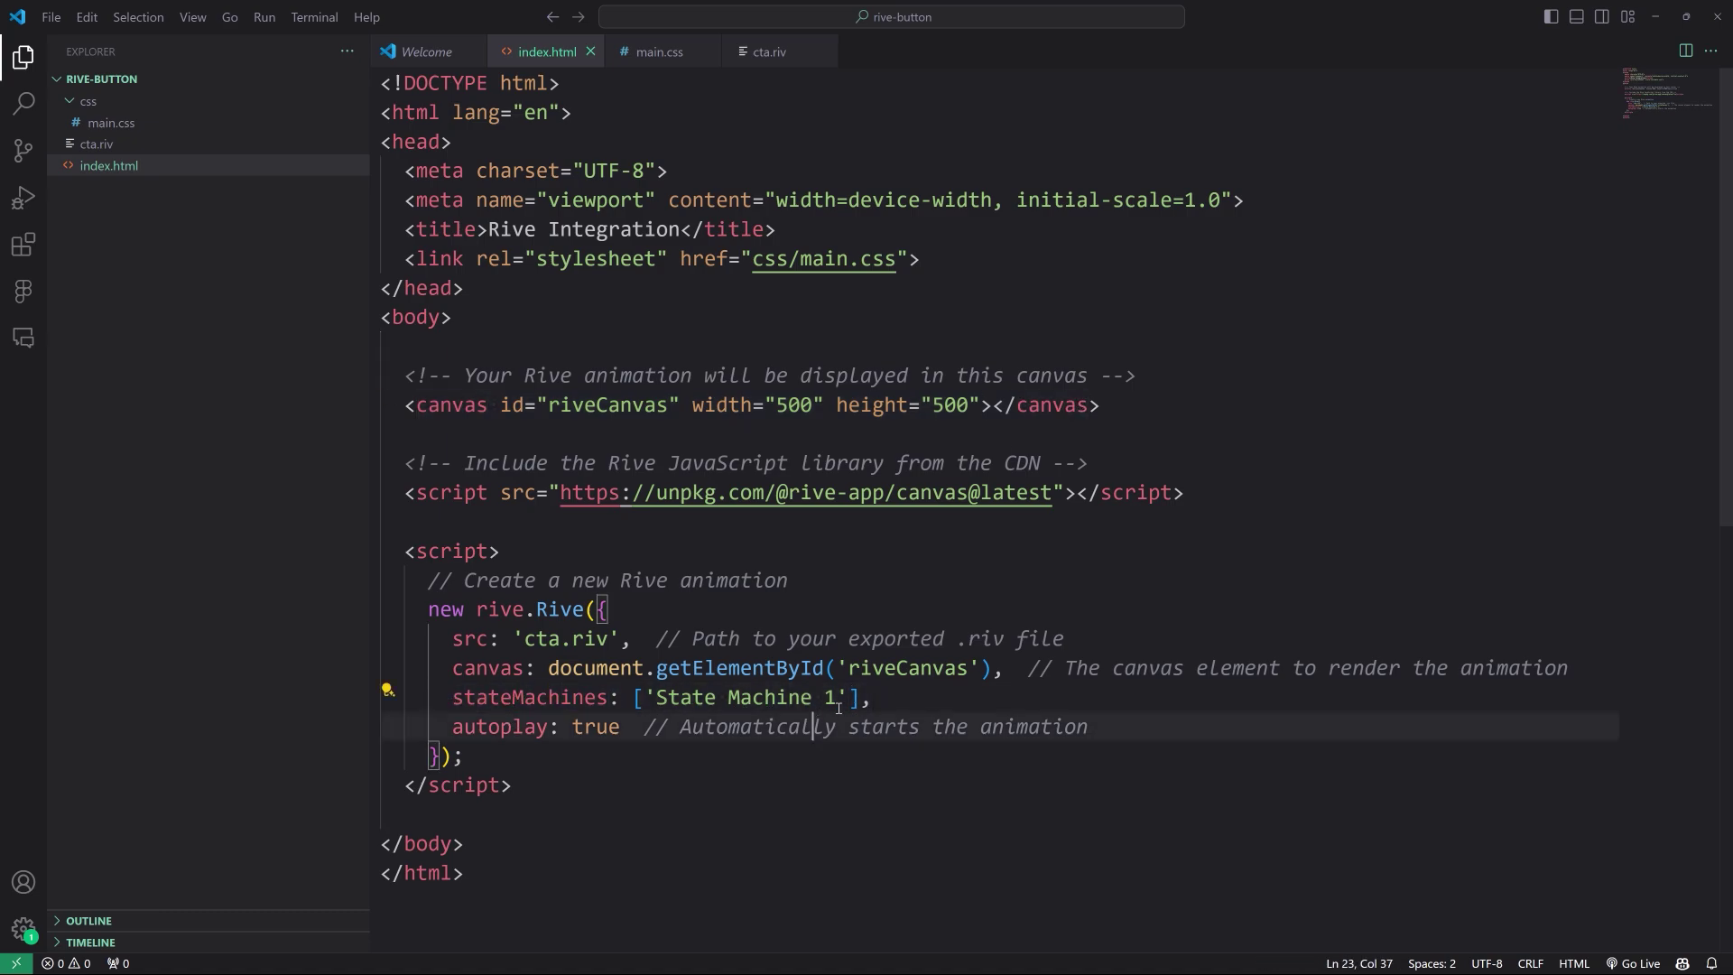
drag(841, 703, 658, 705)
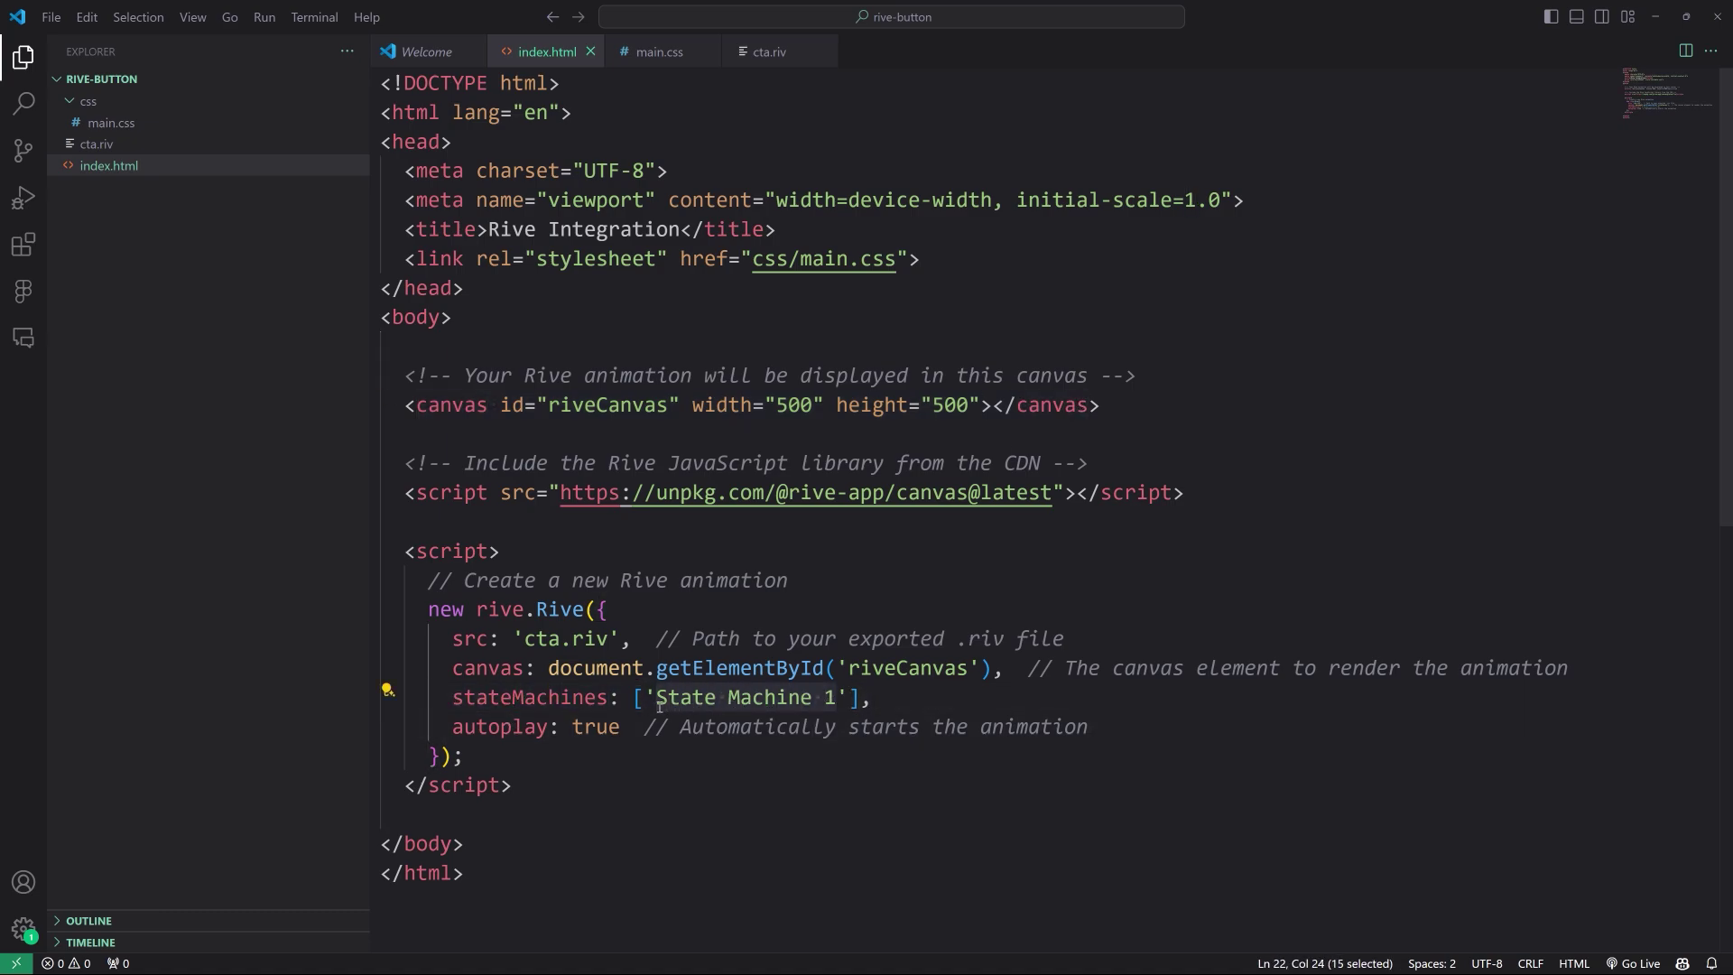
click(839, 697)
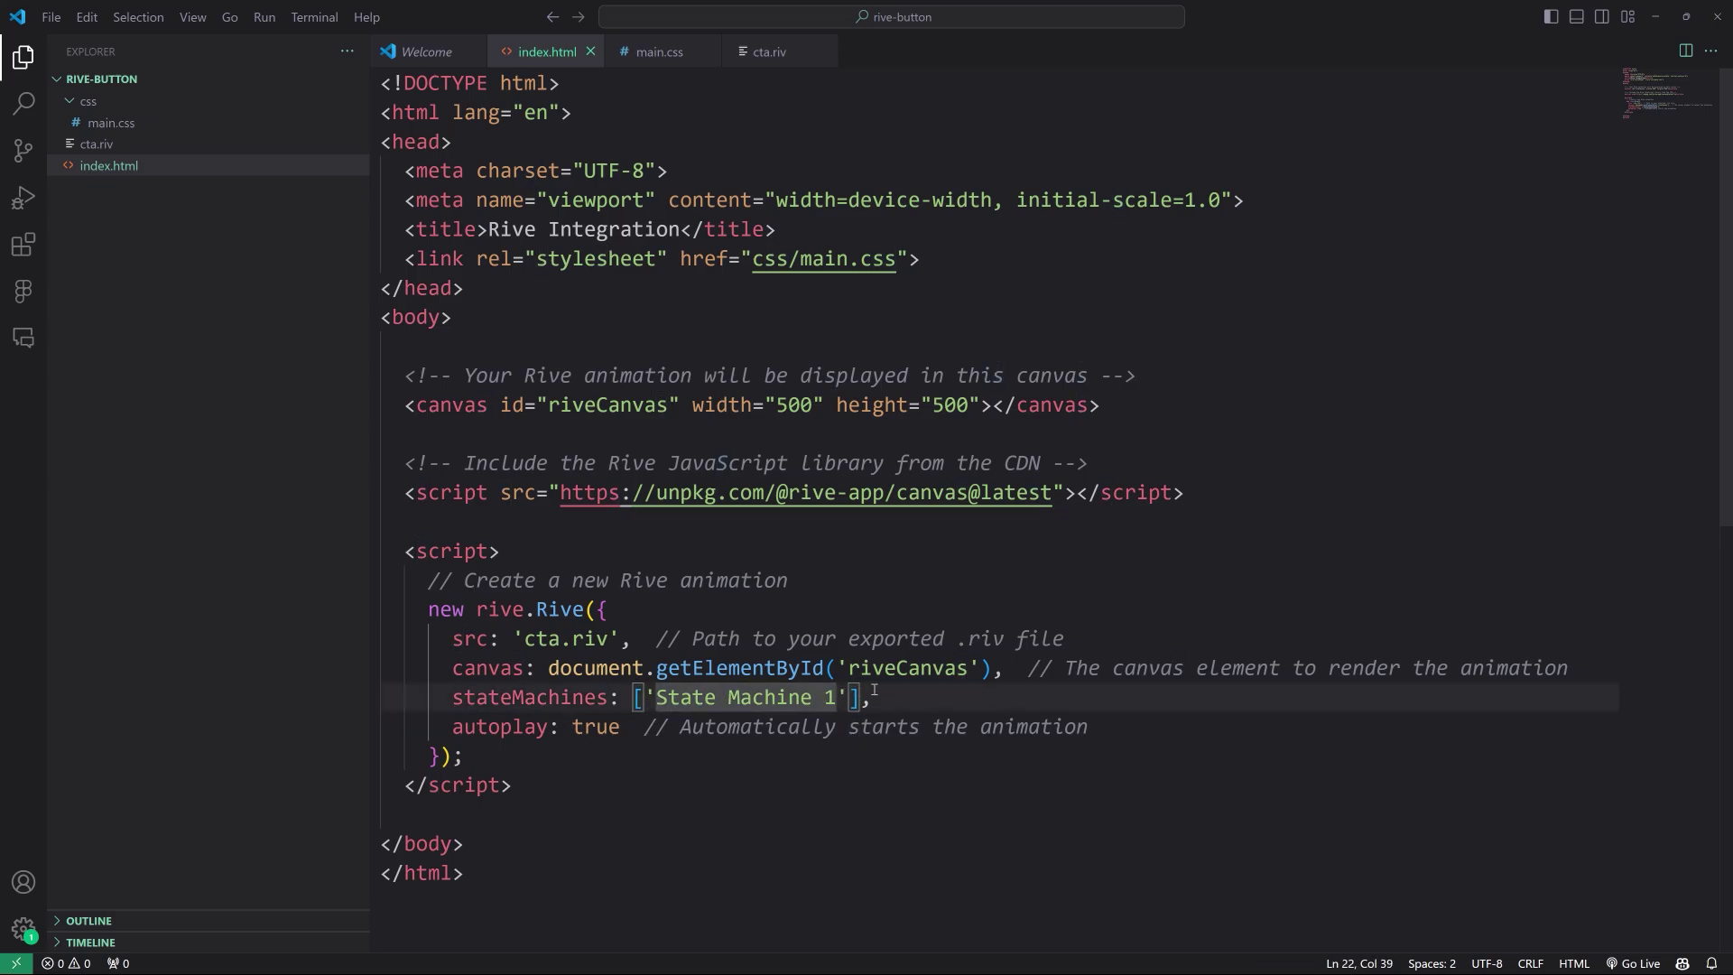
drag(875, 694, 314, 701)
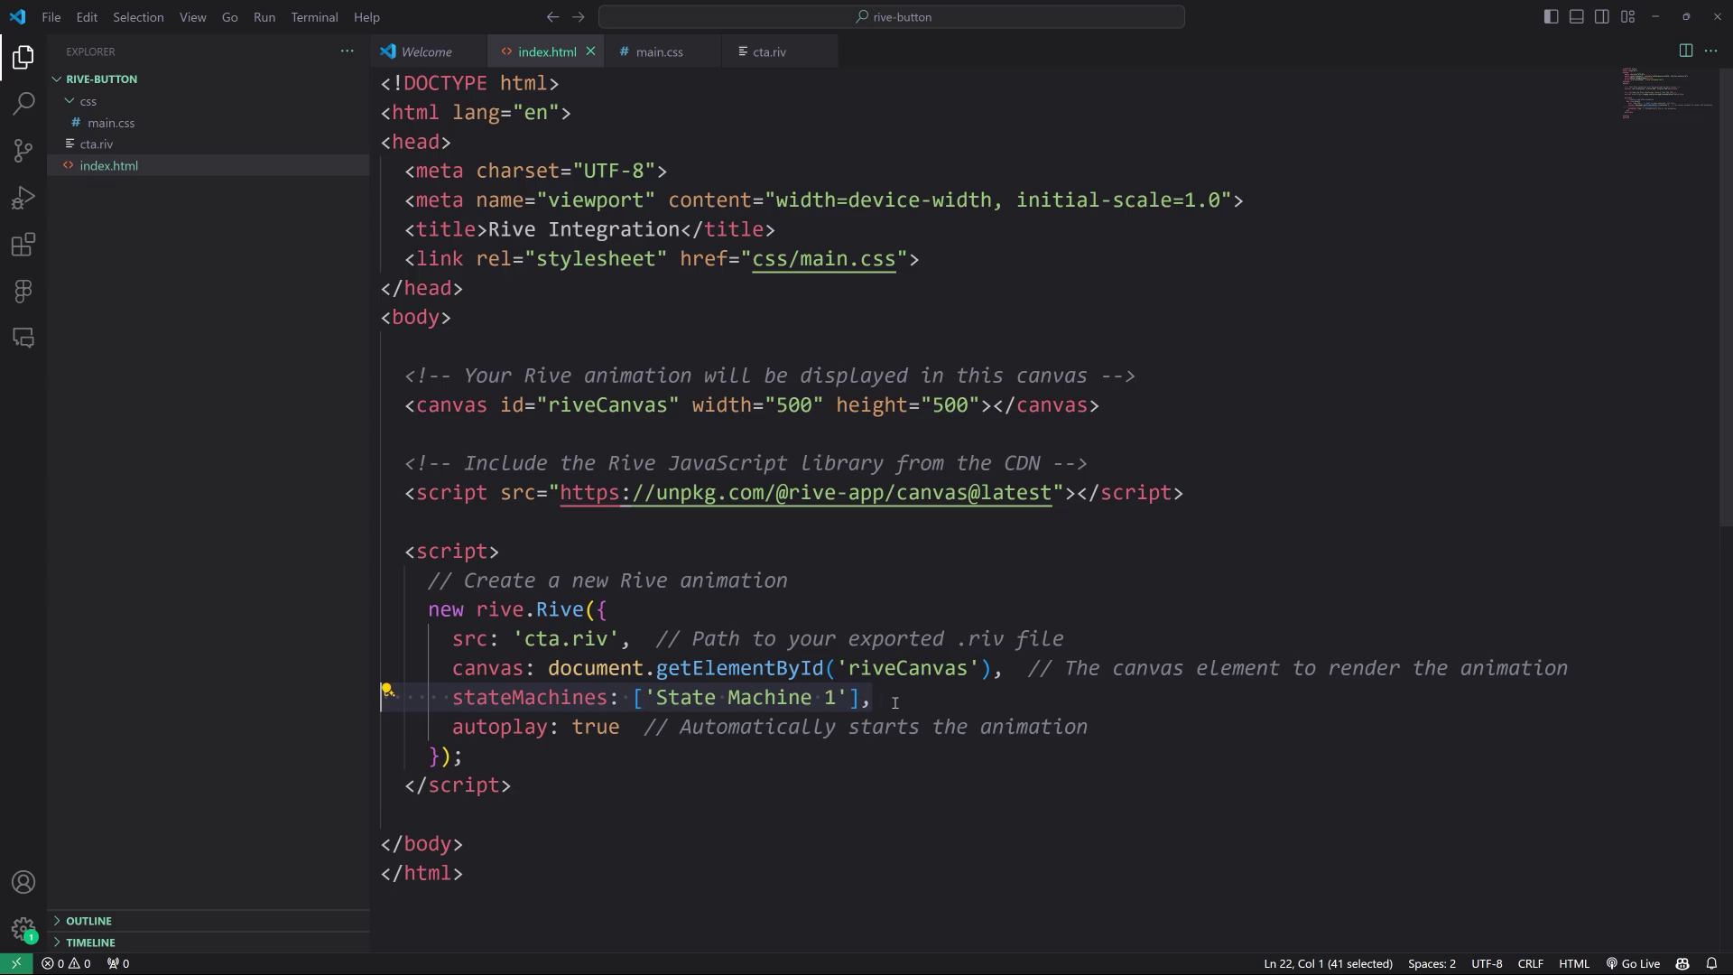
drag(896, 703, 365, 700)
click(868, 690)
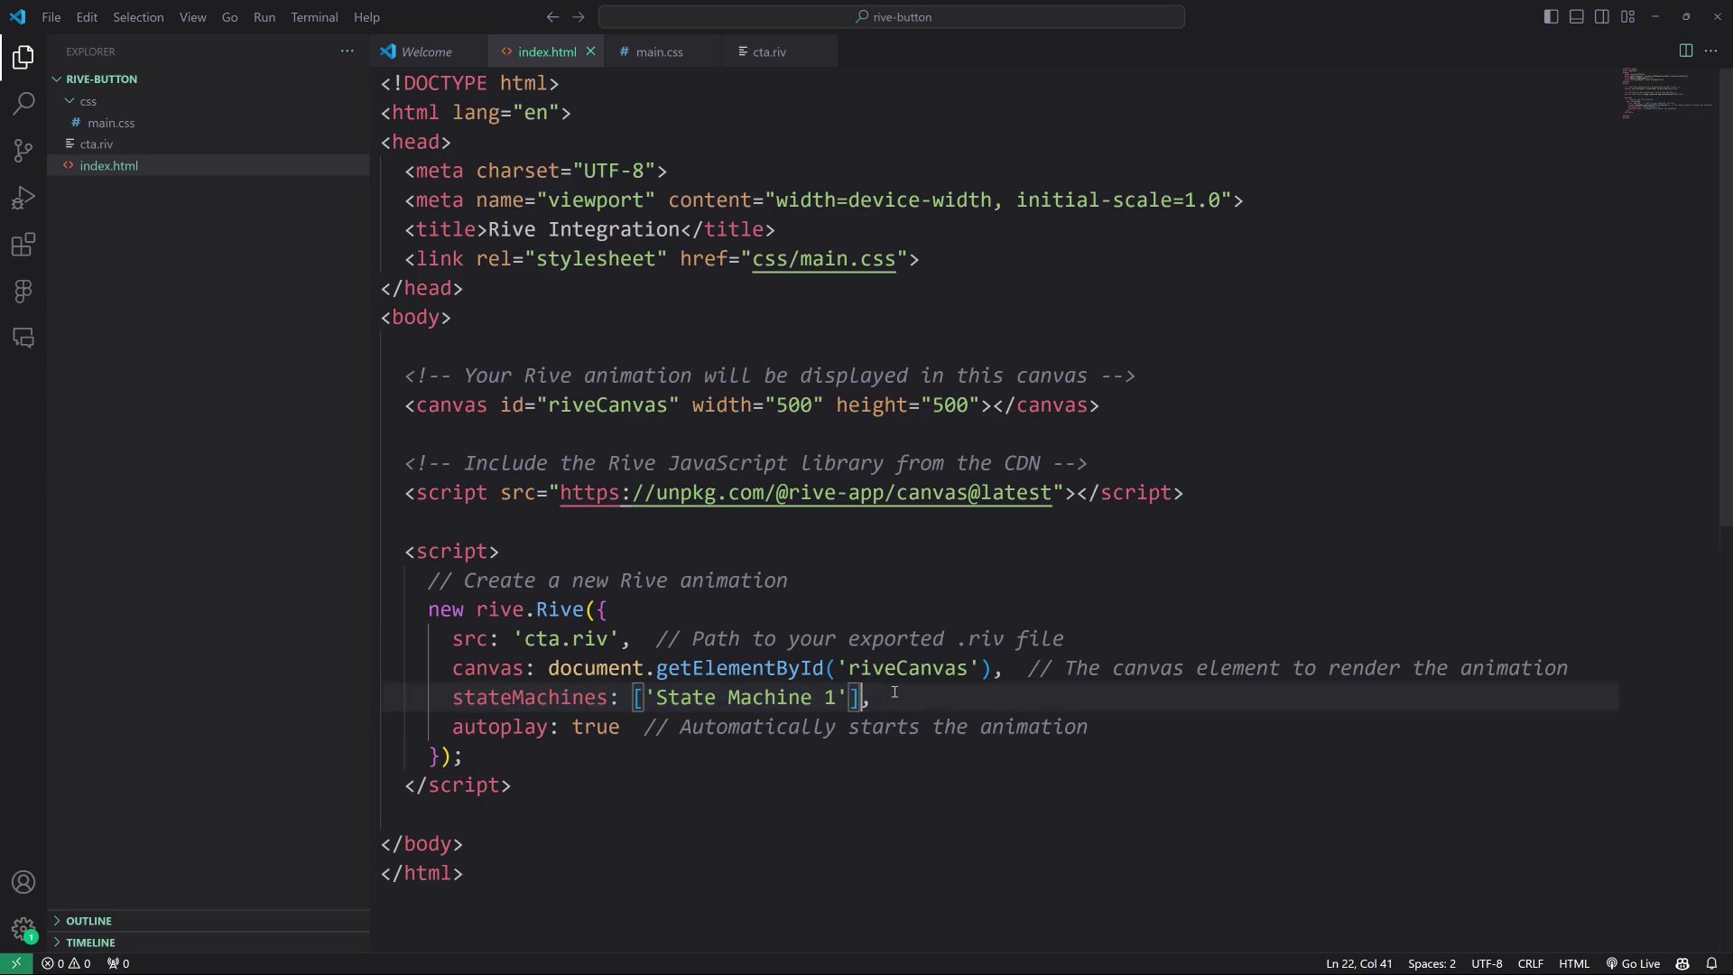
click(450, 727)
click(658, 578)
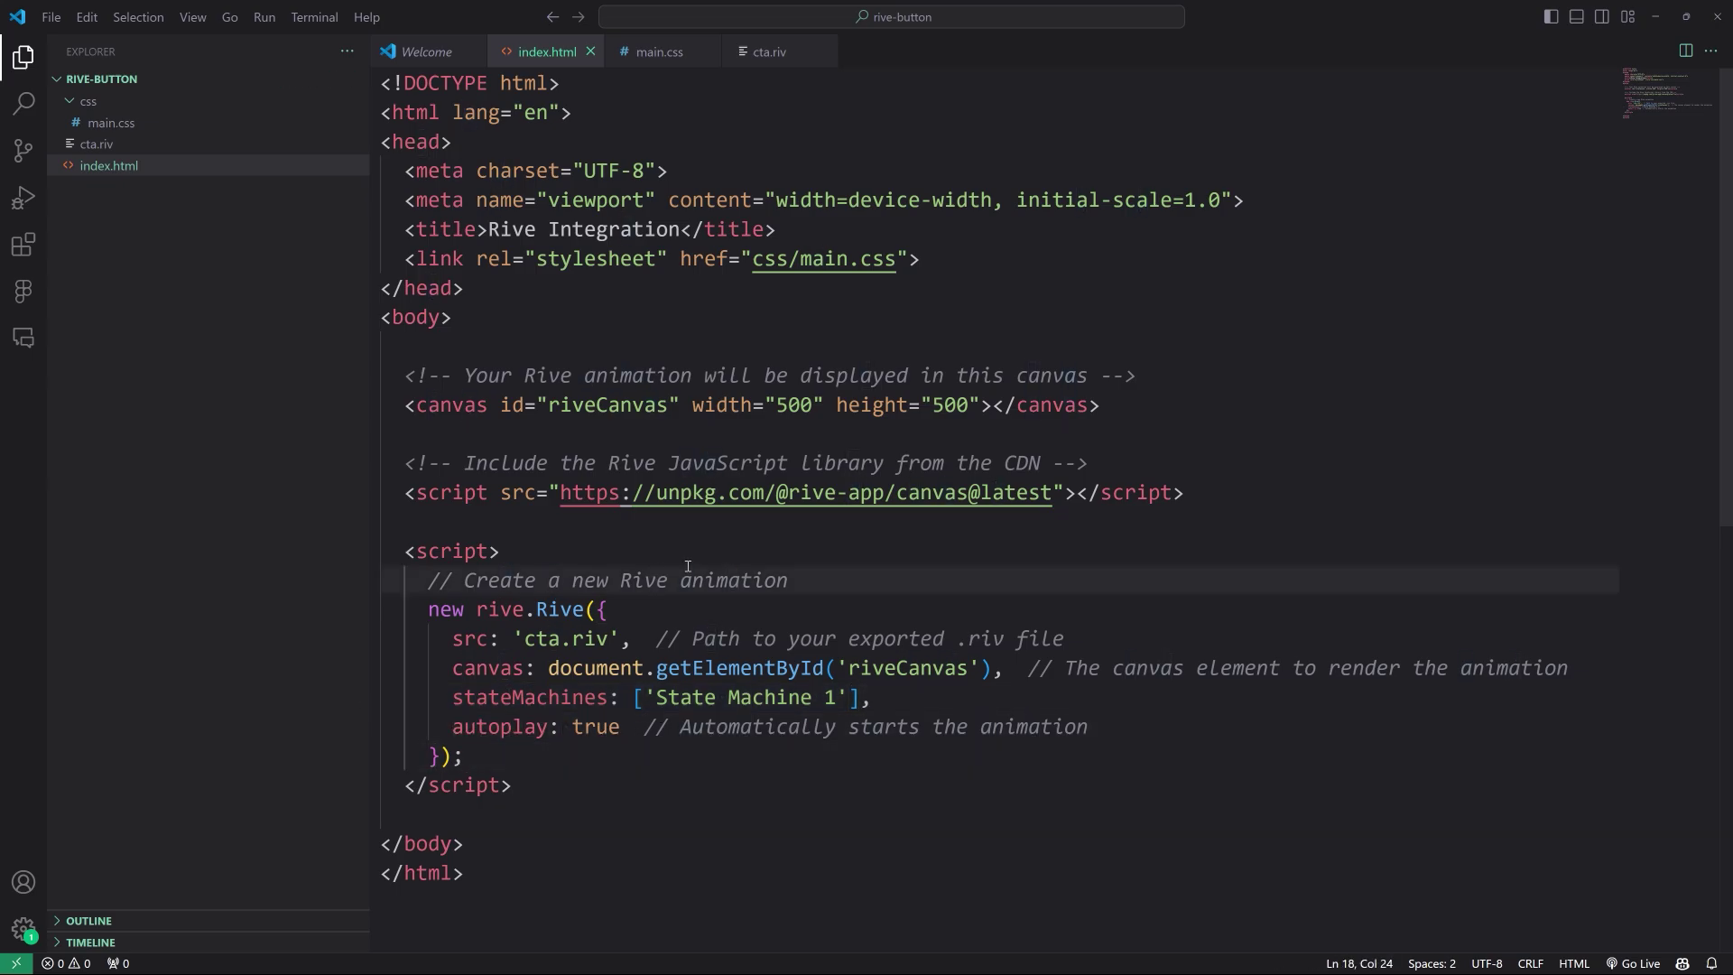
Step: Serve index.html with Live Server so it opens in Chrome
right_click(118, 167)
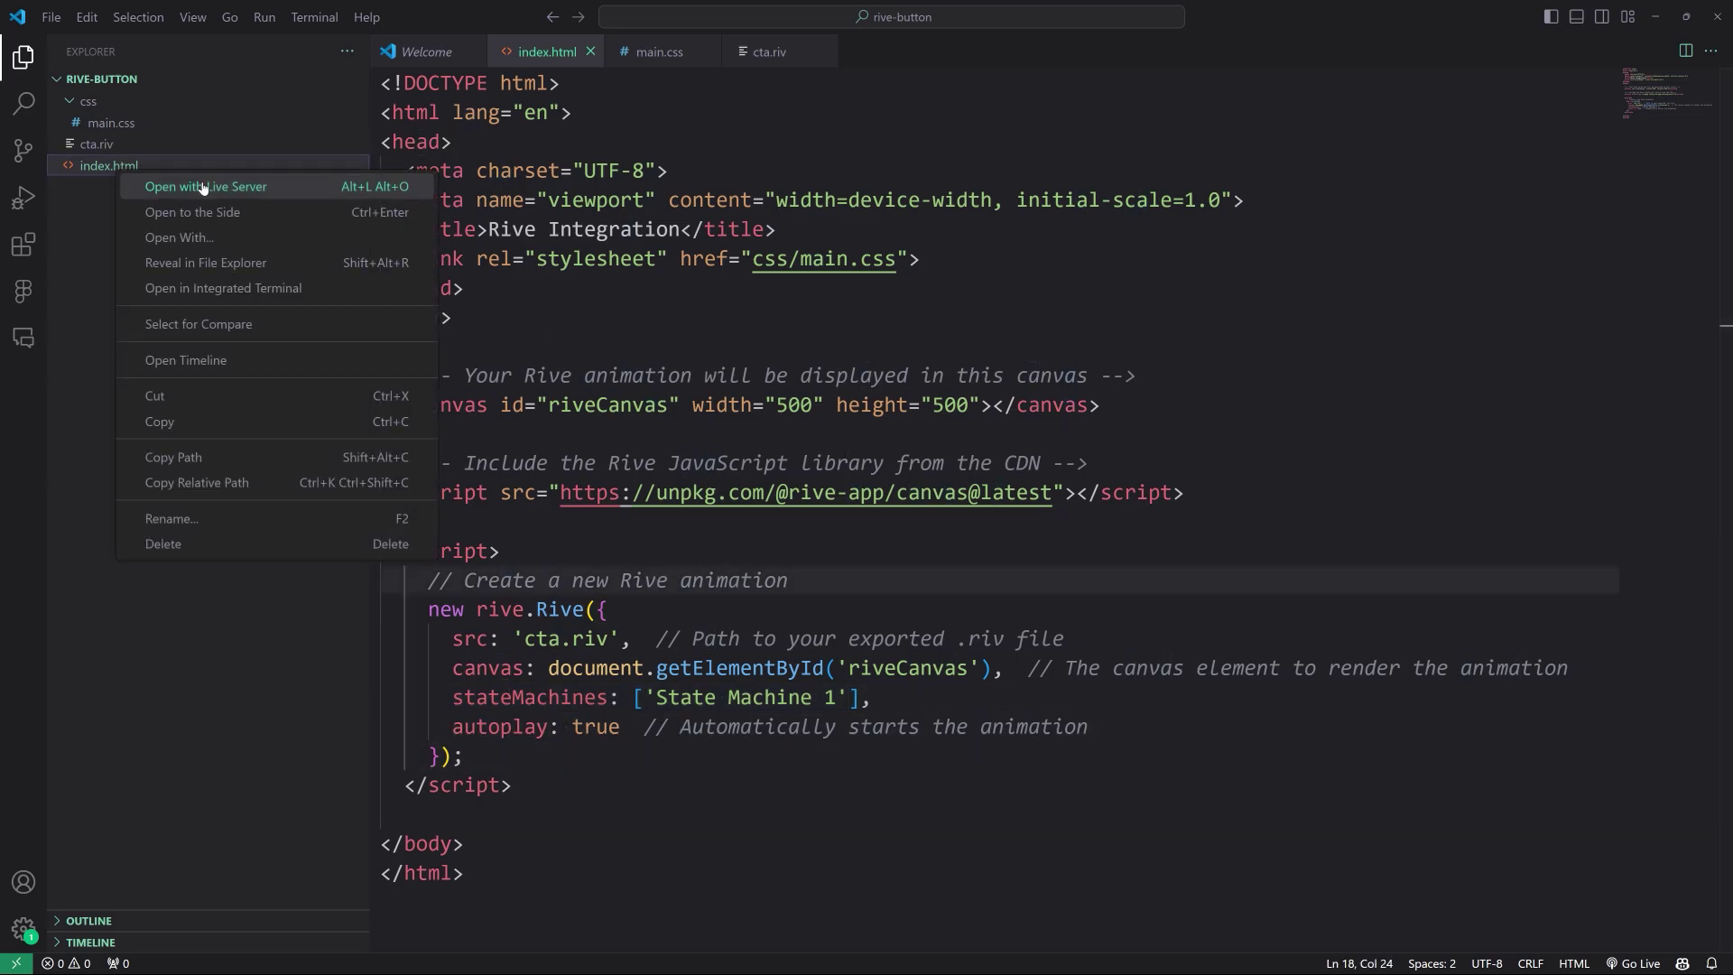
click(202, 187)
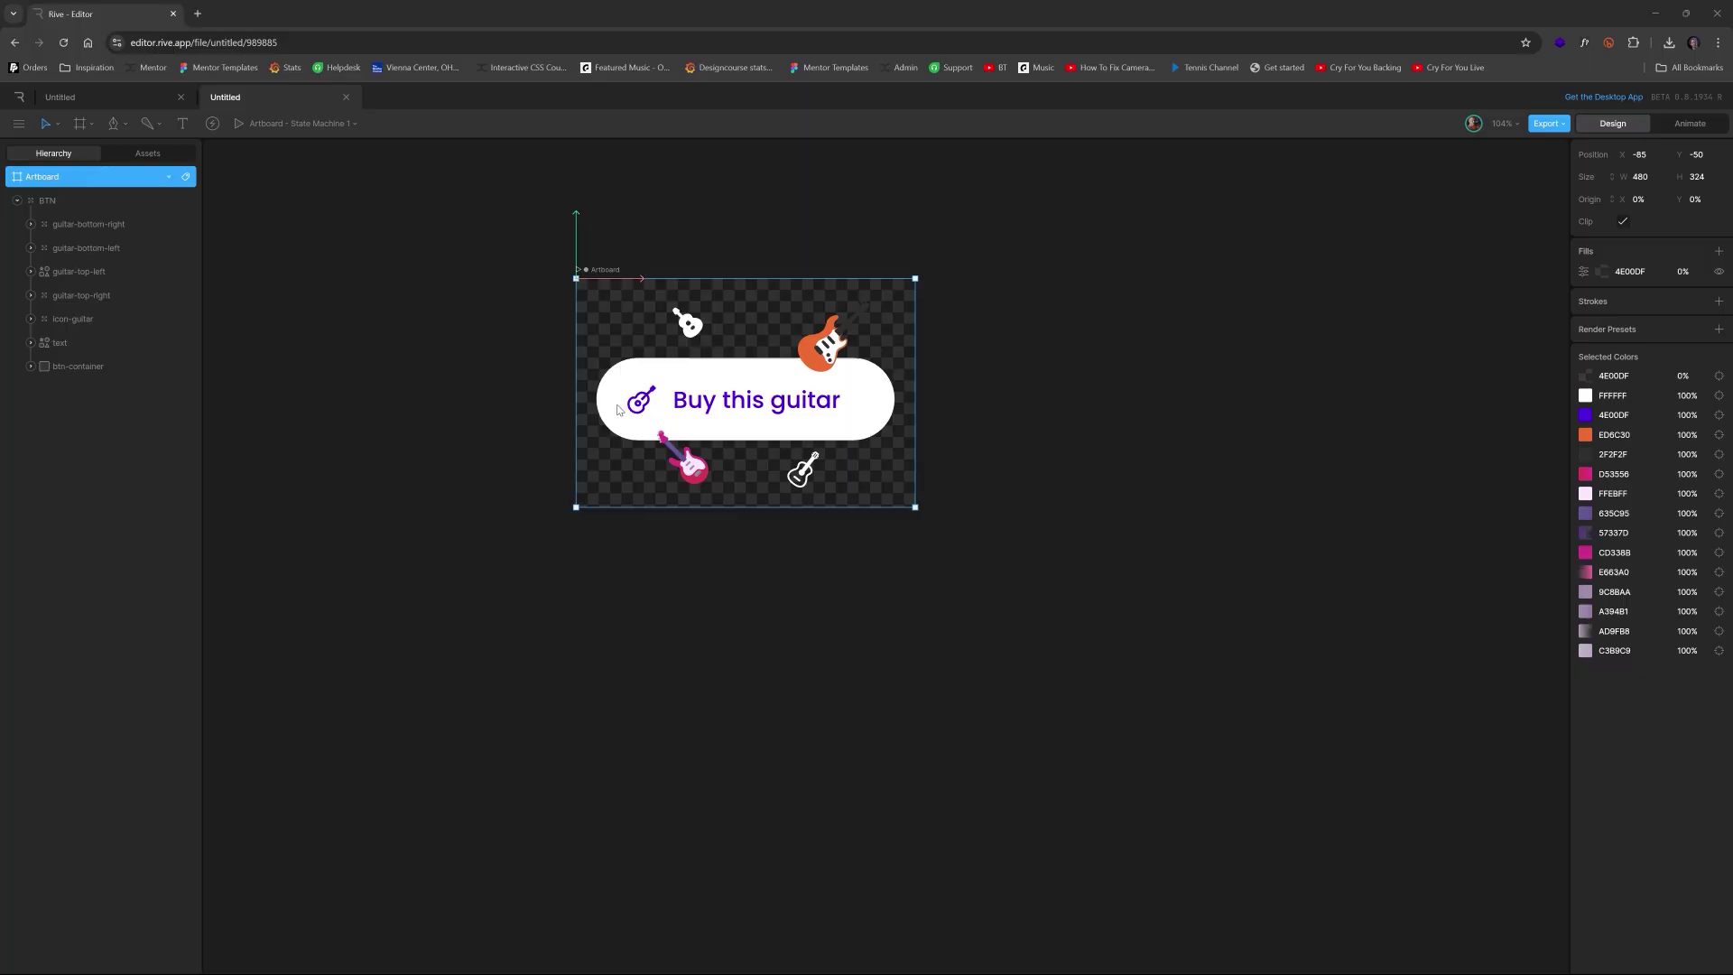